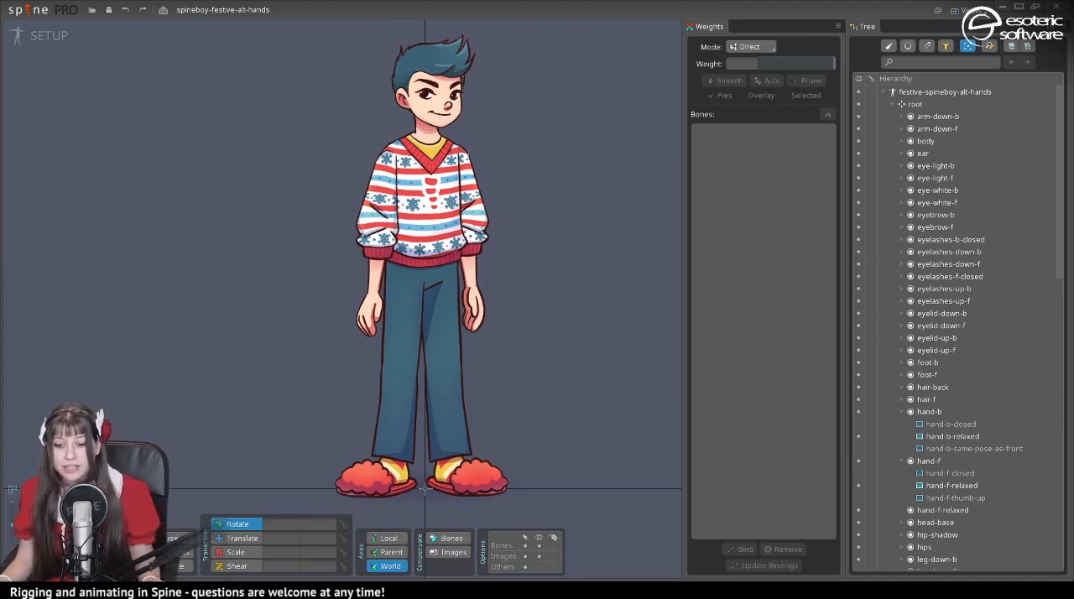
- Switch the back hand to the hand-b-closed image and the back lower arm to arm-down-b-alt
scroll(378, 306, "up", 3)
scroll(369, 361, "down", 2)
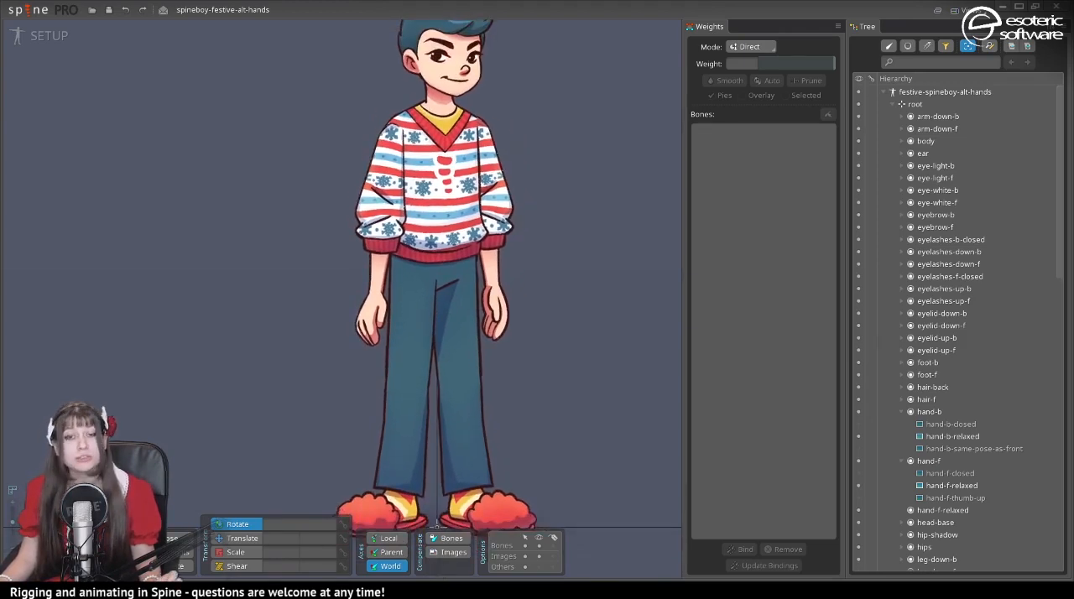
left_click(382, 180)
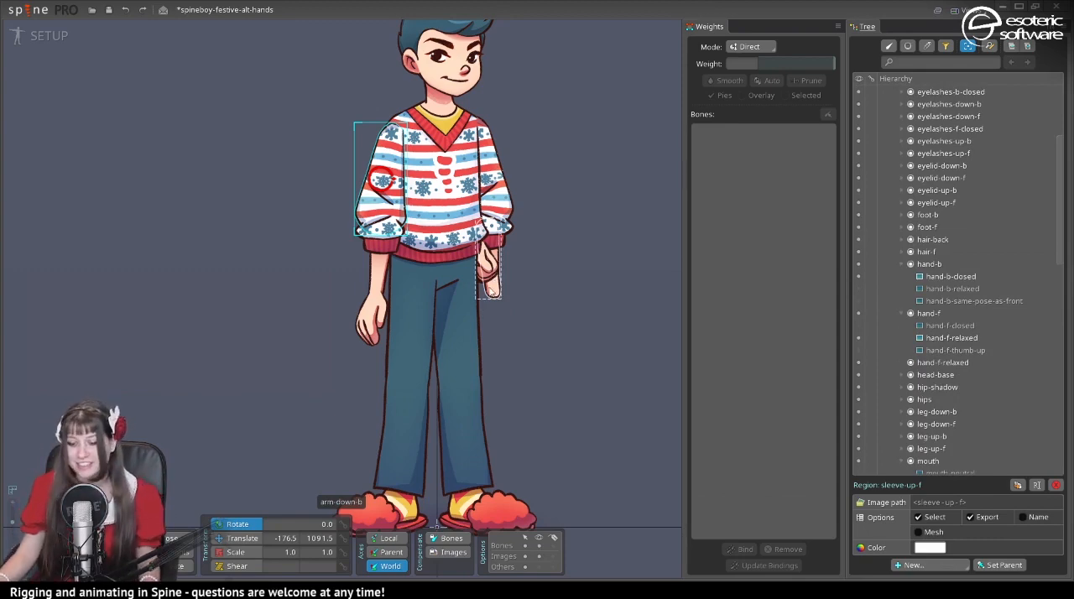
left_click(494, 275)
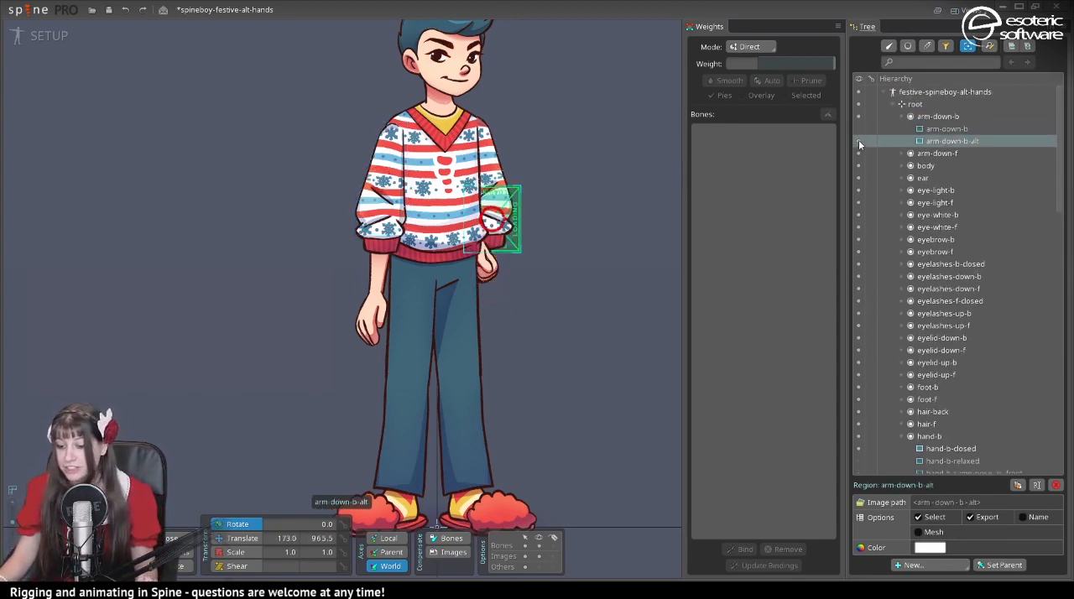
- Switch the back arm's sleeve images to sleeve-up-b-alt and sleeve-down-b-alt
left_click(487, 170)
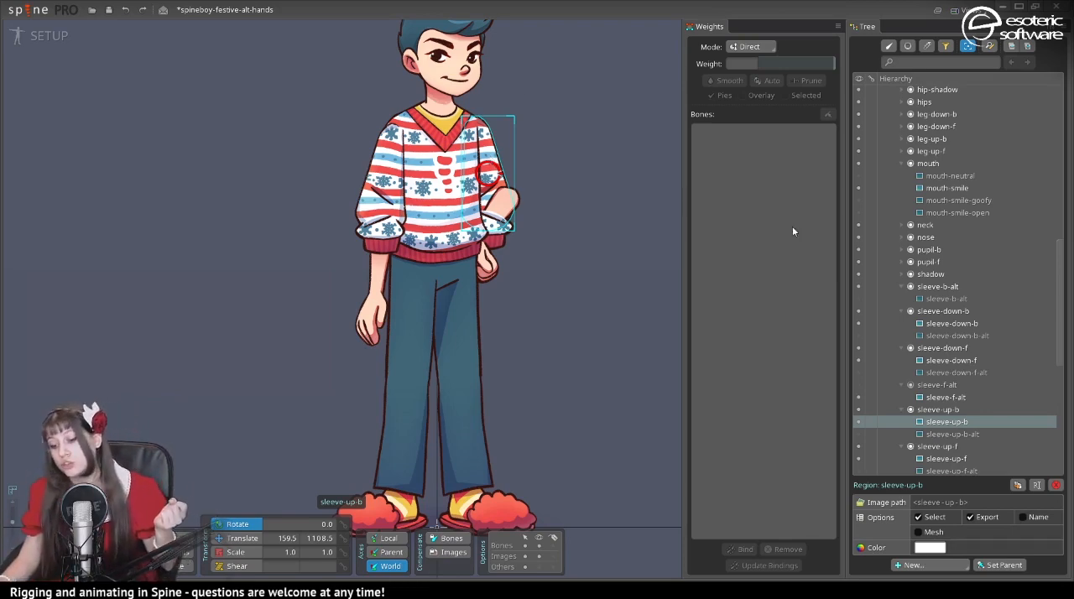
left_click(858, 432)
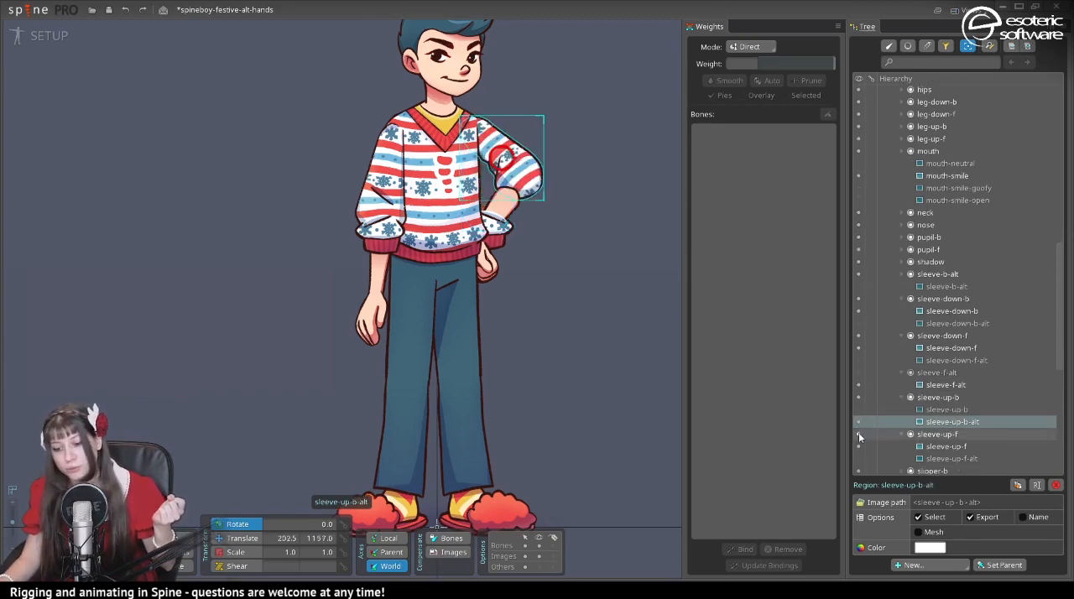
left_click(512, 230)
left_click(512, 230)
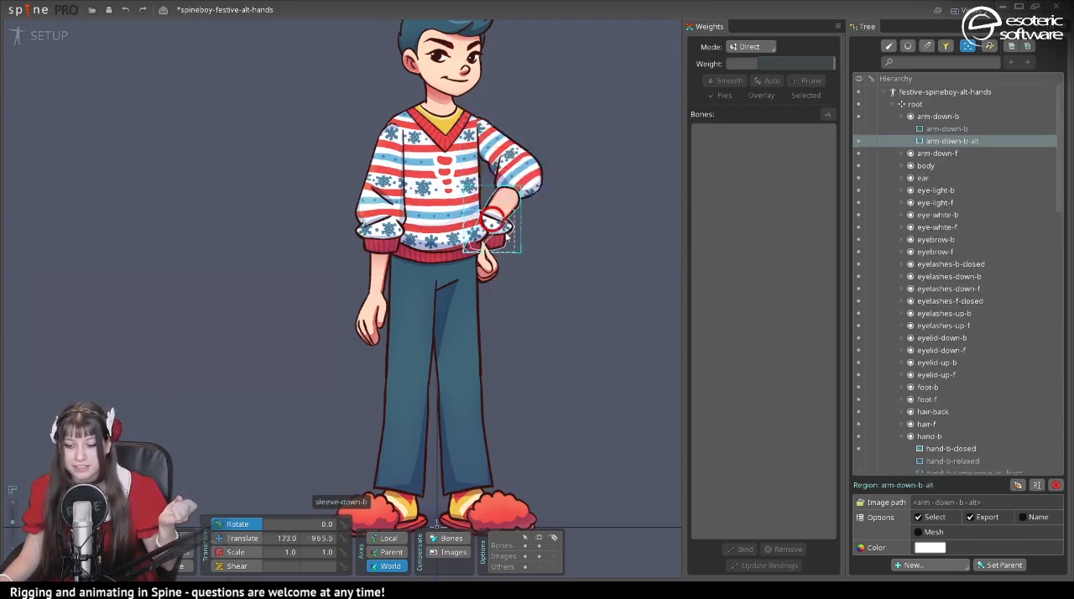
left_click(857, 433)
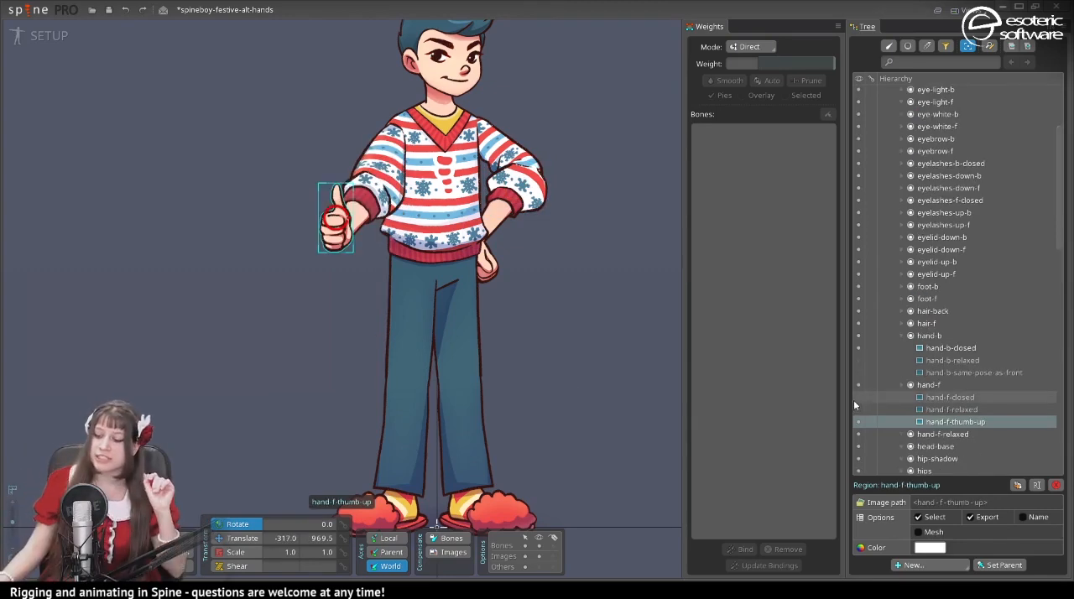
- Try the alternate front arm with hand-f-closed, and return it to hand-f-relaxed with the sleeve-up-f and sleeve-down-f images
left_click(857, 397)
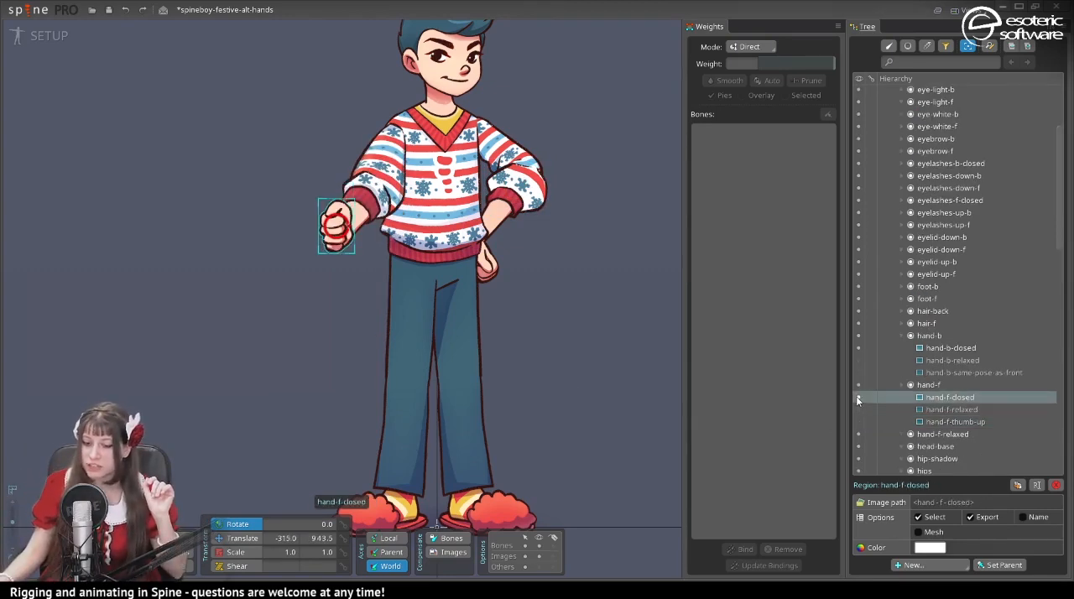
left_click(857, 409)
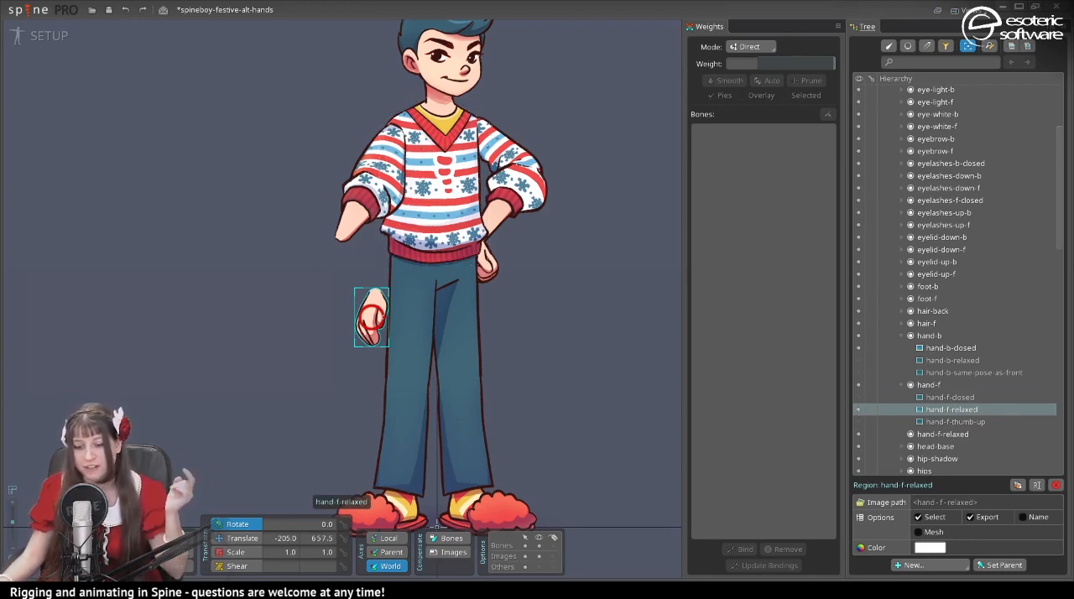
left_click(340, 268)
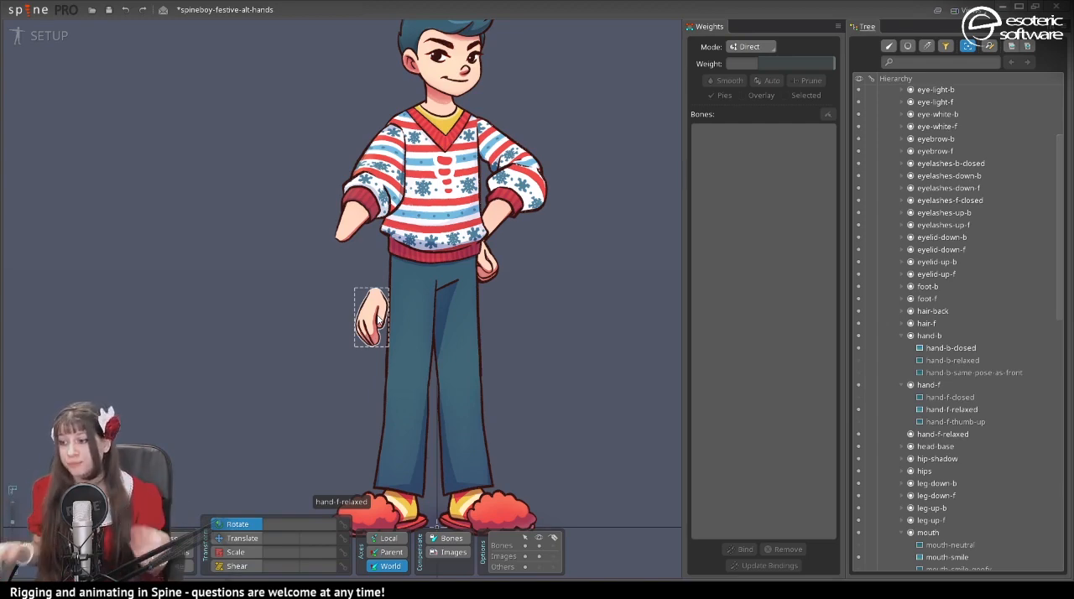
left_click(380, 250)
left_click(385, 174)
scroll(762, 215, "up", 2)
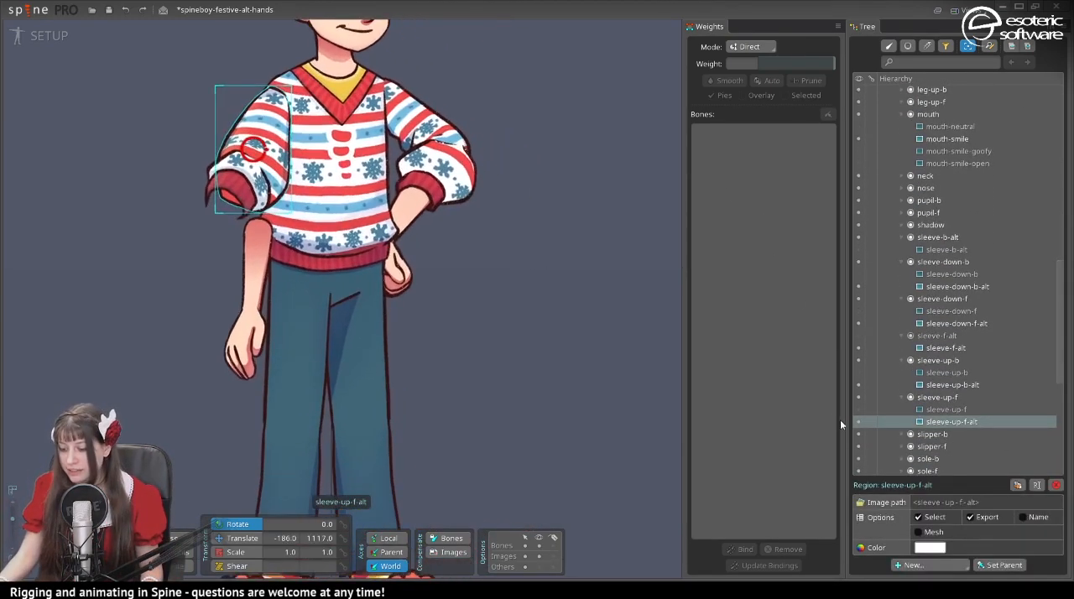
left_click(858, 410)
left_click(240, 190)
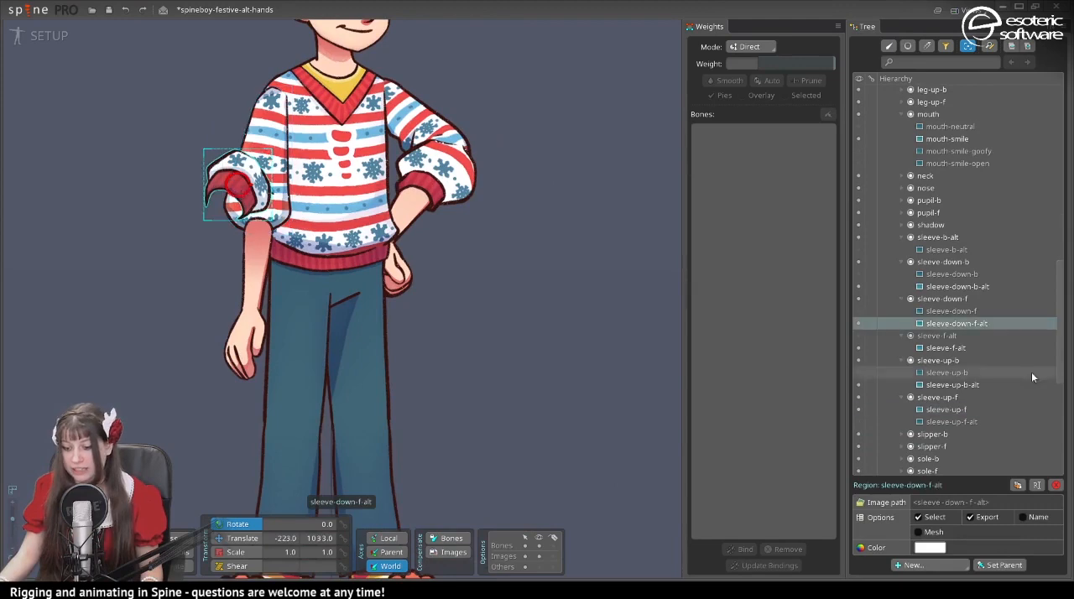
left_click(857, 311)
- Create a hips bone under the root at the sweater's lower hem, with the hips slot attached to it
scroll(448, 318, "down", 2)
left_click_drag(458, 311, 527, 295)
key("n")
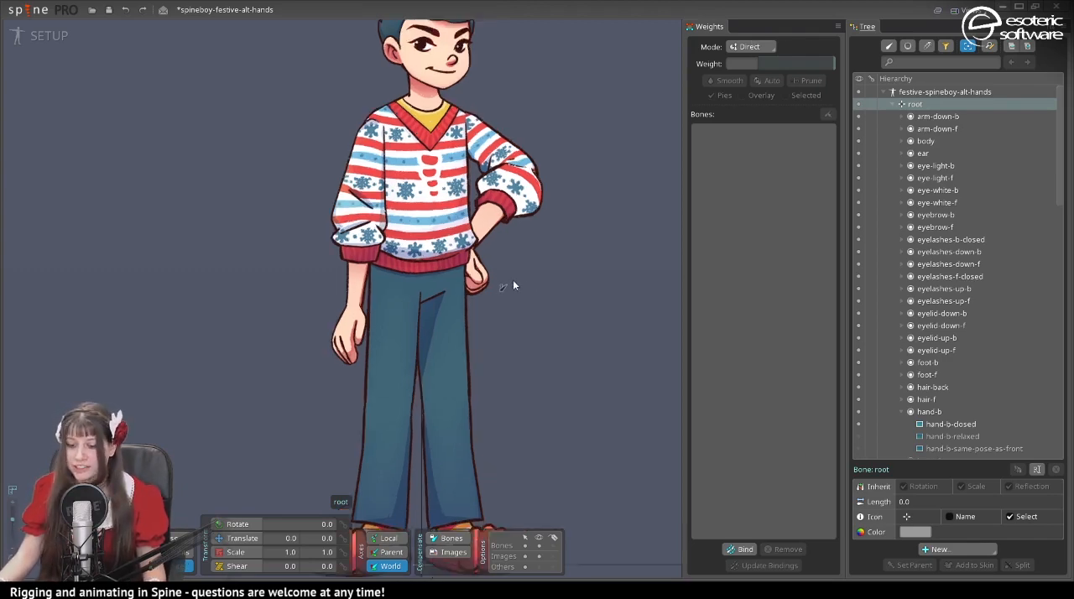
scroll(513, 279, "up", 5)
scroll(442, 423, "up", 2)
left_click_drag(473, 371, 313, 389)
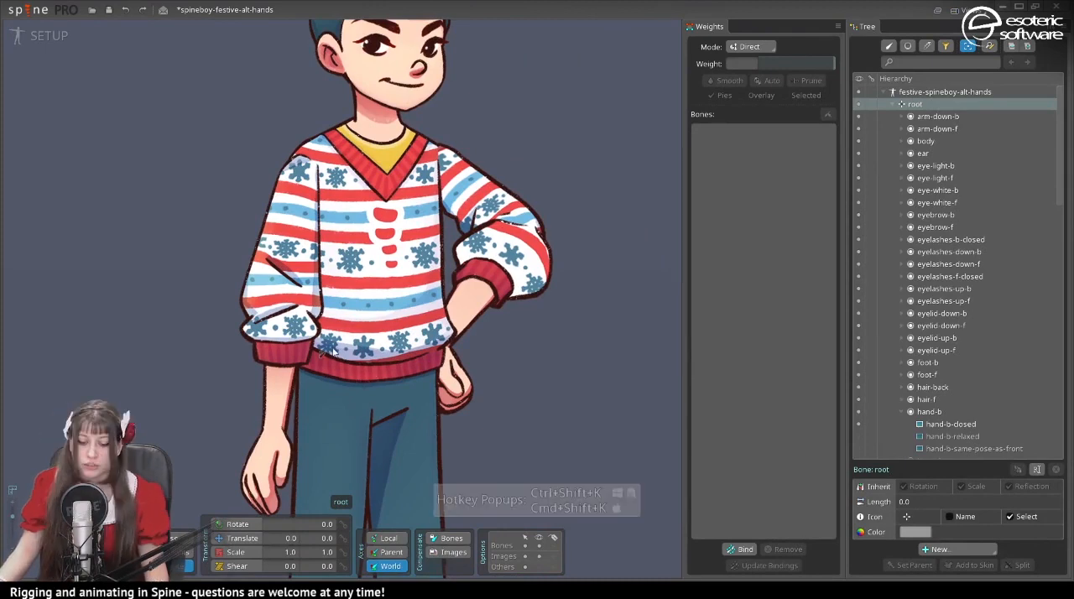
left_click(375, 382)
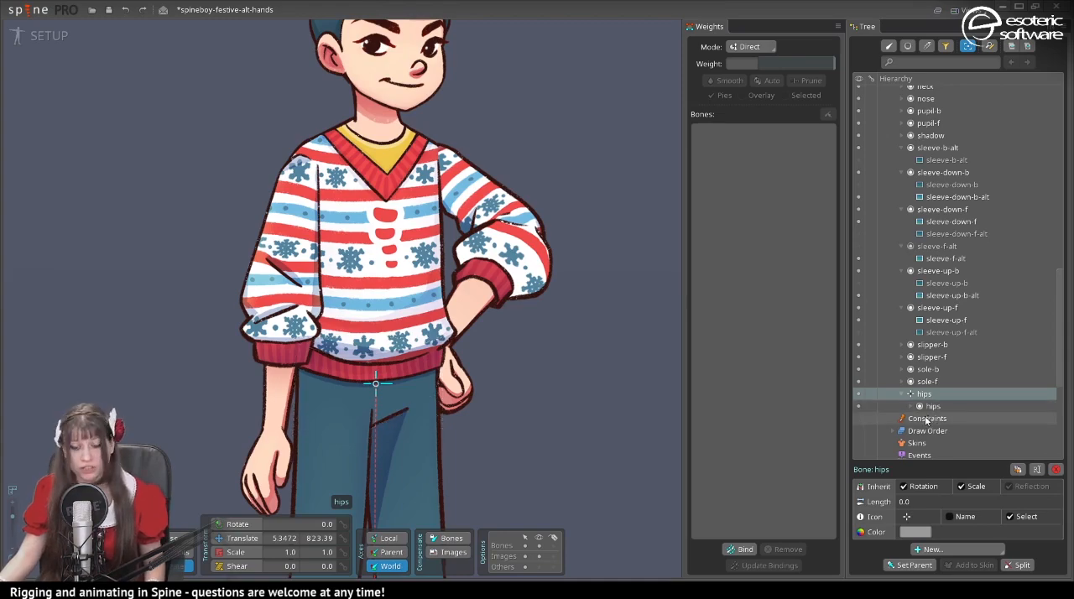
- Create the body bone along the torso and the leg-up-f and leg-down-f bones along the front leg
scroll(394, 344, "up", 1)
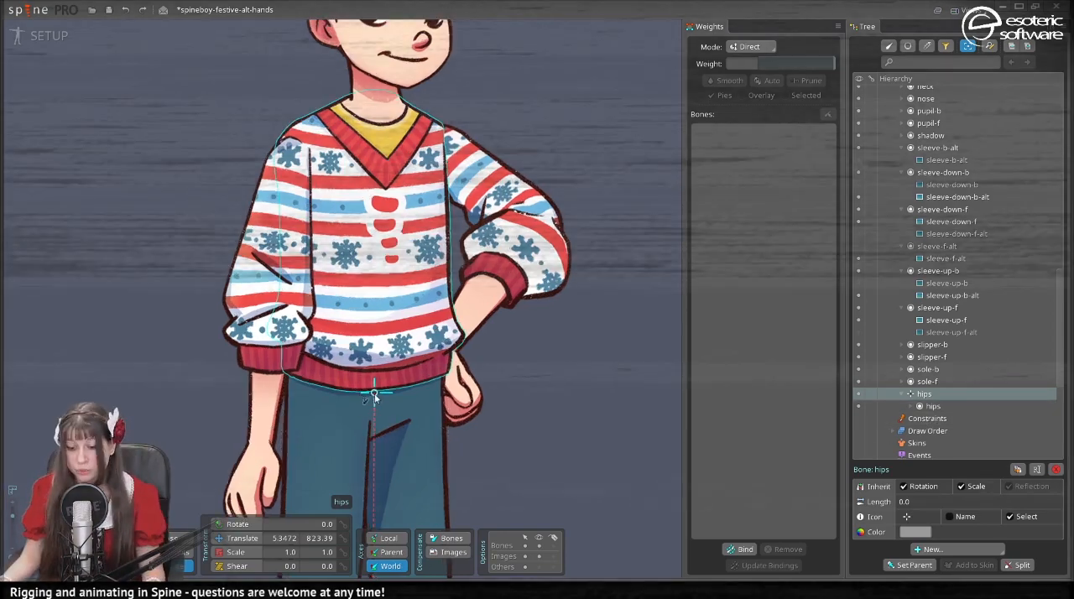
left_click(386, 336, "ctrl")
mouse_move(372, 388)
left_mouse_down()
mouse_move(373, 97)
mouse_move(308, 401)
left_mouse_up()
left_click(923, 369)
scroll(338, 126, "down", 1)
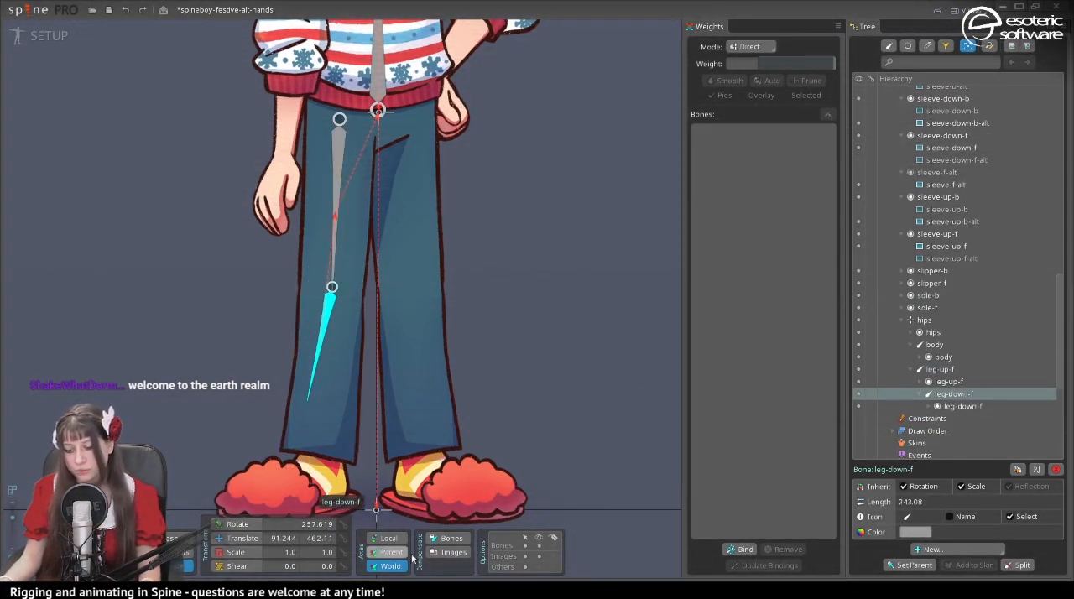
- Enable bone and image compensation and rotate the leg-down-f bone to about 264.8 degrees
left_click(447, 538)
left_click(436, 554)
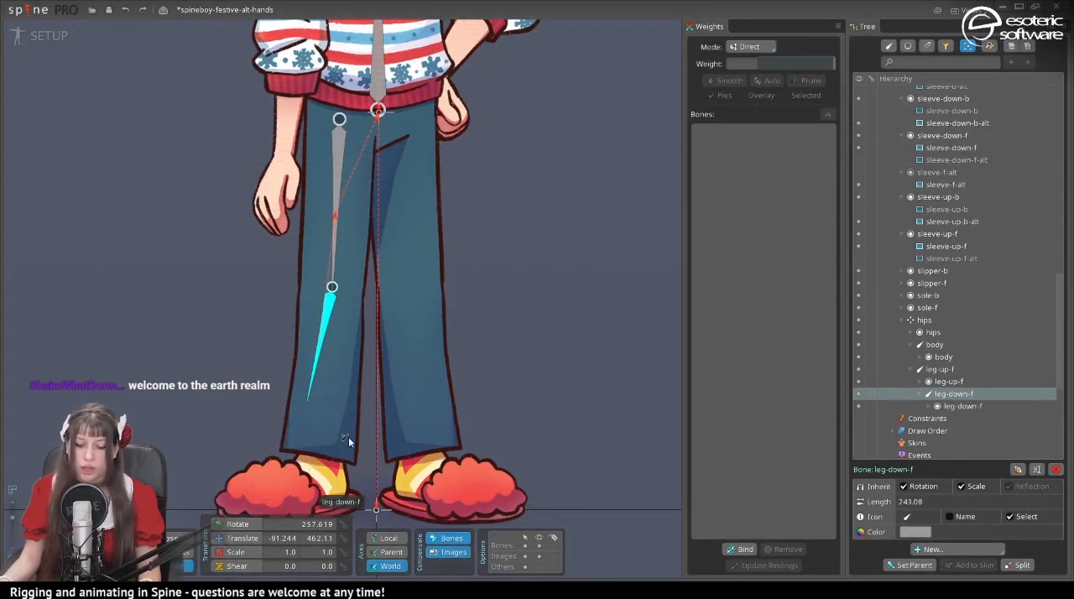
left_click(244, 526)
left_click_drag(116, 295, 34, 331)
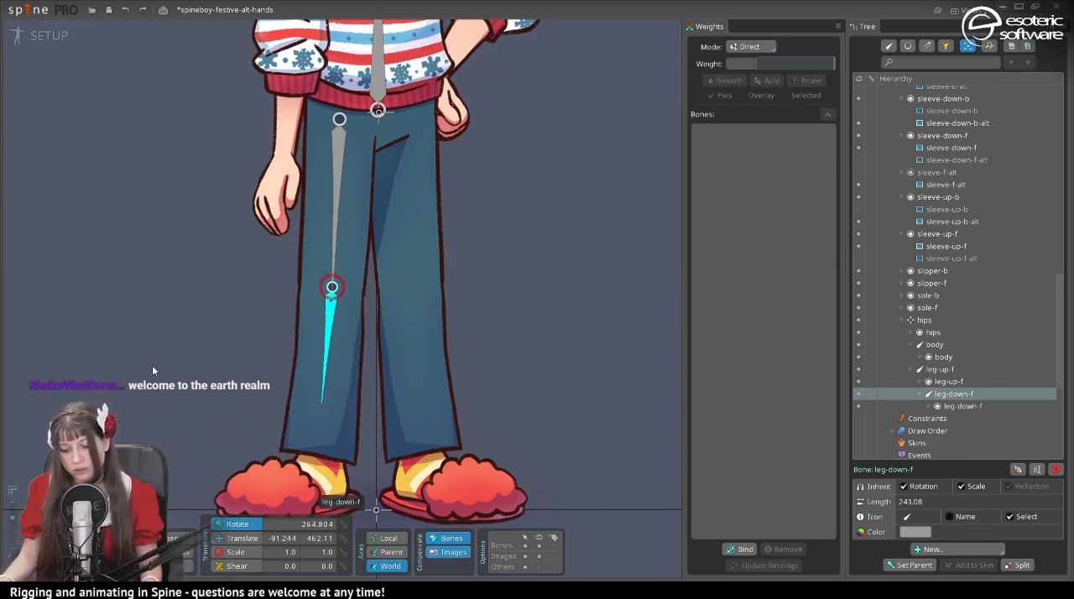
- Lengthen the leg-down-f bone to about 398 so its tip reaches the front ankle
left_click_drag(307, 406, 316, 479)
left_click_drag(337, 443, 266, 383)
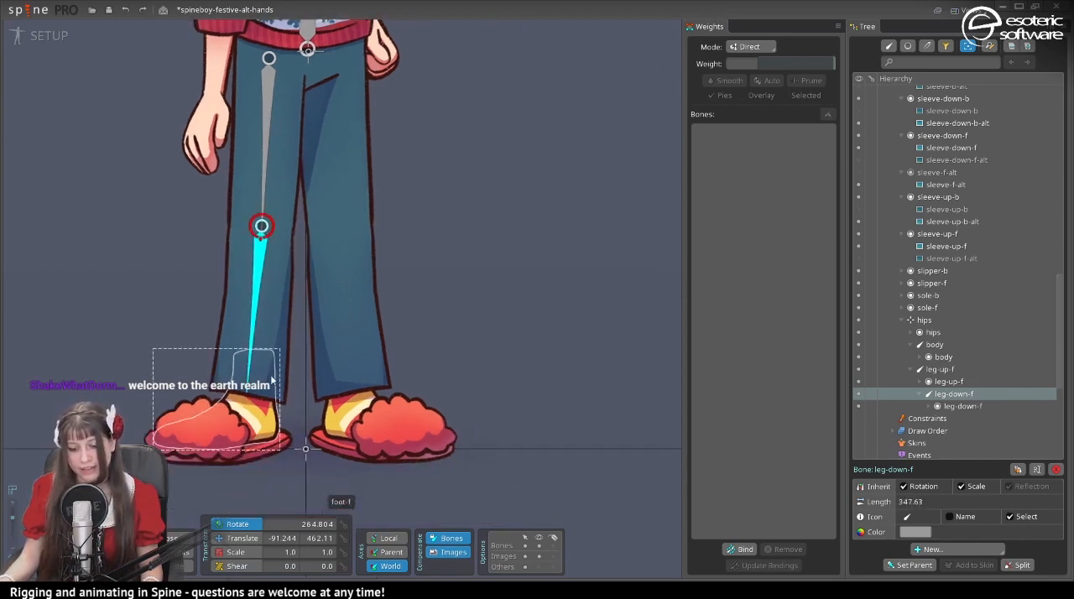
scroll(473, 361, "down", 3)
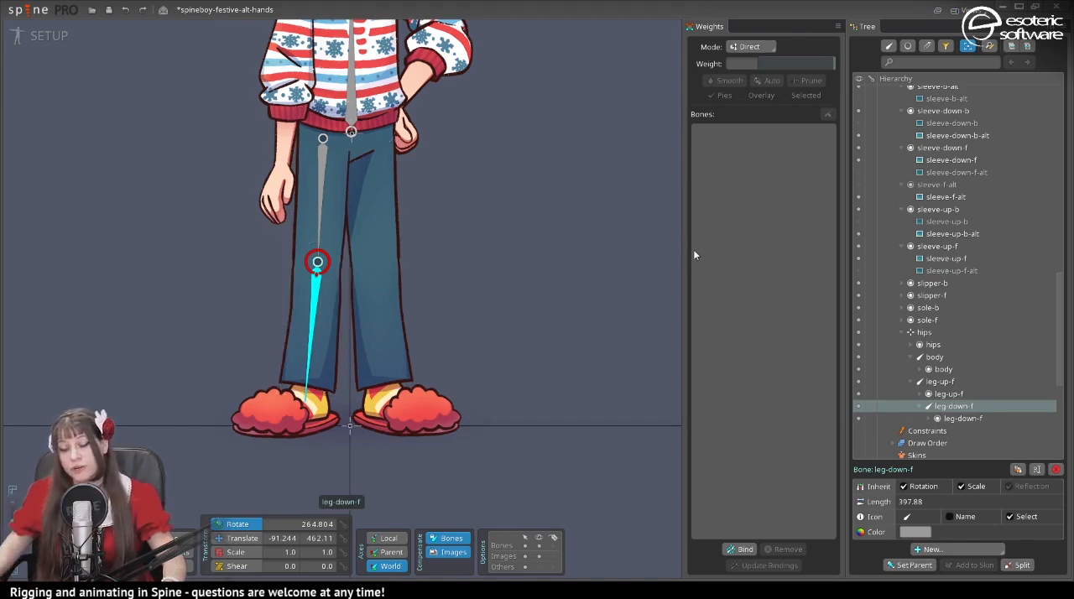
- Turn off image and bone compensation and set the transform axes to Parent
left_click(453, 552)
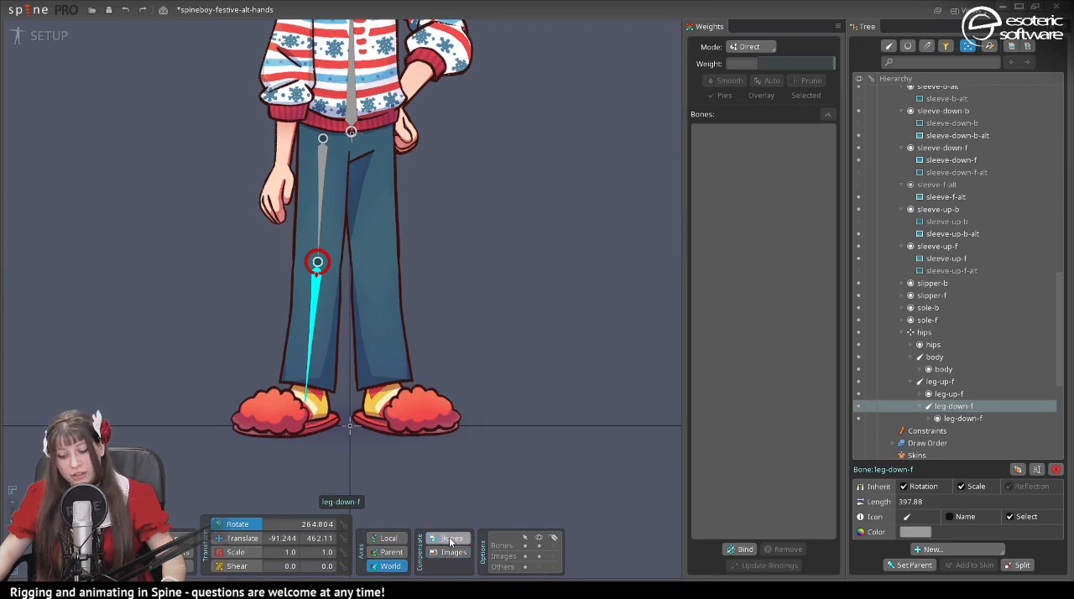
left_click(452, 538)
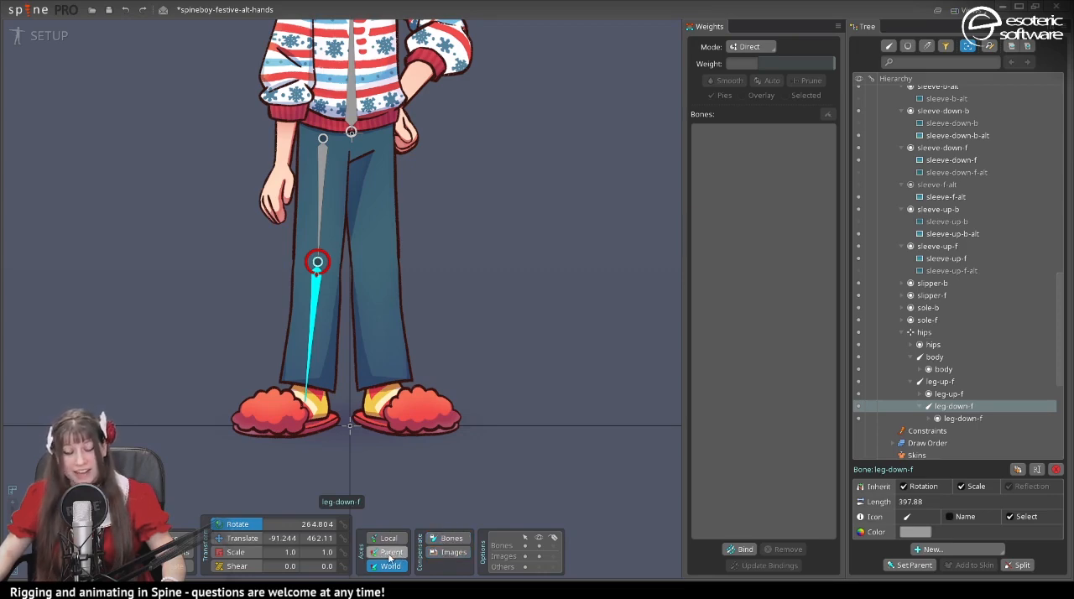
left_click(392, 553)
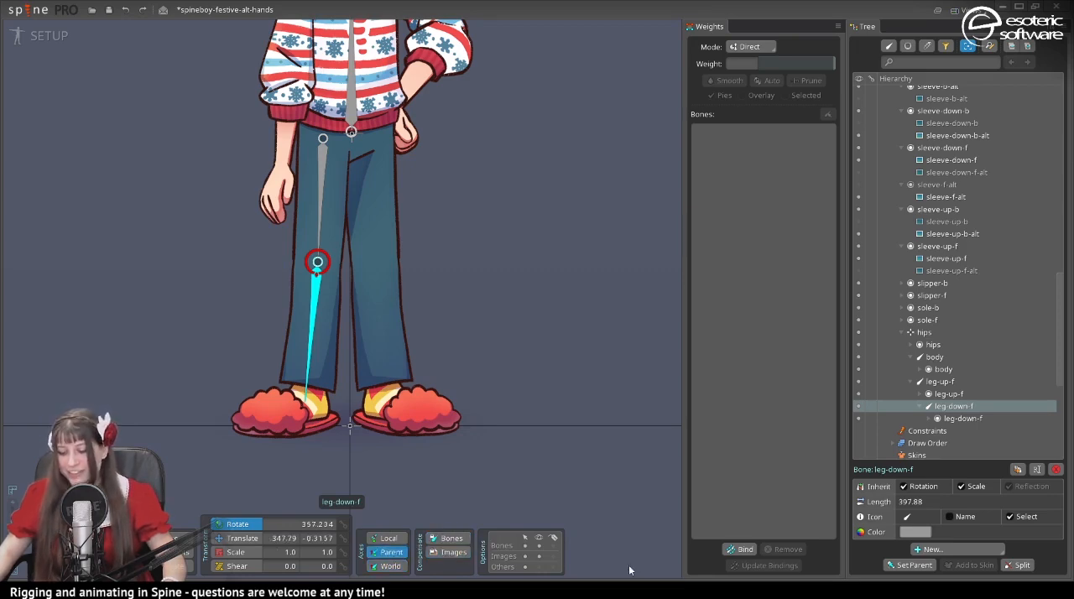
- Add a new bone at the tip of leg-down-f and make the root bone its parent
left_click(954, 554)
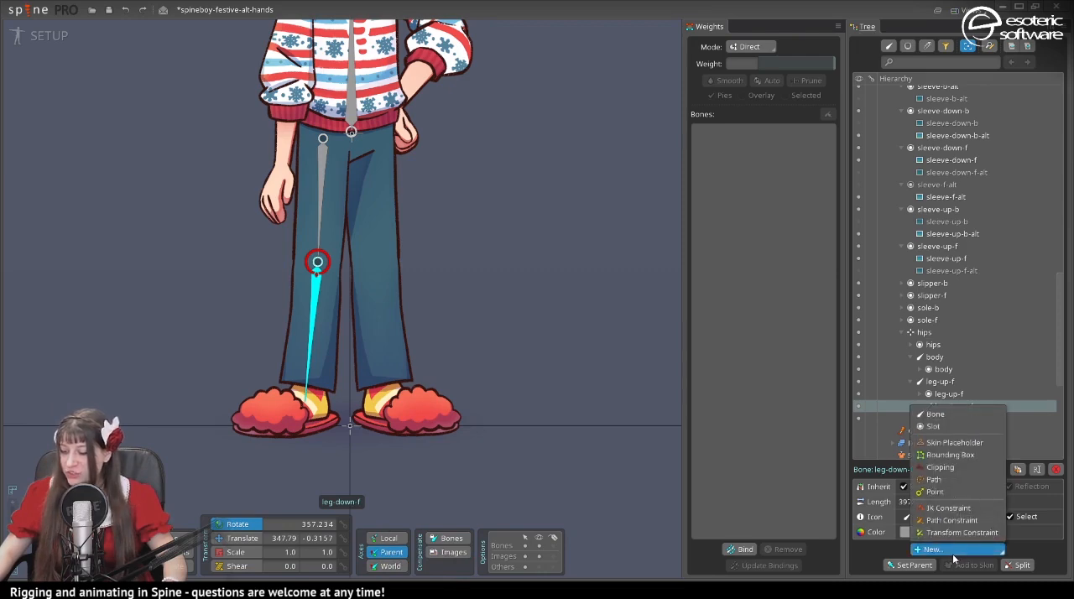
left_click(955, 413)
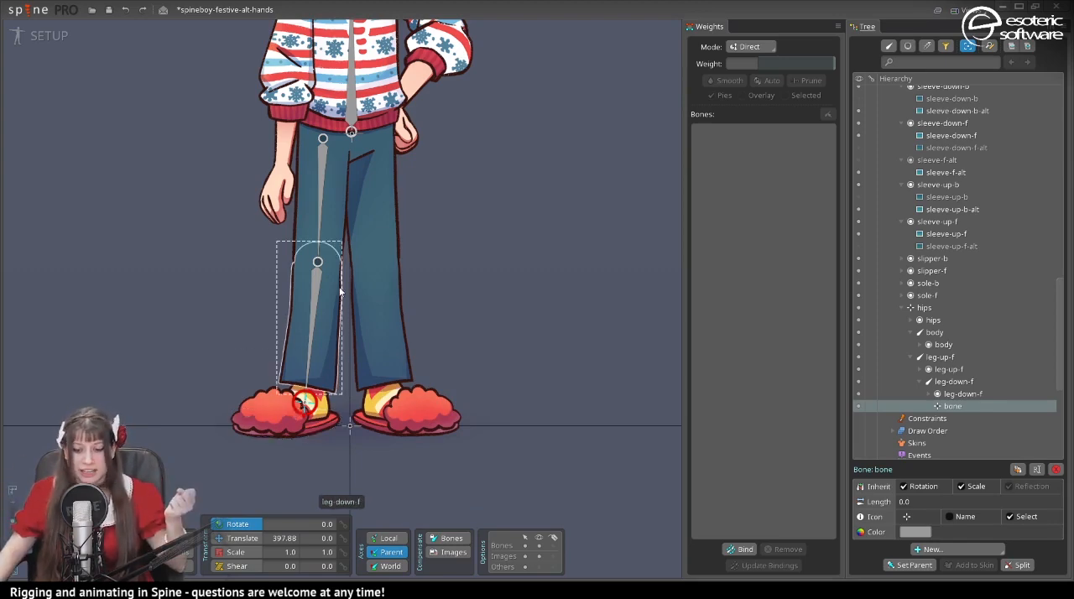
scroll(319, 312, "up", 1)
scroll(319, 313, "up", 2)
key("p")
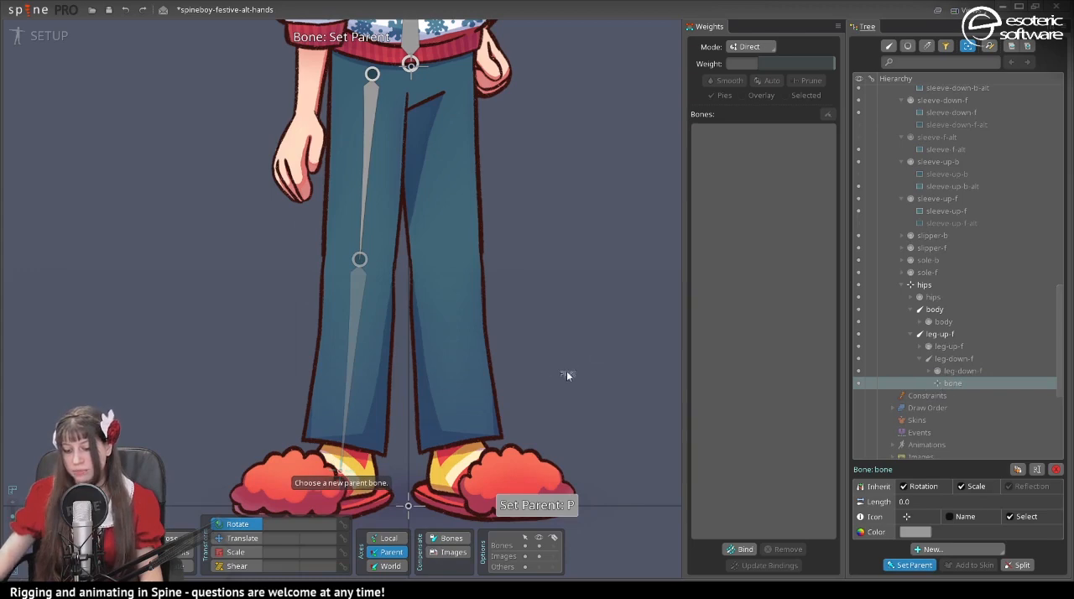
left_click(408, 506)
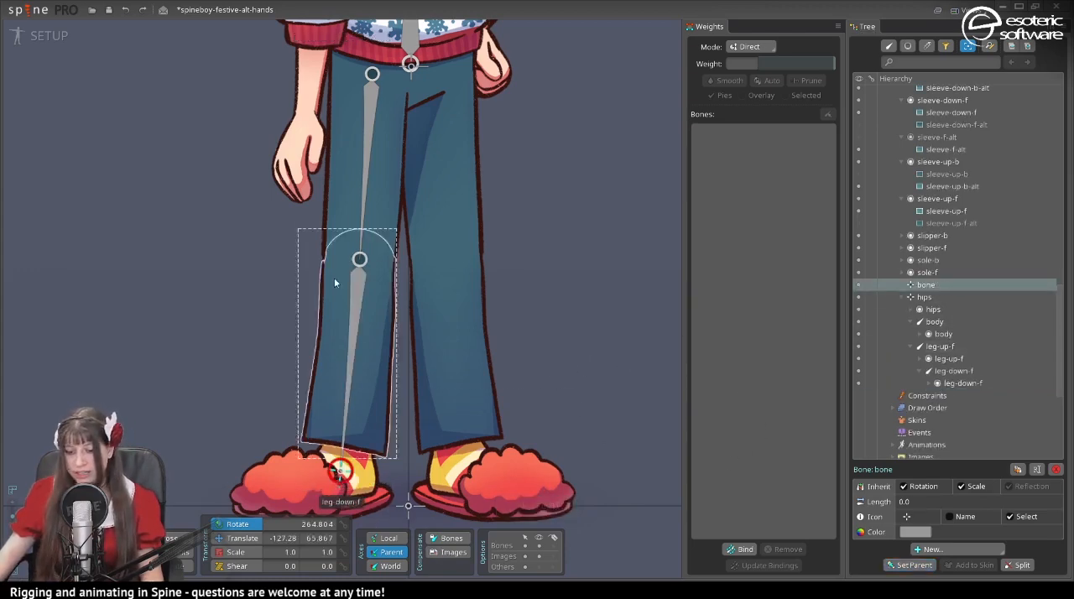
- Create an IK constraint named leg-f on leg-up-f and leg-down-f, targeting the new ankle bone
left_click(365, 196)
left_click(357, 281, "ctrl")
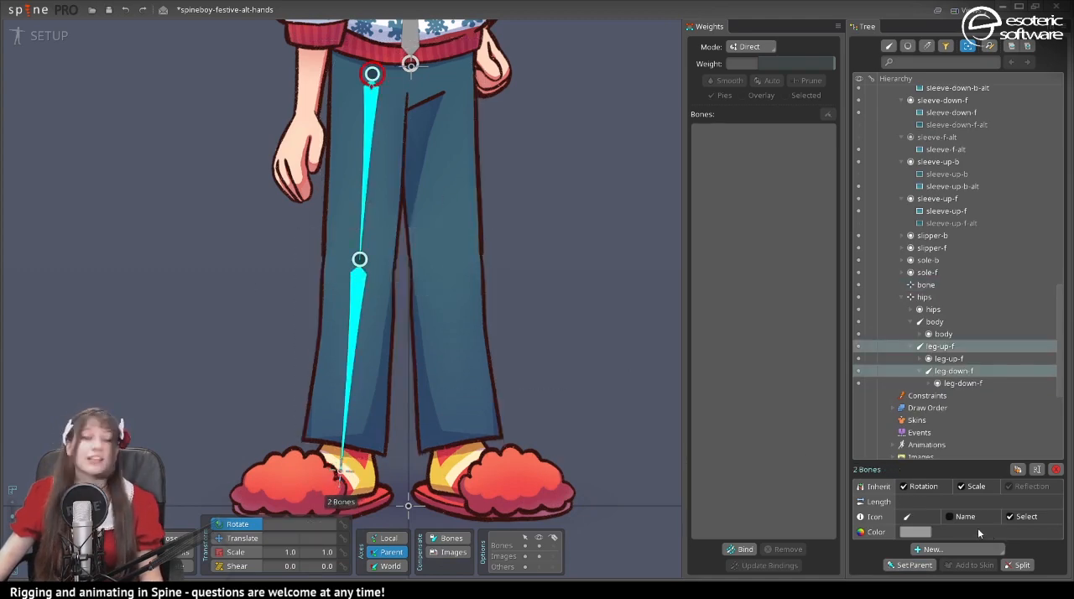
left_click(964, 550)
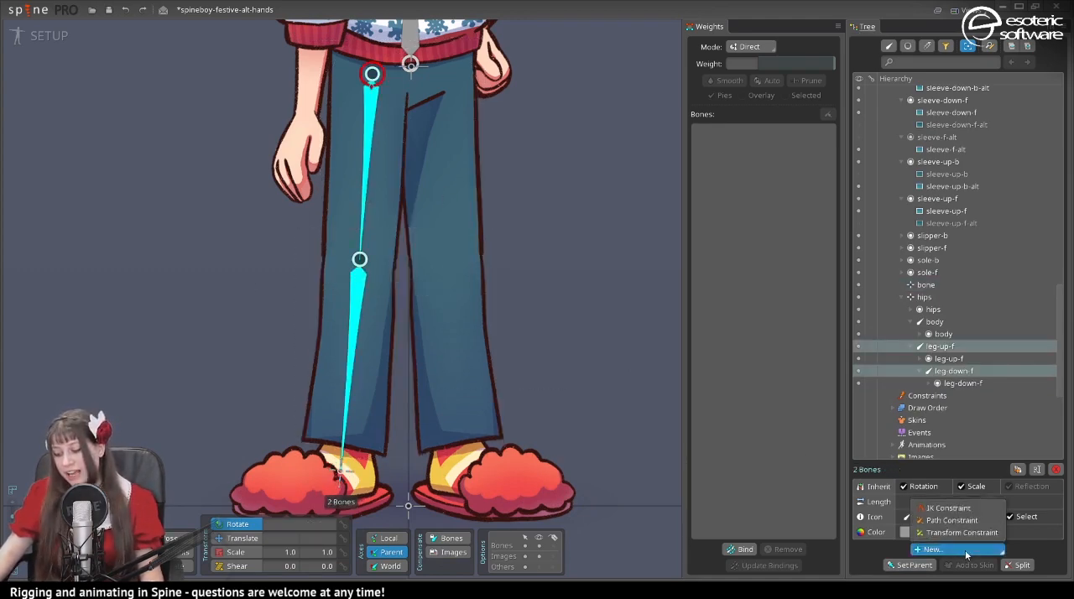
left_click(956, 505)
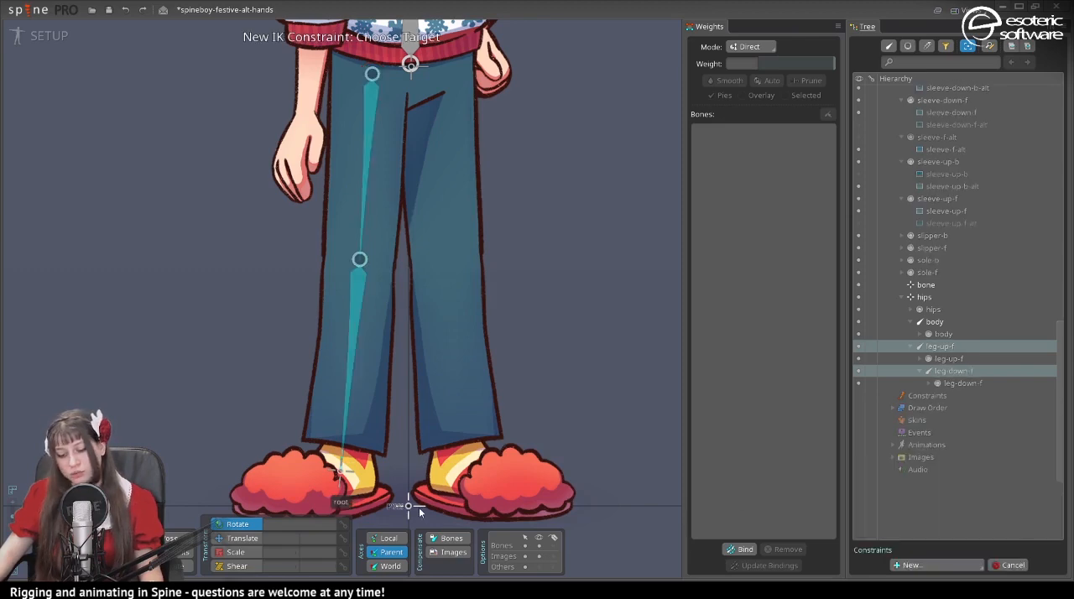
left_click(350, 472)
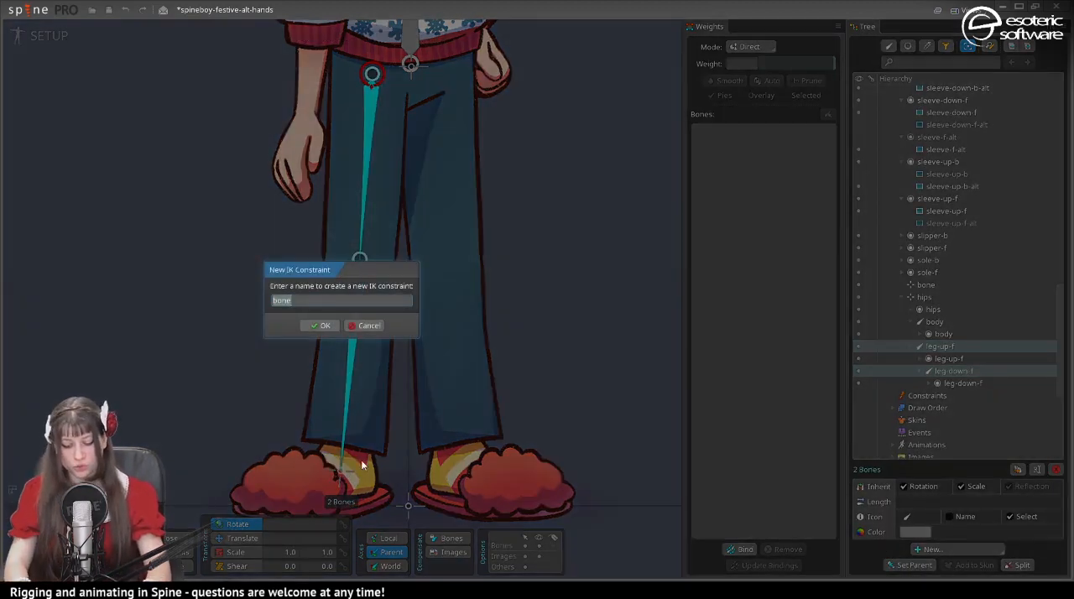
type("leg-f")
key("Return")
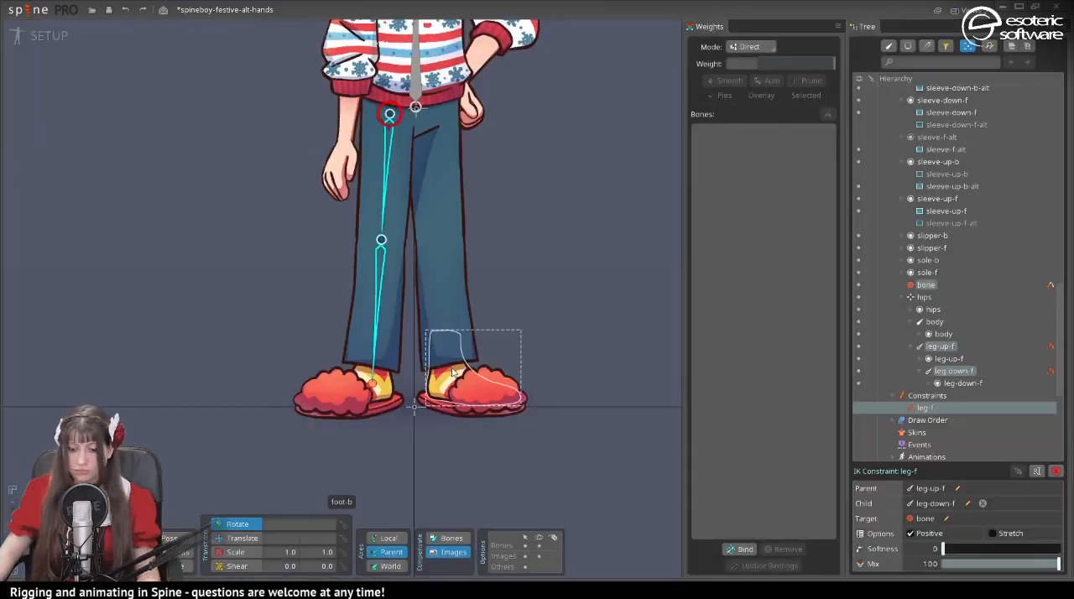
- Test the leg-f constraint by moving its target bone up and outward with the Translate tool
left_click(239, 538)
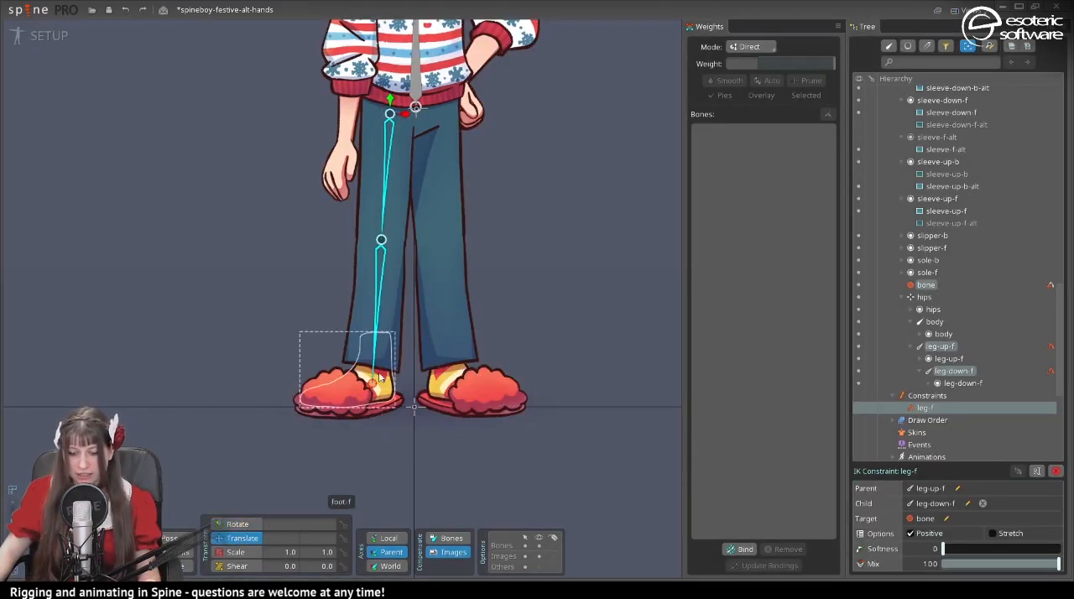
left_click_drag(373, 385, 347, 359)
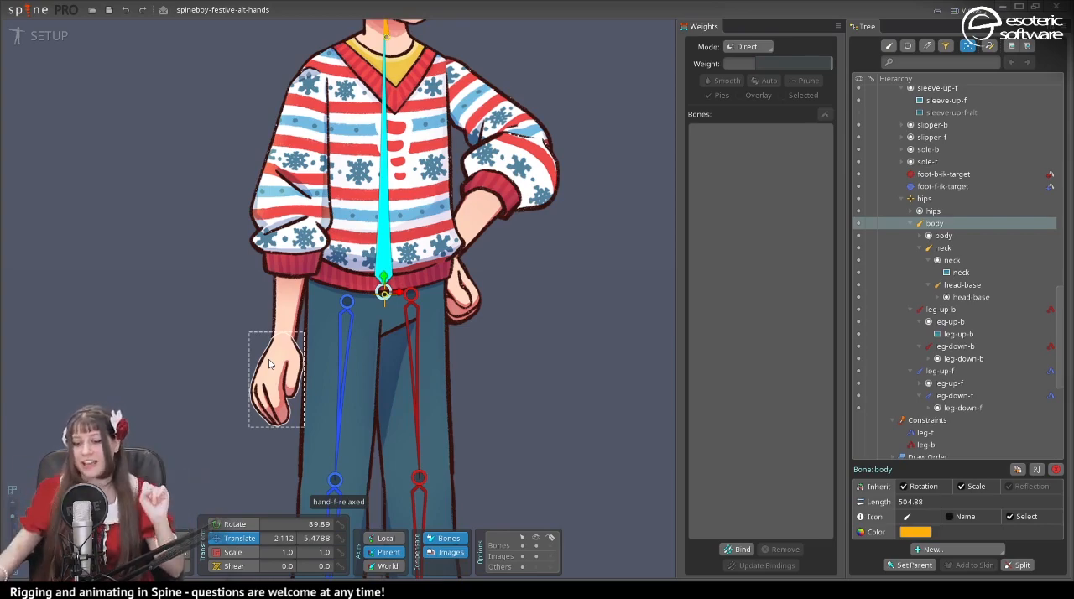
- Create a chain of front-arm bones under the body bone: upper sleeve about 296 long, forearm about 207 long, and hand
scroll(270, 363, "up", 2)
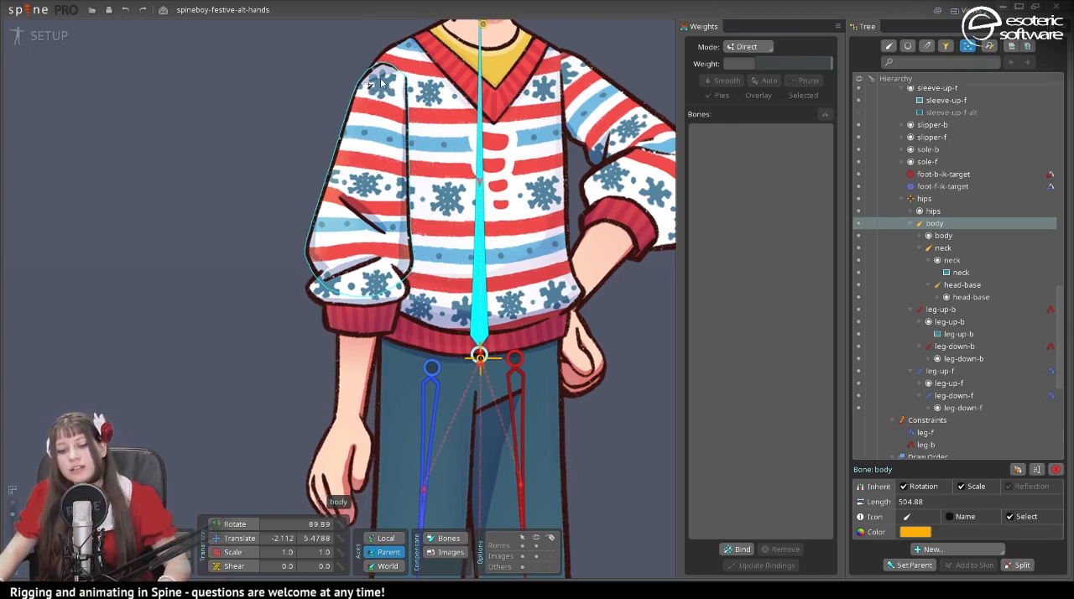
left_click_drag(380, 81, 361, 270)
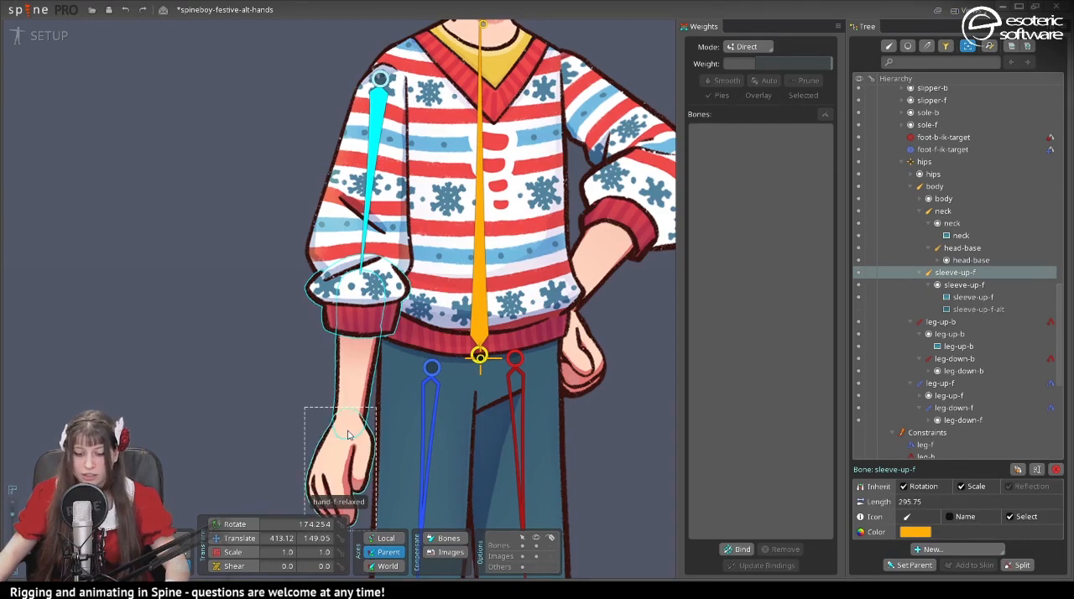
scroll(366, 288, "up", 4)
left_click_drag(361, 151, 334, 447)
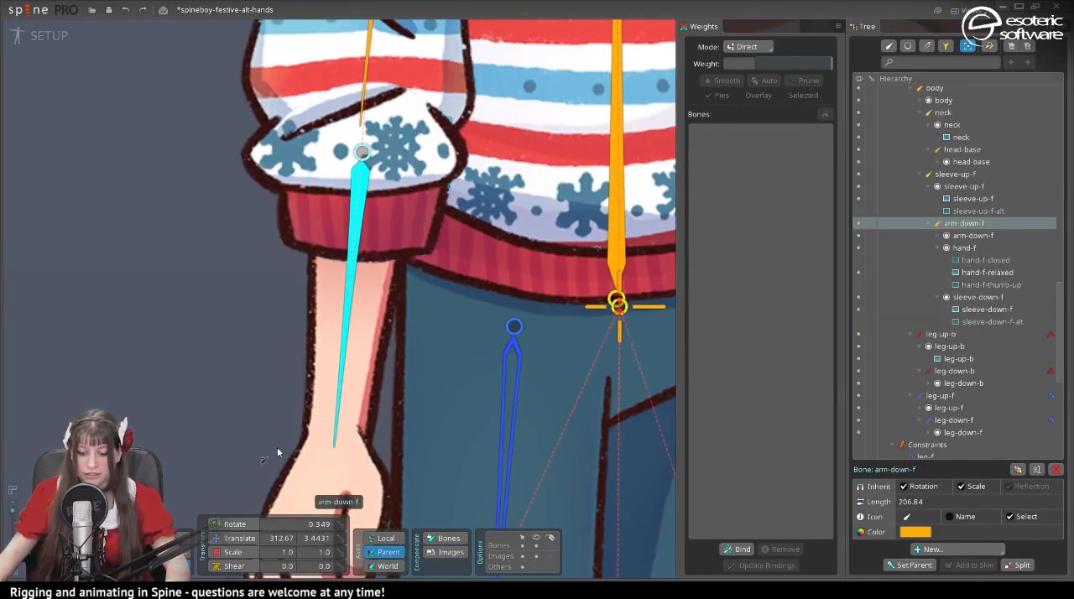
scroll(267, 457, "down", 3)
left_click_drag(295, 319, 286, 454)
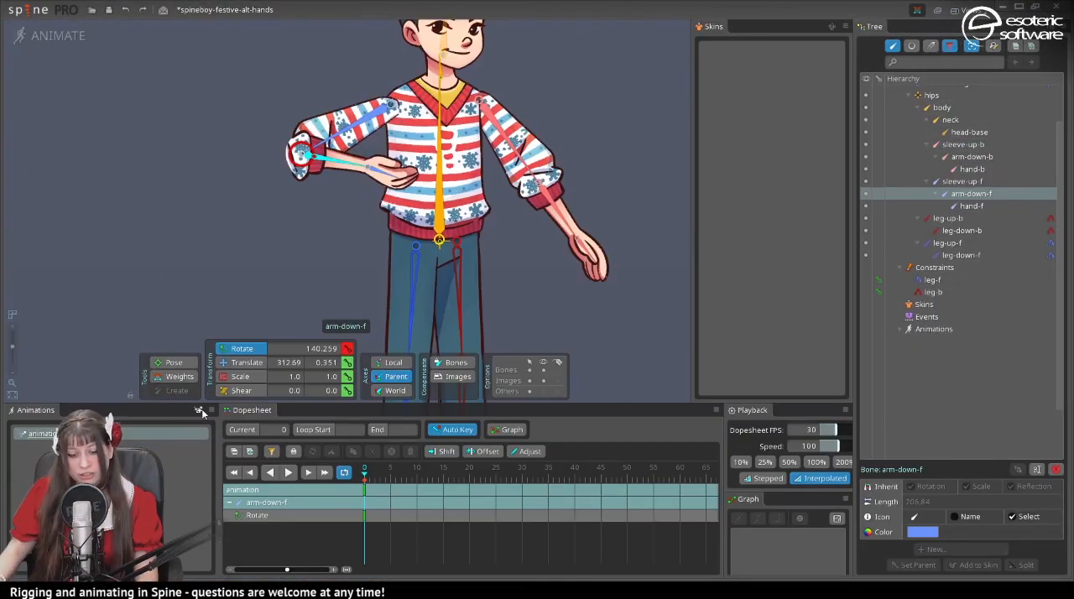
- Create a new animation named alt-pose
left_click(201, 410)
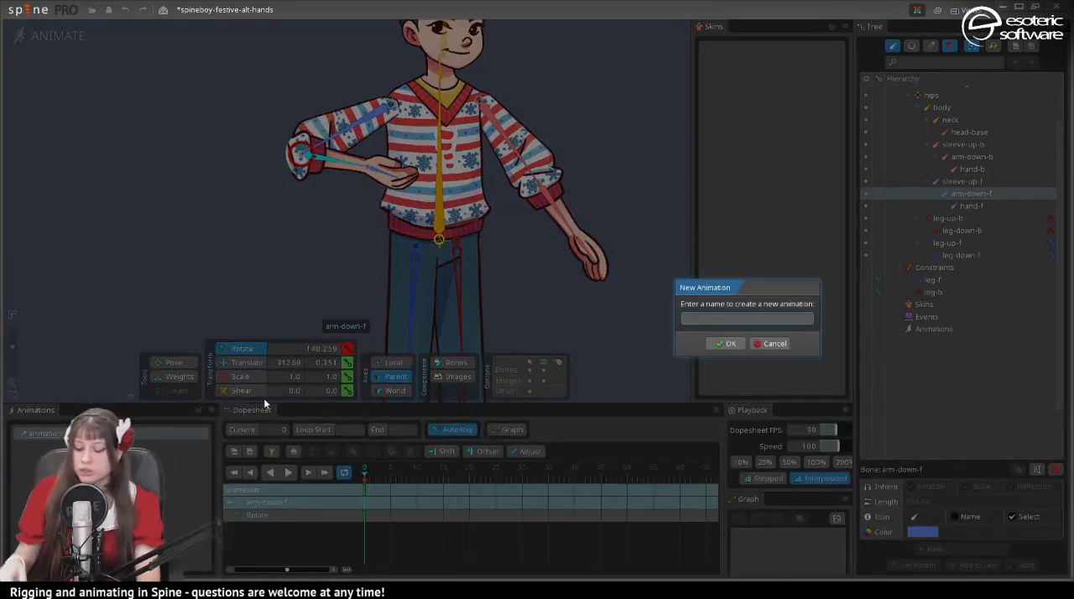
type("alt-pose")
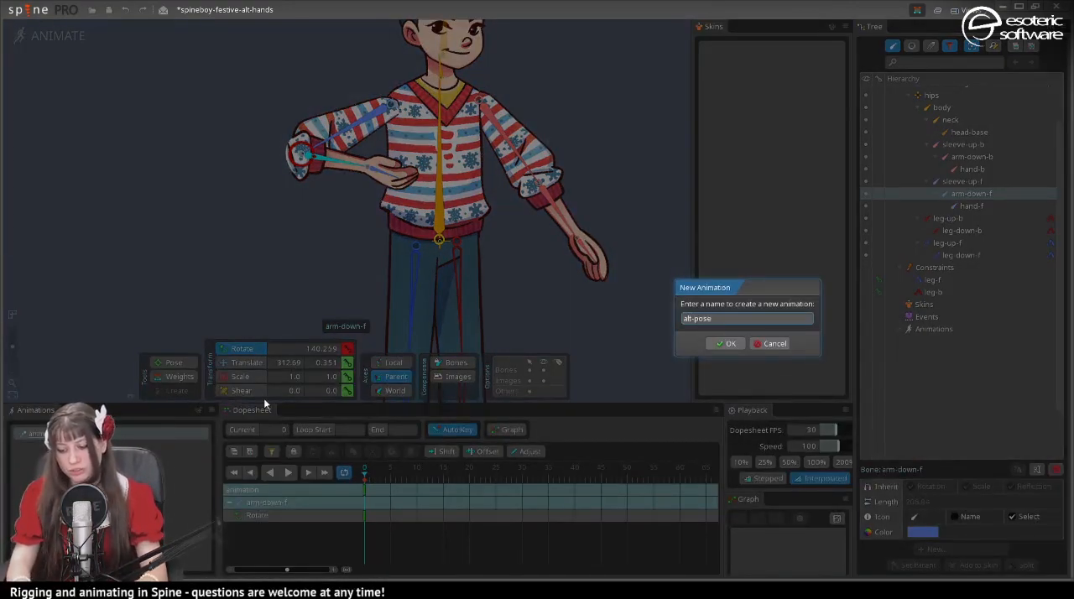
key("Return")
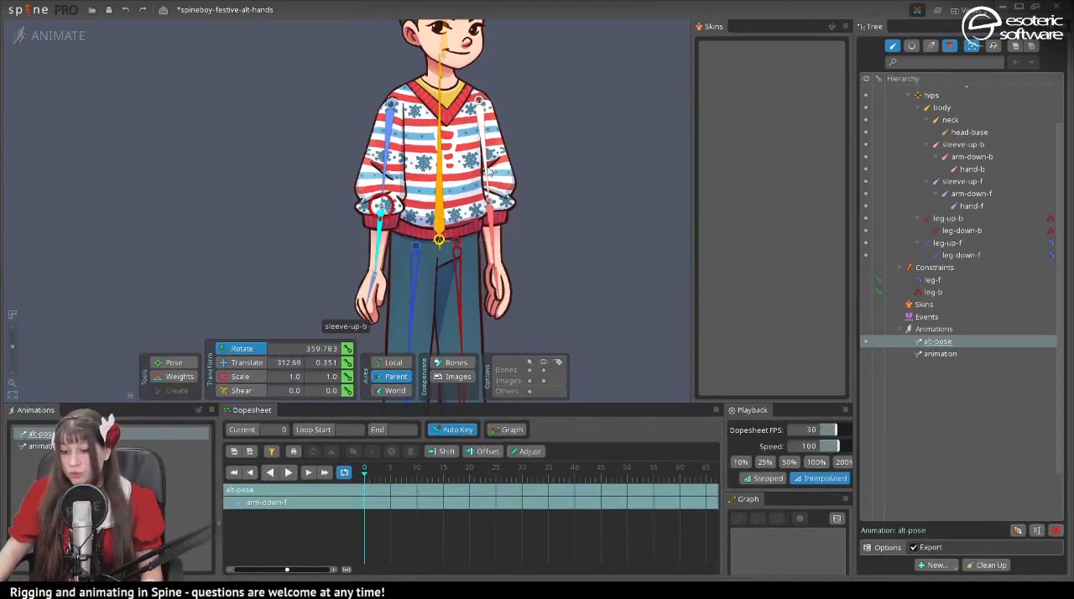
- Show the attachments in the hierarchy and switch the front arm's upper and lower sleeves to sleeve-up-f-alt and sleeve-down-f-alt
left_click(485, 155)
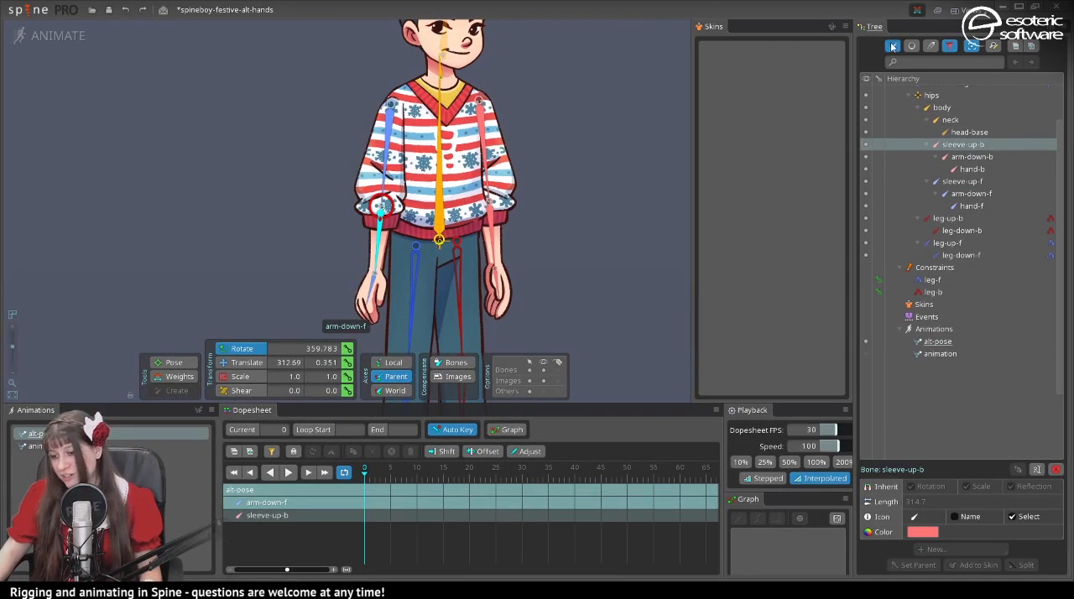
left_click(892, 46)
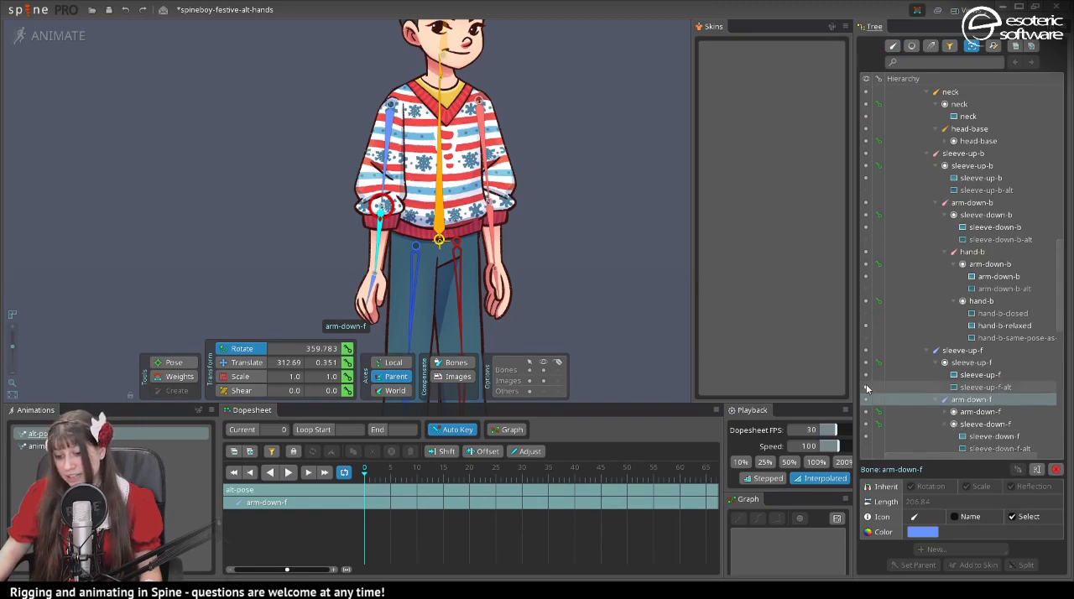
left_click(379, 206)
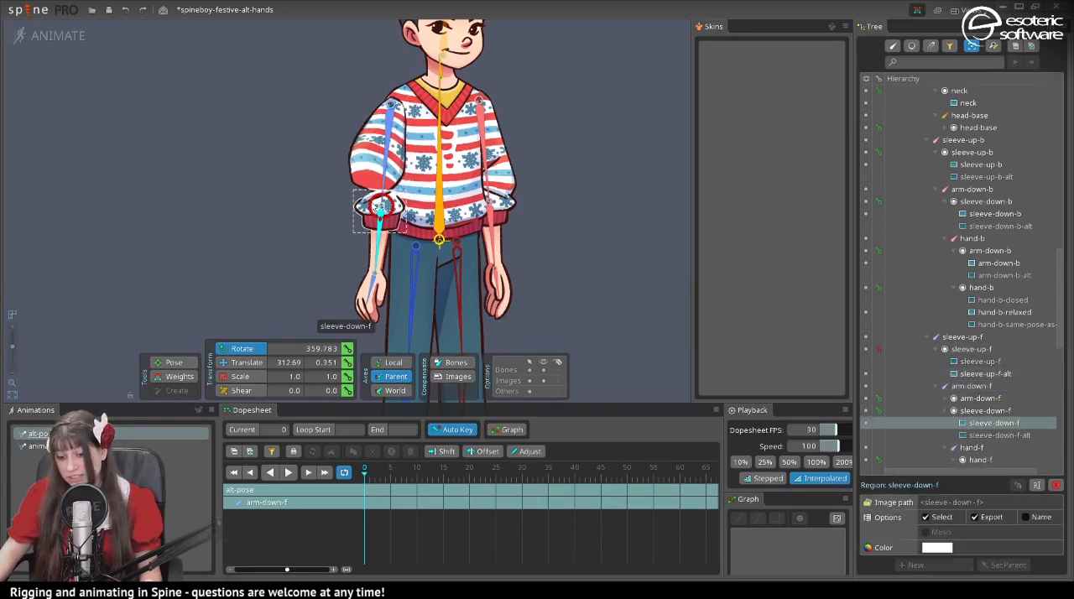
left_click(866, 425)
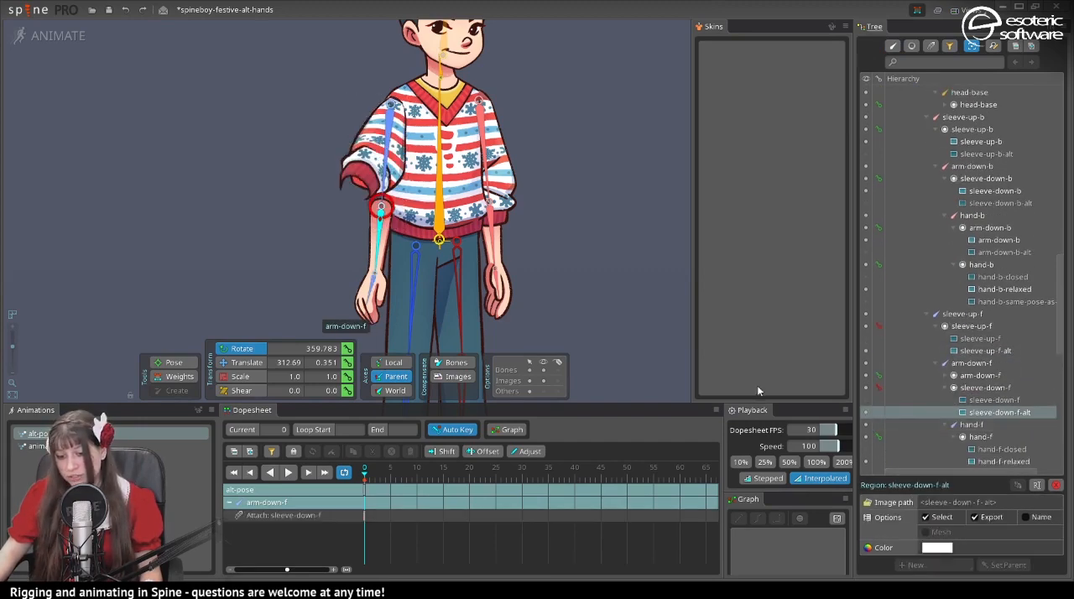
- Compare the upper front sleeve by switching to sleeve-up-f and back to sleeve-up-f-alt
left_click(377, 233)
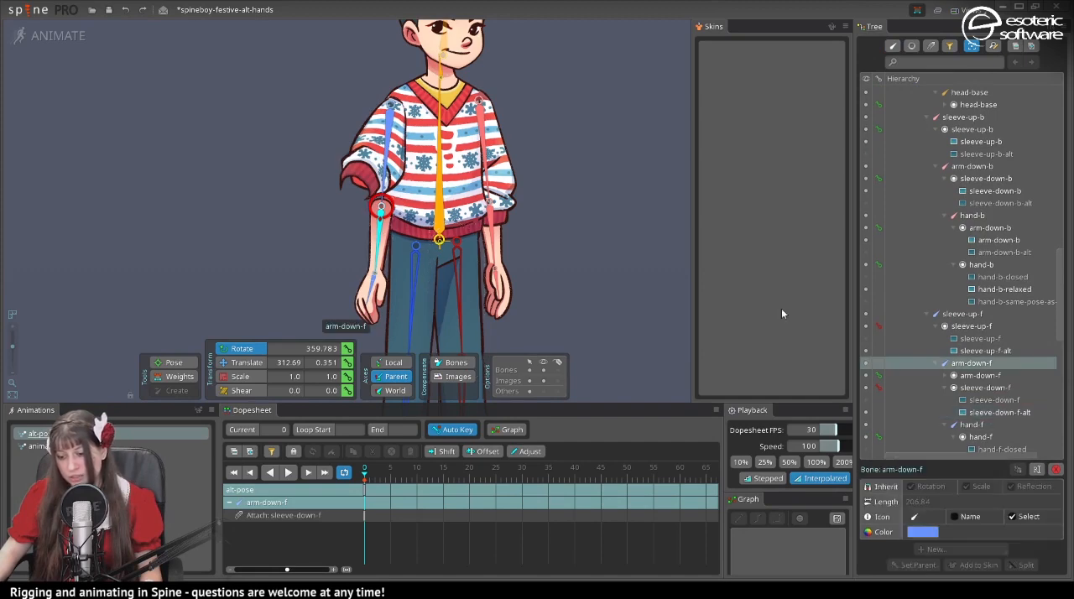
left_click(865, 339)
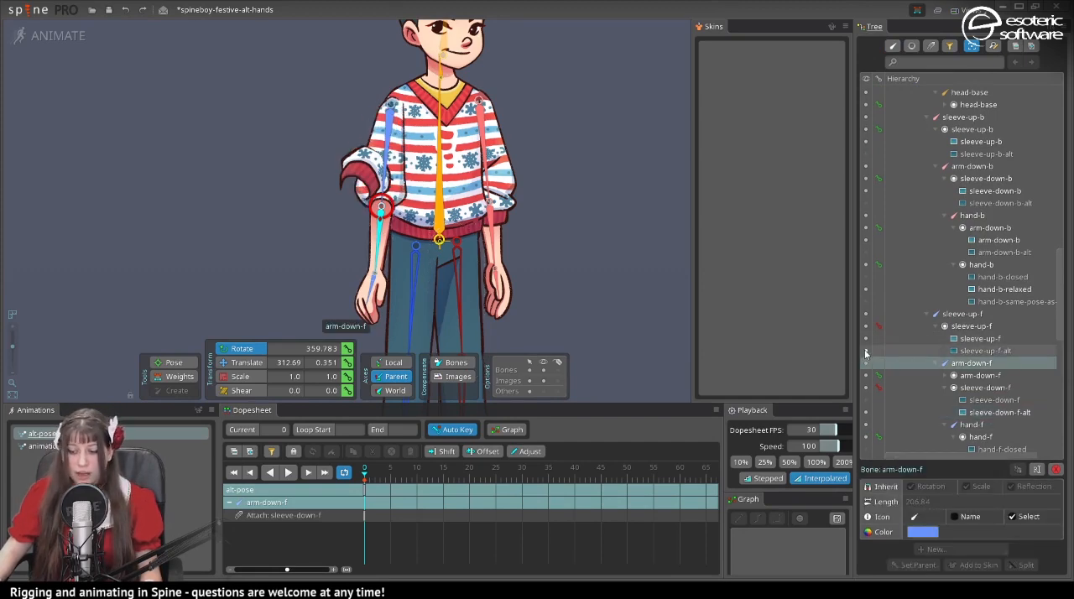
left_click(865, 349)
left_click(390, 242)
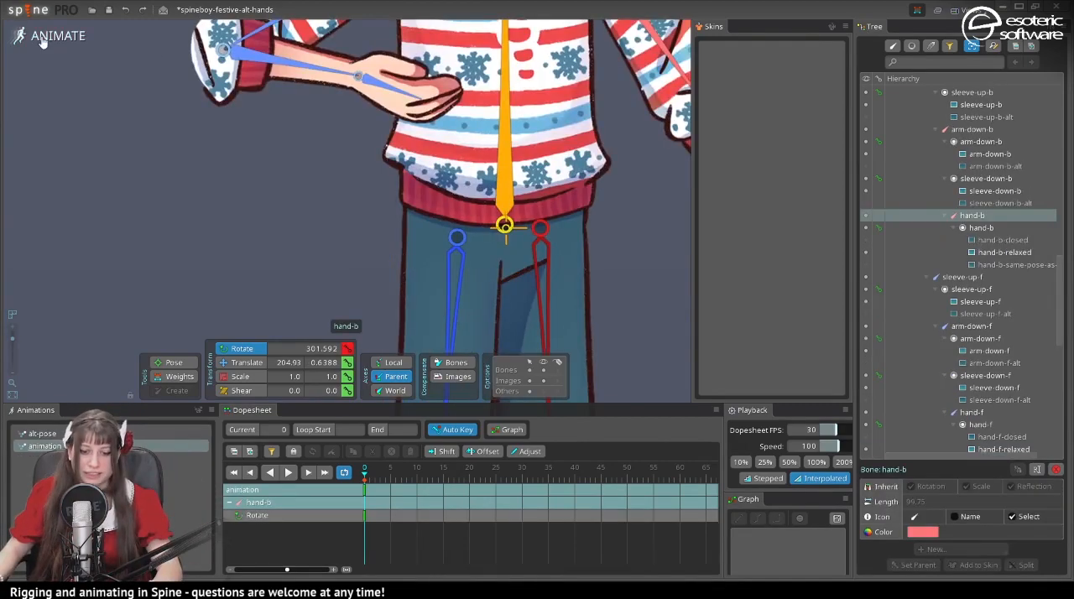
- In setup mode, turn the hand-f-relaxed image into a mesh and start editing it
left_click(42, 37)
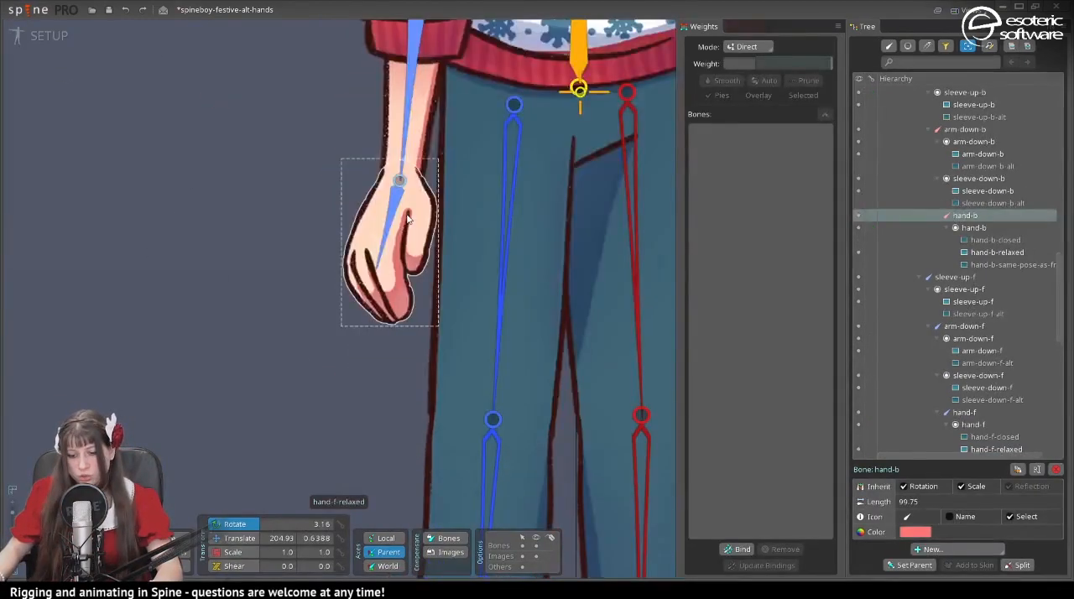
left_click(390, 243)
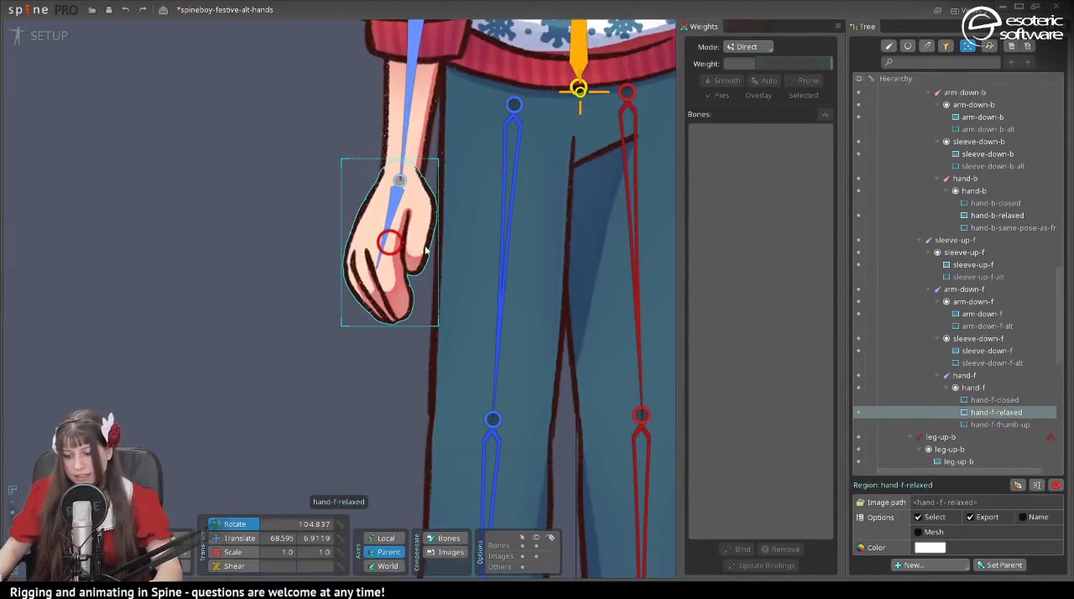
left_click(933, 532)
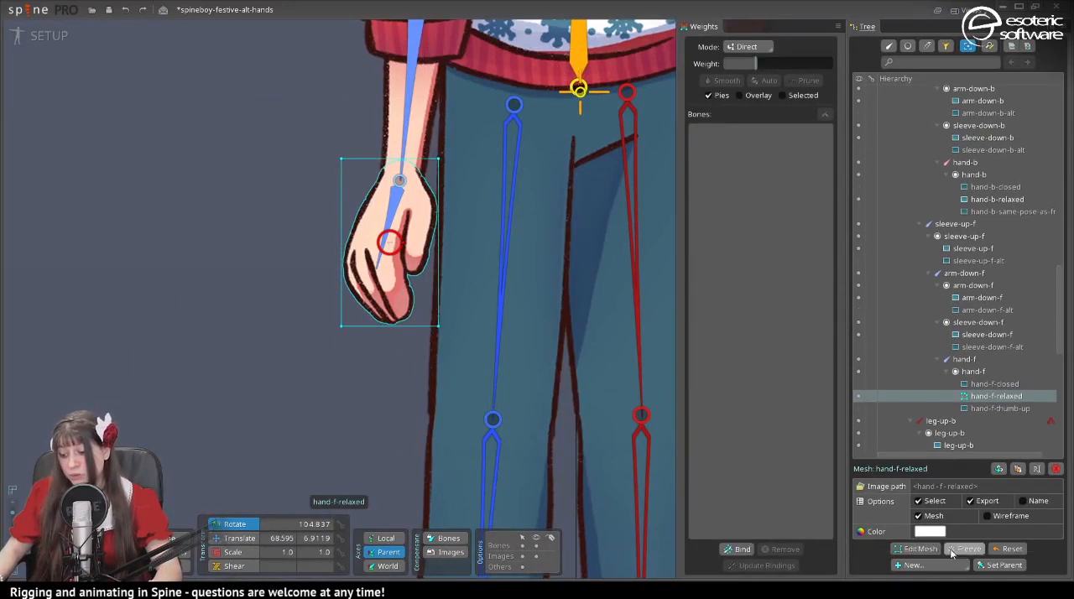
left_click(918, 548)
scroll(157, 338, "up", 3)
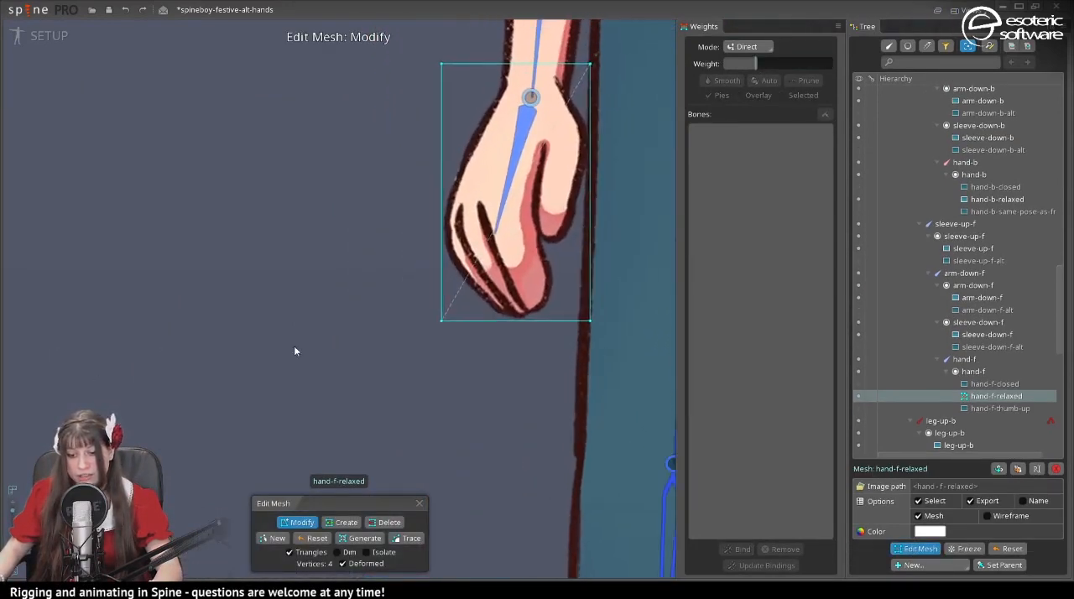
left_click_drag(350, 309, 202, 384)
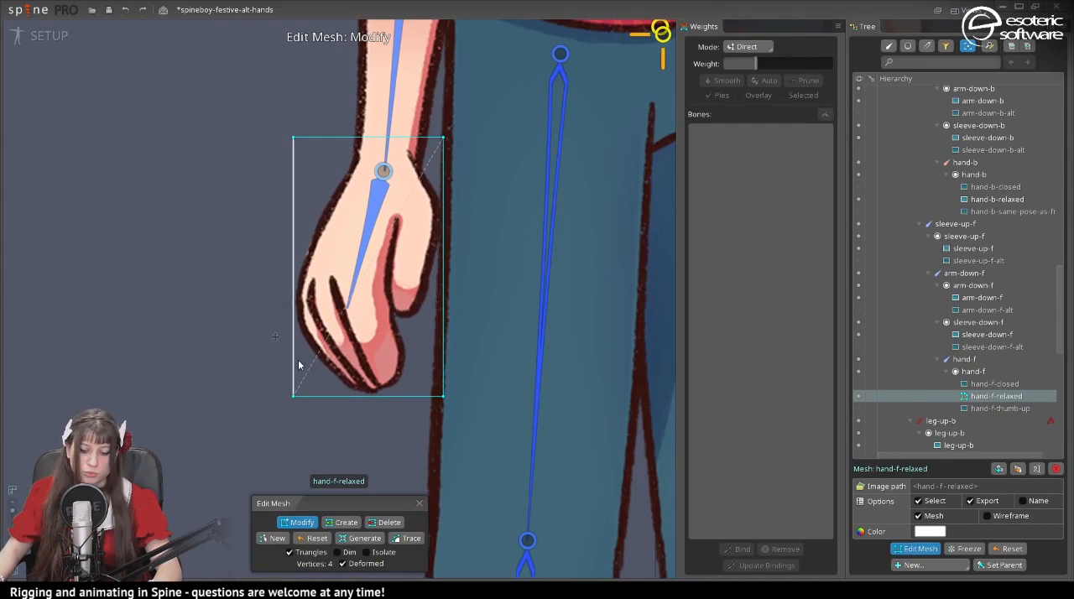
- Draw a new six-vertex mesh outline around the relaxed front hand
left_click(277, 539)
scroll(324, 177, "up", 3)
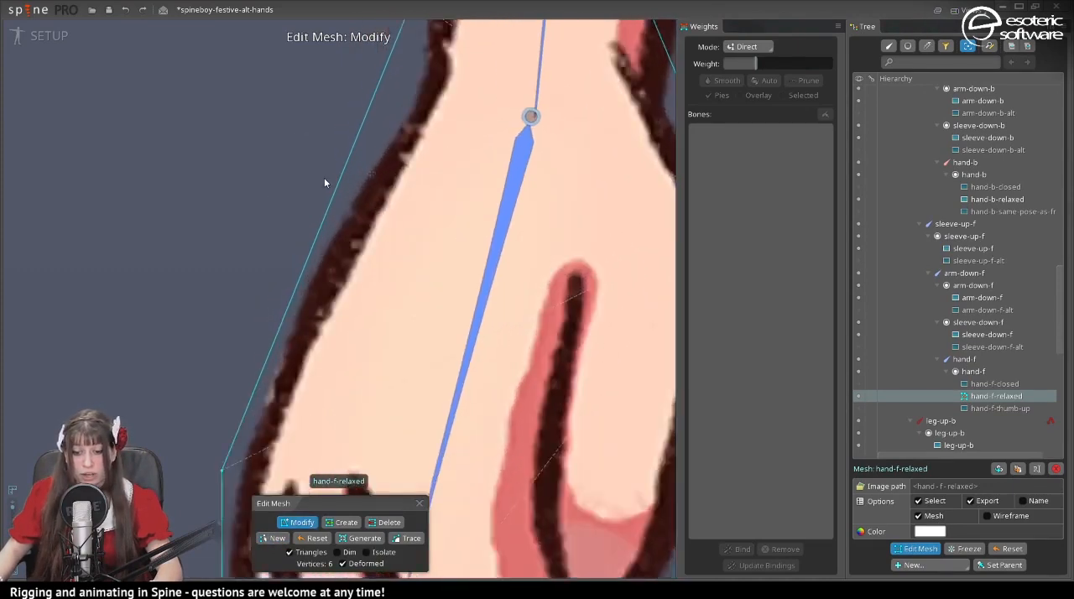
left_click_drag(323, 177, 213, 419)
- Add one vertex on each side of the mesh outline level with the wrist joint, and finish mesh editing
scroll(327, 306, "down", 1)
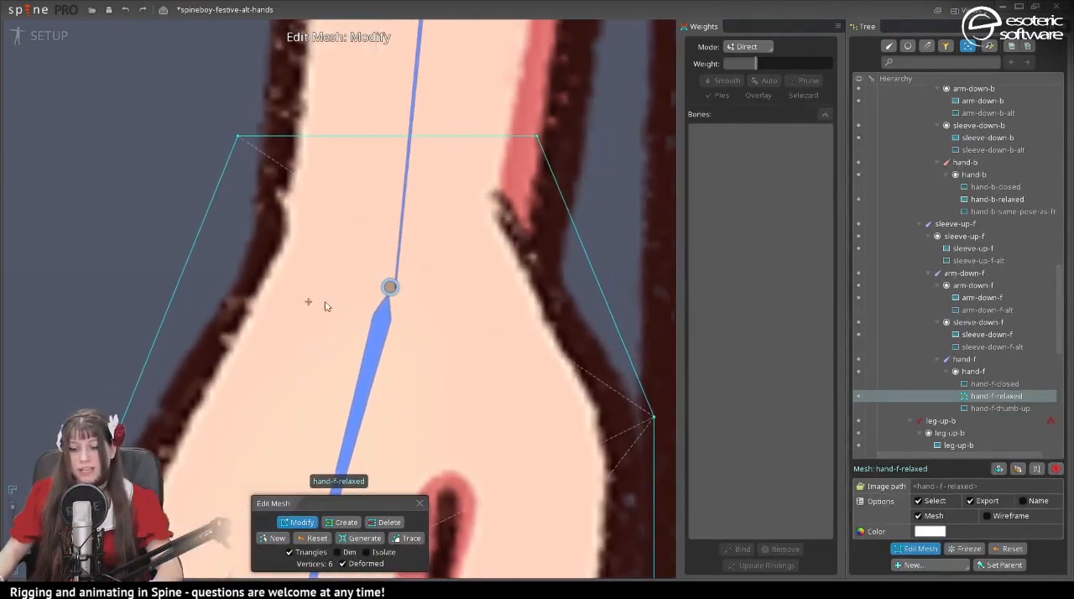
left_click(342, 521)
left_click(185, 287)
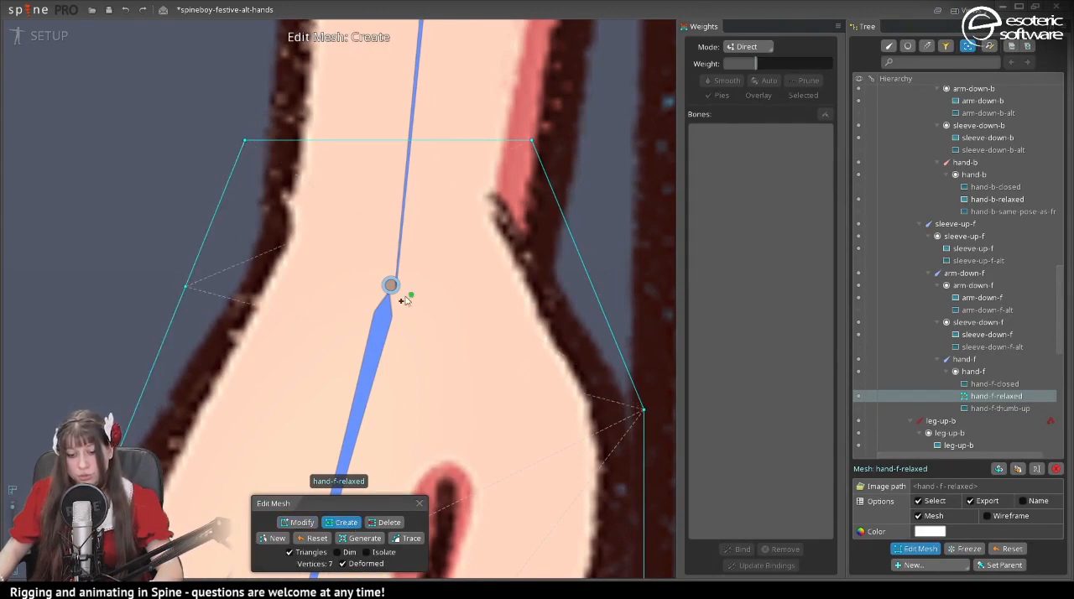
left_click(594, 289)
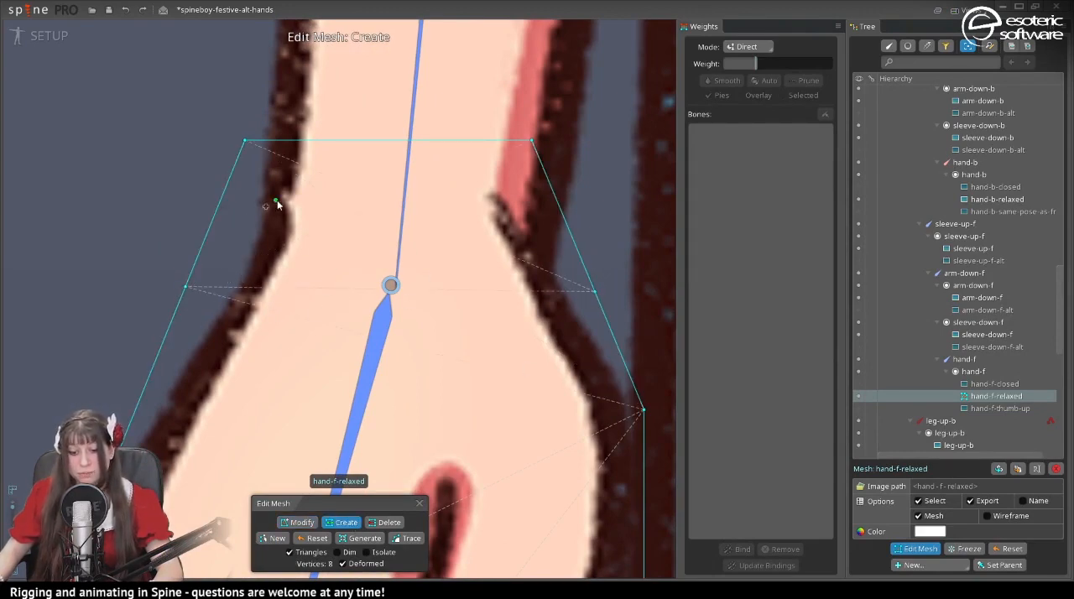
left_click(421, 506)
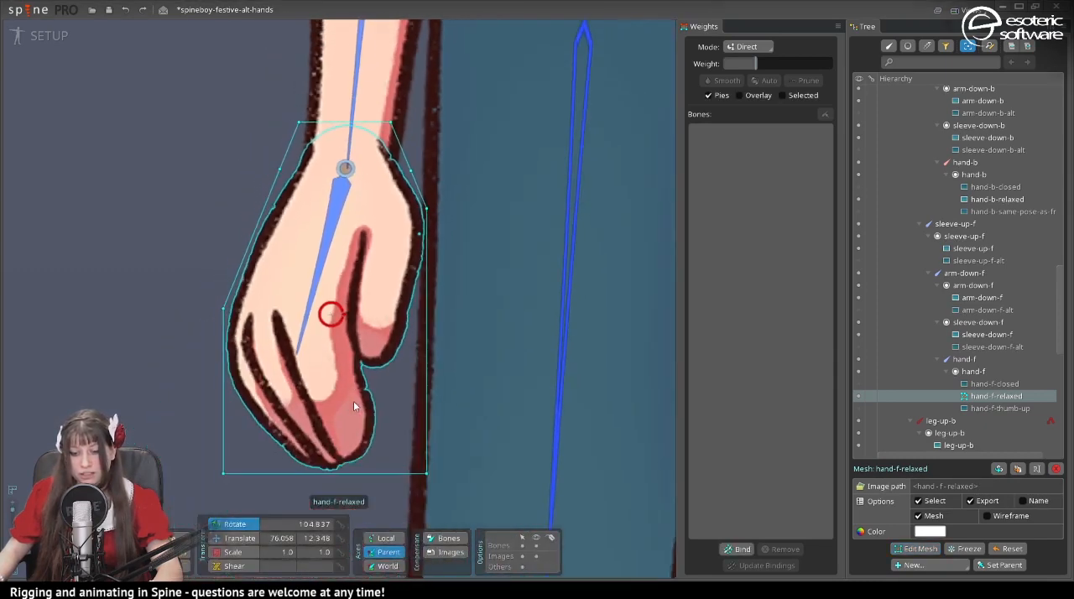
- Bind the arm-down-f and hand-f bones to the hand-f-relaxed mesh and choose hand-f for weighting
key("ctrl+b")
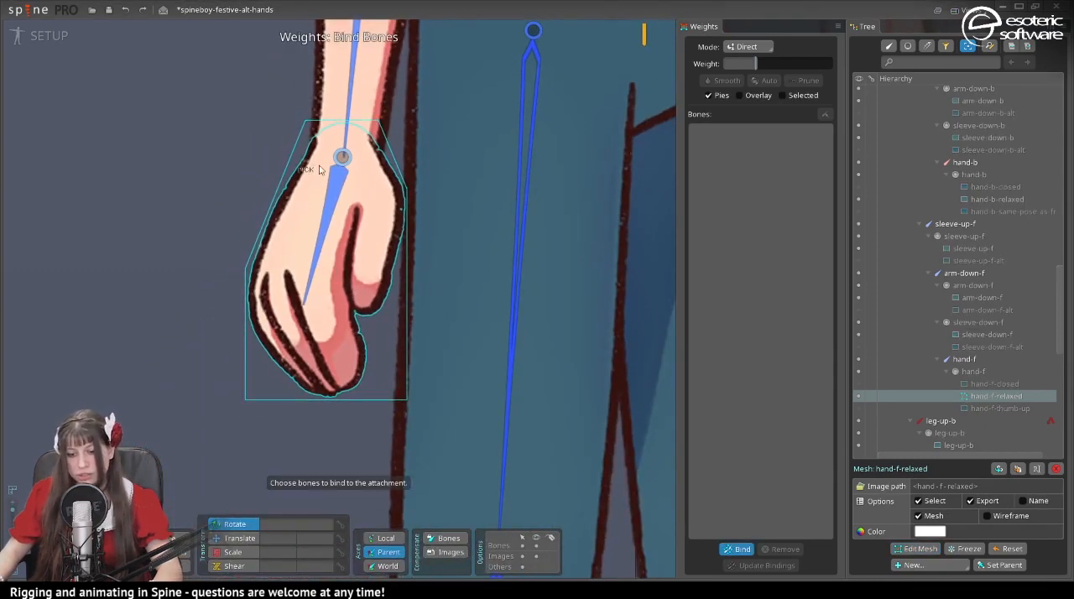
left_click(353, 119)
left_click(335, 181)
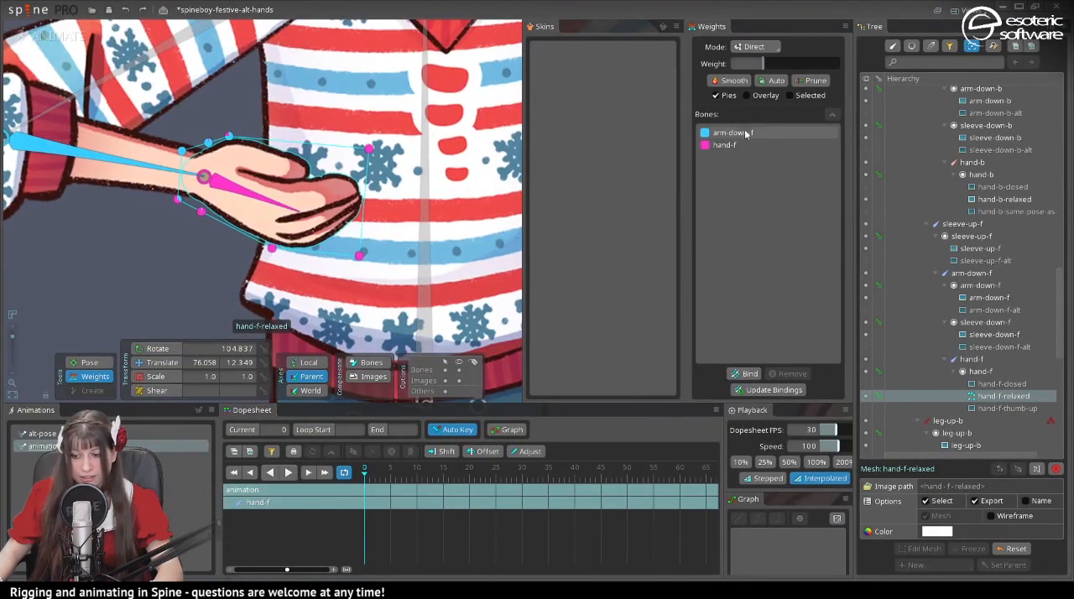
left_click(738, 145)
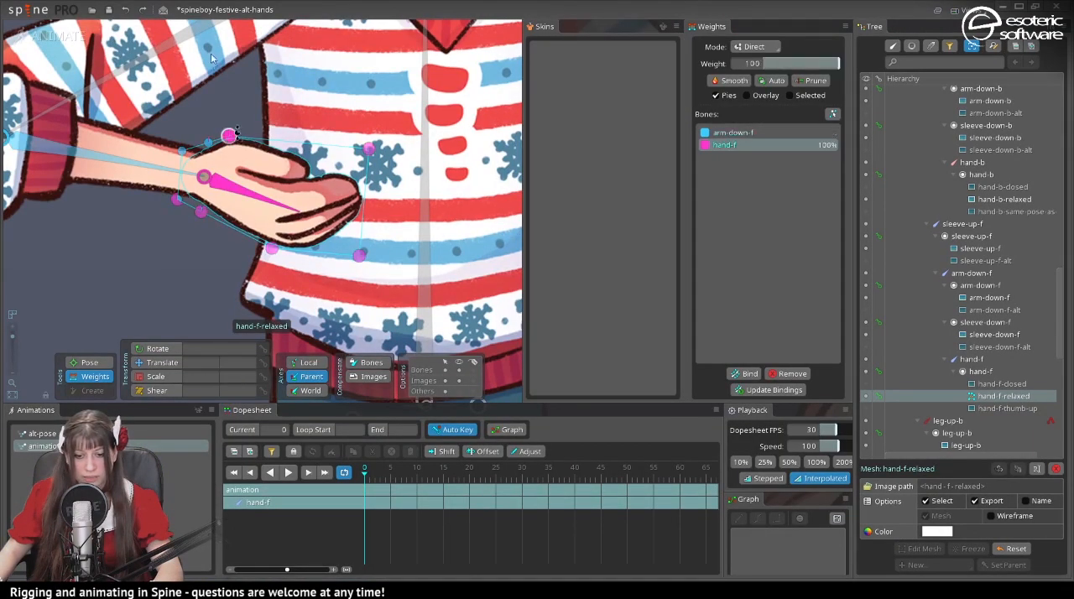
- Undo the last change and test the hand mesh by rotating the hand-f bone in both directions
key("ctrl+z")
left_click_drag(211, 284, 96, 285)
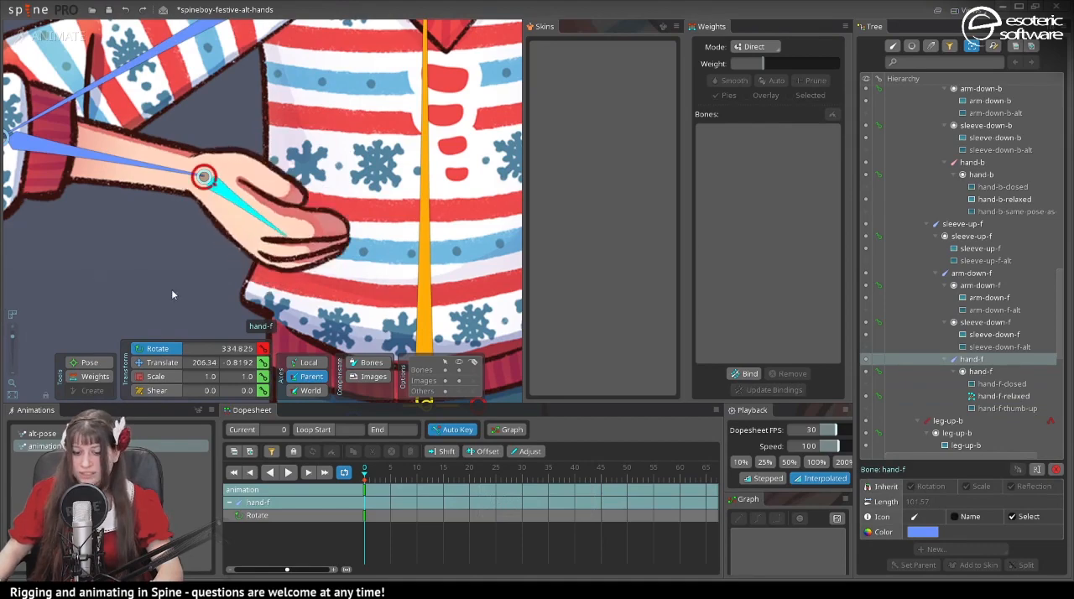
left_click_drag(171, 288, 213, 281)
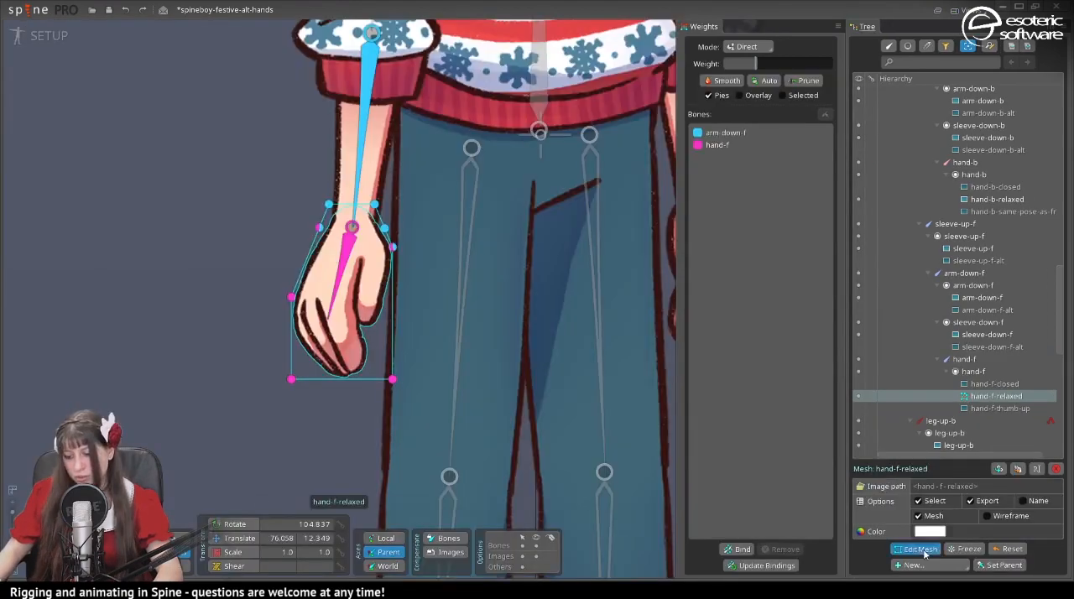
- Add vertices to the hand-f-relaxed mesh on both sides above the wrist and at the wrist joint, and finish mesh editing
left_click(920, 549)
scroll(356, 215, "up", 5)
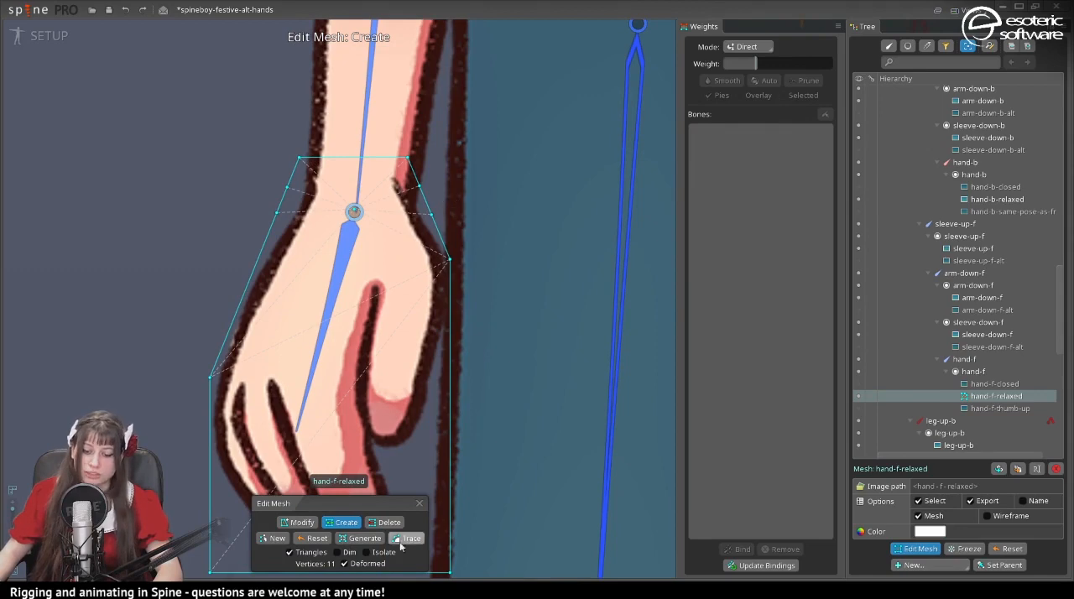
left_click(419, 504)
- Return to animate mode and test the refined wrist mesh by rotating the hand-f bone down and up
left_click(33, 35)
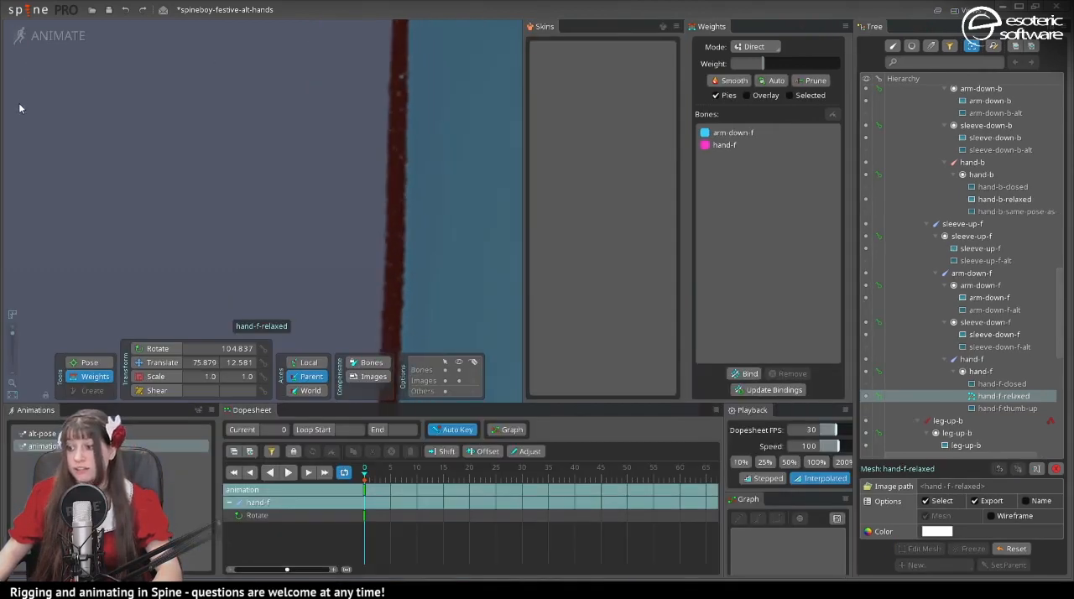
scroll(125, 223, "down", 4)
left_click(161, 349)
left_click_drag(127, 237, 93, 133)
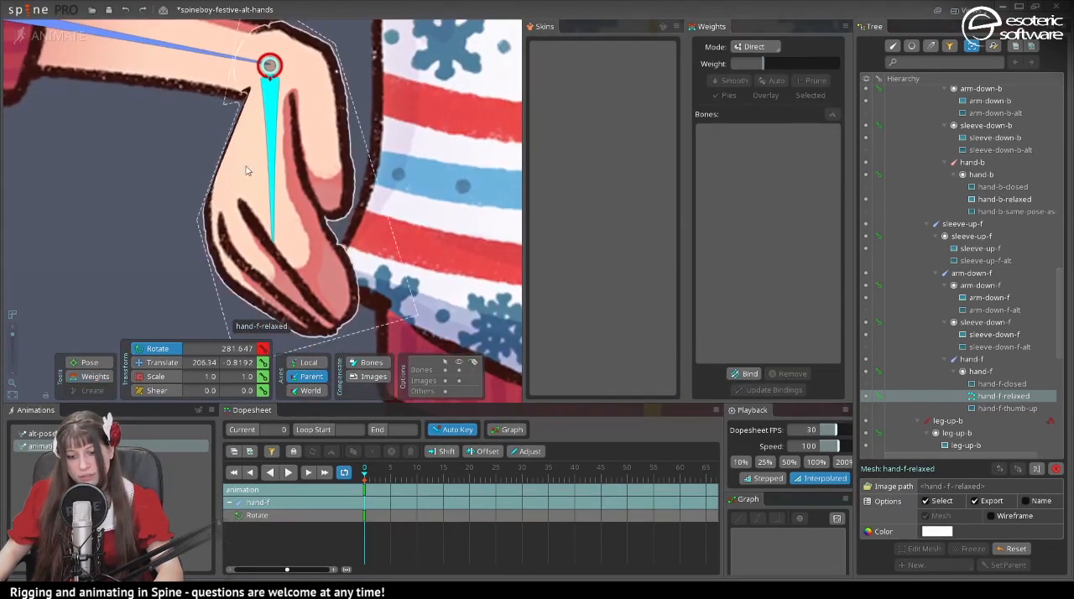
left_click_drag(273, 162, 397, 25)
left_click_drag(400, 58, 310, 265)
key("ctrl+z")
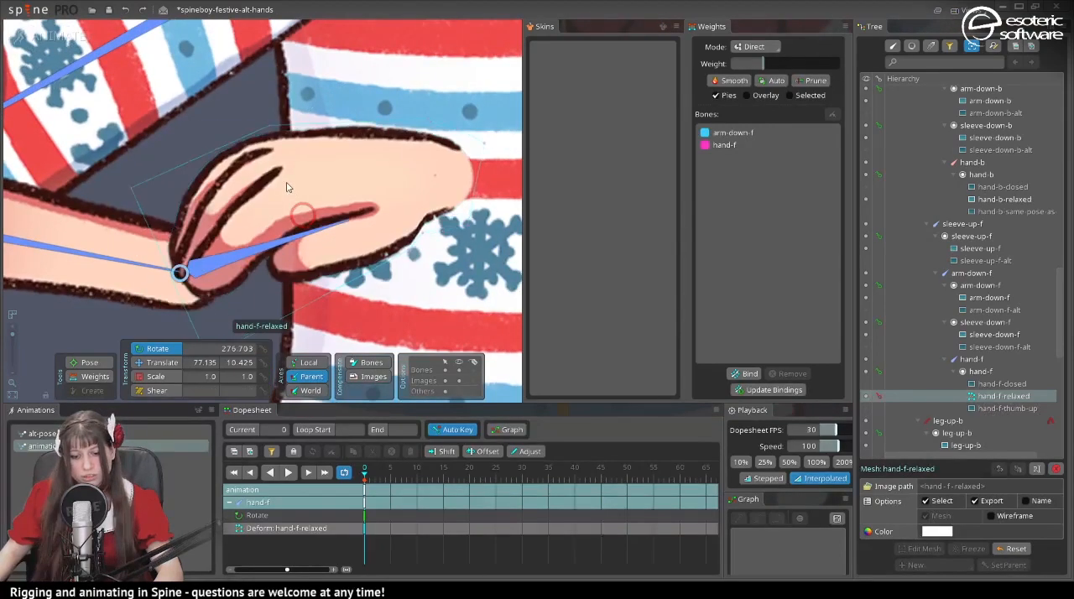
key("ctrl+z")
key("space")
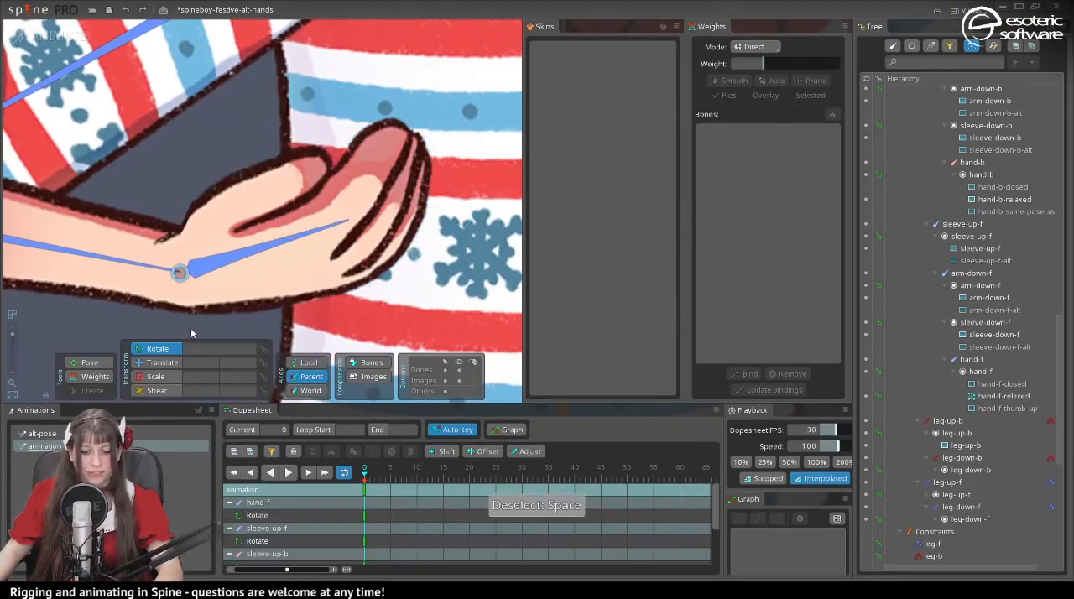
- Rotate the hand-f bone slightly and check the vertex weights around the wrist of hand-f-relaxed
left_click(223, 259)
mouse_move(198, 157)
left_mouse_down()
mouse_move(187, 147)
mouse_move(218, 161)
mouse_move(215, 152)
left_mouse_up()
left_click(108, 374)
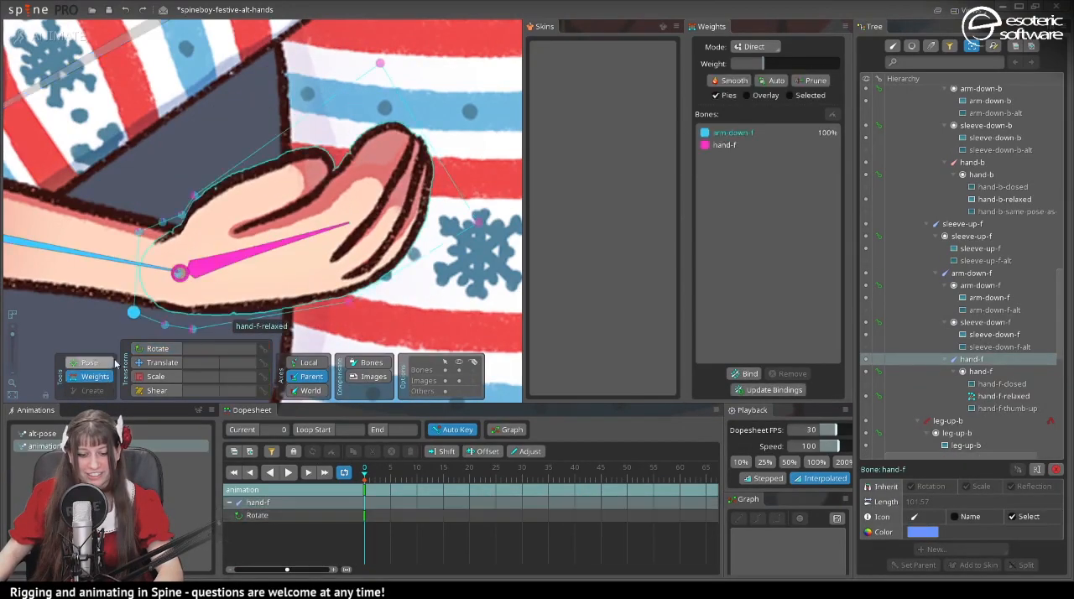
scroll(117, 256, "down", 5)
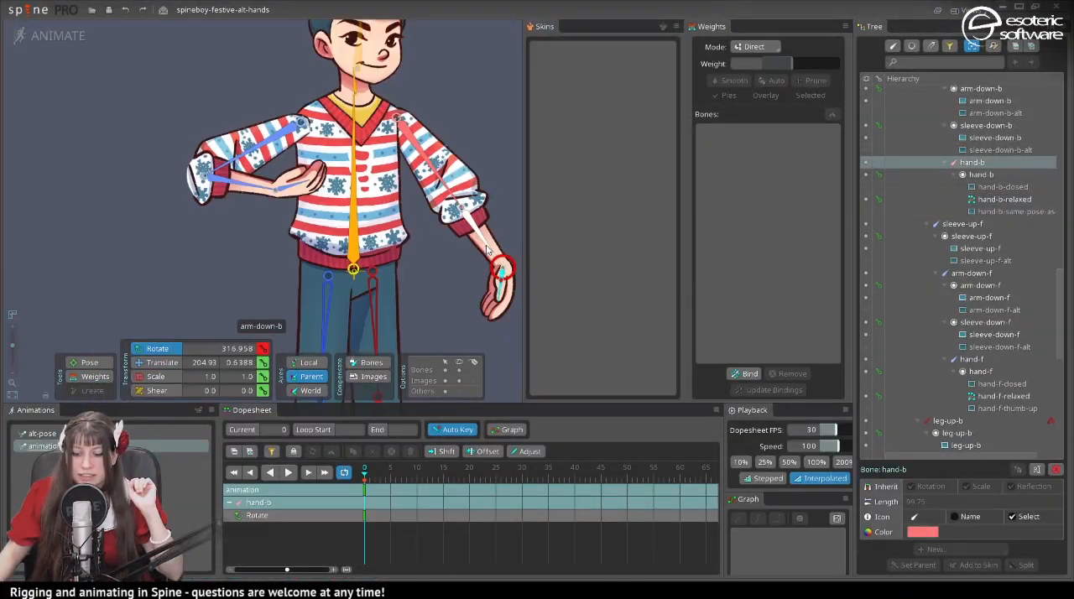
left_click(377, 259)
scroll(377, 259, "up", 3)
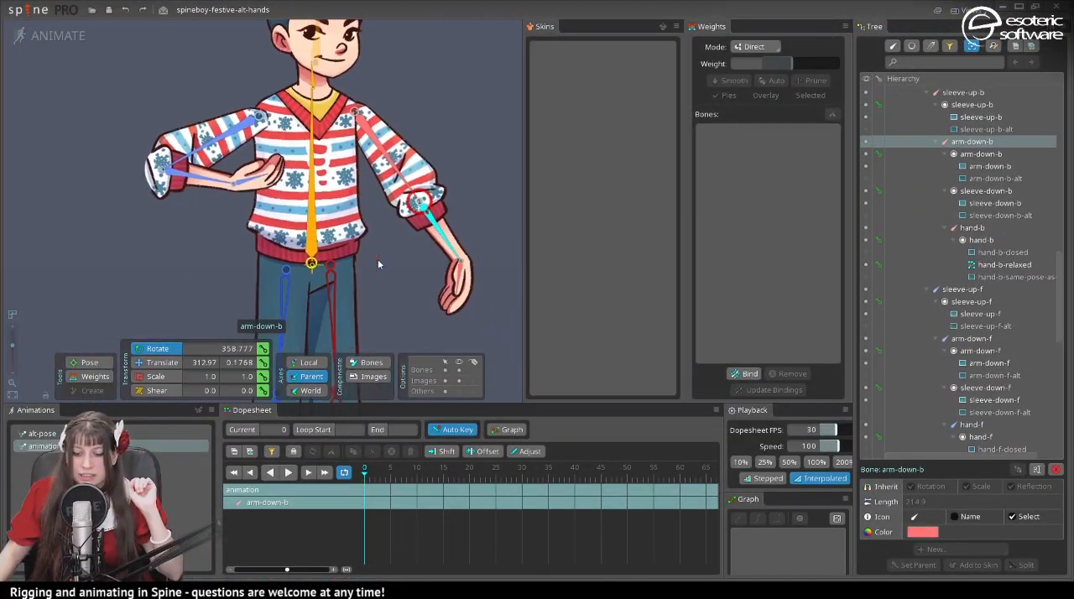
- Rotate the arm-down-b bone inward to about 333° to test the bend between the upper and lower sleeve pieces
left_click_drag(370, 235, 300, 204)
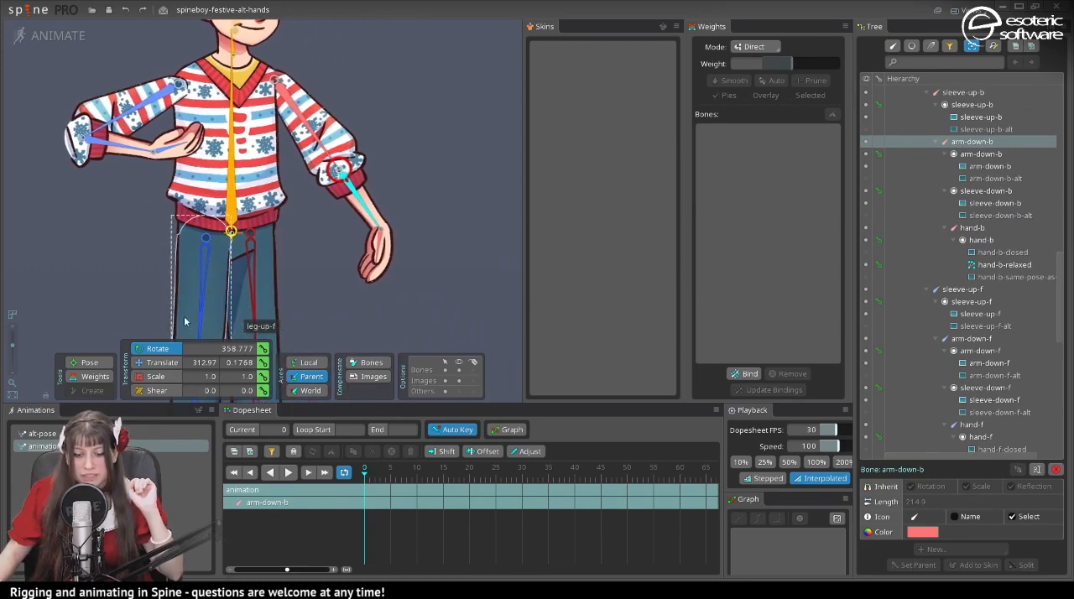
left_click_drag(364, 255, 336, 214)
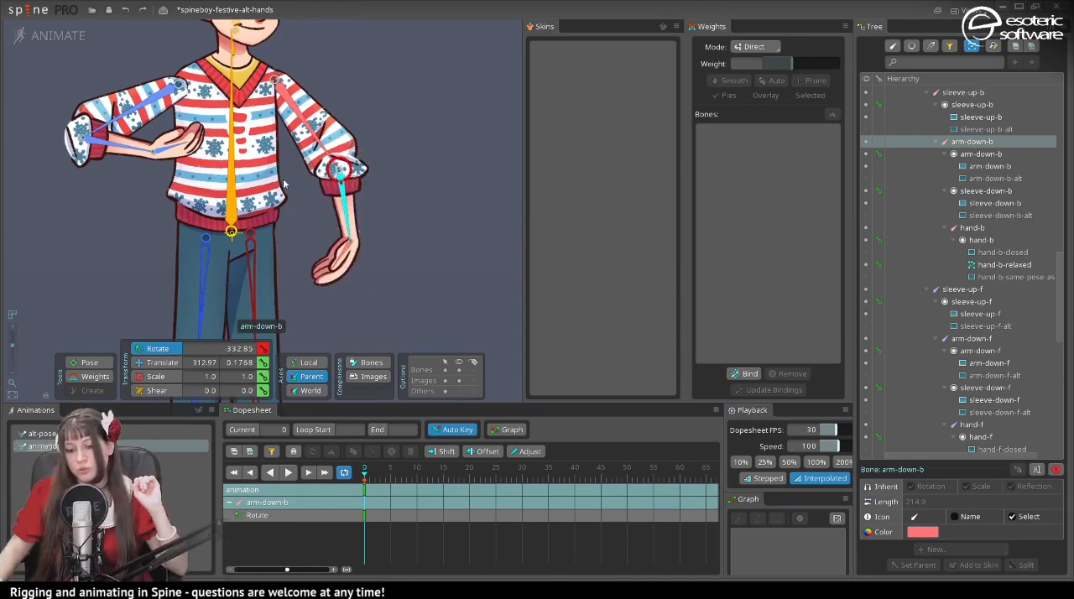
left_click(351, 149)
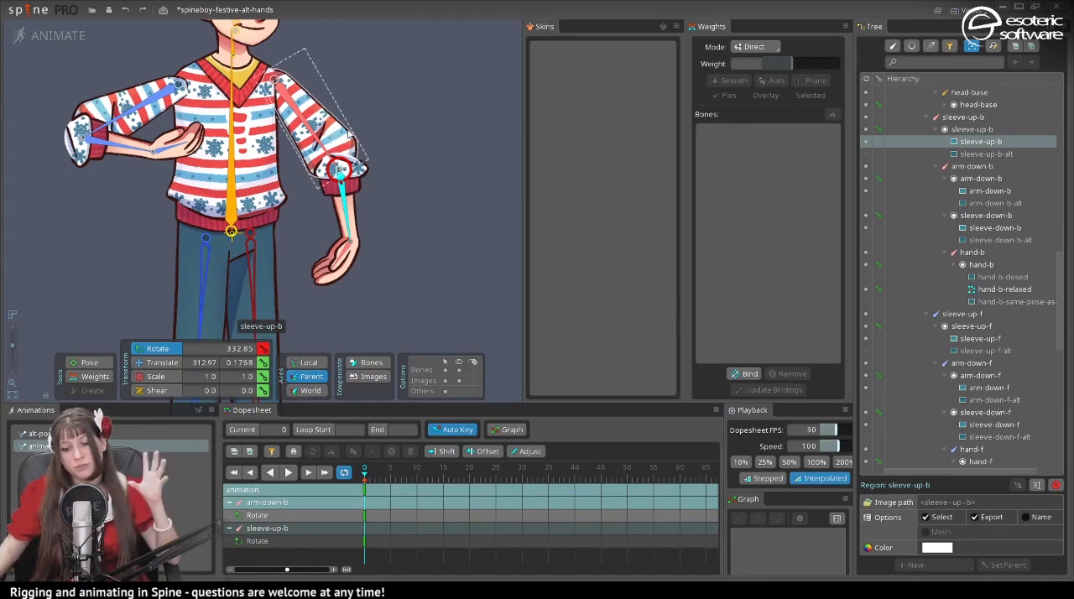
- In setup mode, convert the sleeve-down-b attachment to a mesh and open it for mesh editing
left_click(55, 36)
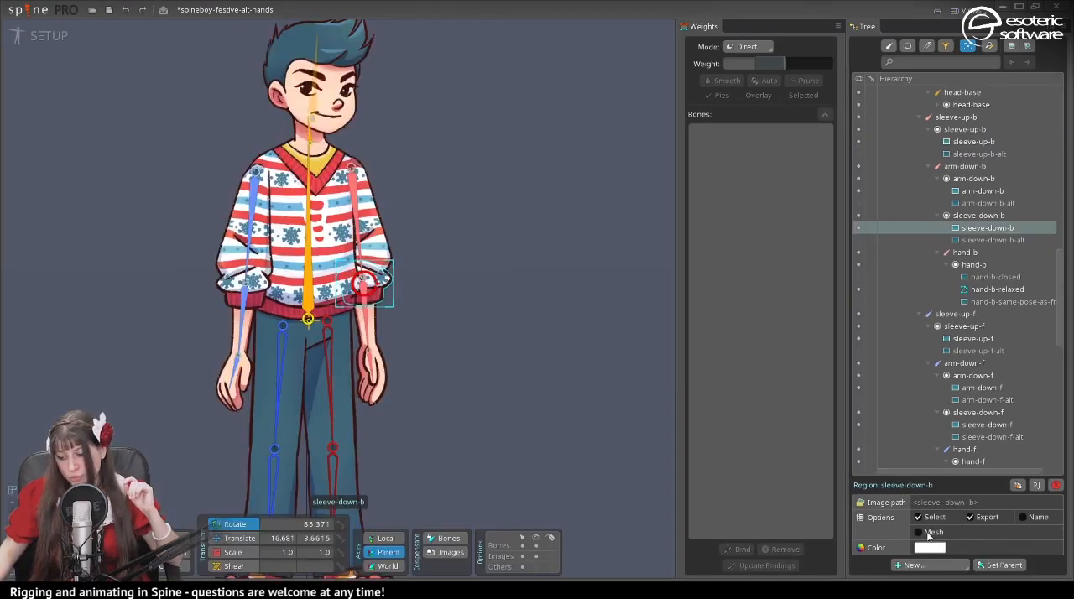
left_click(928, 532)
left_click(927, 550)
scroll(486, 400, "up", 3)
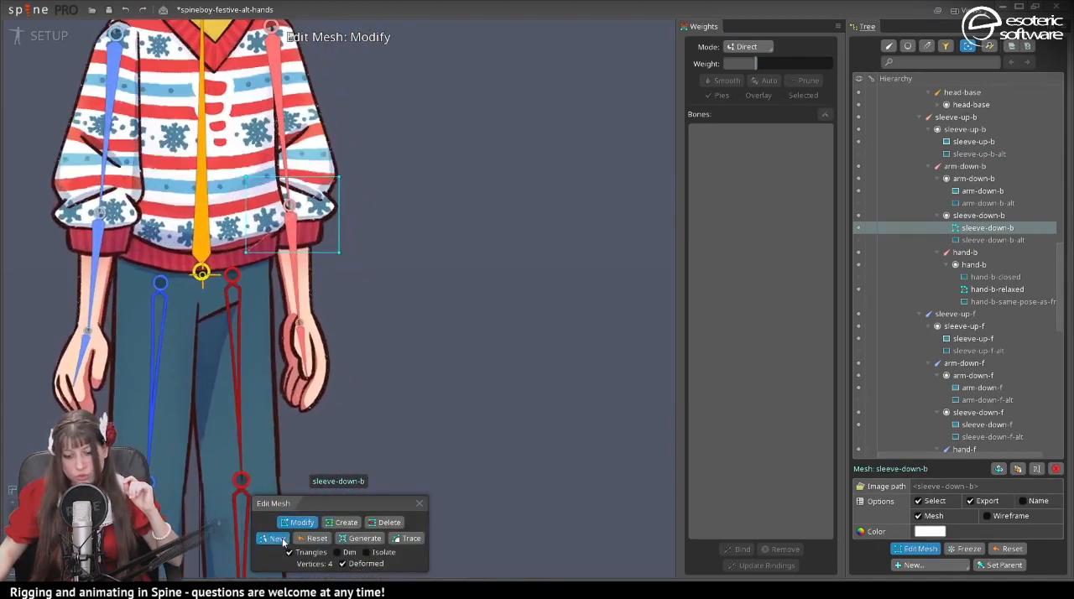
- Draw a new closed mesh outline around the sleeve-down-b cuff and puffed fabric, and finish mesh editing
left_click(277, 537)
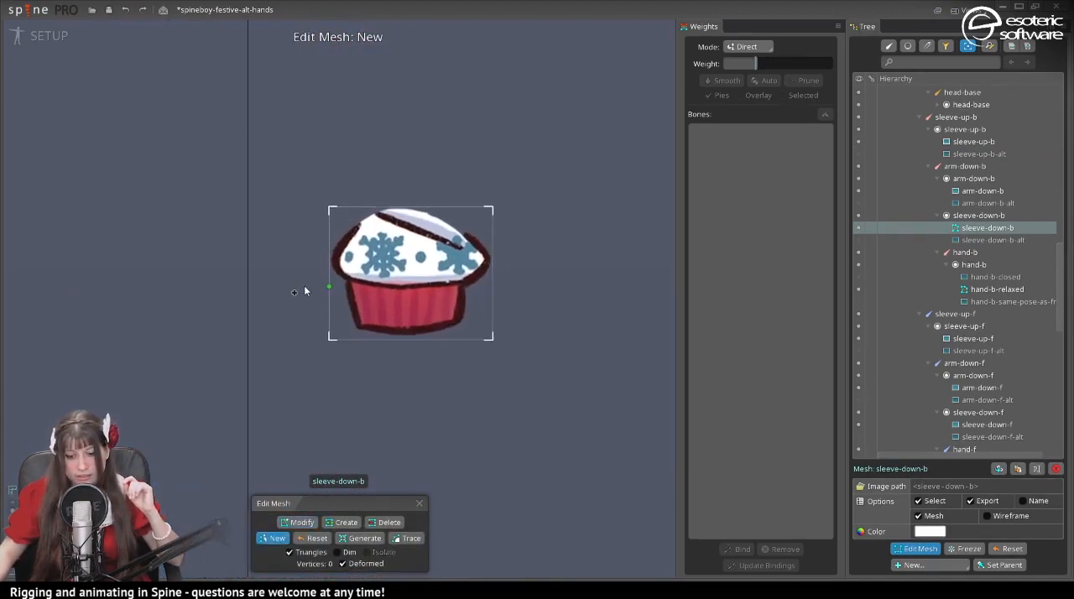
scroll(327, 293, "up", 2)
left_click(346, 280)
left_click(359, 357)
left_click(517, 356)
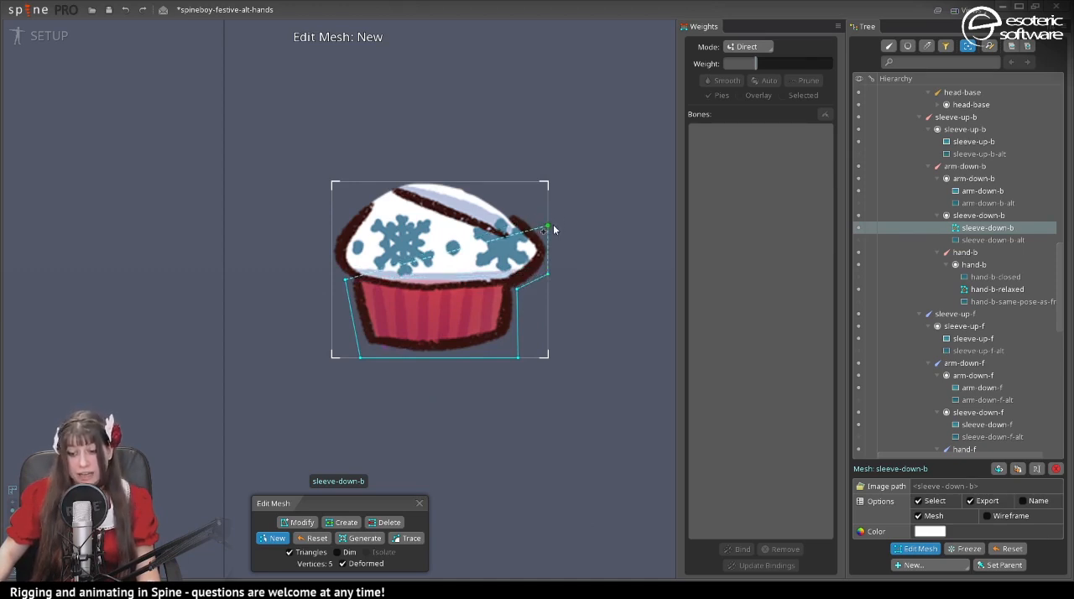
left_click(553, 223)
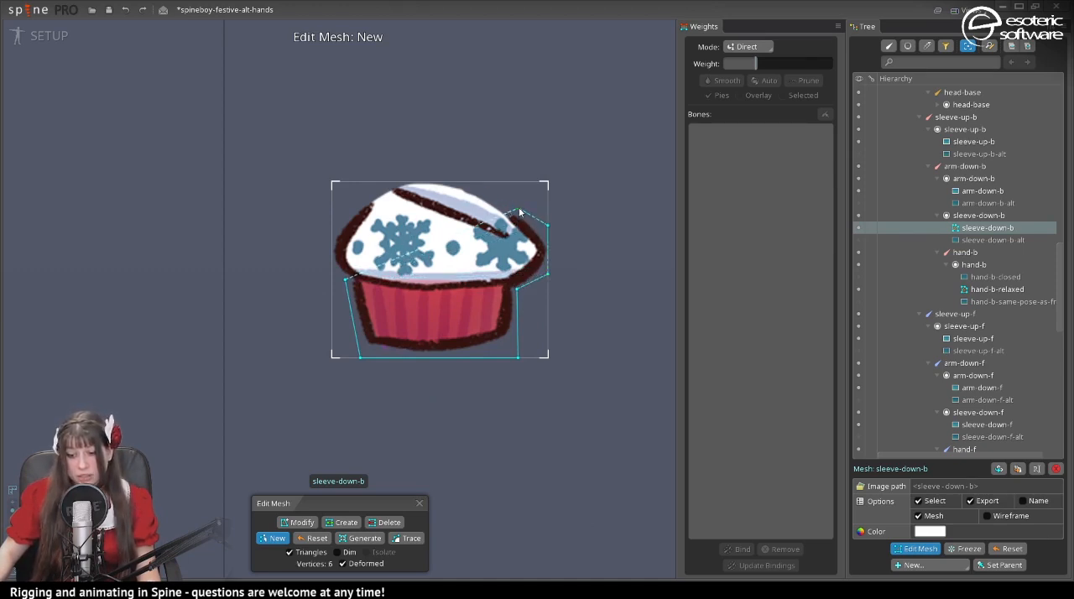
left_click(472, 178)
left_click(376, 172)
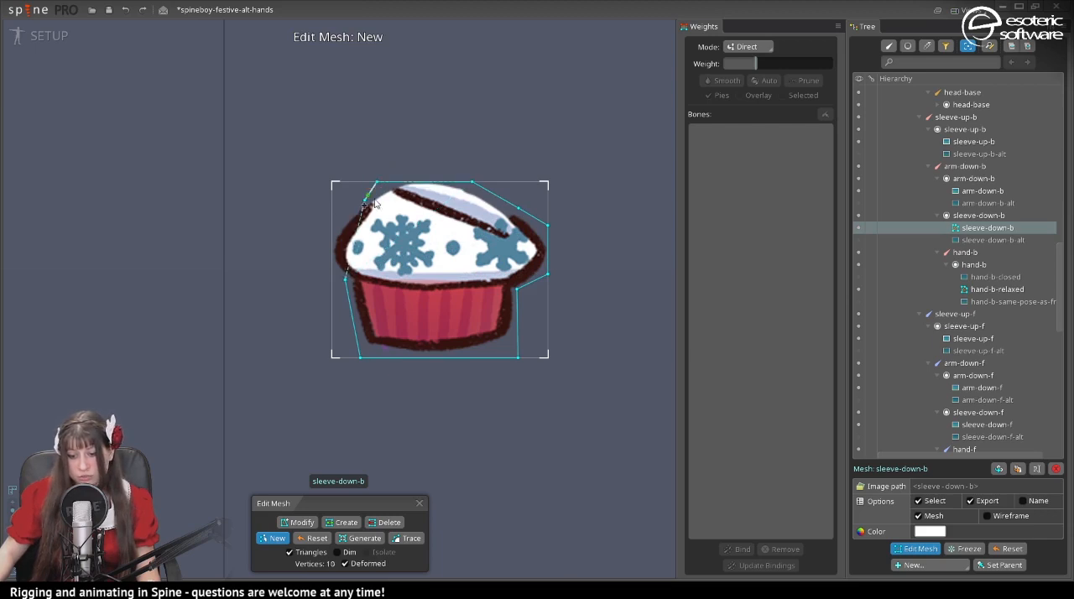
left_click(364, 200)
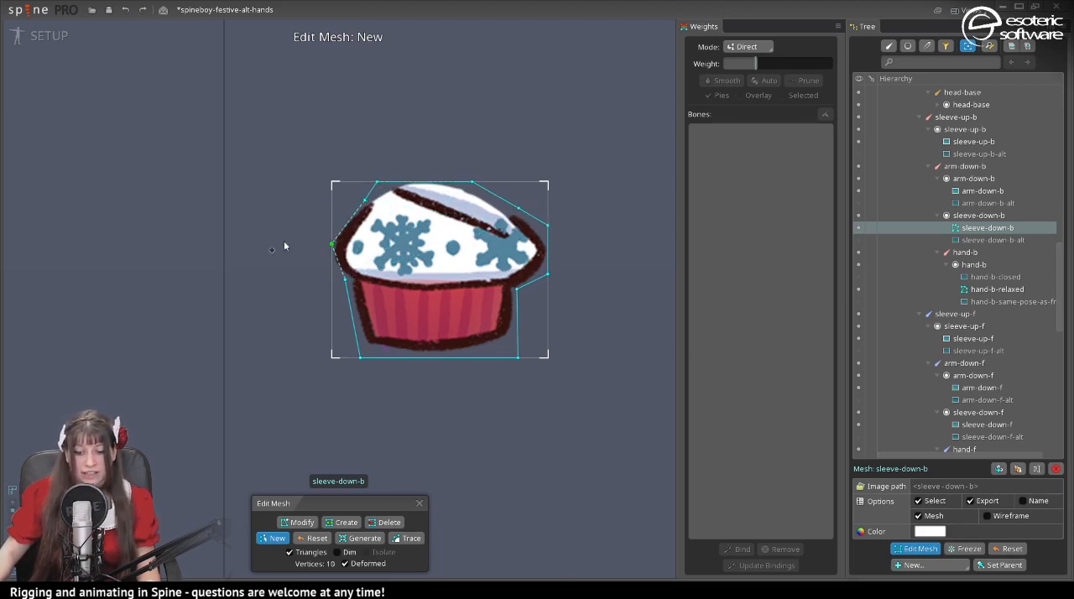
left_click(348, 280)
key("Escape")
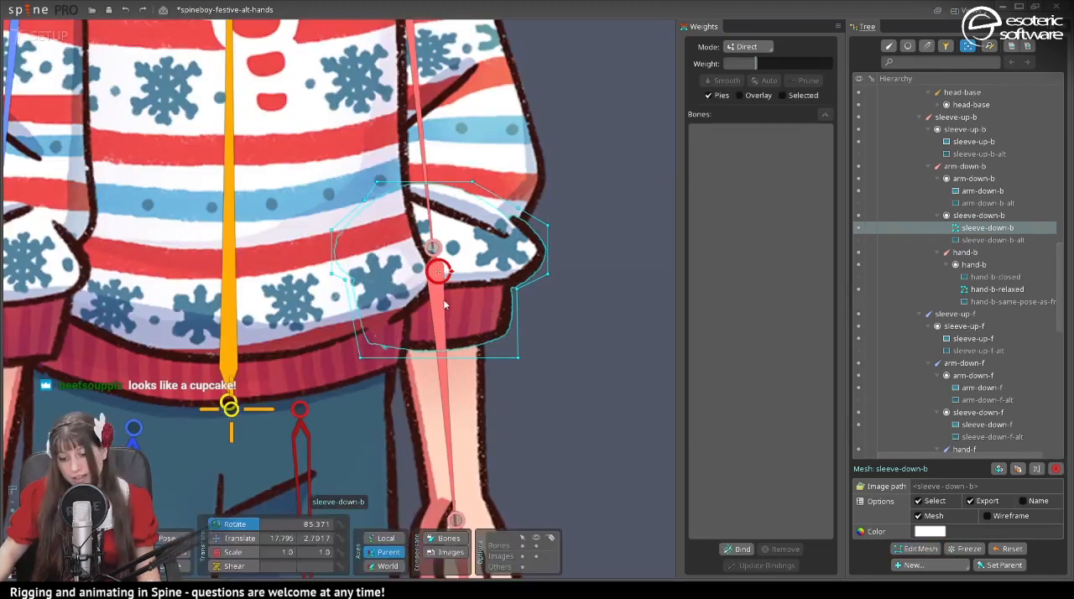
- Bind the sleeve-down-b mesh to the arm-down-b and sleeve-up-b bones
left_click(736, 549)
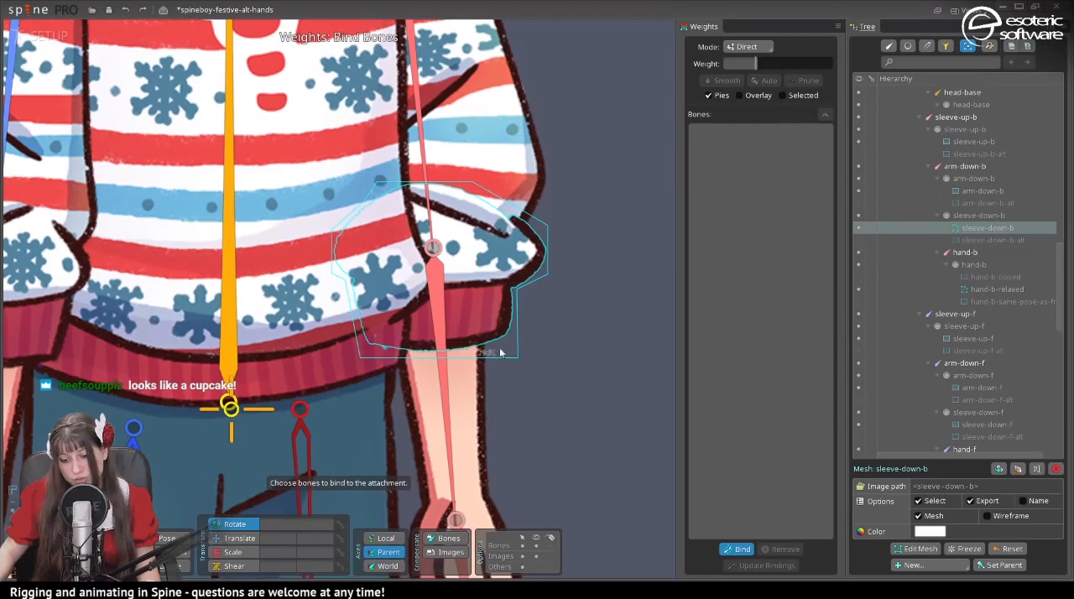
left_click(440, 336)
left_click(433, 220)
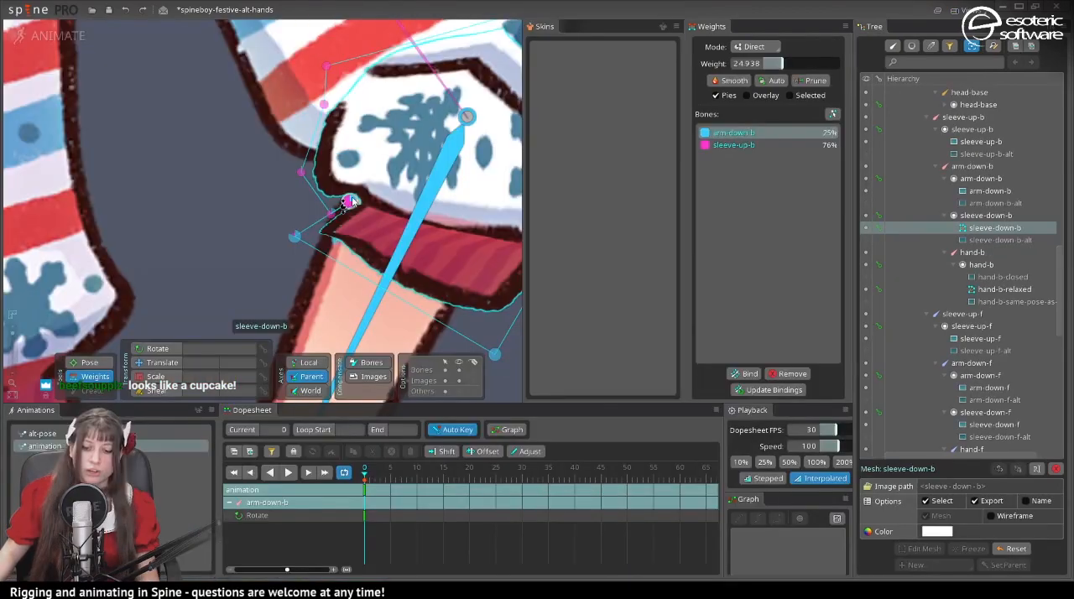
- In animate mode, shift the inner-fold and upper-edge vertices of sleeve-down-b toward the sleeve-up-b bone, with weights up to 100
left_click_drag(352, 204, 355, 213)
left_click_drag(460, 256, 459, 289)
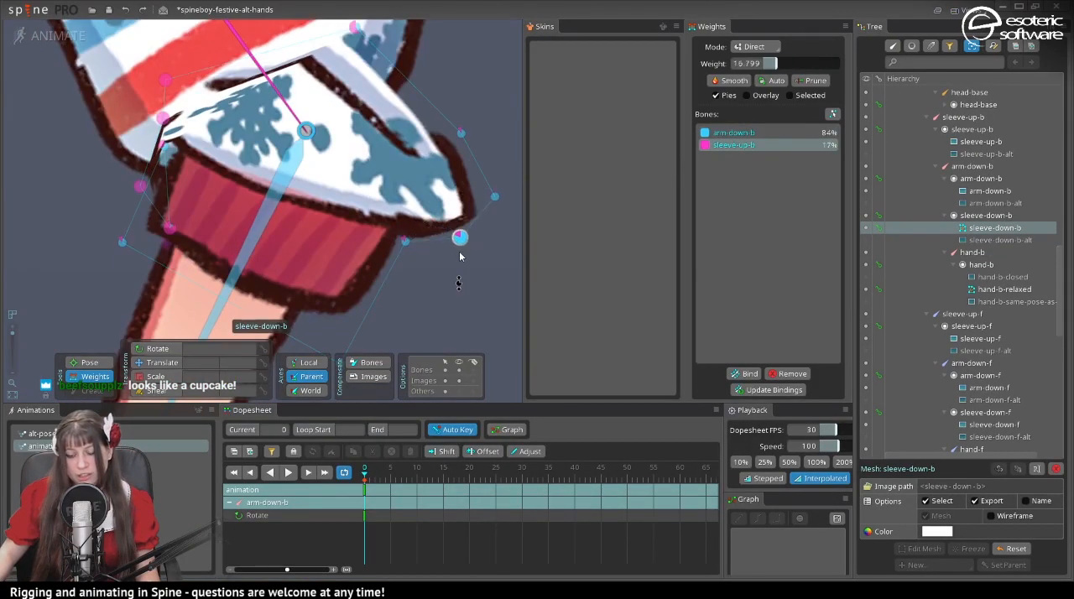
mouse_move(350, 204)
left_mouse_down()
mouse_move(360, 220)
mouse_move(344, 232)
mouse_move(357, 216)
left_mouse_up()
left_click_drag(422, 180, 416, 78)
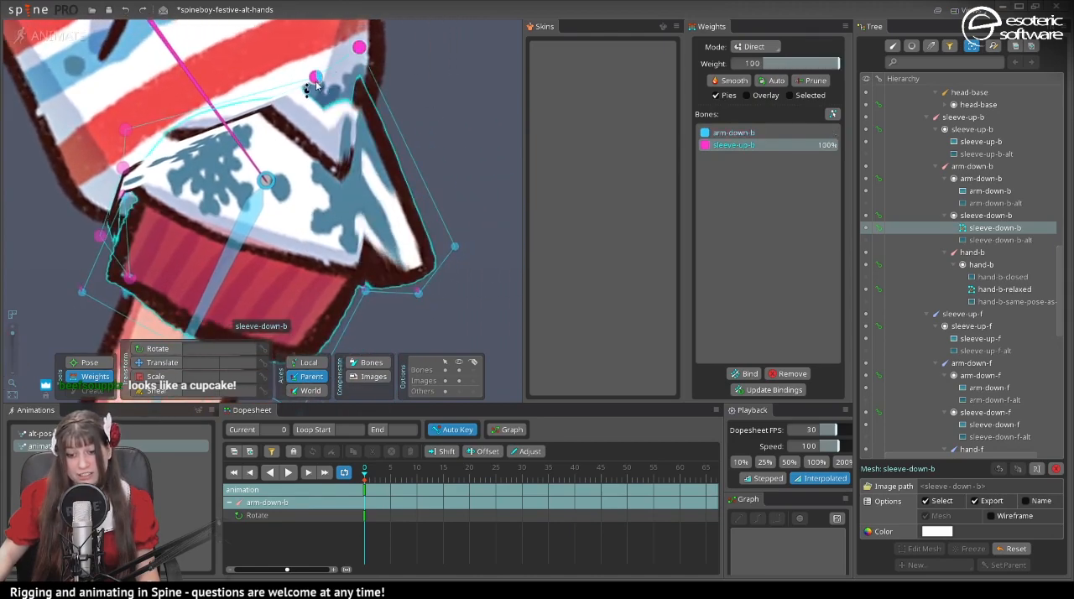
left_click_drag(314, 78, 281, 4)
left_click_drag(274, 156, 469, 241)
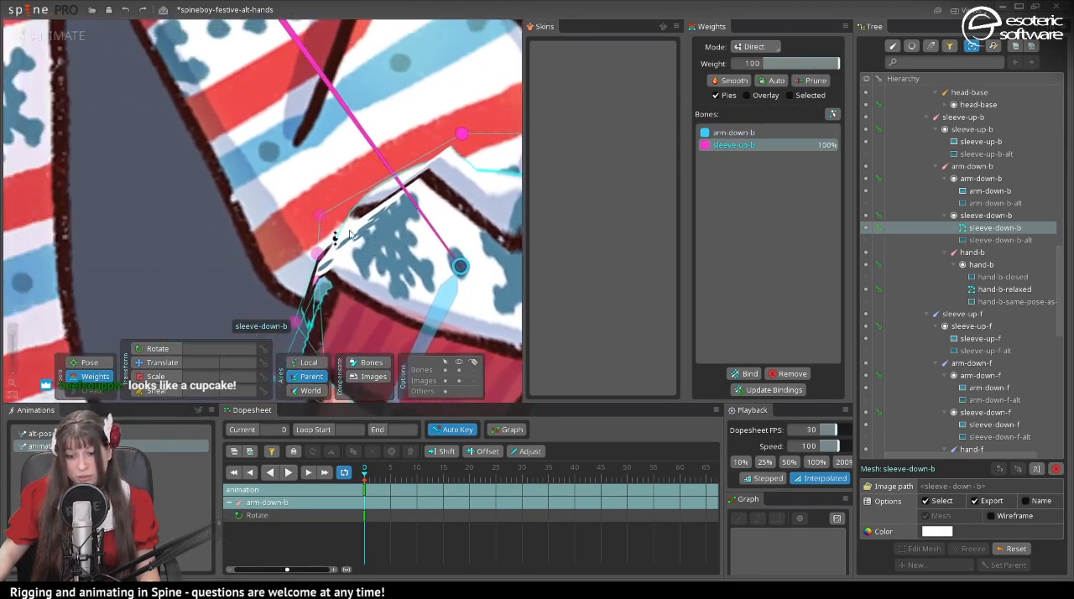
- Refine the weights along the upper edge of sleeve-down-b, and set the outer fold vertex to 100 for arm-down-b
left_click_drag(400, 262, 367, 234)
scroll(369, 234, "down", 4)
left_click_drag(486, 311, 378, 235)
left_click_drag(283, 210, 434, 123)
key("c")
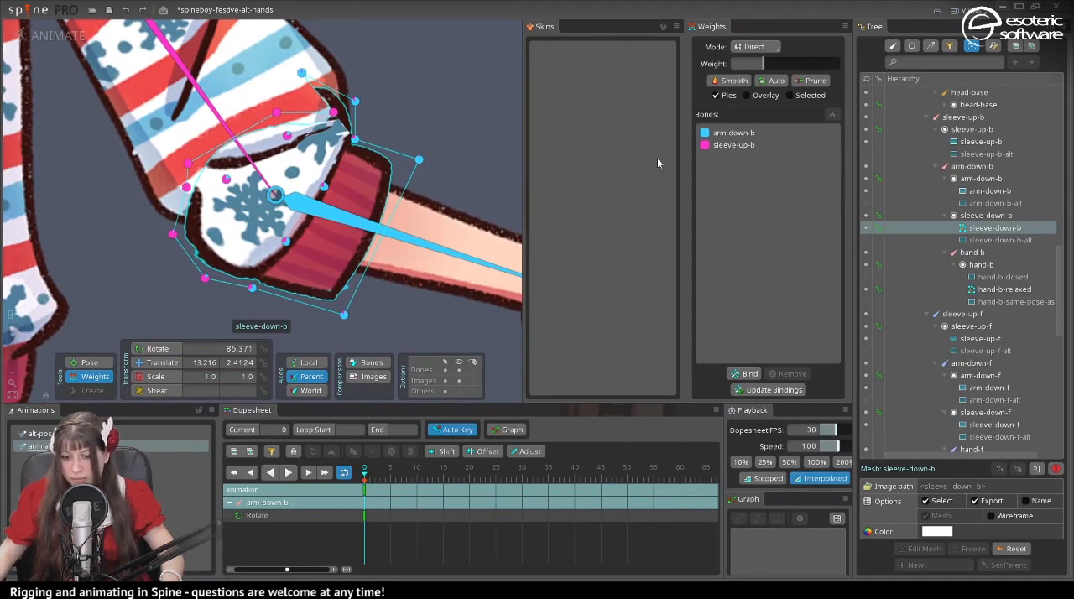
left_click(742, 133)
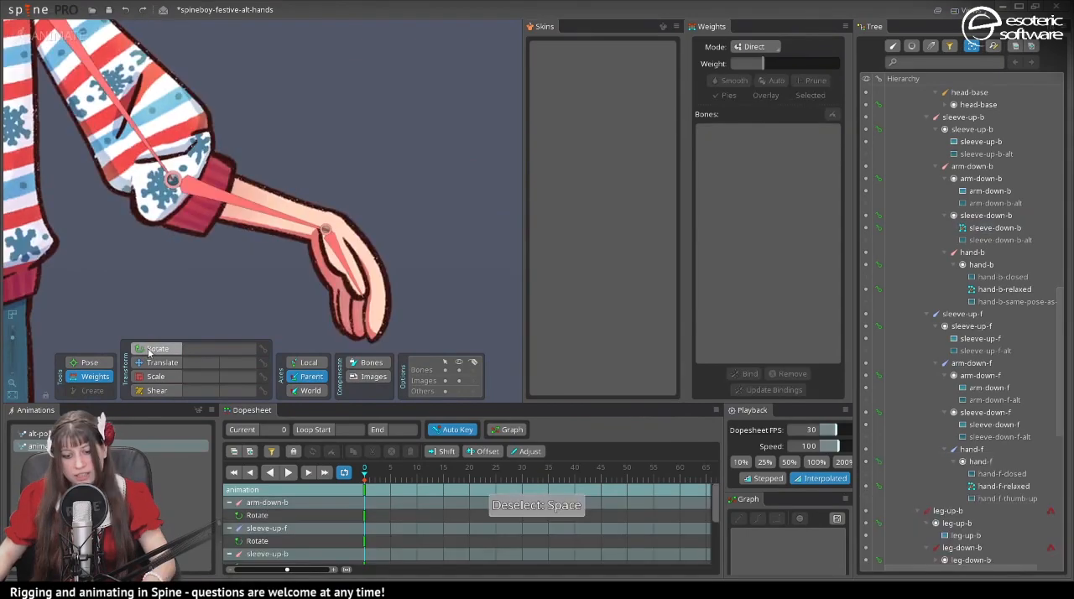
- Rotate the arm-down-b bone inward so the forearm bends, and check the sleeve-down-b vertex weights around the elbow
left_click(149, 352)
left_click(244, 203)
left_click(259, 206)
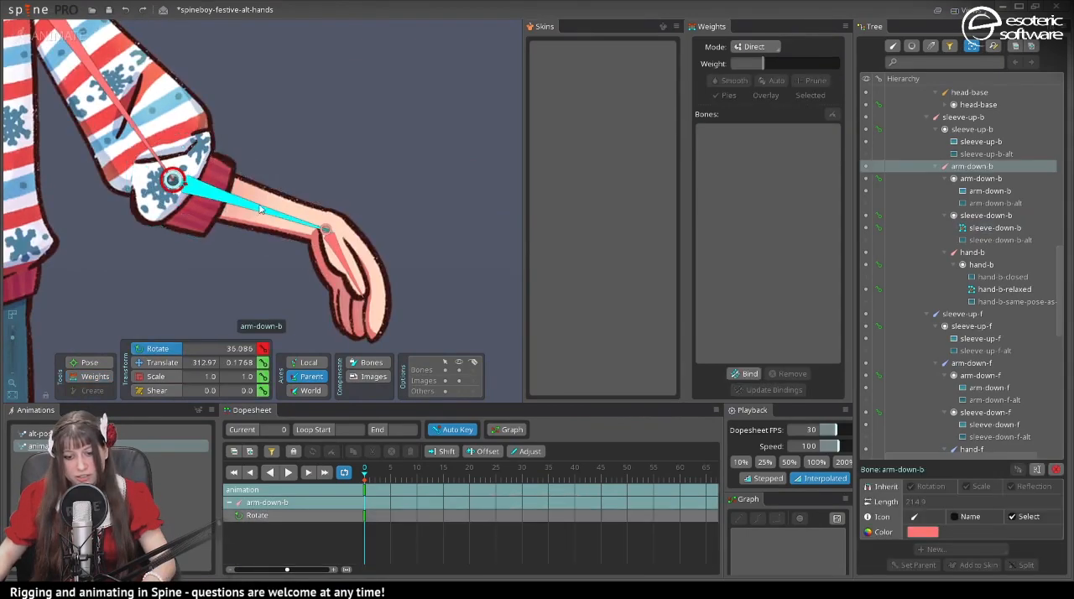
left_click_drag(340, 170, 148, 195)
left_click(148, 195)
scroll(147, 195, "up", 6)
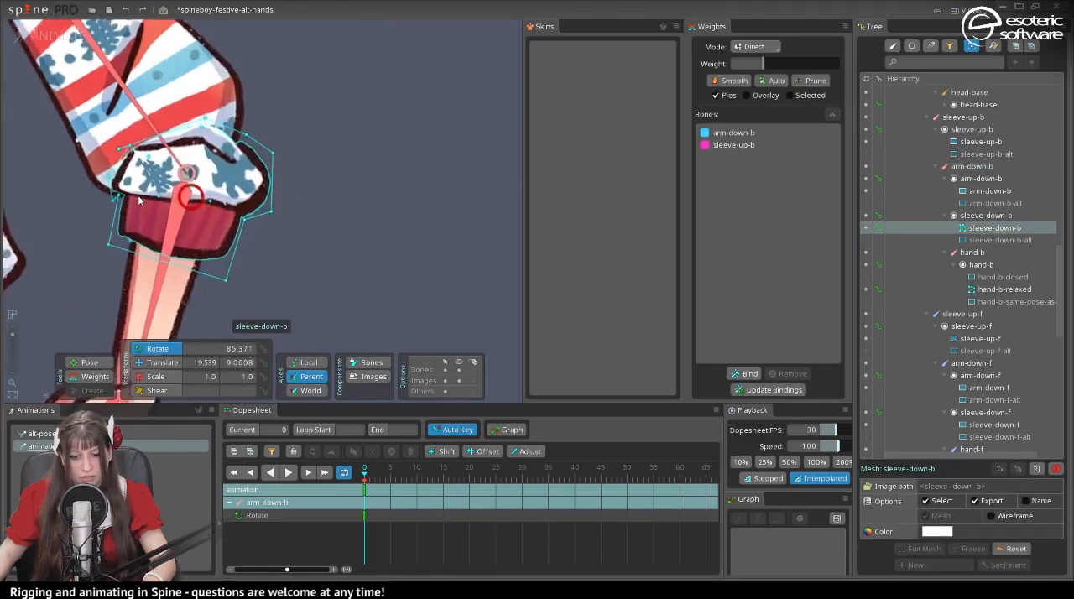
scroll(139, 292, "up", 1)
key("g")
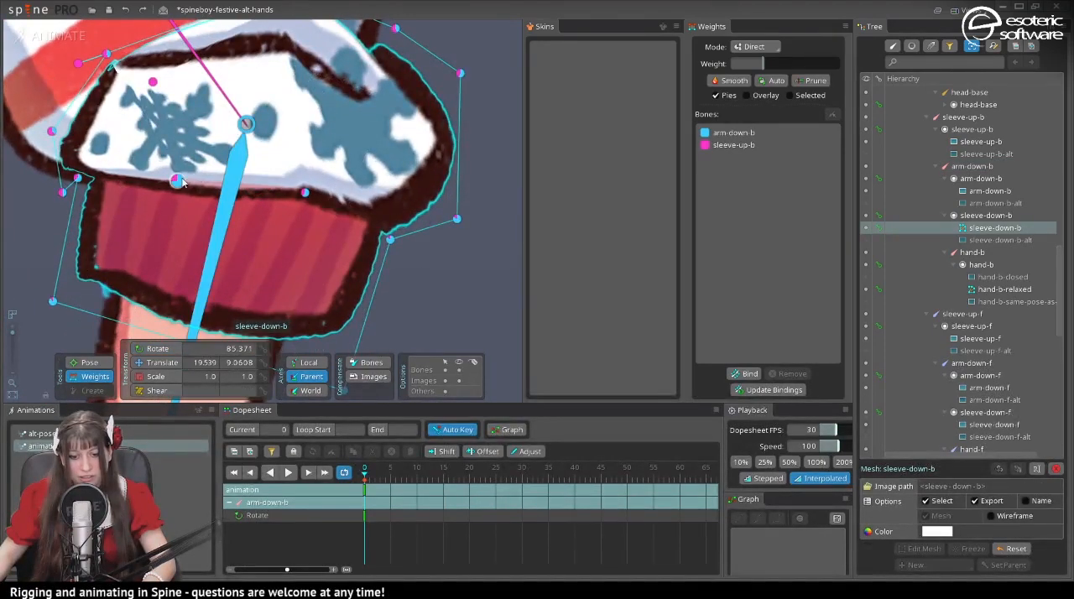
key("space")
scroll(260, 158, "down", 5)
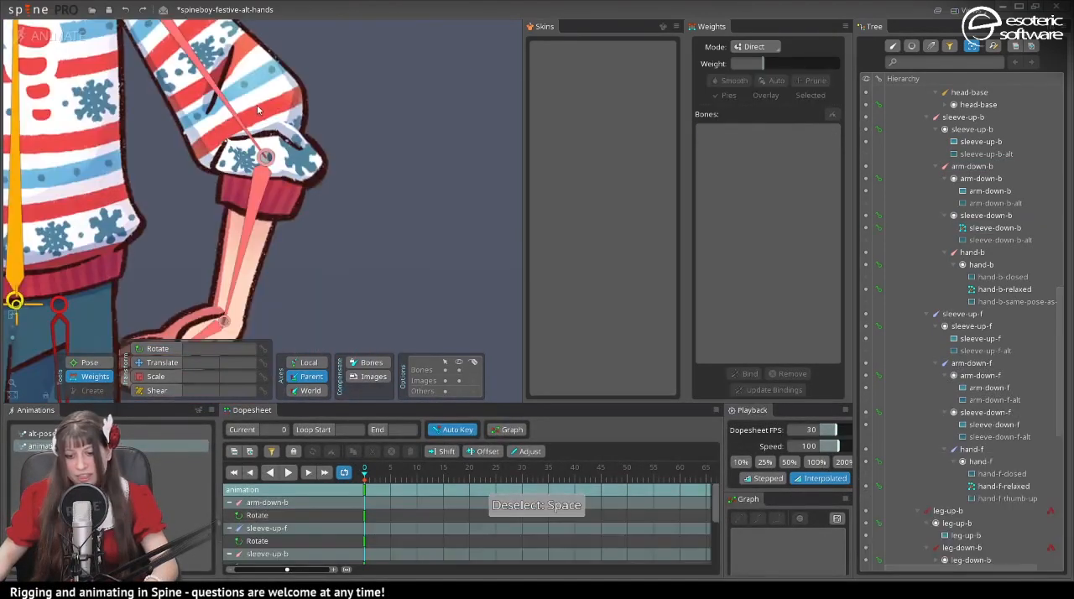
- At frame 20, rotate the arm-down-b bone outward to about 21° to key the extended forearm
left_click(275, 175)
left_click_drag(419, 482, 468, 490)
key("space")
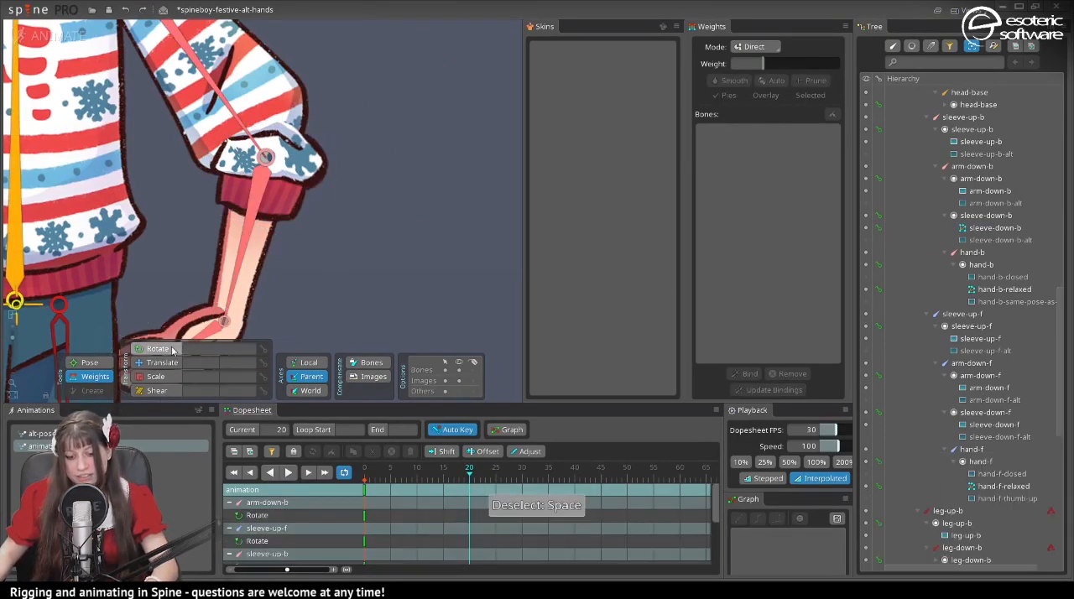
left_click(237, 273)
left_click_drag(300, 277, 514, 163)
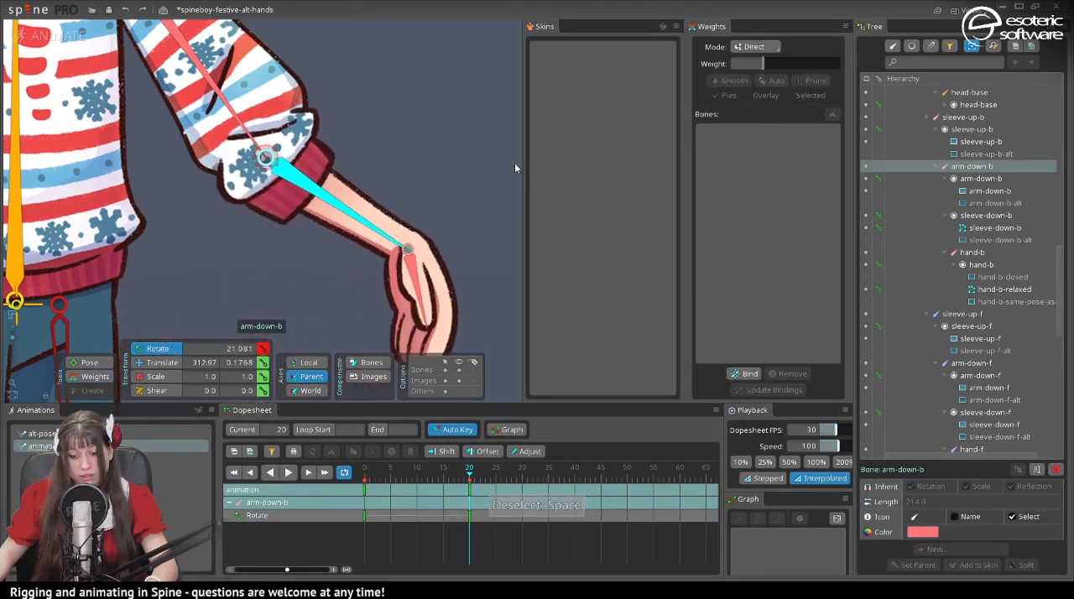
- Play the forearm bending animation with nothing selected to check how the sleeve pieces deform at the elbow
left_click(255, 157)
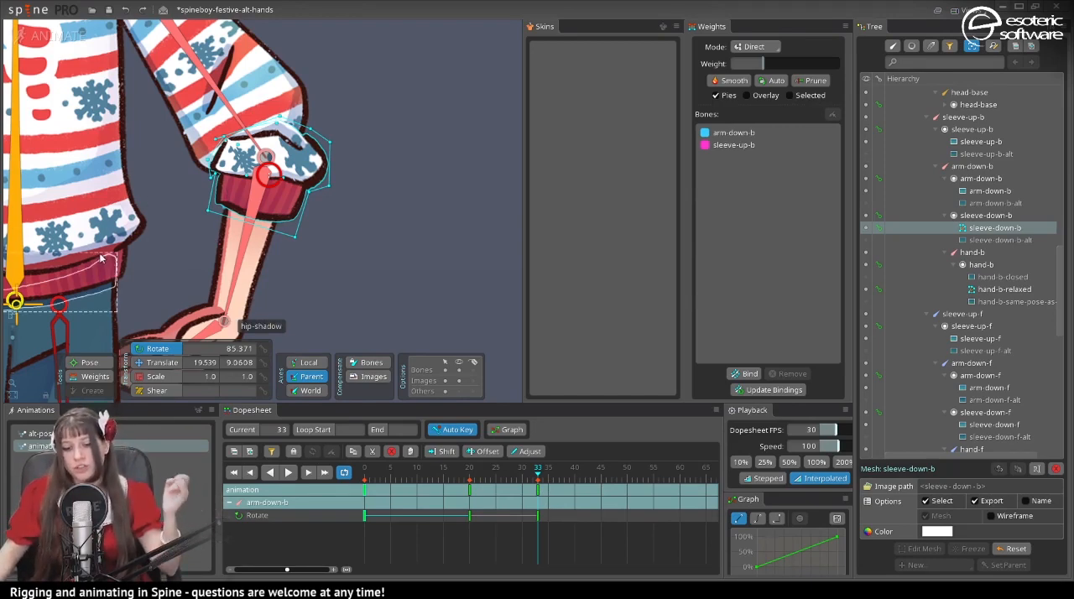
left_click(235, 99)
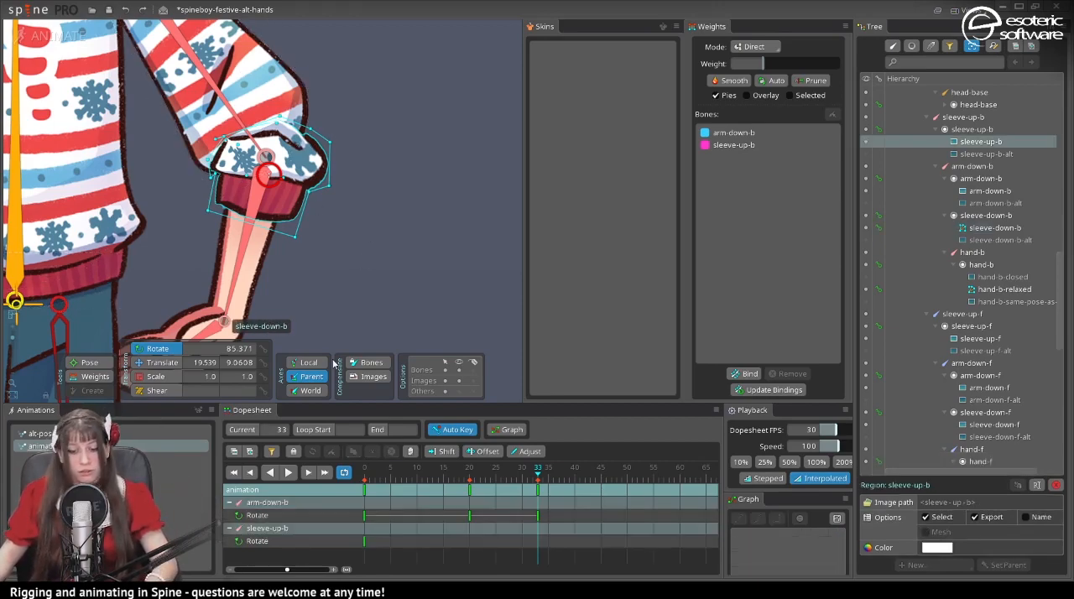
left_click(288, 473)
key("Escape")
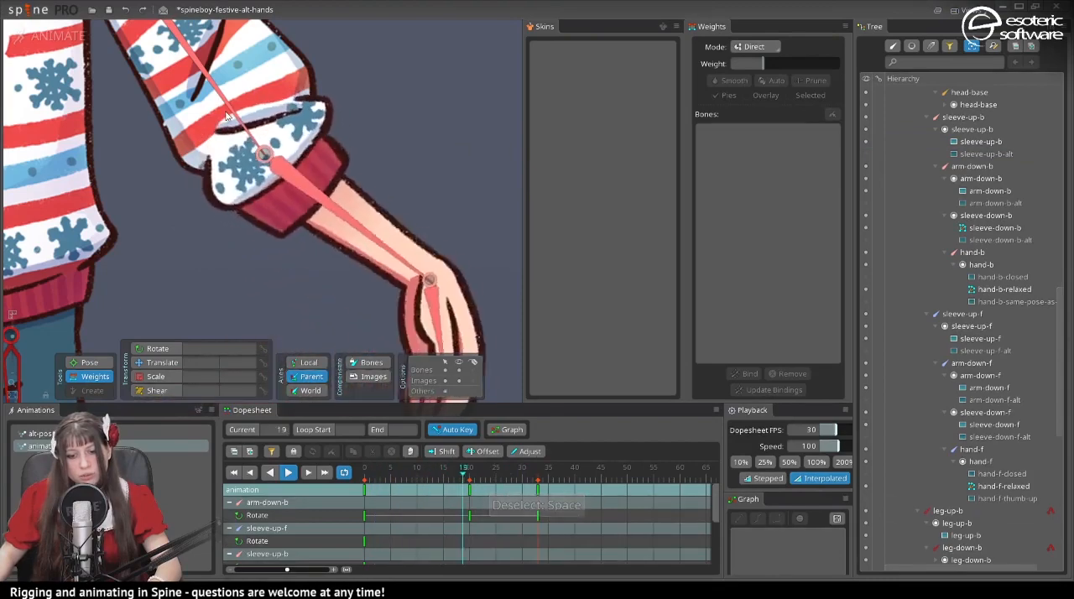
- Return to setup mode, convert the sleeve-up-b attachment to a mesh, and open it for mesh editing
left_click(46, 36)
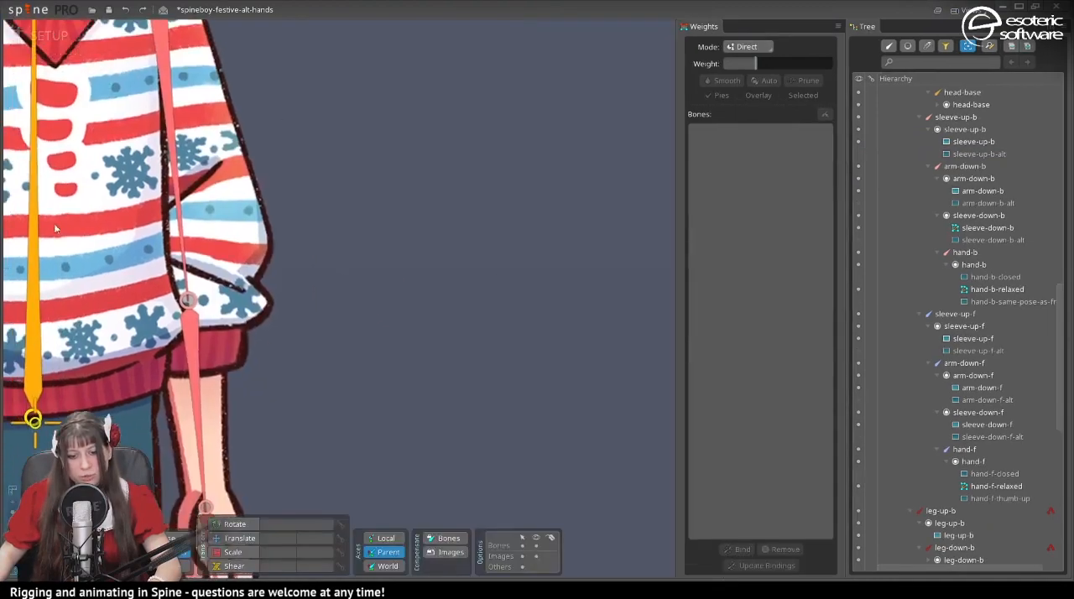
left_click(239, 539)
left_click(225, 304)
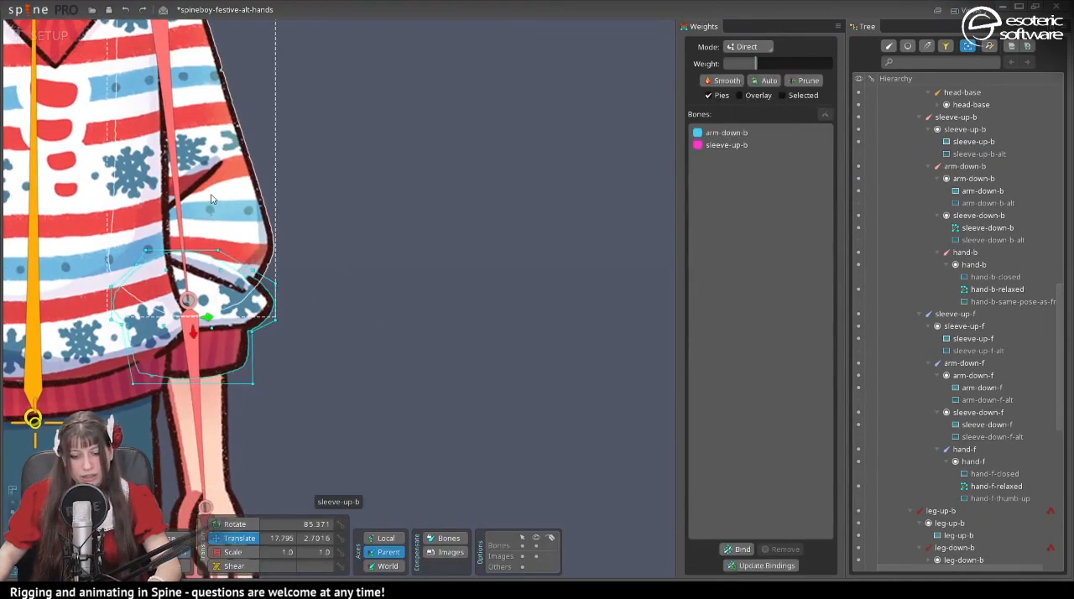
left_click(212, 197)
left_click(918, 532)
left_click(919, 548)
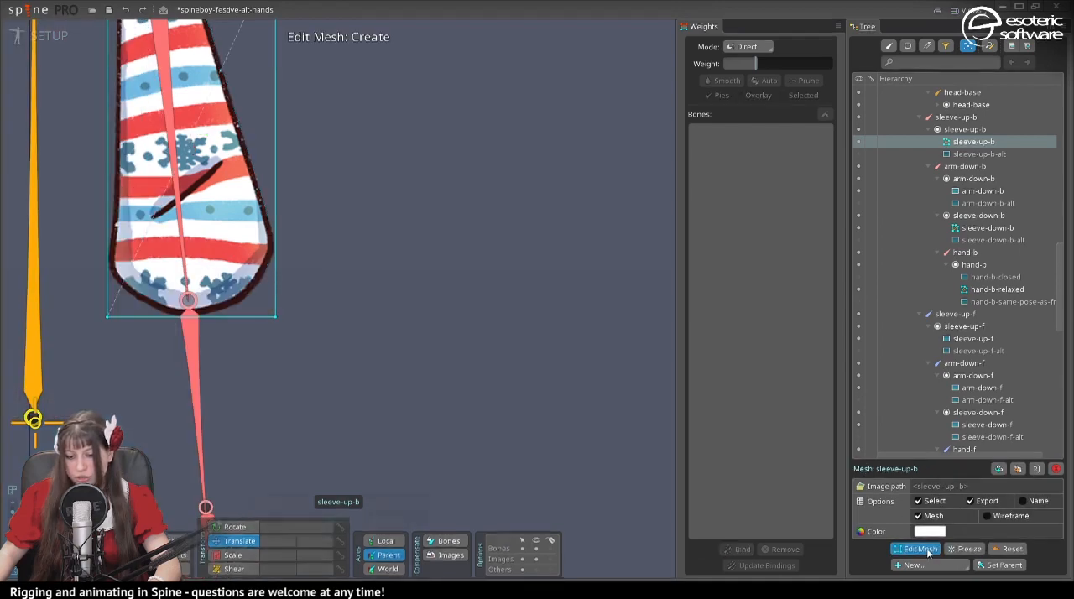
- Draw a new closed mesh outline around the sleeve-up-b image with vertices along both sides, and finish mesh editing
left_click(273, 537)
left_click(287, 90)
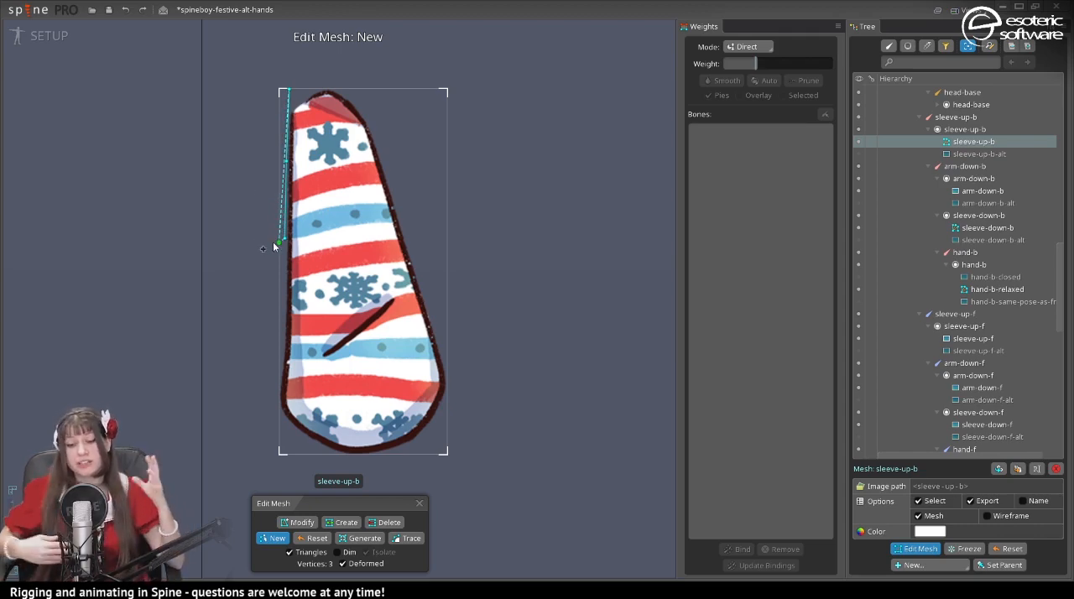
left_click(244, 412)
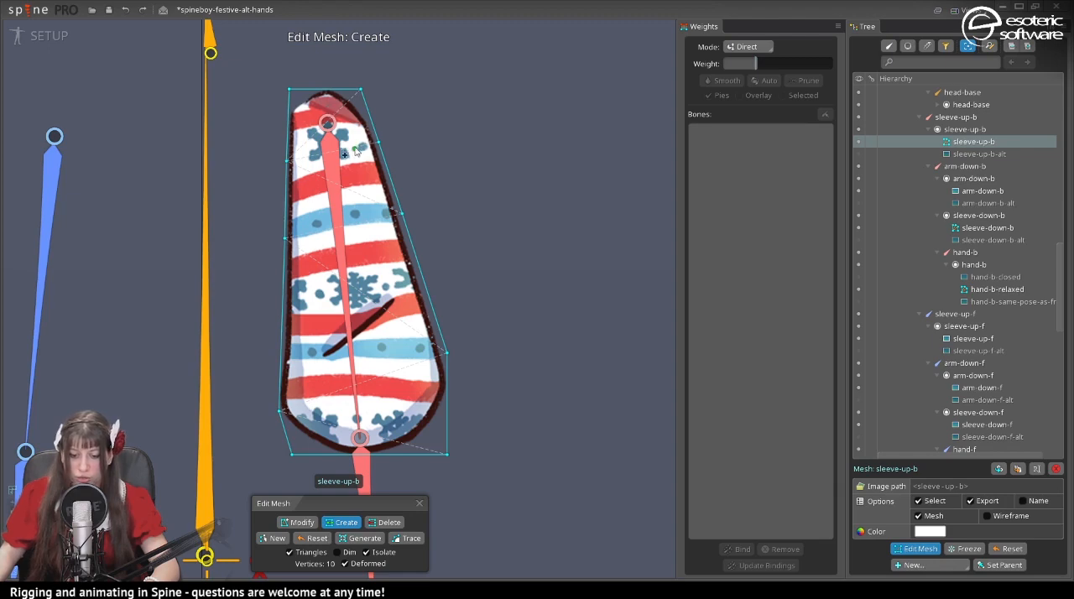
left_click(419, 502)
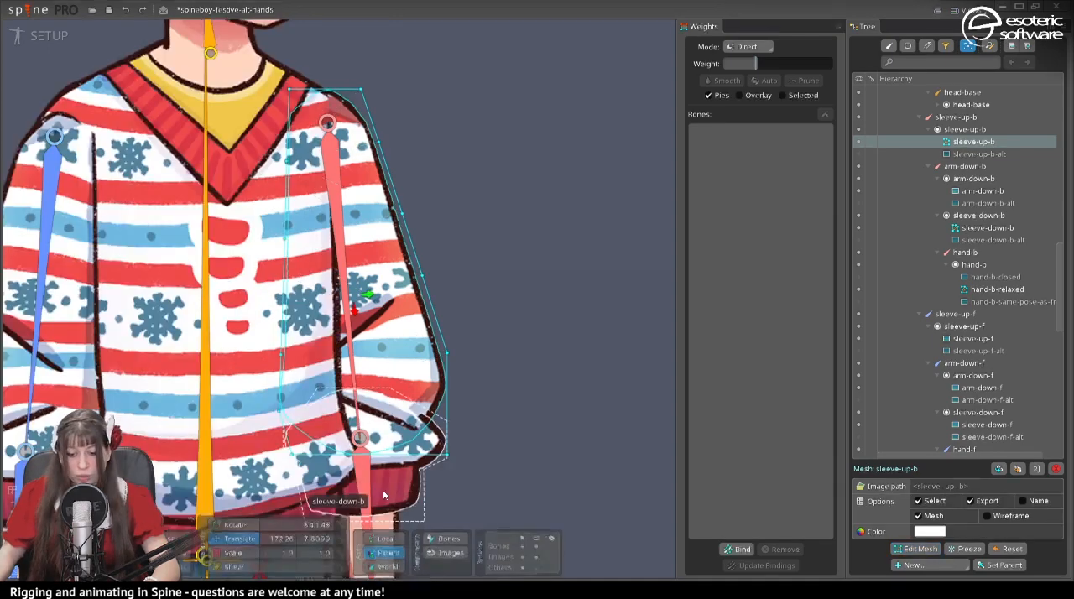
- Bind the sleeve-up-b mesh to the sleeve-up-b, body and arm-down-b bones, and switch to animate mode
left_click(736, 549)
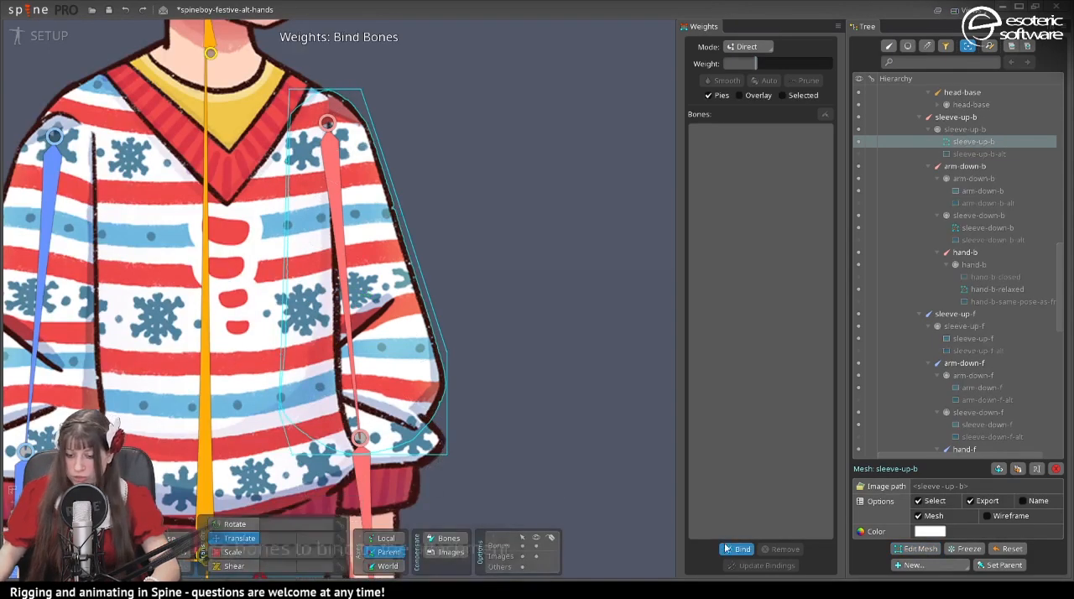
left_click(341, 231)
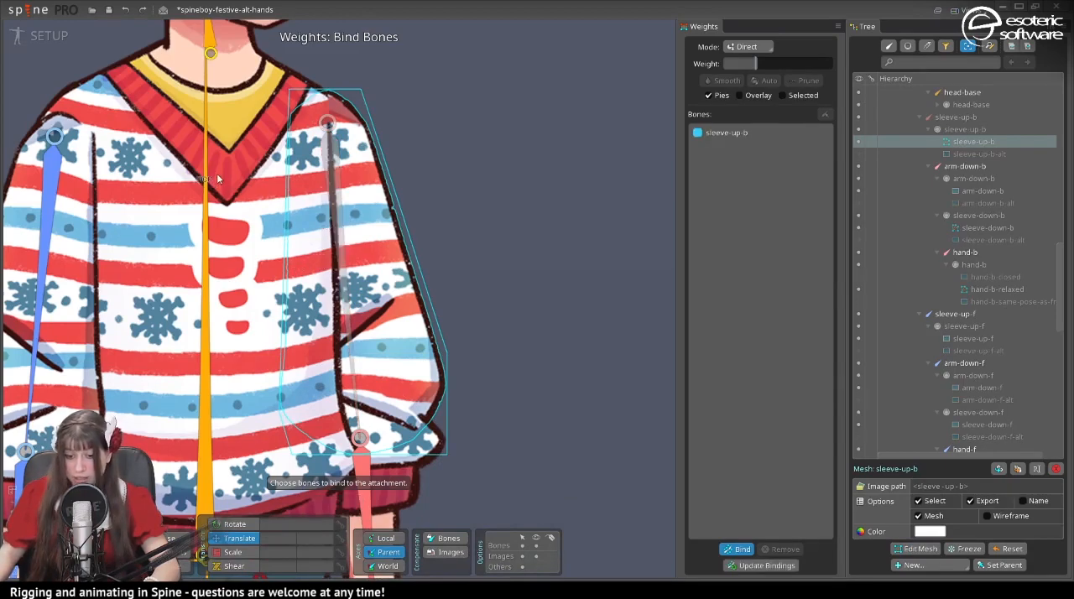
left_click(207, 177)
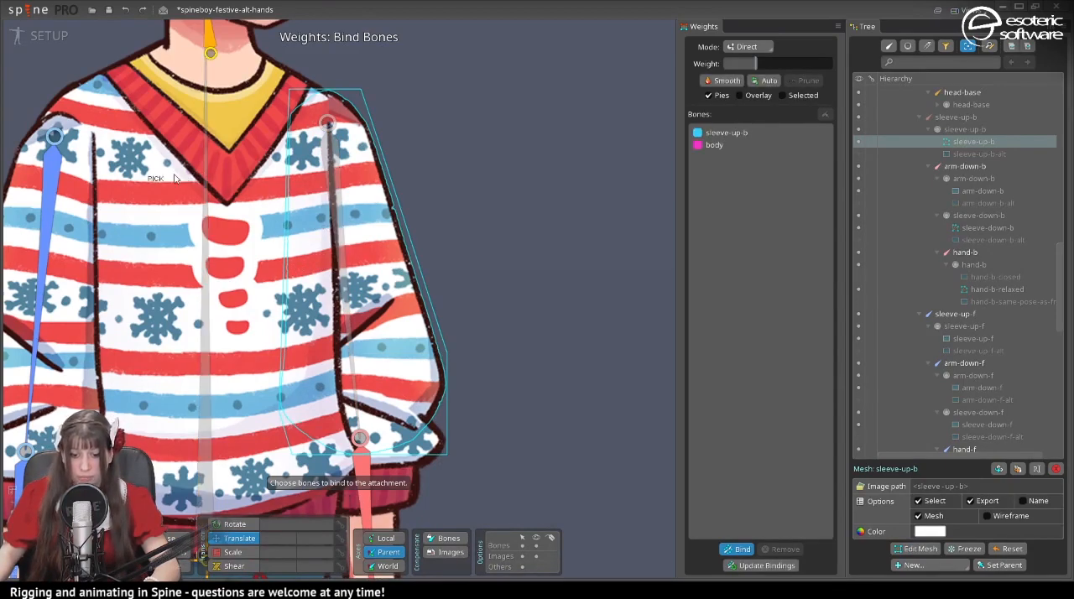
left_click(361, 470)
left_click(738, 549)
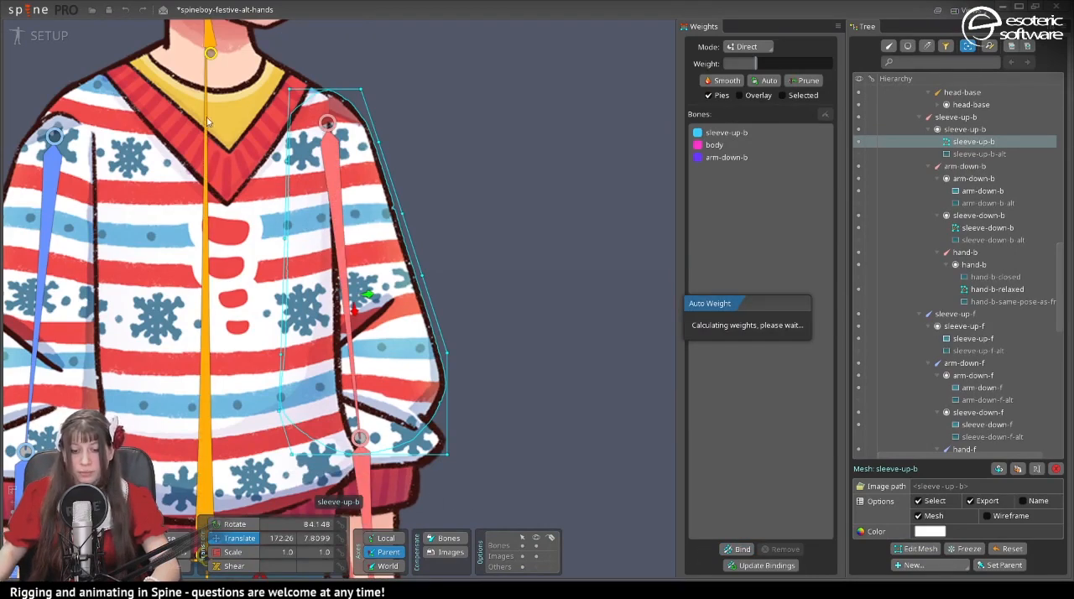
left_click(46, 37)
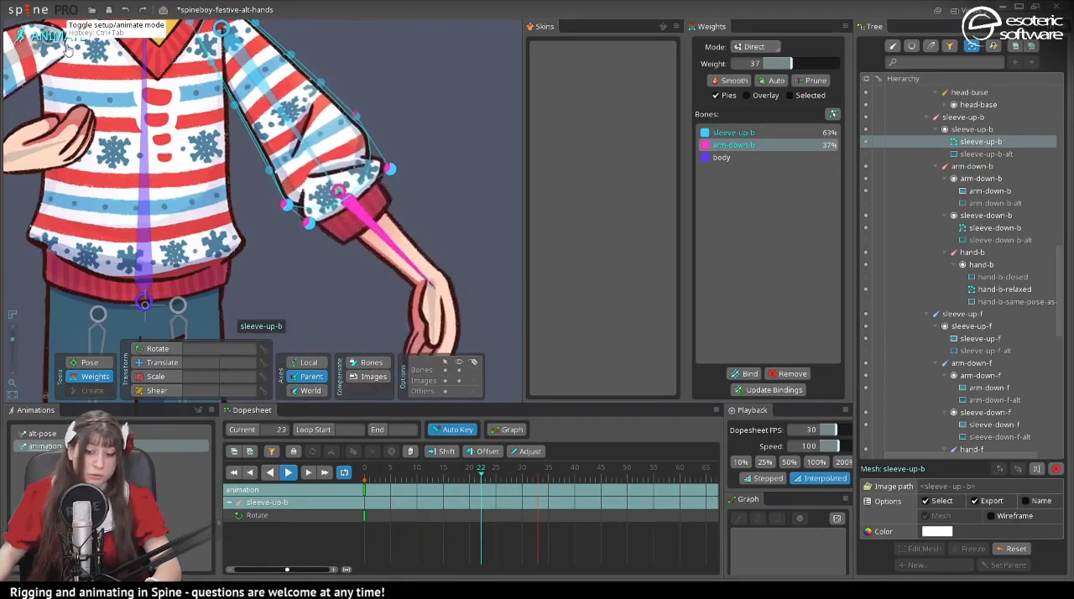
- Return to setup mode and add interior vertices to the sleeve-up-b mesh around the fold above the elbow
left_click(66, 47)
left_click_drag(401, 346, 449, 397)
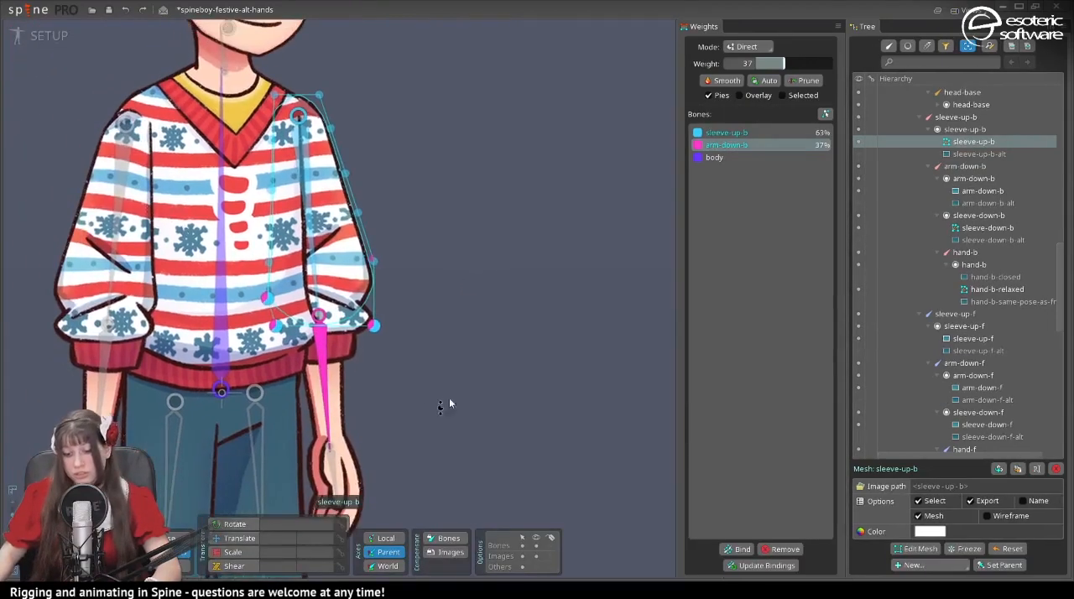
scroll(449, 397, "up", 3)
left_click(915, 549)
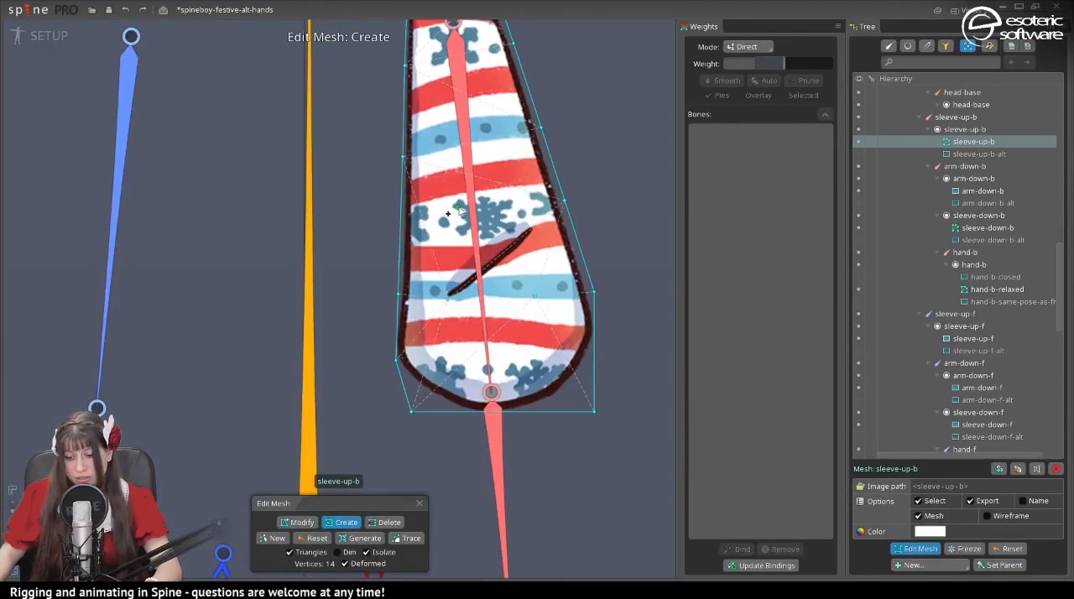
left_click(508, 204)
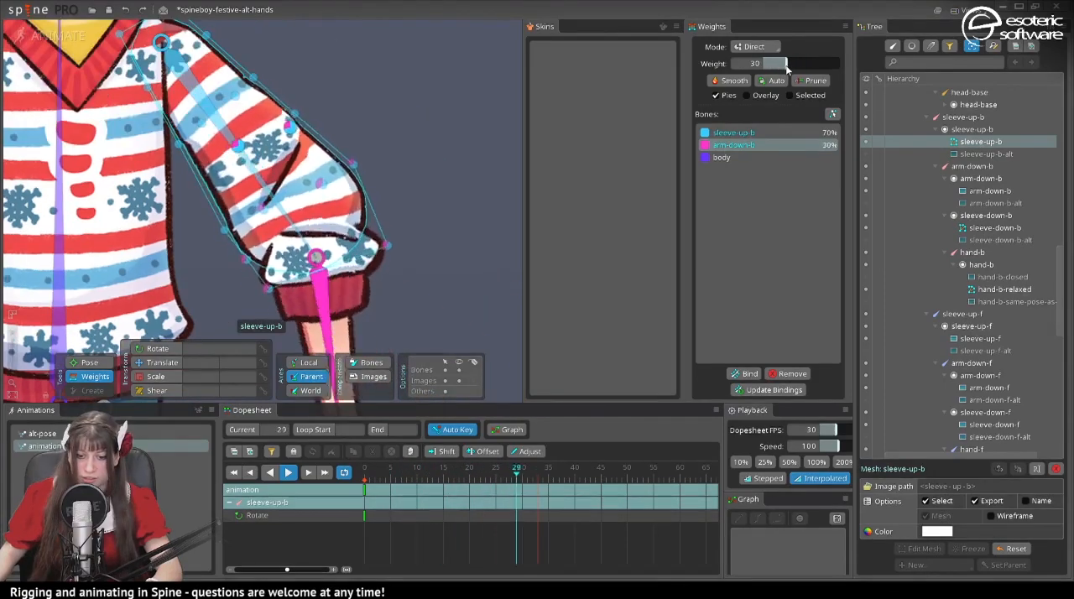
- Lower the arm-down-b weight on the selected sleeve-up-b vertices, and rotate arm-down-b to about 335° at frame 25 to test the bend
left_click_drag(778, 69, 766, 74)
left_click(294, 113)
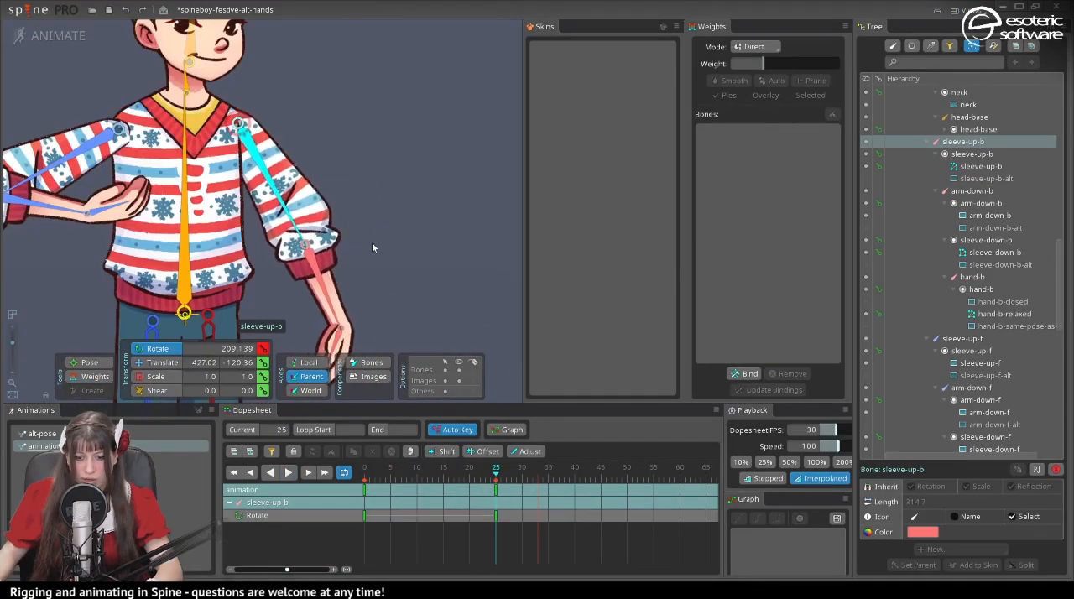
left_click_drag(330, 284, 449, 179)
left_click_drag(188, 210, 305, 280)
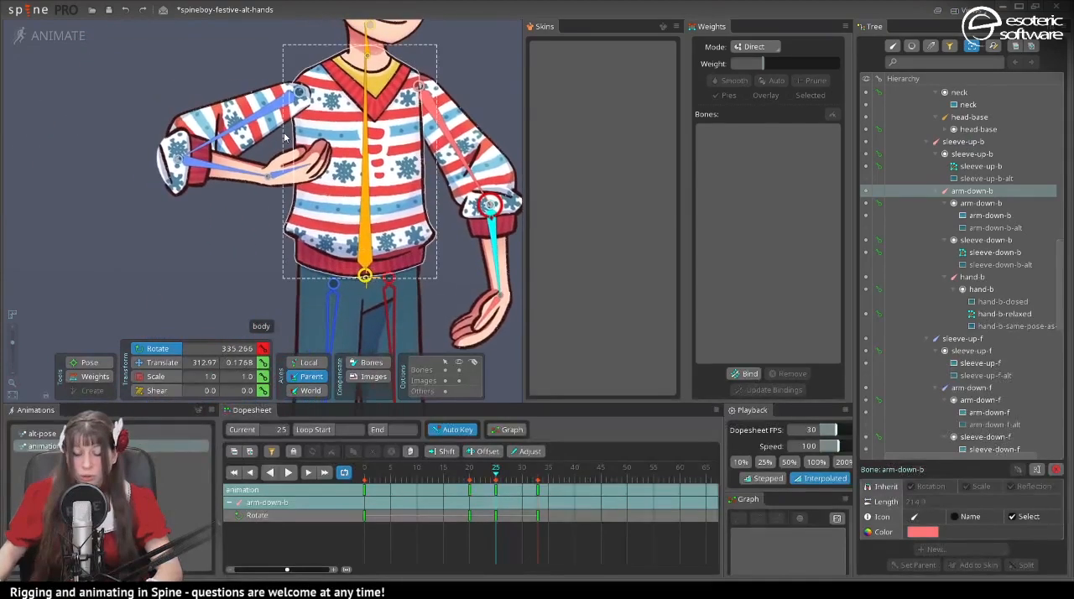
left_click(198, 152)
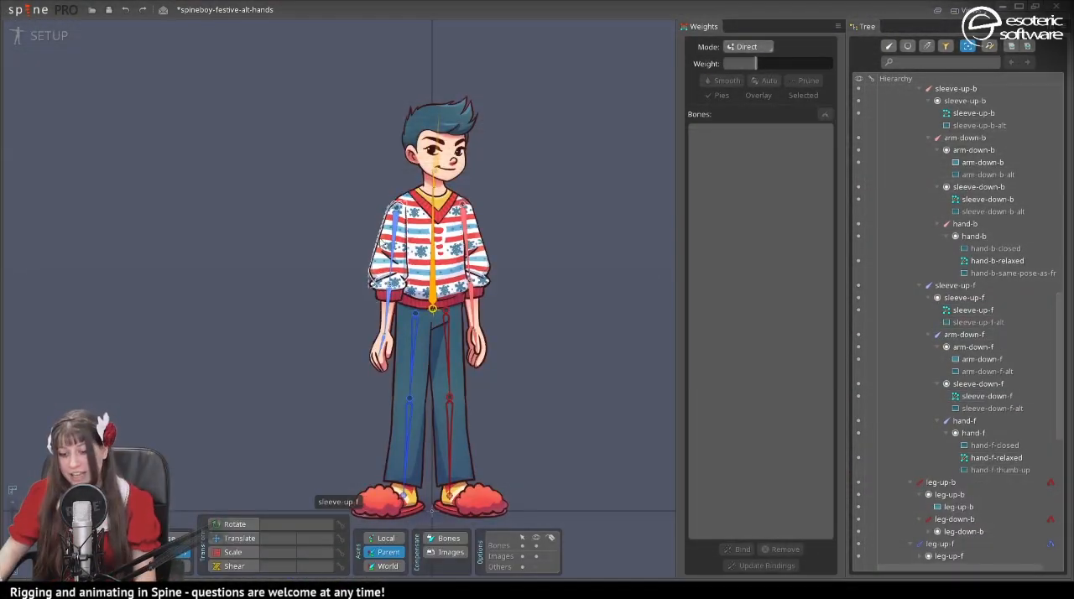
- Inspect which bones the sleeve-up-f and sleeve-down-f meshes are bound to
left_click(381, 247)
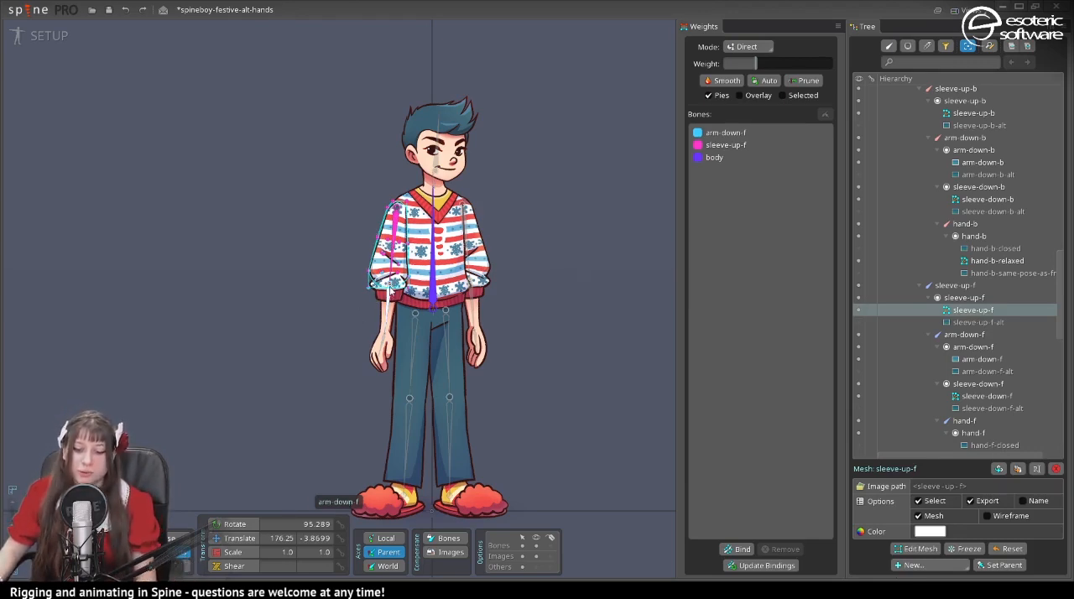
left_click(383, 297)
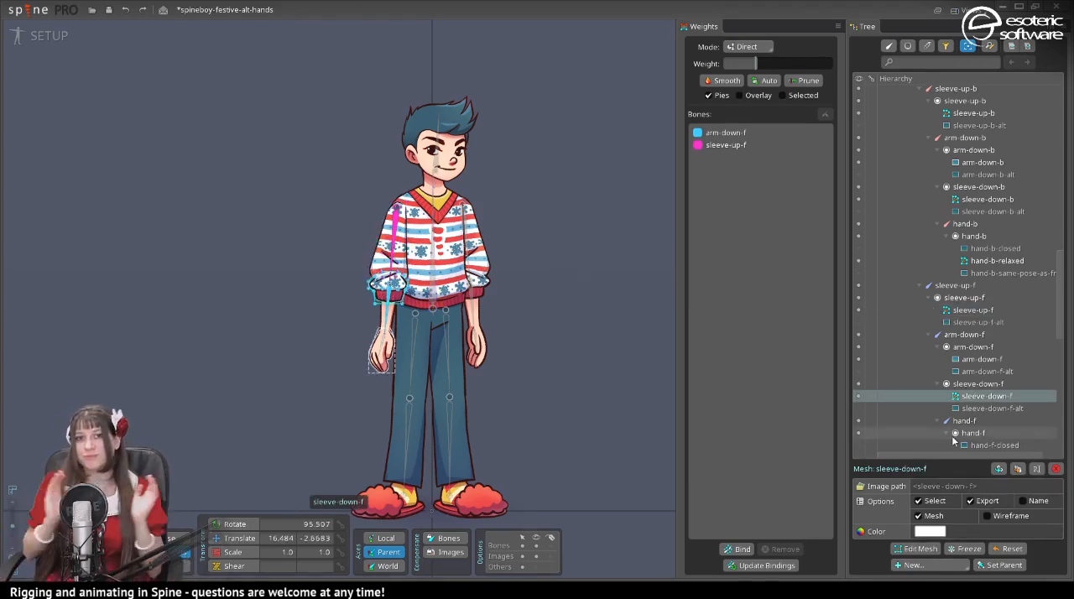
mouse_move(952, 435)
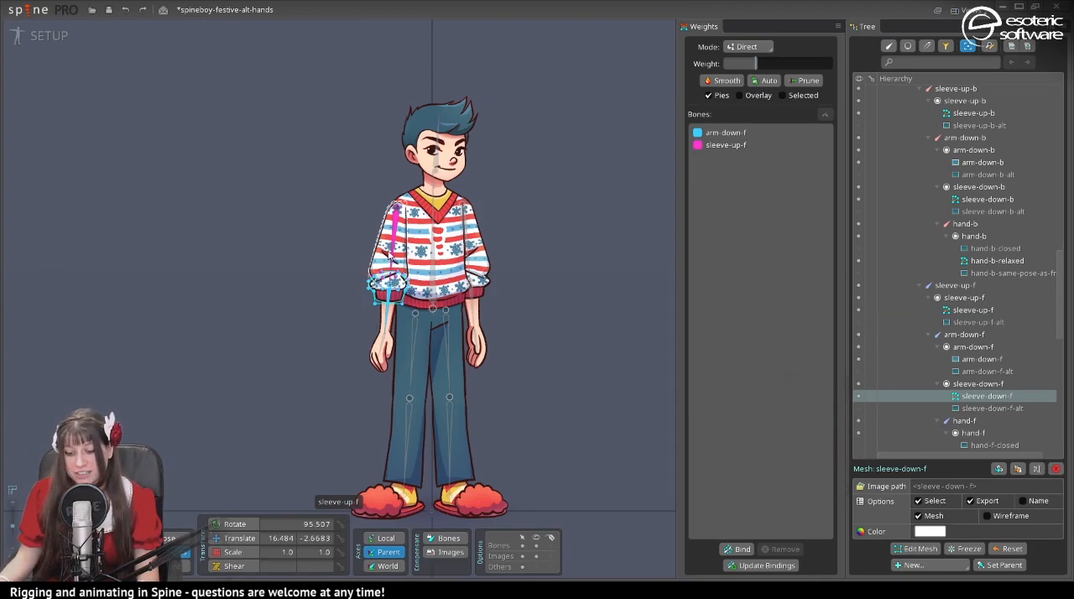
- Show the sleeve-up-f-alt attachment in place of sleeve-up-f and select the lower sleeve to continue with the alternate pose
left_click(382, 261)
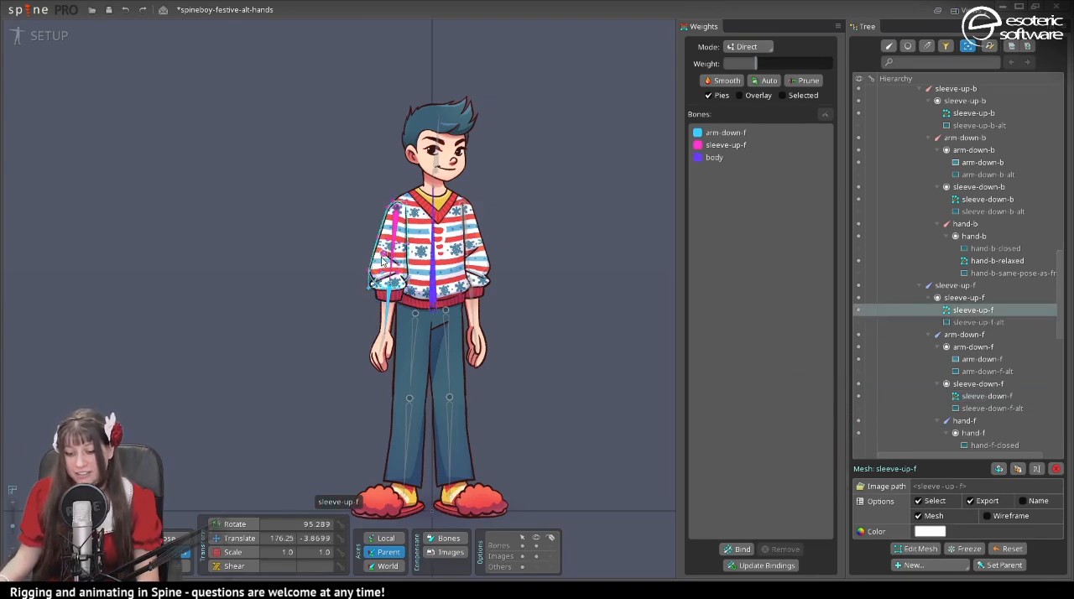
left_click(857, 323)
left_click(386, 299)
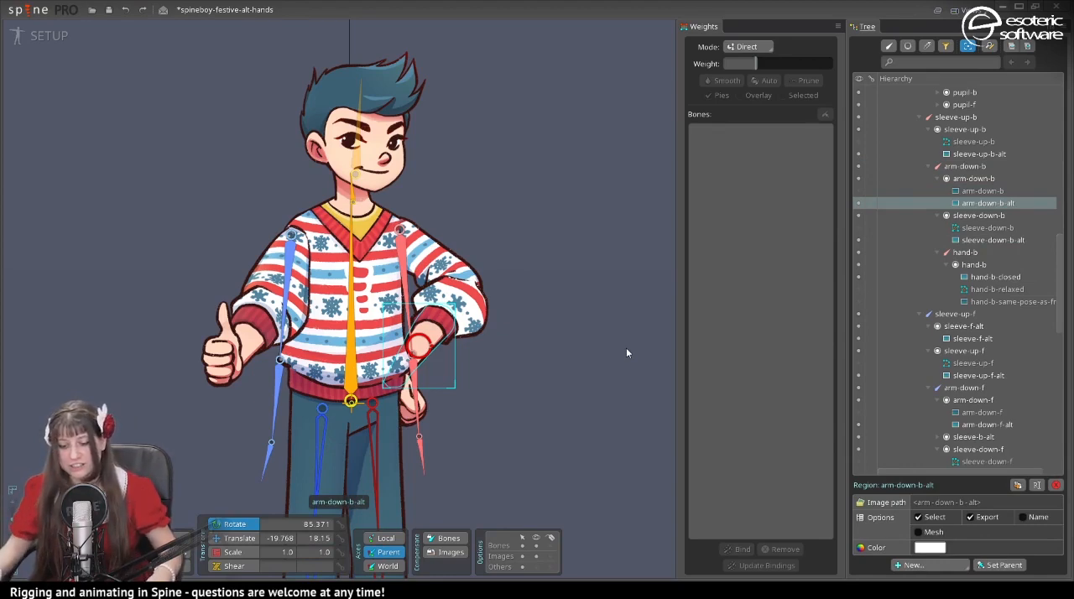
- Select the alternate sleeve, forearm and hand attachments of both arms, convert them all to meshes, and clear the selection
left_click(452, 273, "ctrl")
left_click(446, 251, "ctrl")
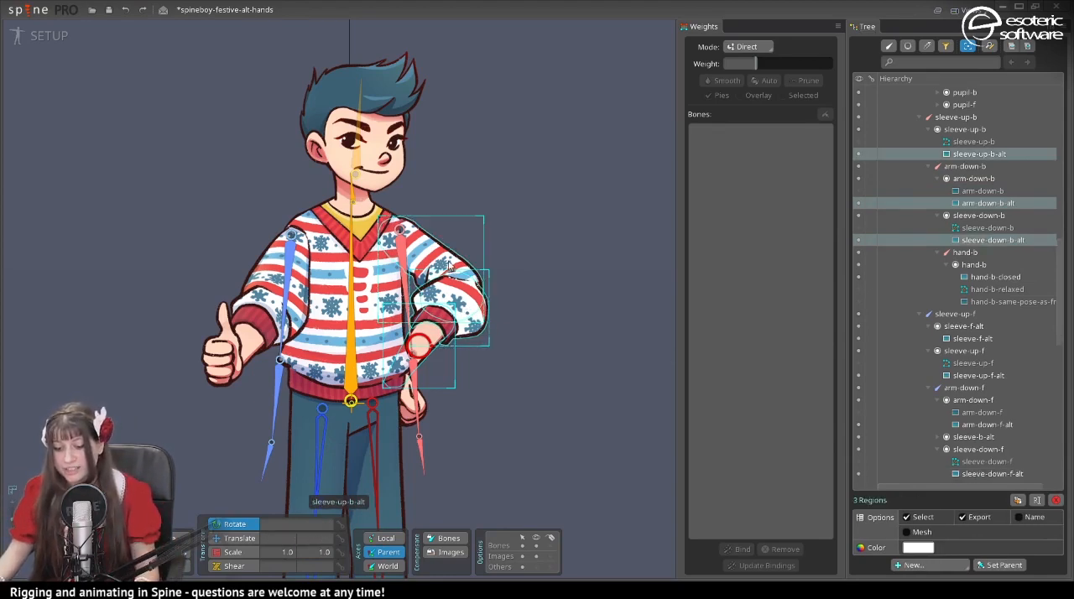
left_click(424, 398, "ctrl")
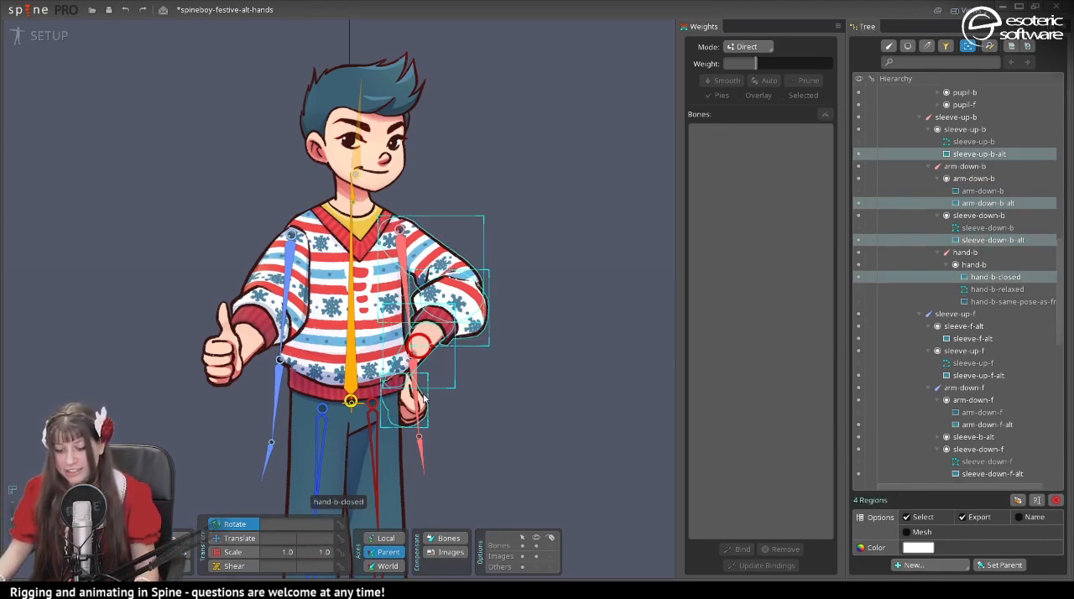
left_click(222, 356, "ctrl")
left_click(249, 337, "ctrl")
left_click(272, 267, "ctrl")
left_click(266, 305, "ctrl")
left_click(239, 328, "ctrl")
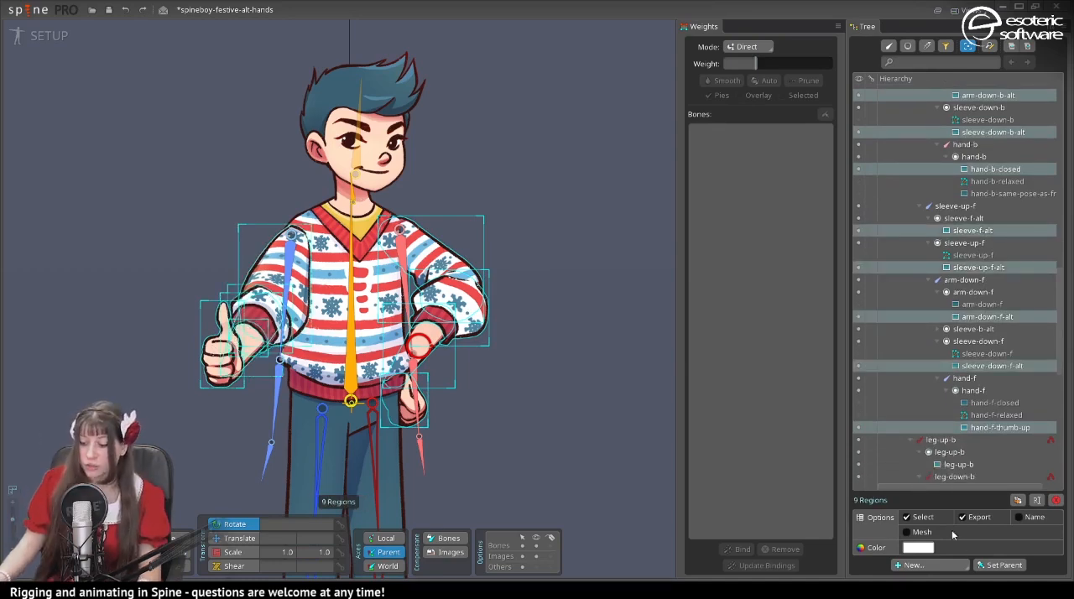
left_click(907, 532)
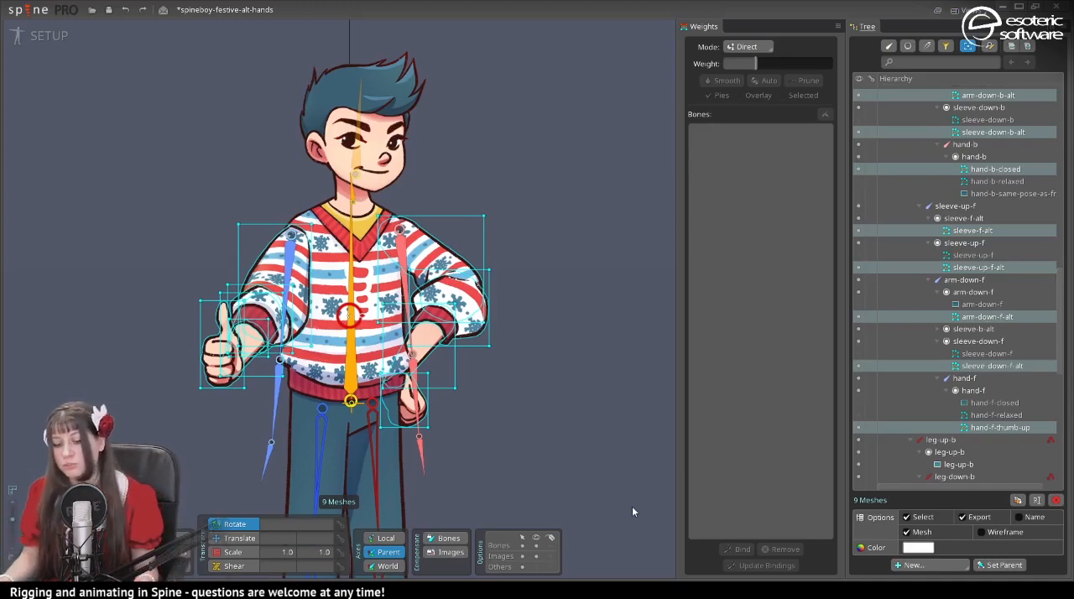
key("space")
- Draw a new closed mesh outline around the sleeve-up-f-alt image, following its curved outer edge
left_click(284, 268)
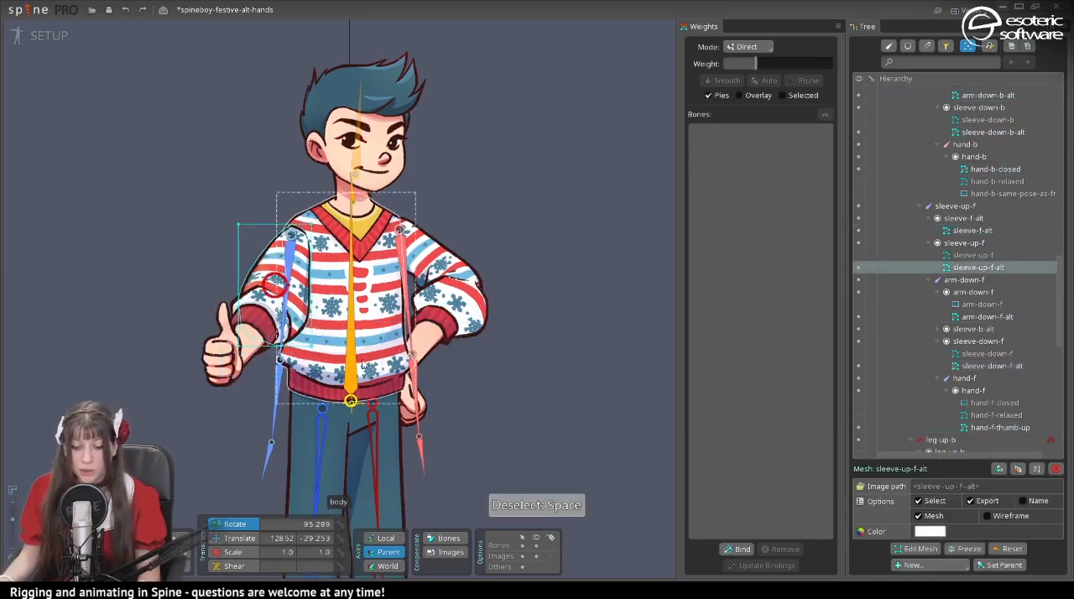
scroll(361, 364, "up", 3)
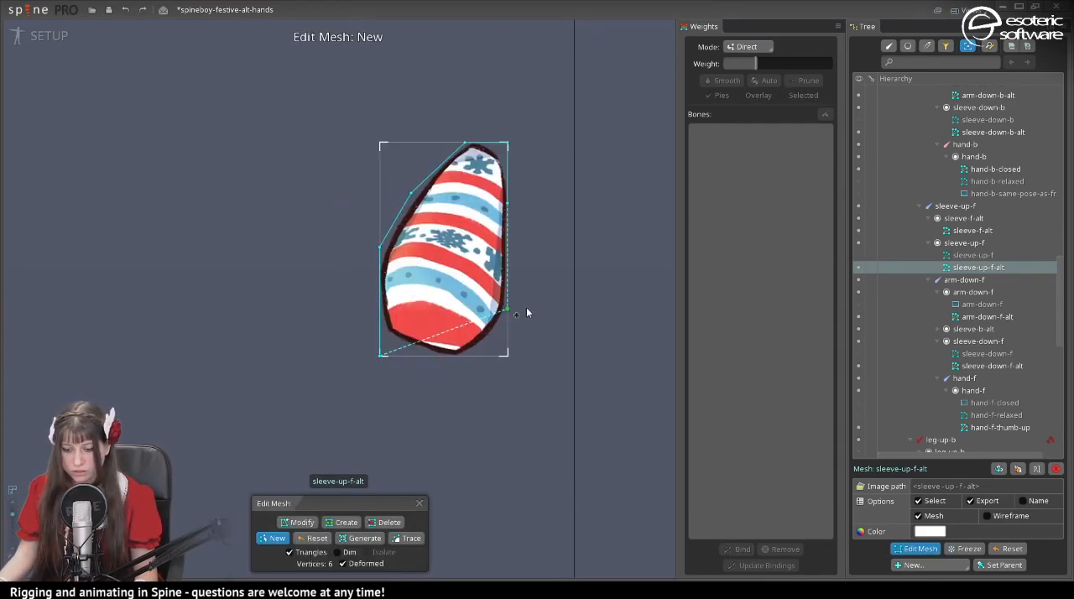
left_click(526, 307)
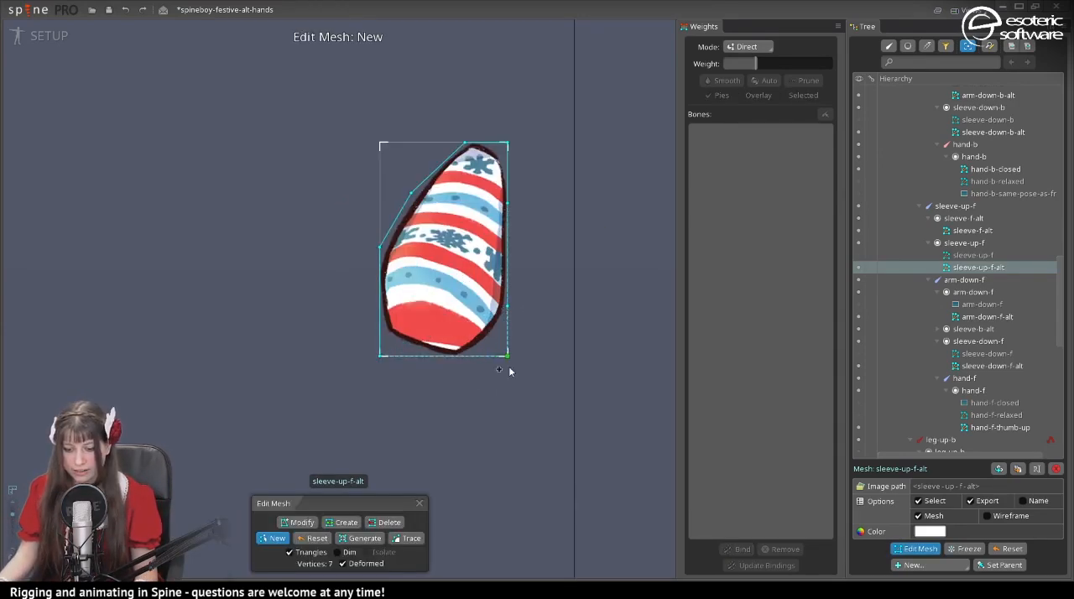
left_click(501, 334)
left_click(458, 370)
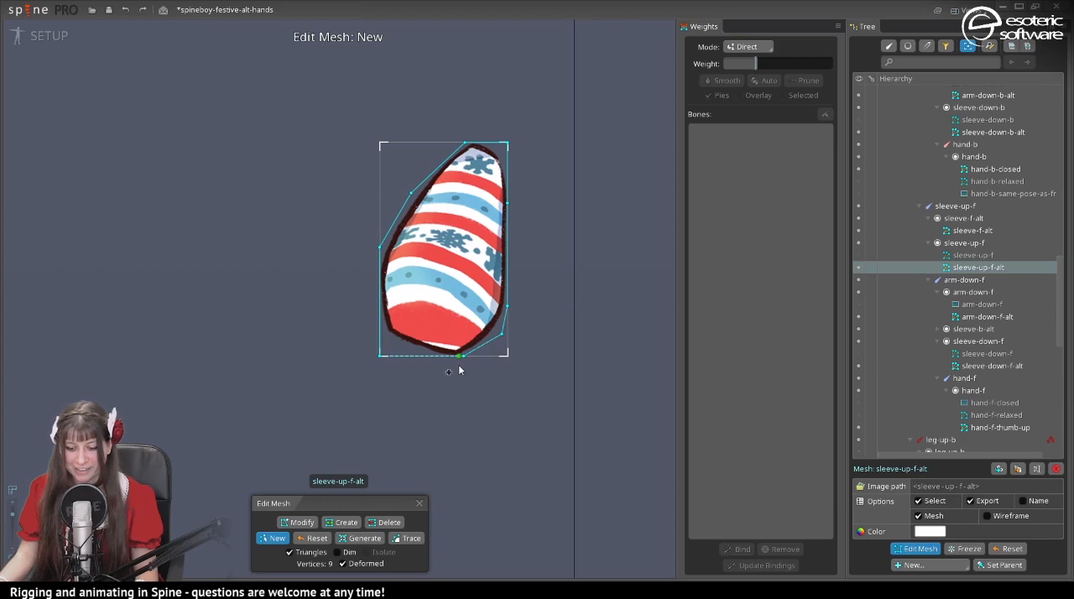
left_click(380, 356)
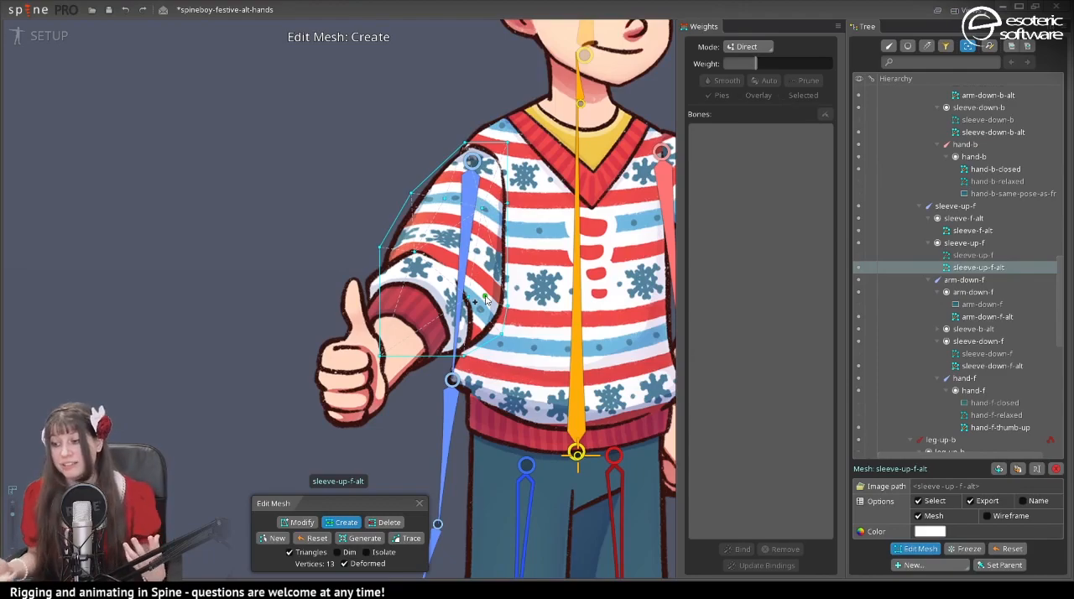
- Draw a new mesh outline around sleeve-down-f-alt and add interior vertices along the cuff edge
left_click(992, 365)
left_click(915, 549)
left_click(273, 539)
left_click(432, 248)
left_click(474, 302)
left_click(423, 368)
left_click(342, 523)
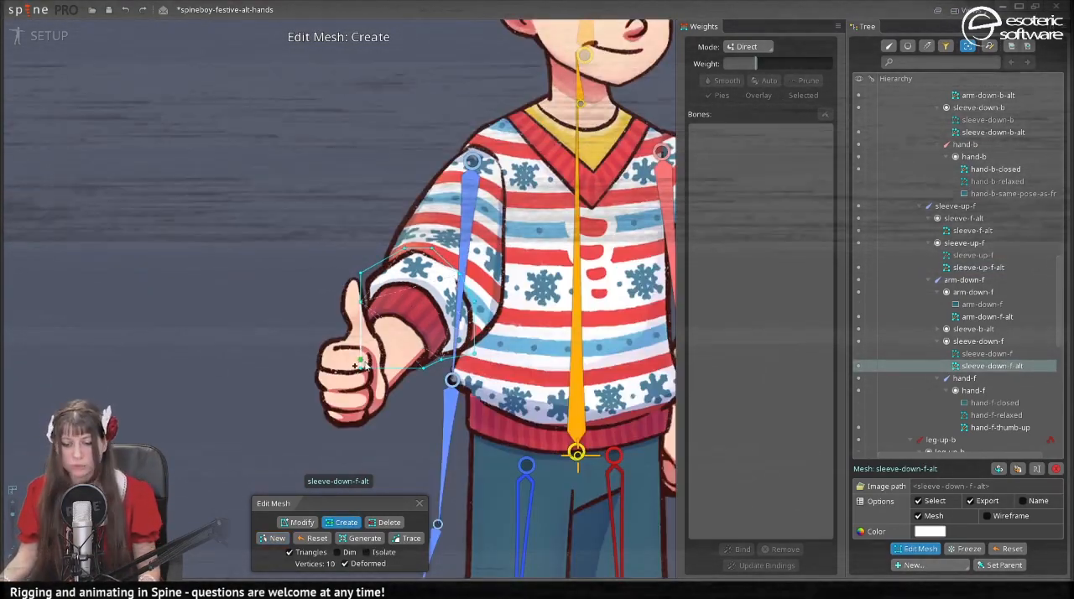
left_click(443, 319)
scroll(421, 288, "up", 3)
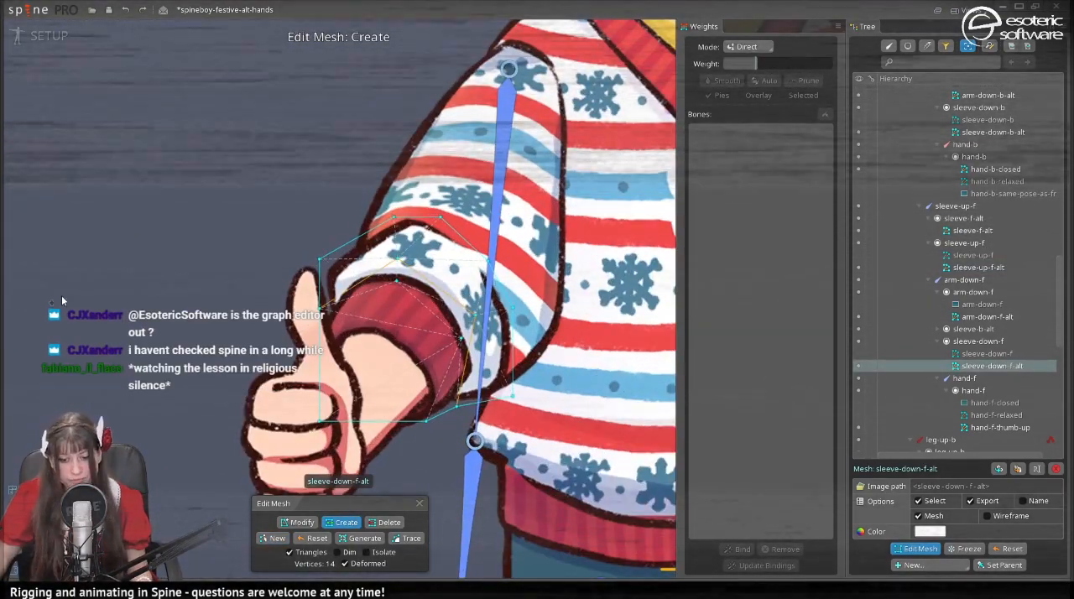
scroll(421, 288, "down", 3)
- Draw a new mesh outline for the arm-down-f-alt forearm attachment
left_click(987, 317)
left_click(915, 549)
left_click(273, 538)
left_click(347, 230)
- Draw a new mesh outline around the thumb and fist of hand-f-thumb-up and add vertices inside it
left_click(1000, 428)
left_click(915, 548)
left_click(273, 539)
left_click(341, 523)
scroll(422, 287, "down", 3)
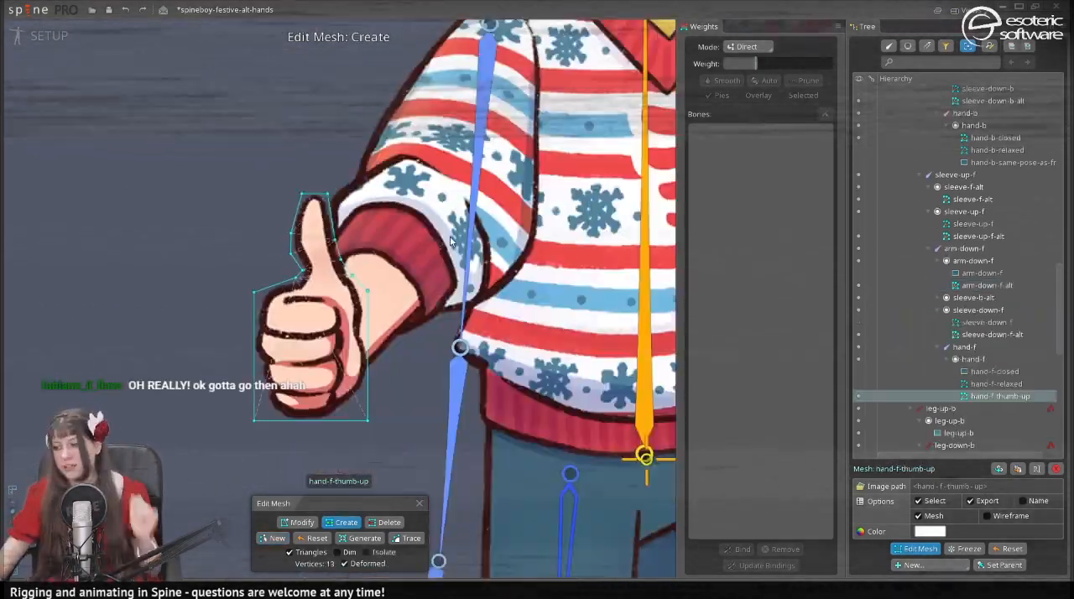
- Show the hand-f-closed attachment and convert it to a mesh
left_click(994, 372)
left_click(858, 371)
left_click(931, 532)
- Start a new mesh outline for the sleeve-up-b-alt attachment
left_click(979, 141)
left_click(915, 548)
left_click(273, 539)
- Draw a new mesh outline around the sleeve-down-b-alt image and save the project
left_click(992, 227)
left_click(915, 549)
left_click(273, 538)
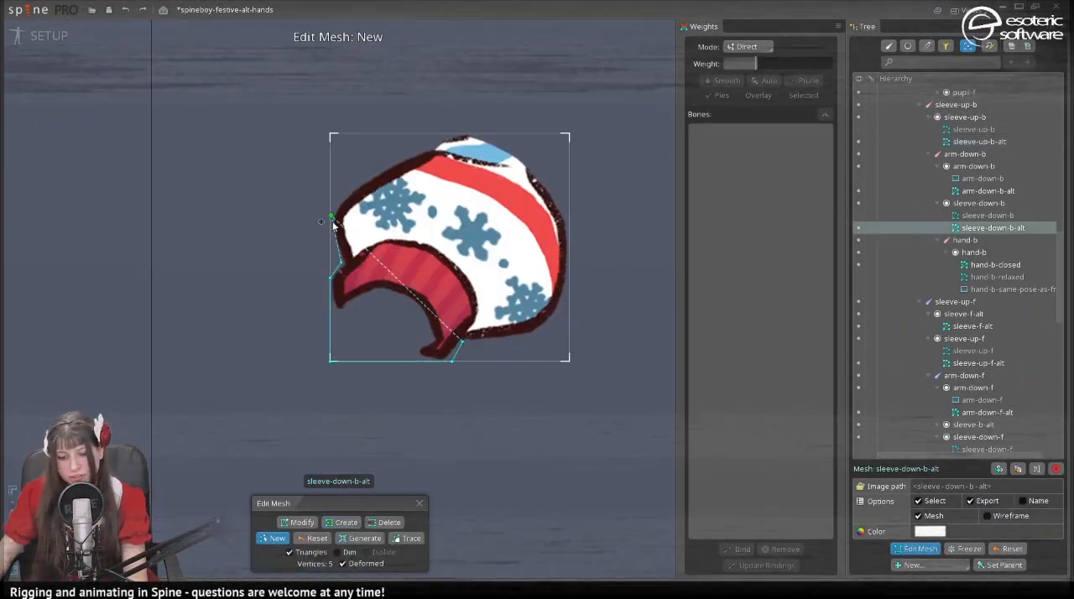
key("ctrl+s")
- Open the alternate back forearm attachment for mesh editing, reset its mesh, and add vertices
left_click(442, 408)
left_click(916, 549)
left_click(314, 538)
left_click(342, 523)
- Refine the hand-b-closed mesh by deleting and adjusting vertices, and finish mesh editing
left_click(996, 265)
left_click(915, 548)
left_click(385, 522)
left_click(298, 523)
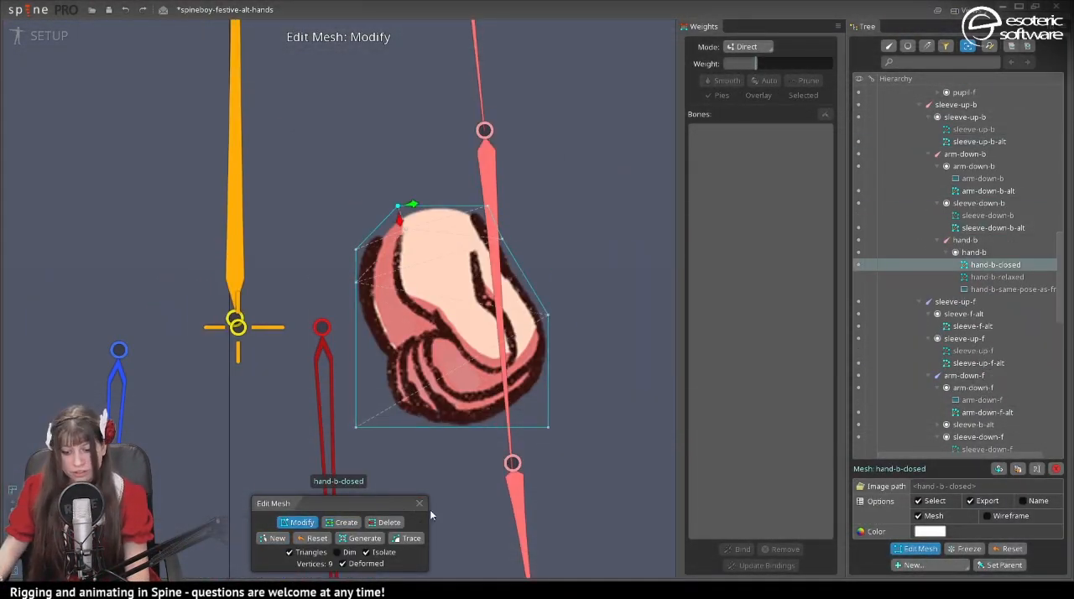
left_click(420, 507)
scroll(363, 380, "down", 5)
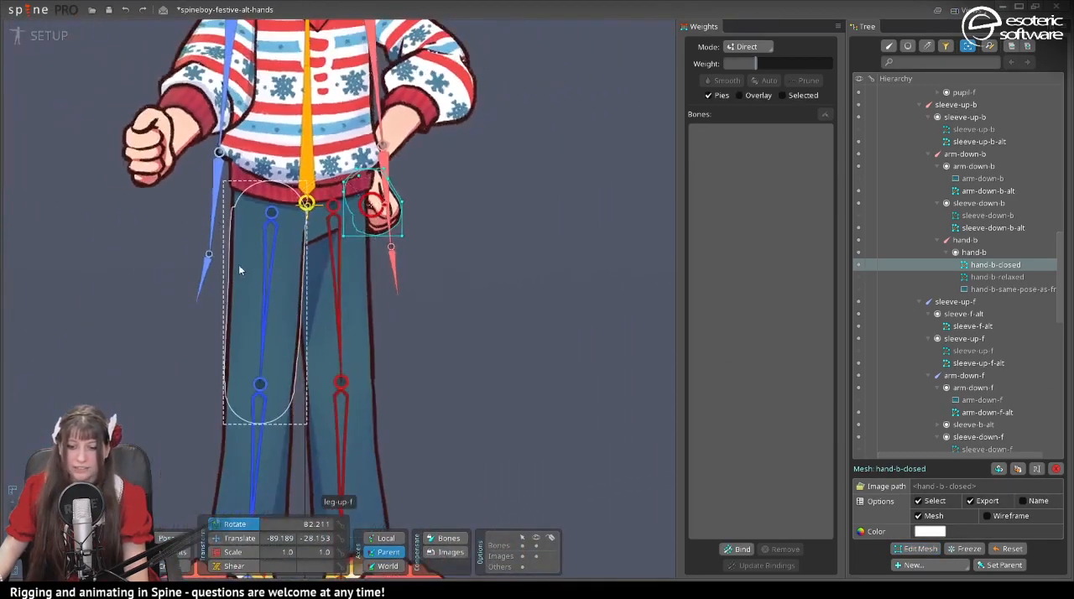
- Bind the sleeve-up-f-alt mesh to the root bone
scroll(239, 268, "down", 3)
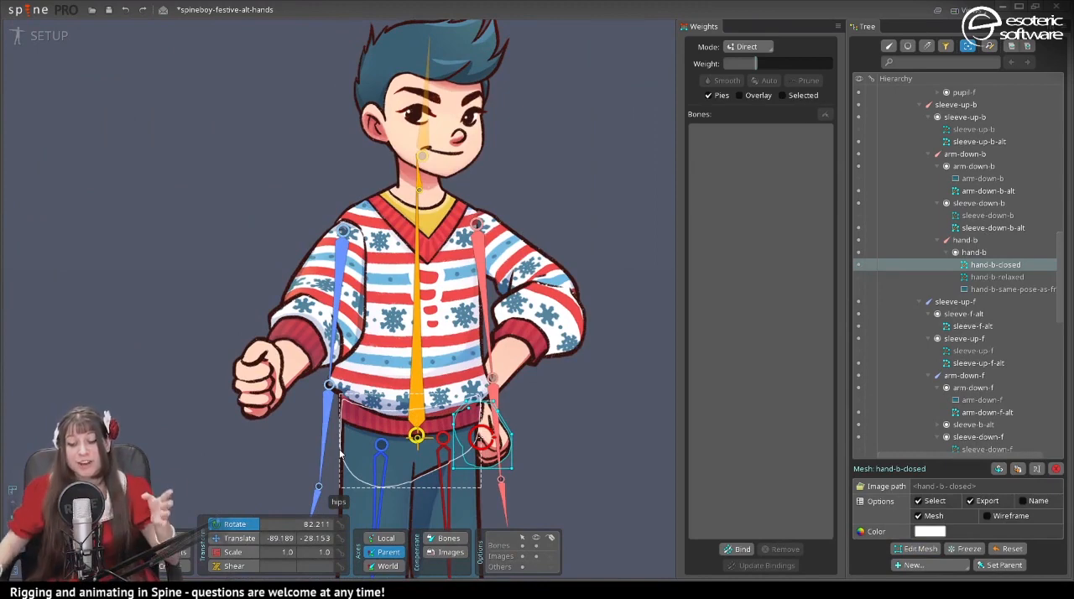
left_click(334, 264)
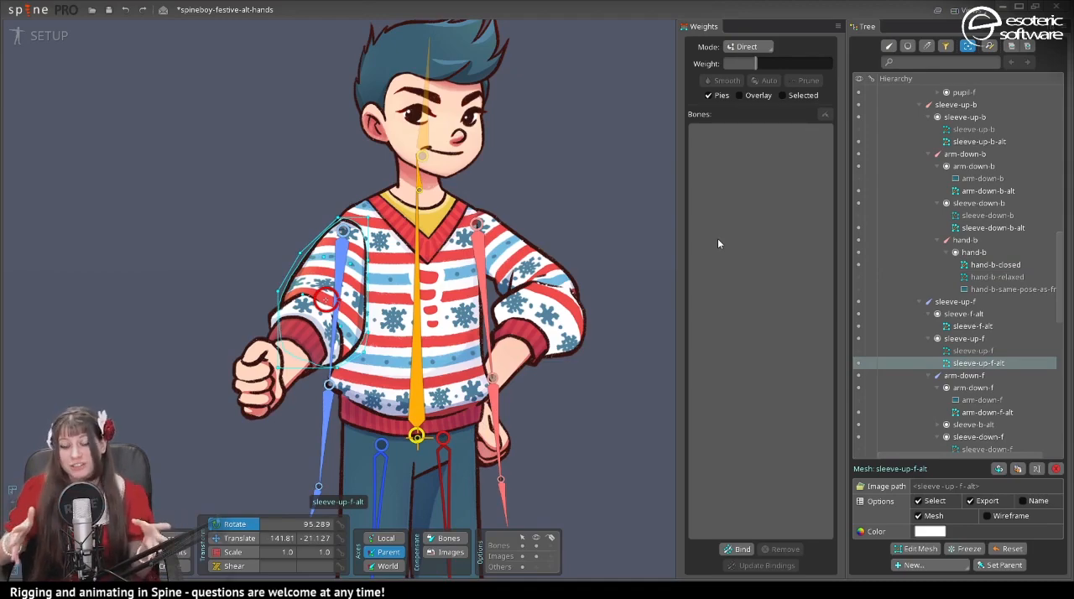
left_click(737, 550)
scroll(511, 455, "down", 3)
left_click_drag(500, 493, 570, 354)
scroll(520, 424, "down", 1)
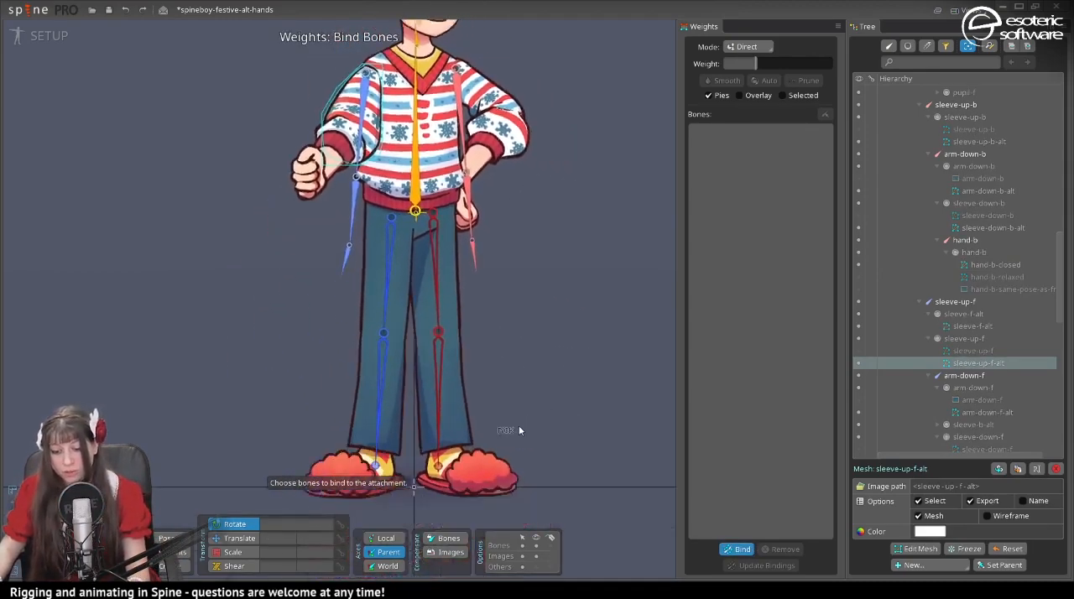
scroll(518, 431, "down", 1)
left_click(363, 391)
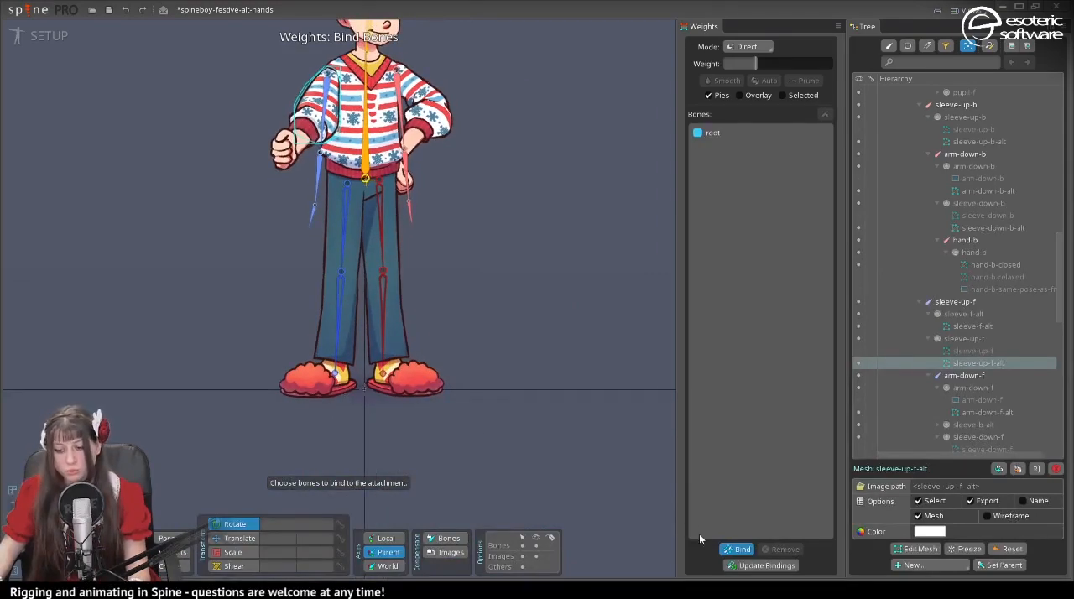
left_click(740, 550)
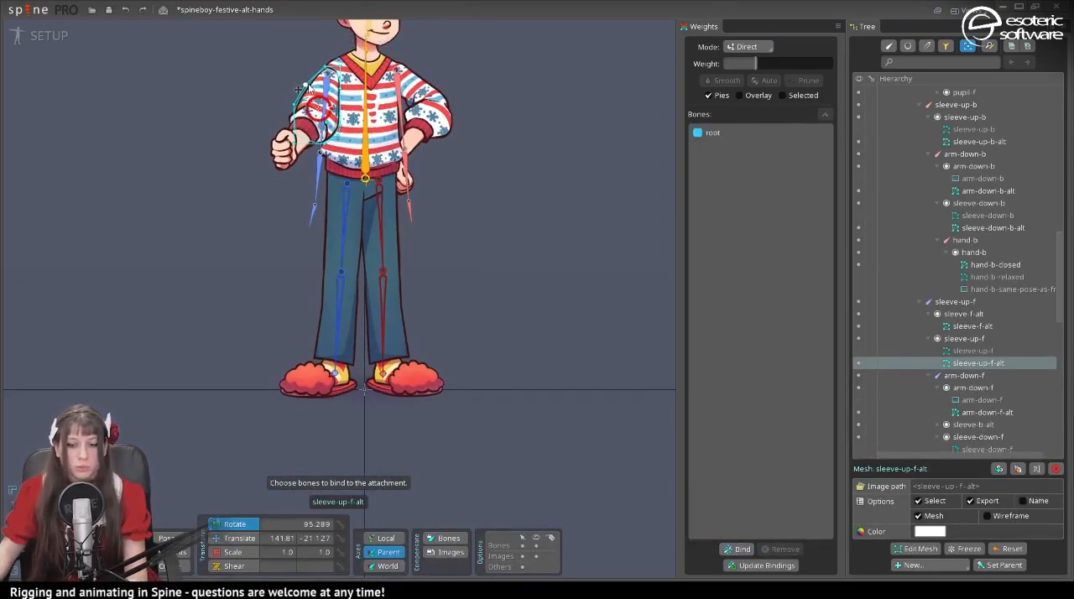
- Show the thumb-up front hand and bind the remaining alternate arm meshes, including sleeve-up-b-alt, to the root bone
scroll(308, 106, "up", 3)
left_click(311, 104)
left_click(300, 156)
left_click(858, 420)
left_click(461, 88)
left_click(740, 550)
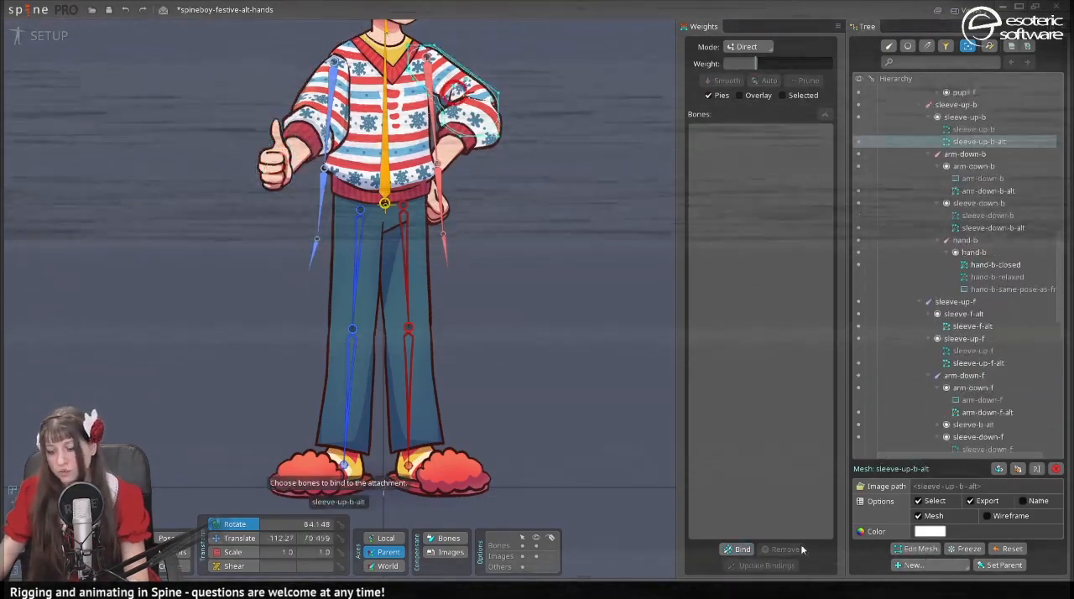
- Find the sleeve-b-alt slot in the hierarchy and move it under the arm-down-b bone
scroll(384, 203, "up", 1)
left_click(352, 220)
left_click(940, 62)
type("sleeve-b-al")
left_click(980, 412)
left_click_drag(976, 400, 965, 129)
- Bind the sleeve-b-alt mesh to the root bone, save the project, and clear the selection
left_click(919, 532)
left_click(739, 549)
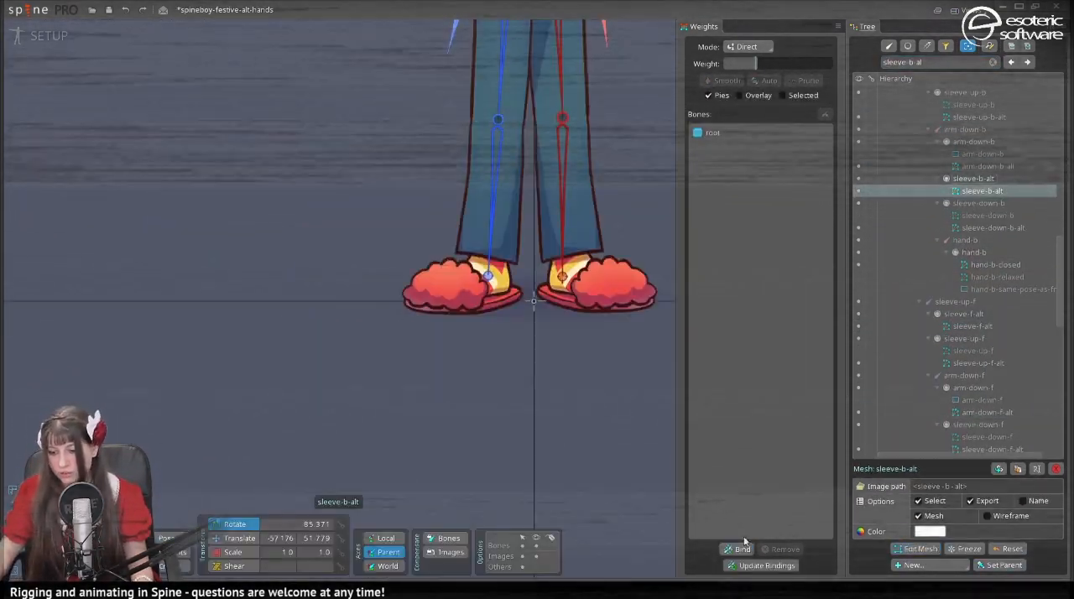
left_click(973, 179)
key("ctrl+s")
left_click_drag(591, 239, 620, 367)
key("space")
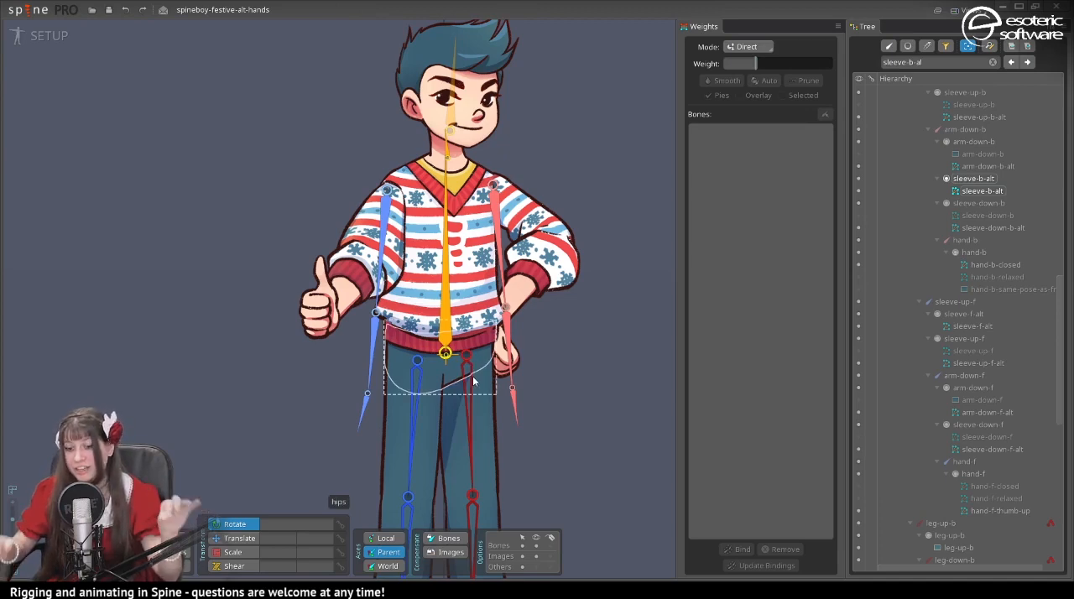
- Switch to Animate mode and activate the alt-pose animation
left_click(38, 36)
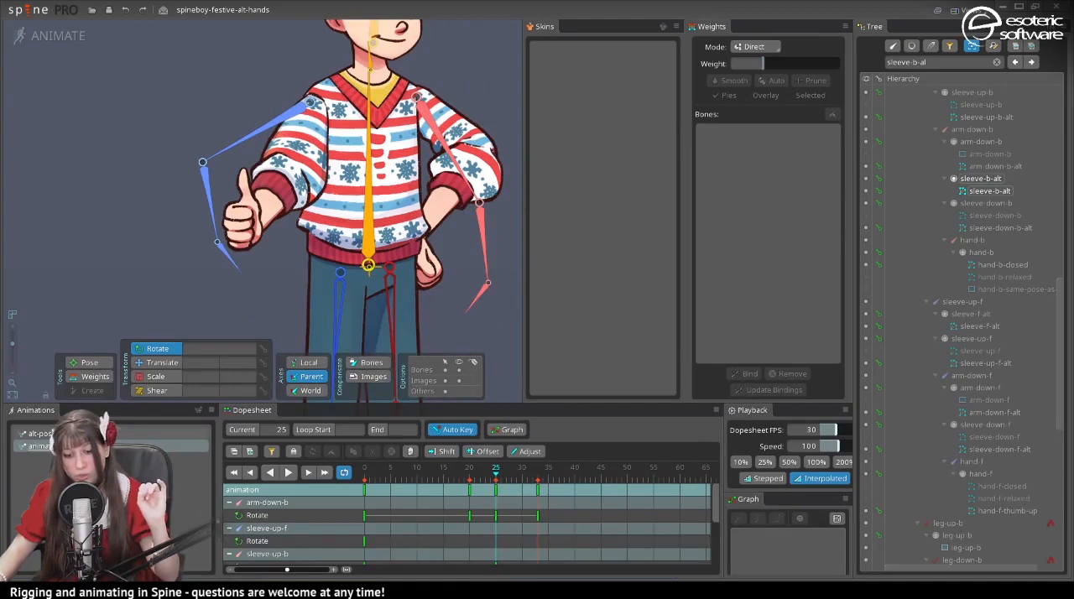
left_click(41, 434)
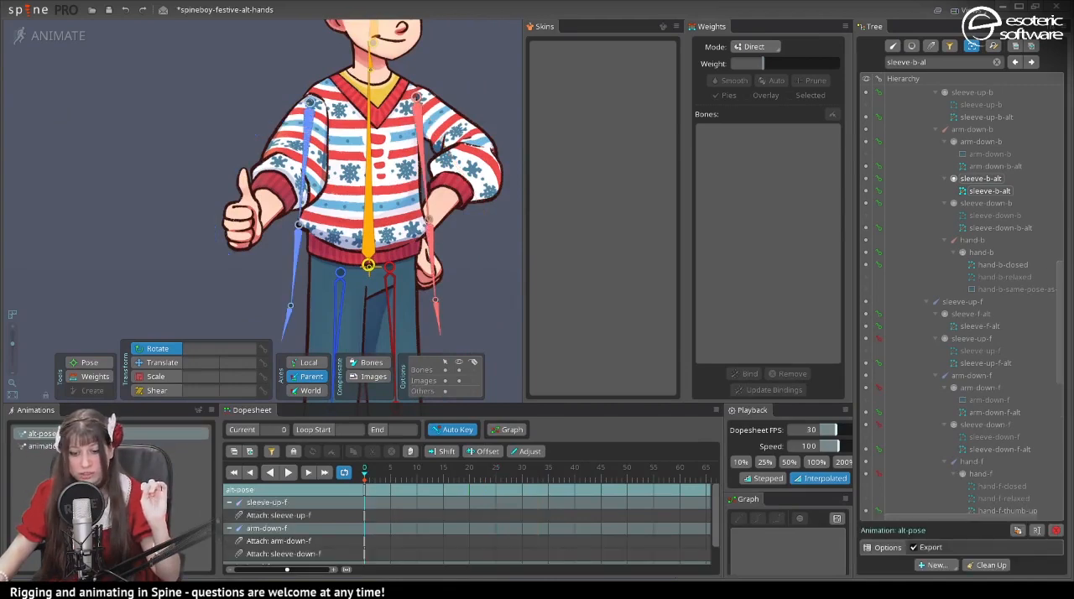
left_click_drag(93, 292, 115, 319)
left_click_drag(83, 190, 102, 245)
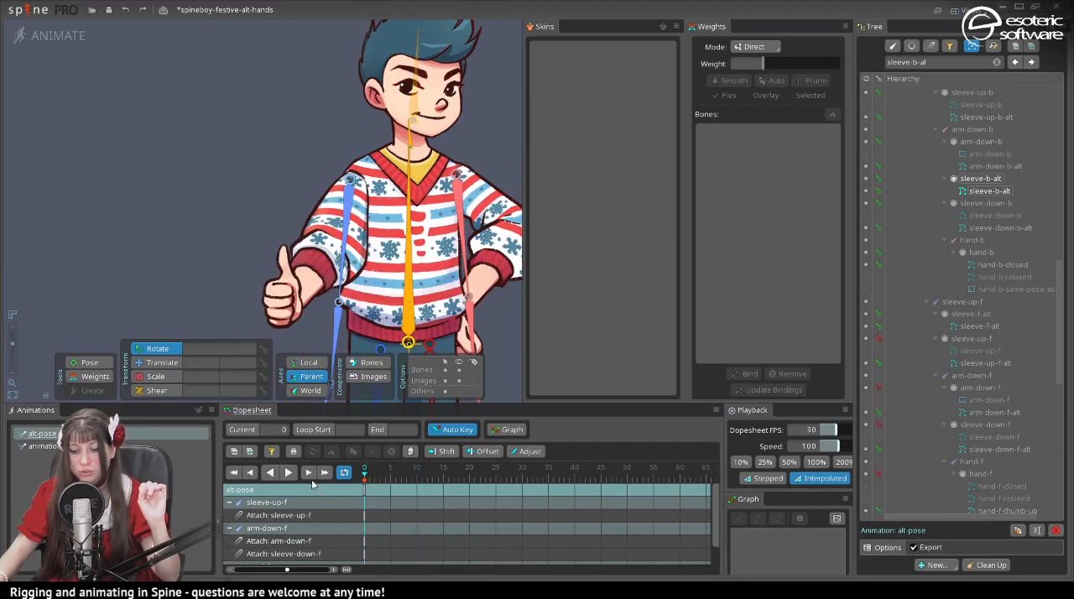
left_click_drag(411, 489, 397, 492)
left_click_drag(106, 239, 67, 271)
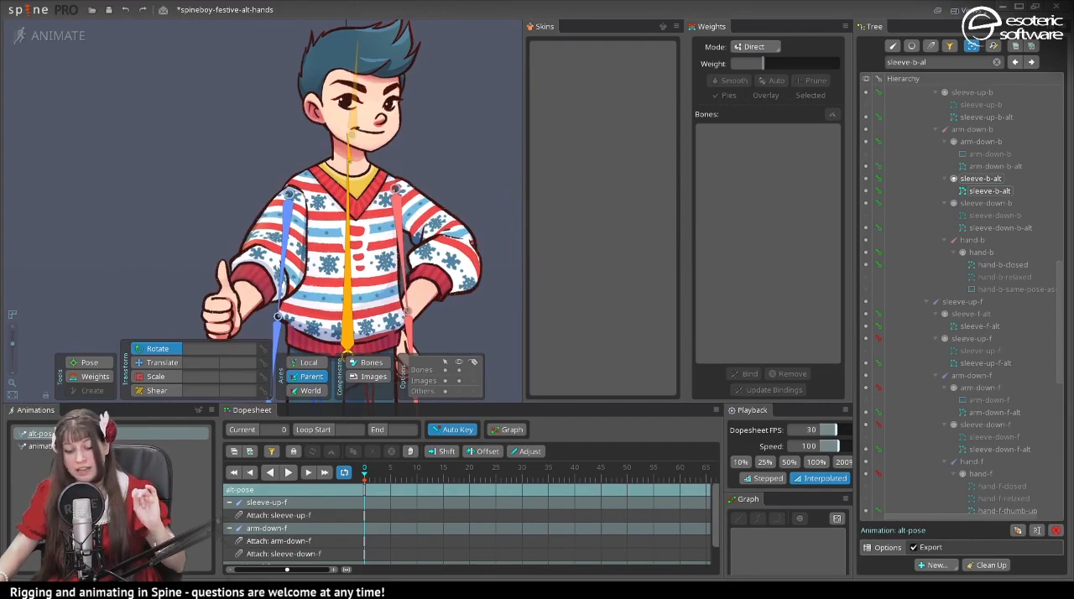
left_click_drag(123, 293, 132, 217)
- Rename the alt-pose animation to alt-setup-pose
double_click(90, 434)
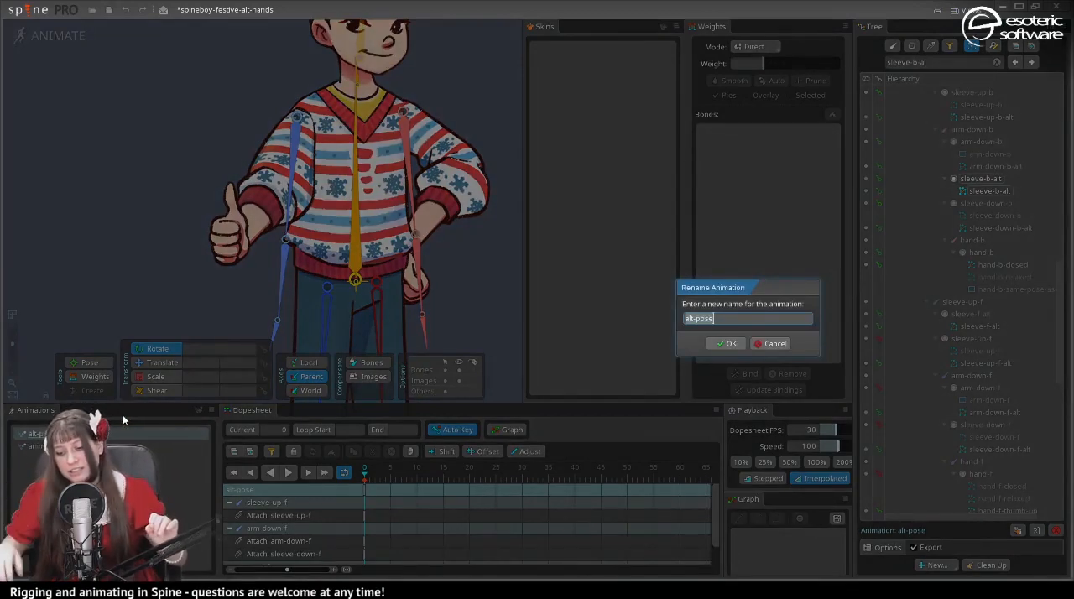
key("Right")
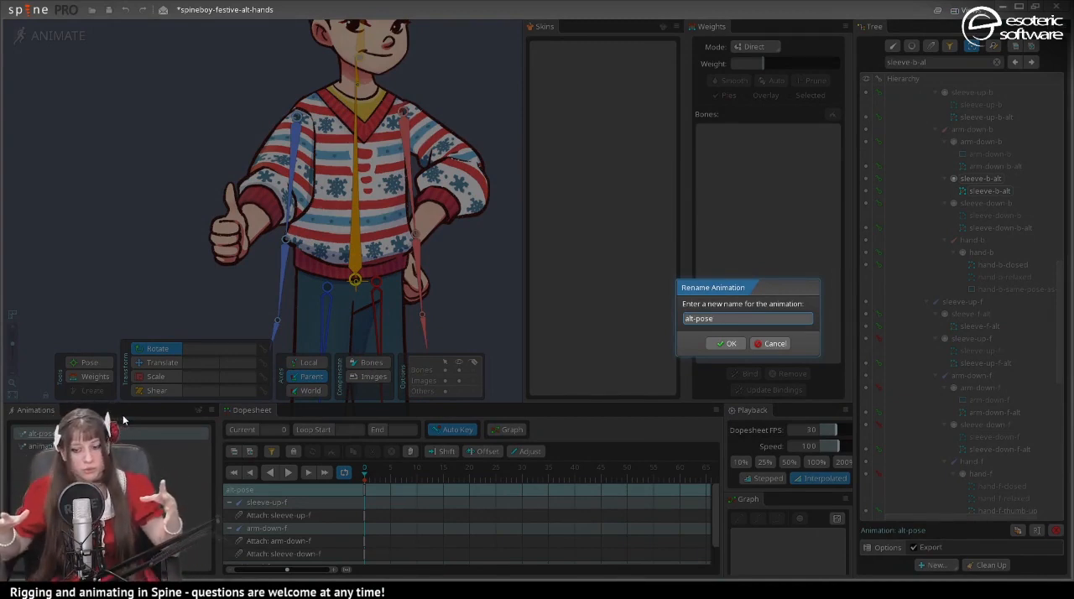
key("Left")
key("Left")
key("Left")
key("Left")
key("Left")
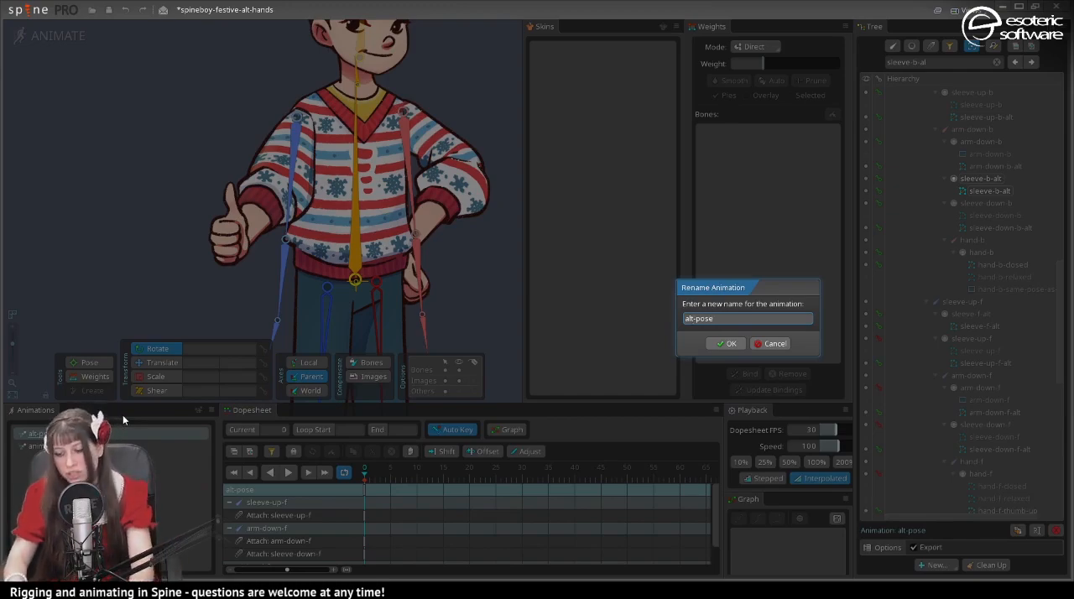
type("-setup")
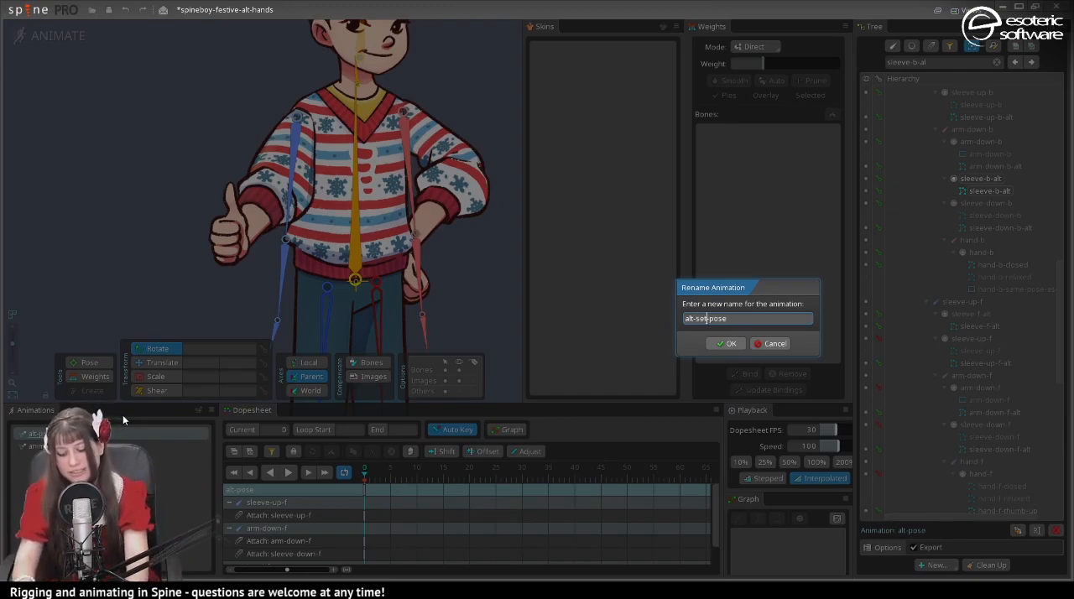
key("Return")
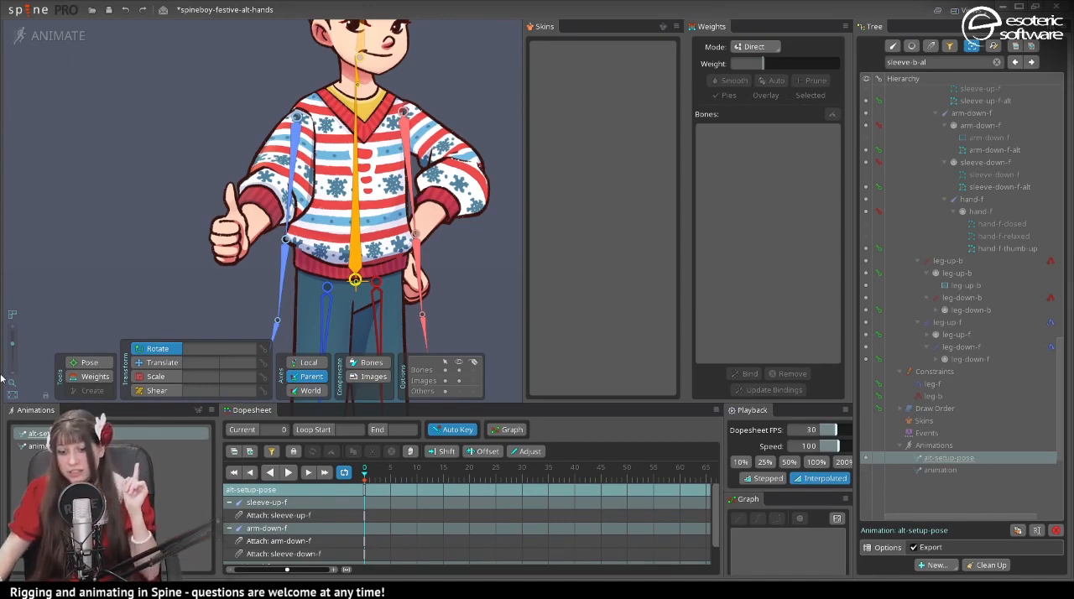
- Rotate the sleeve-up-f bone to about 158° and the sleeve-up-b bone to about 223° to follow the alternate sleeves
left_click(280, 304)
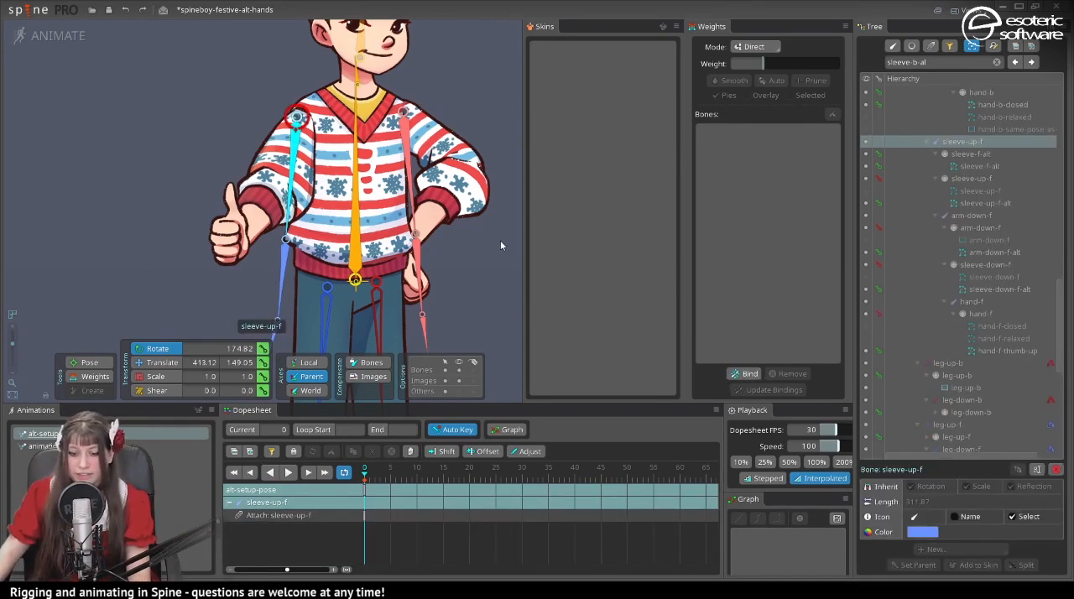
left_click_drag(500, 240, 425, 307)
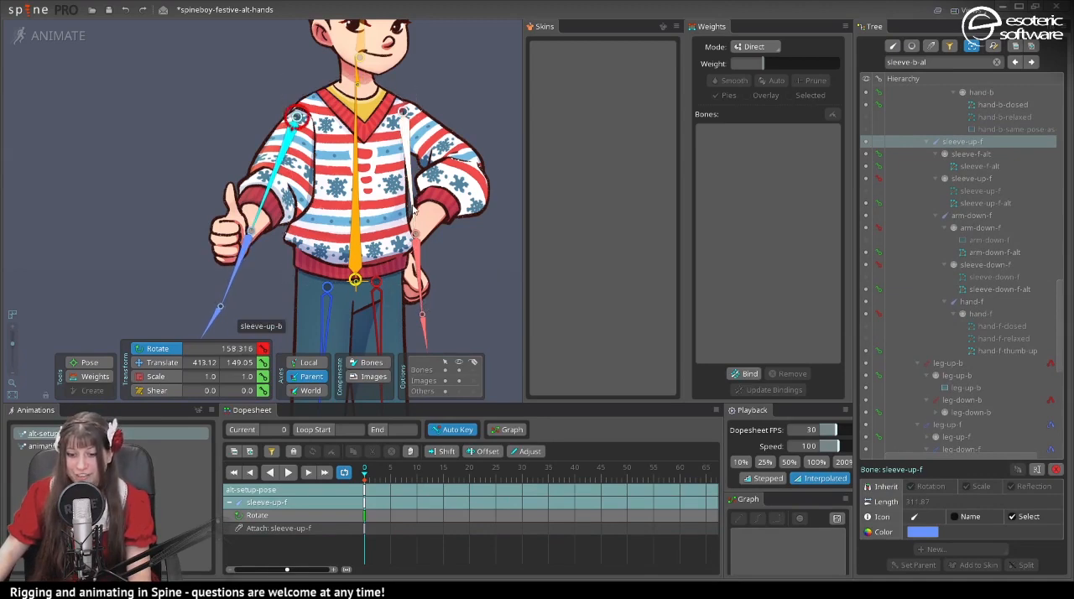
left_click(402, 216)
left_click_drag(483, 256, 552, 180)
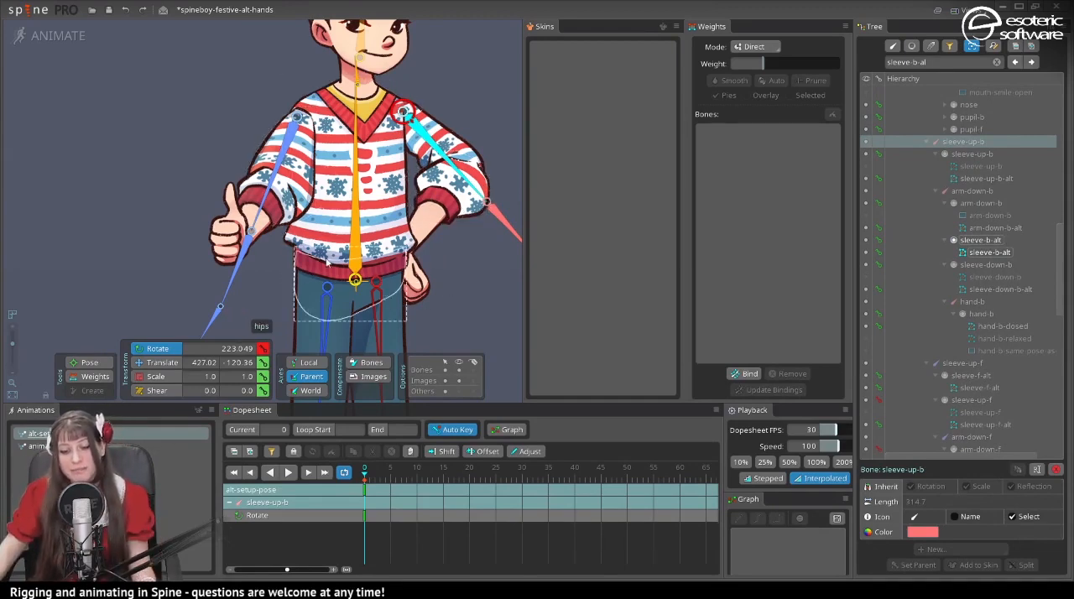
- Move the arm-down-f bone up to the front elbow at about X 218 and rotate it to about 351°
left_click(240, 267)
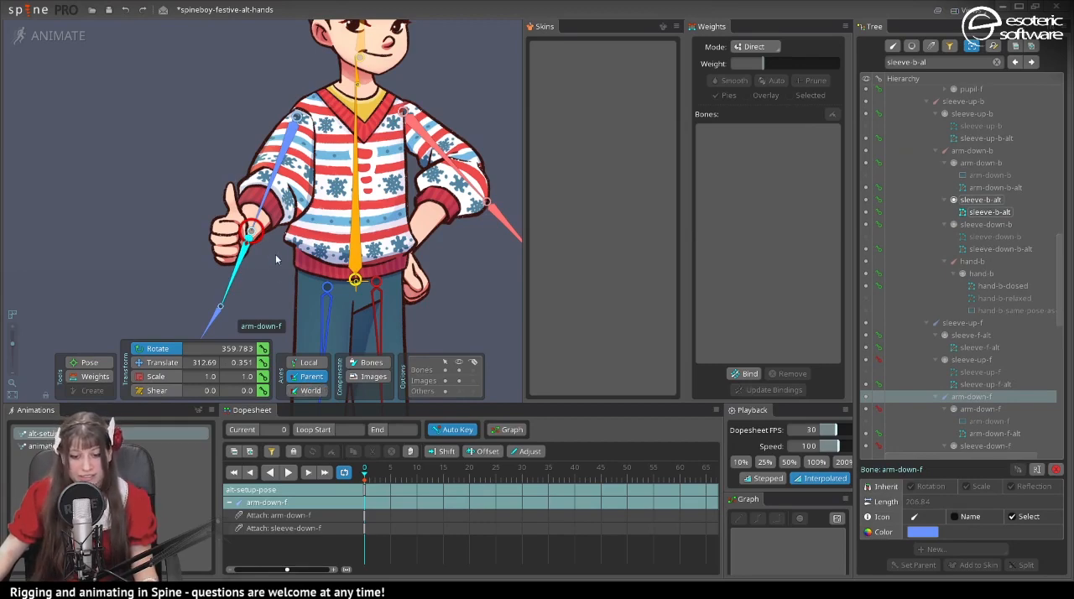
left_click(160, 362)
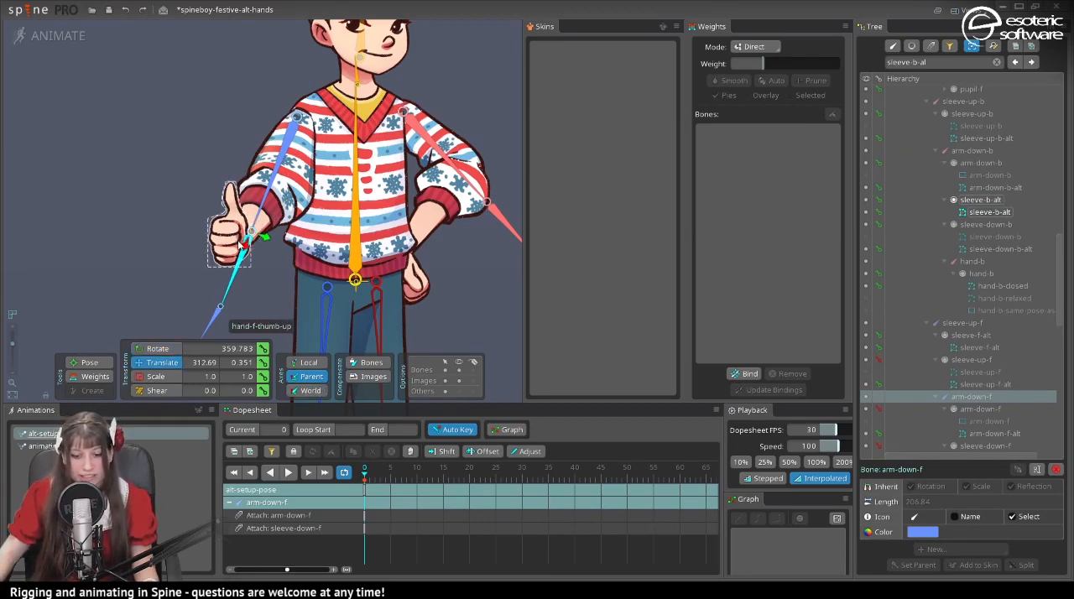
left_click_drag(250, 233, 263, 203)
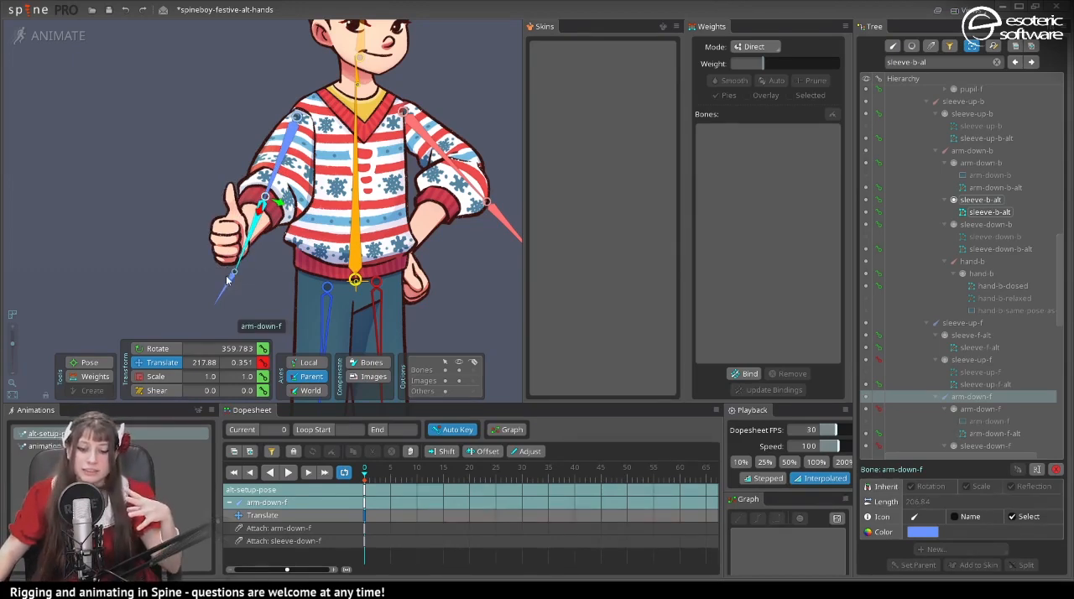
left_click(158, 348)
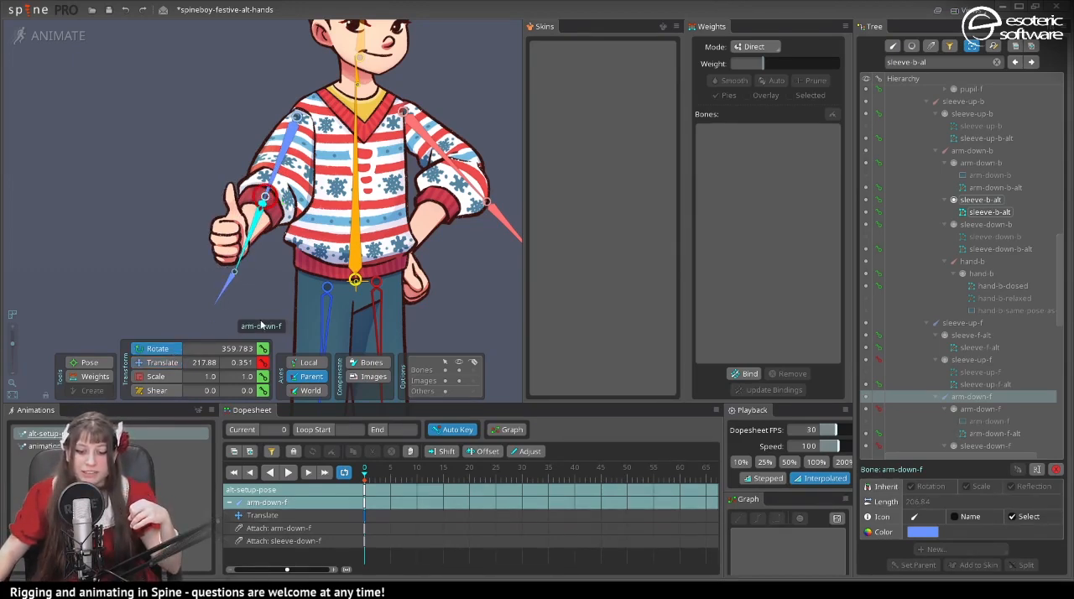
left_click_drag(253, 299, 231, 294)
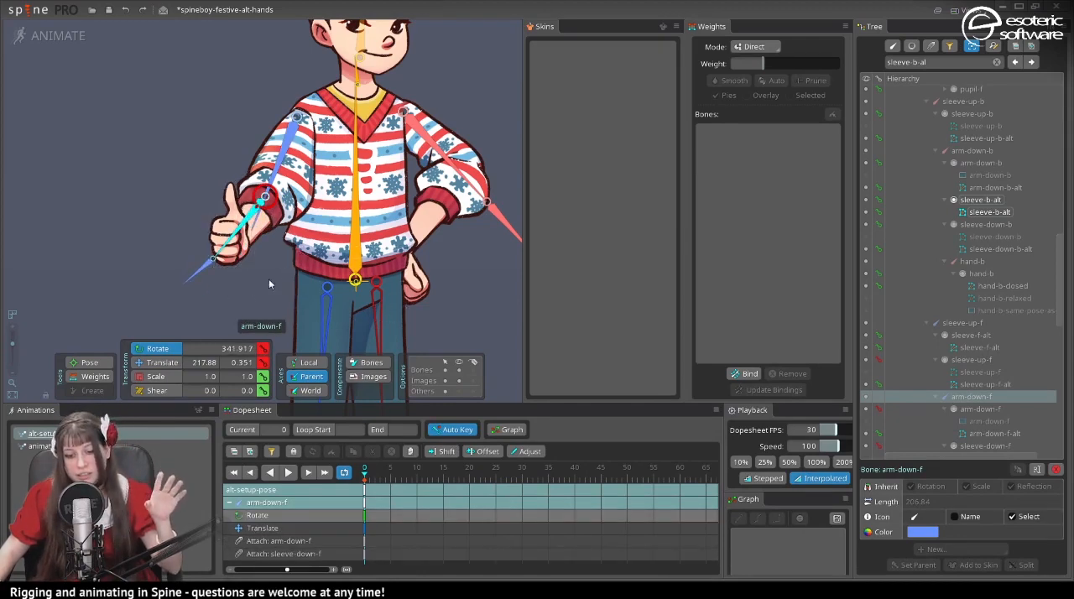
left_click_drag(224, 303, 252, 281)
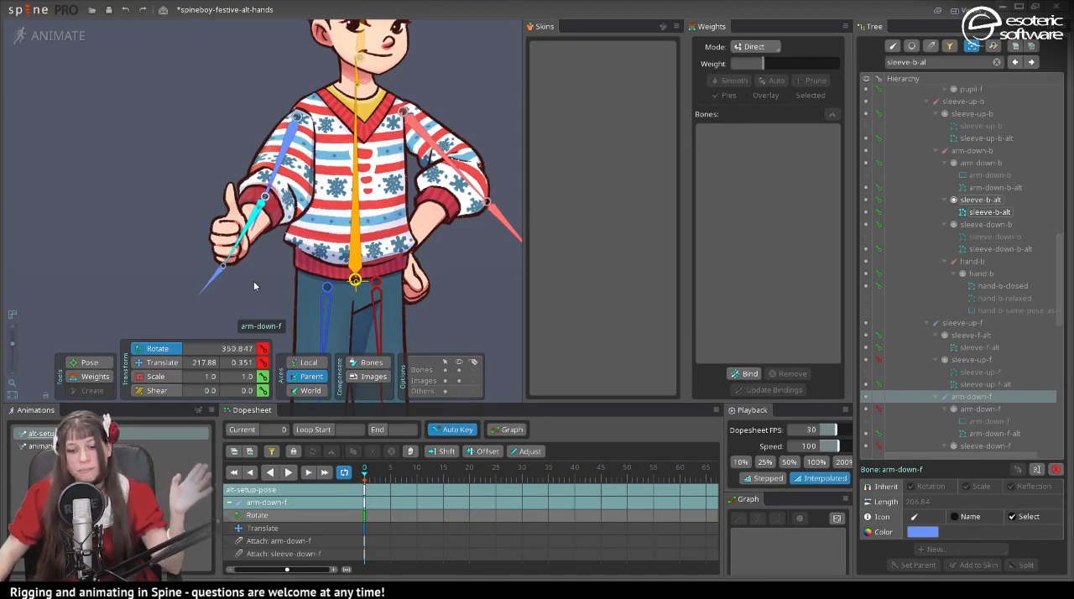
- Move the hand-f bone along the front forearm toward the wrist of the thumb-up hand
left_click(215, 285)
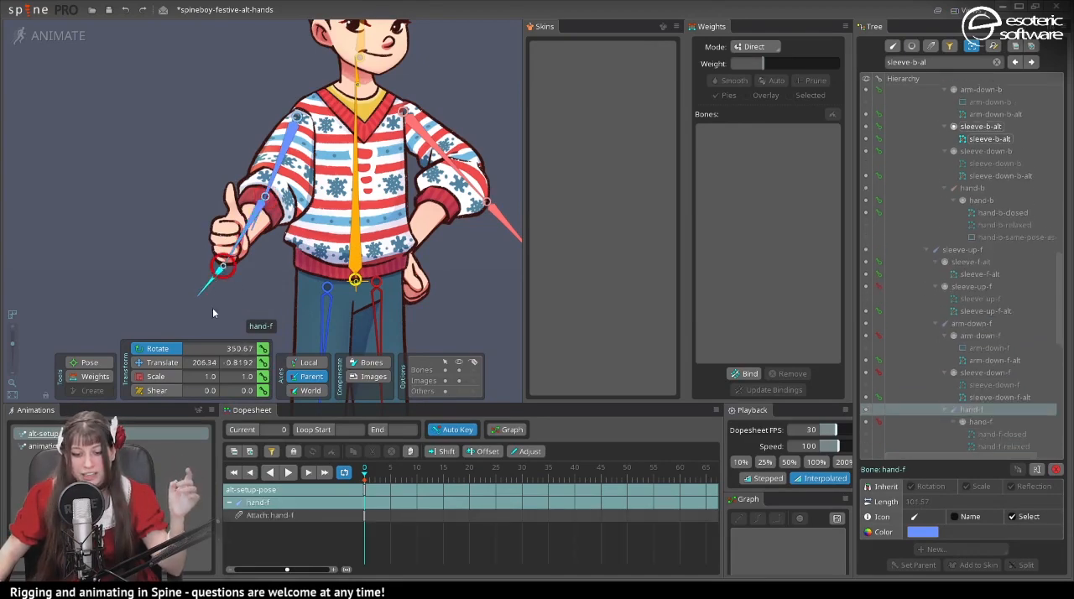
key("v")
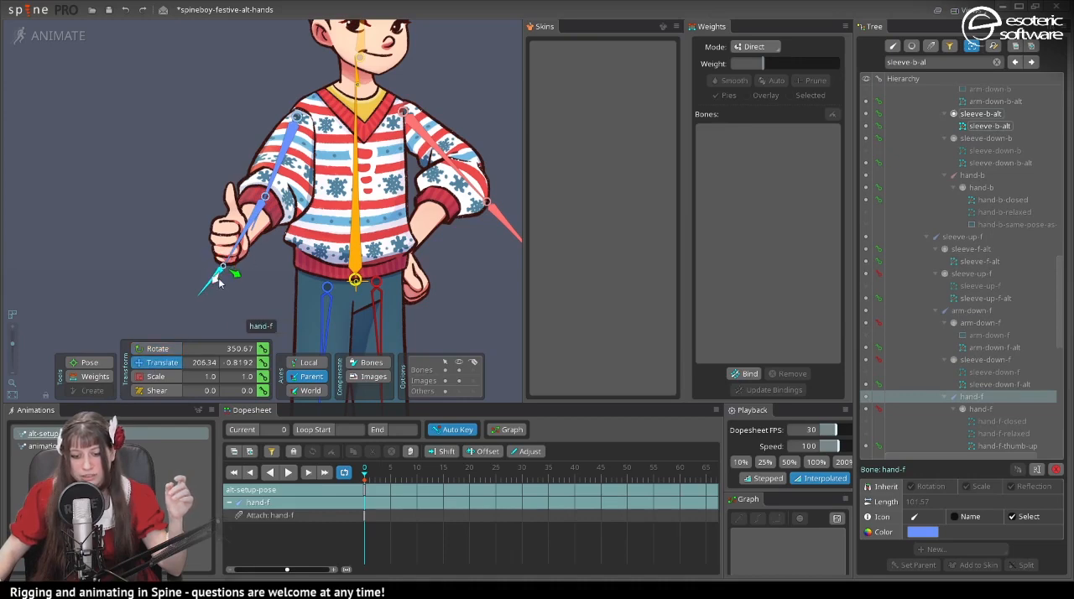
left_click_drag(218, 283, 235, 261)
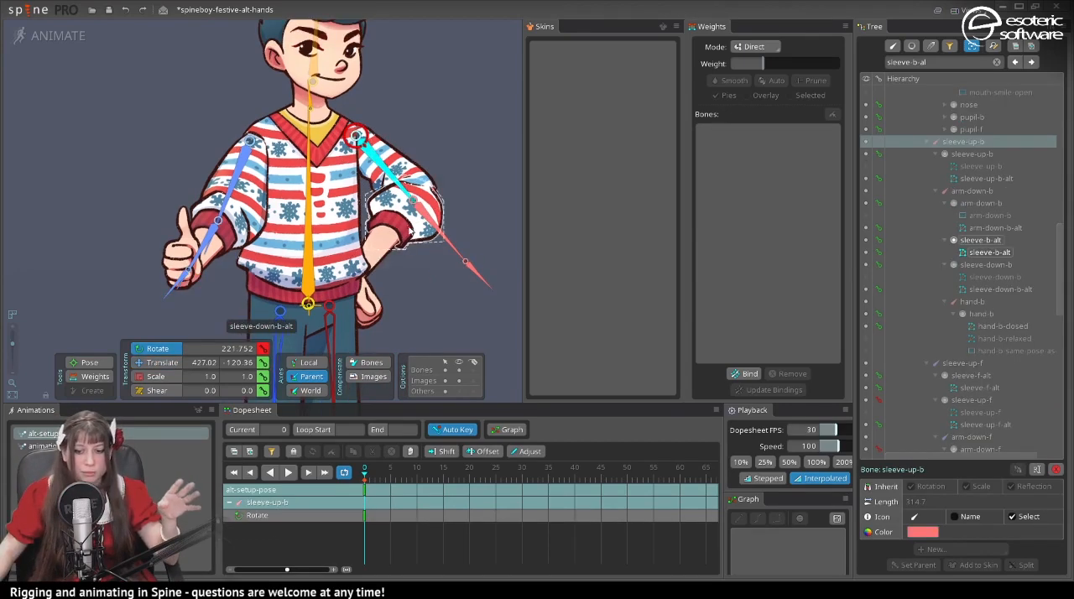
- Rotate the arm-down-b bone to about 282° along the back forearm and move it to about X 211
left_click(433, 230)
left_click_drag(453, 250, 356, 289)
left_click(172, 362)
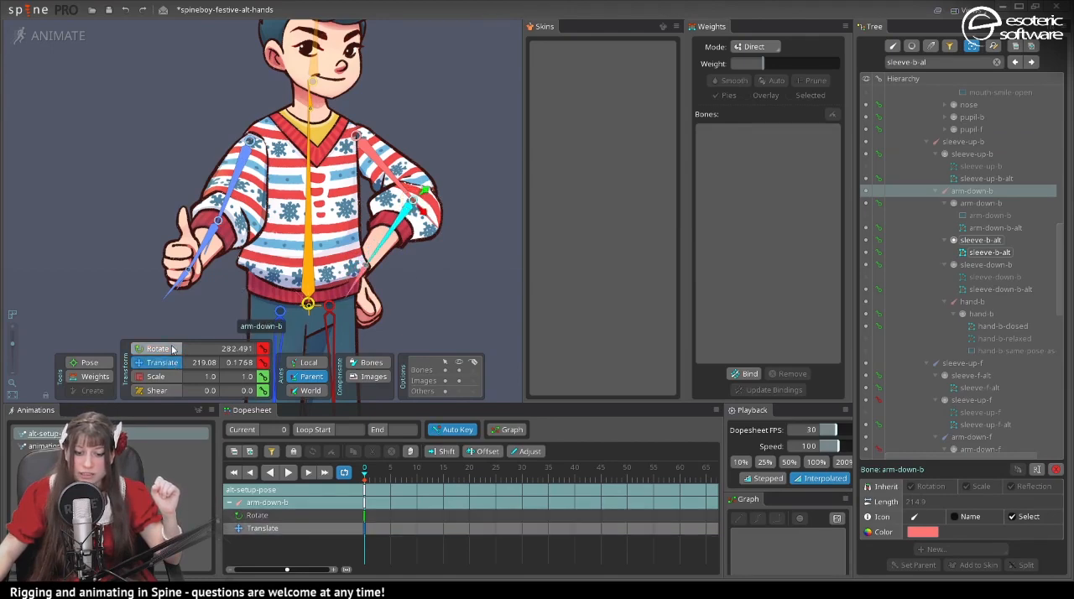
left_click_drag(419, 210, 420, 214)
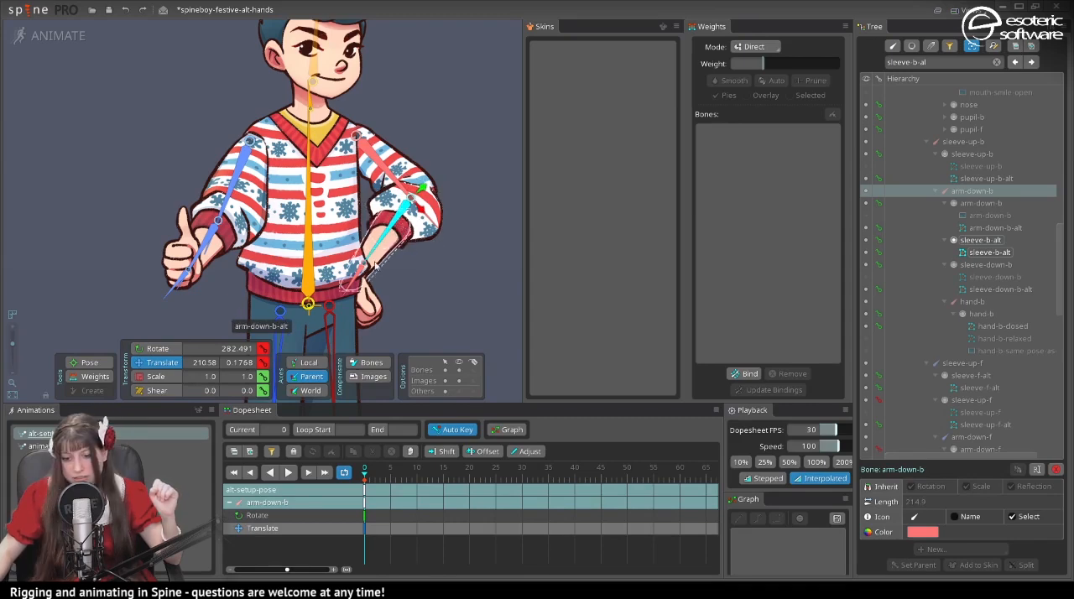
- Move the hand-b bone to about X 258, rotate it to about 63° along the closed hand, and return to Setup mode
left_click(354, 277)
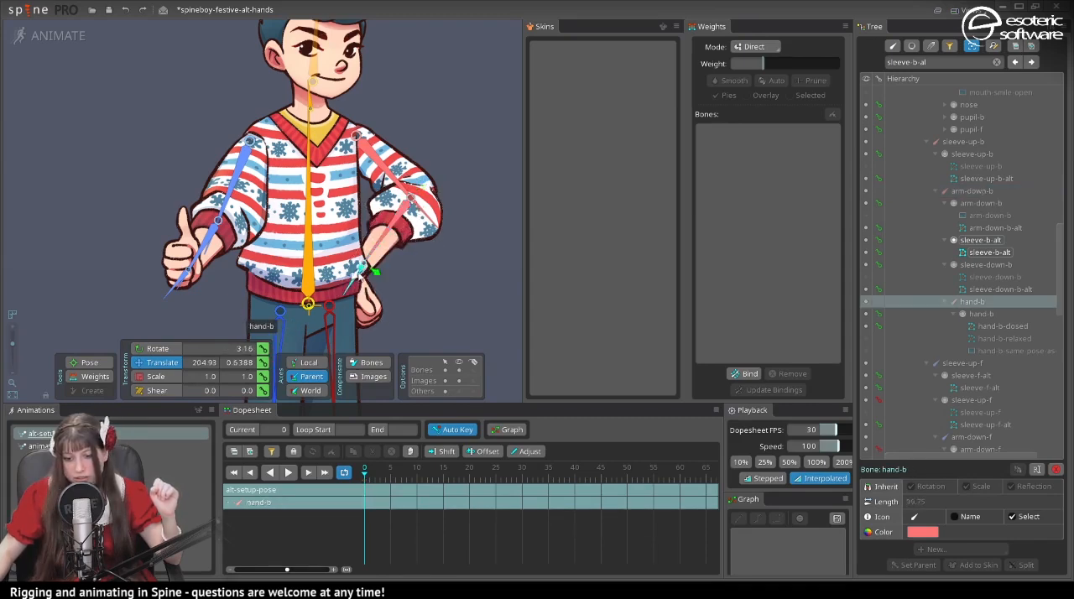
left_click_drag(356, 274, 358, 311)
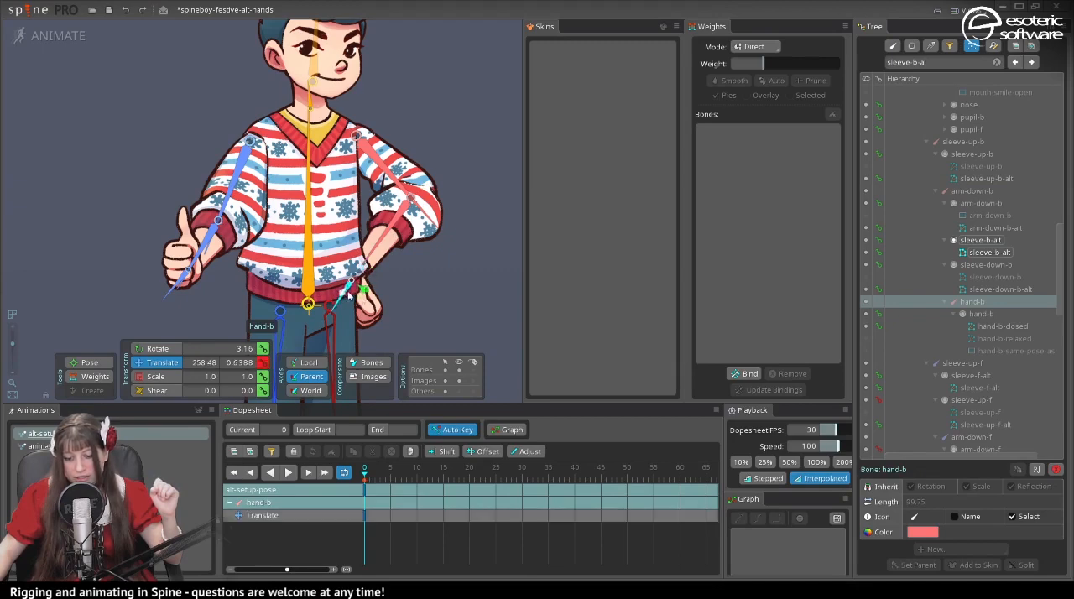
left_click(159, 349)
left_click_drag(447, 324, 573, 127)
left_click_drag(446, 301, 450, 292)
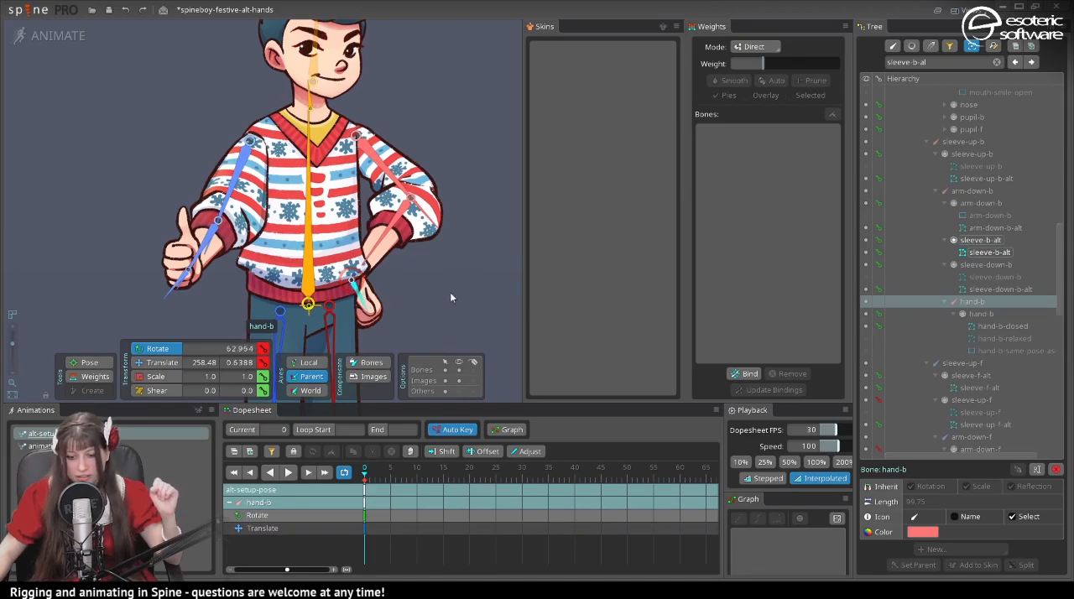
left_click(53, 36)
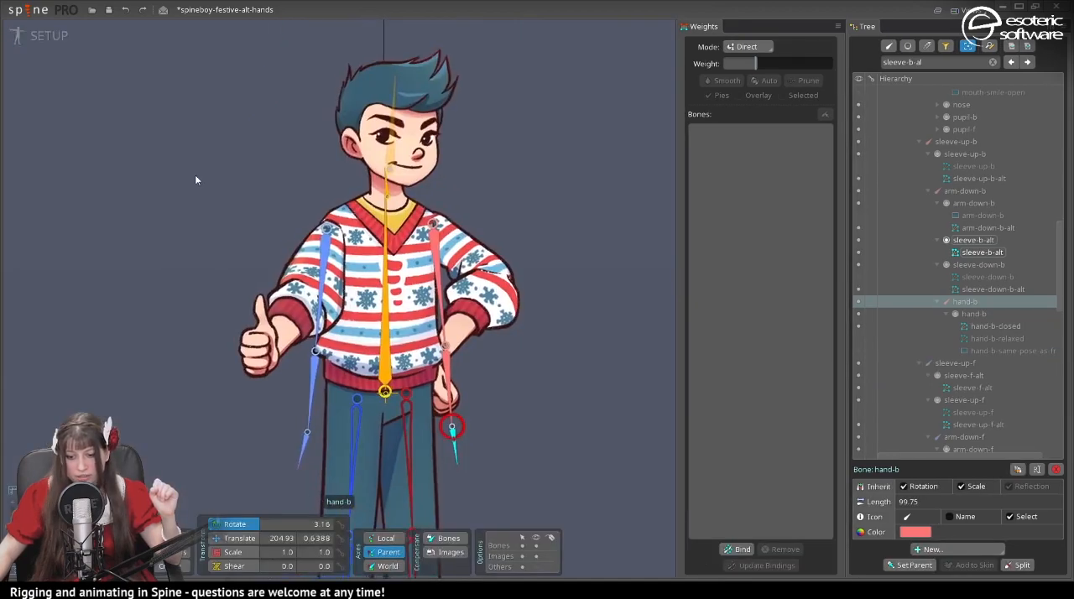
- In Setup mode, show the regular sleeve-up-f, arm-down-f, sleeve-down-f and hand-f-relaxed attachments on the front arm instead of the alternates
left_click(312, 285)
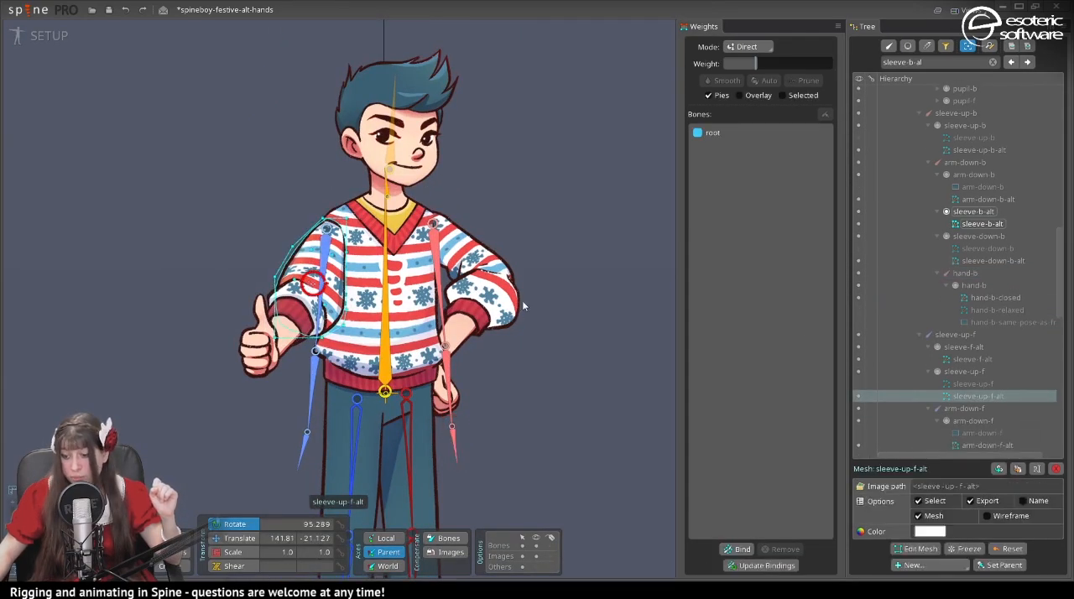
left_click(857, 384)
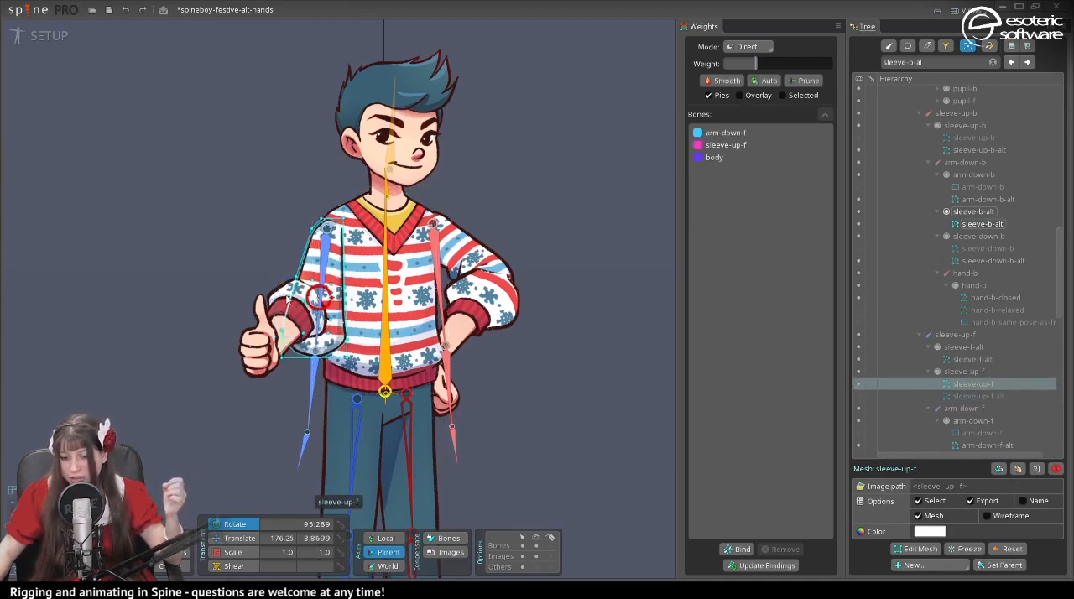
left_click(292, 304)
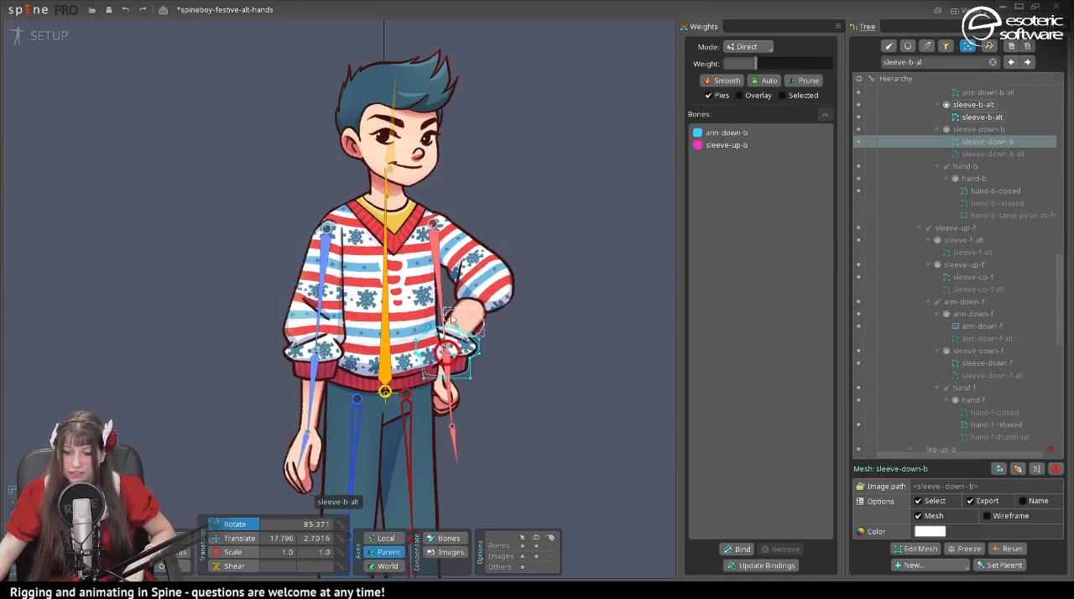
- Hide sleeve-b-alt and show the regular sleeve-up-b, sleeve-down-b, arm-down-b and hand-b-relaxed attachments on the back arm
left_click(449, 322)
left_click(457, 323)
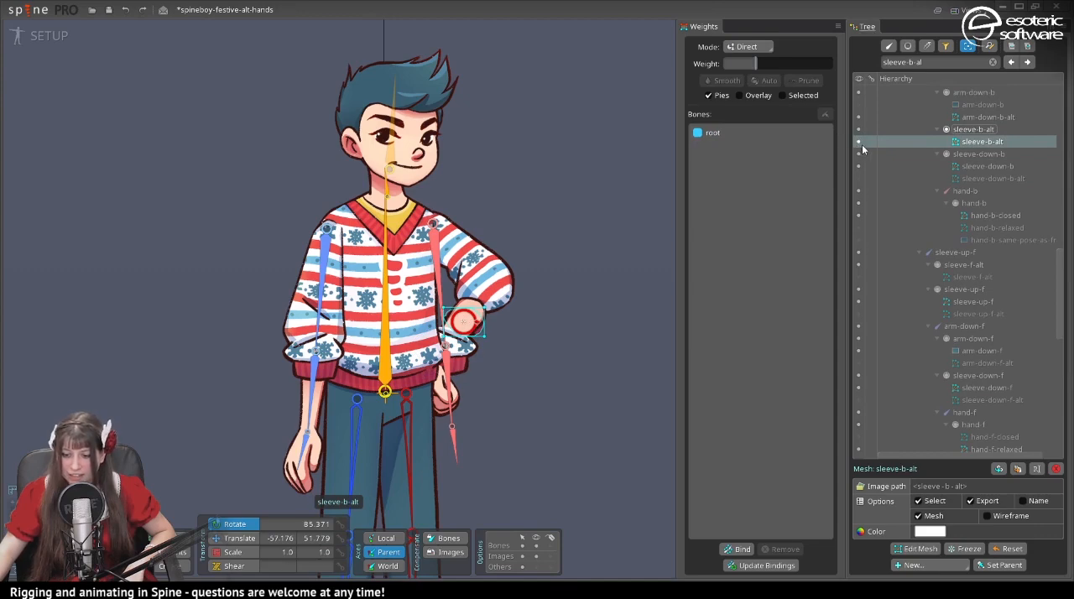
left_click(505, 306)
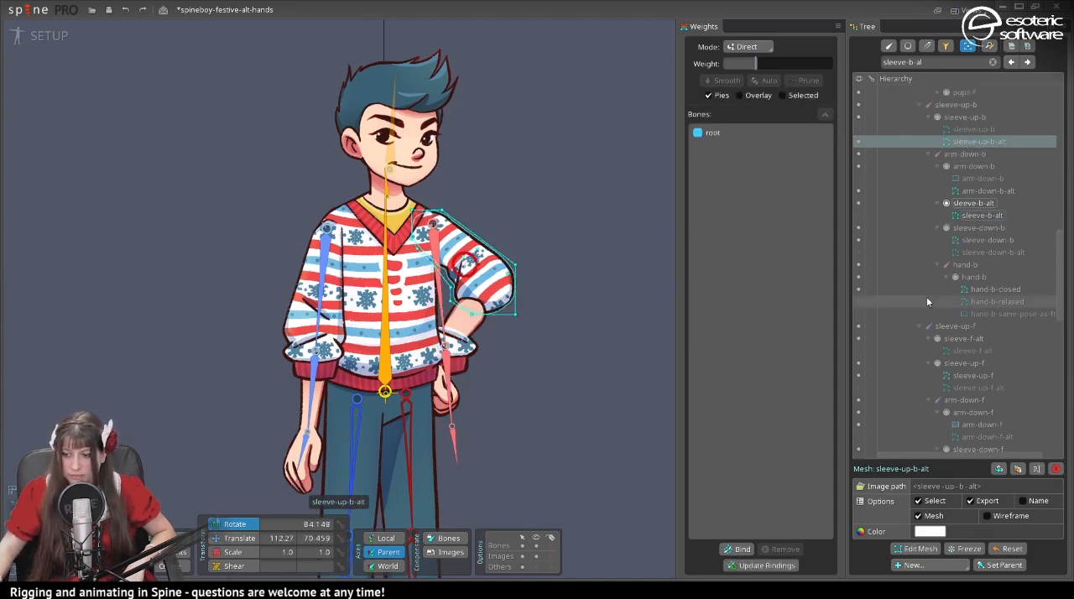
left_click(857, 130)
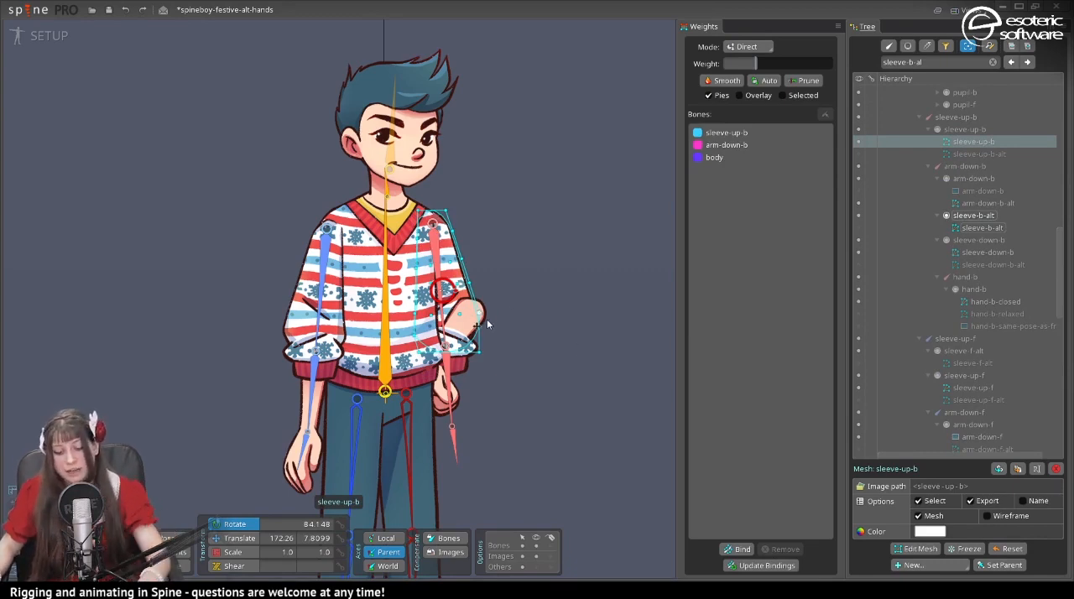
key("space")
left_click(868, 202)
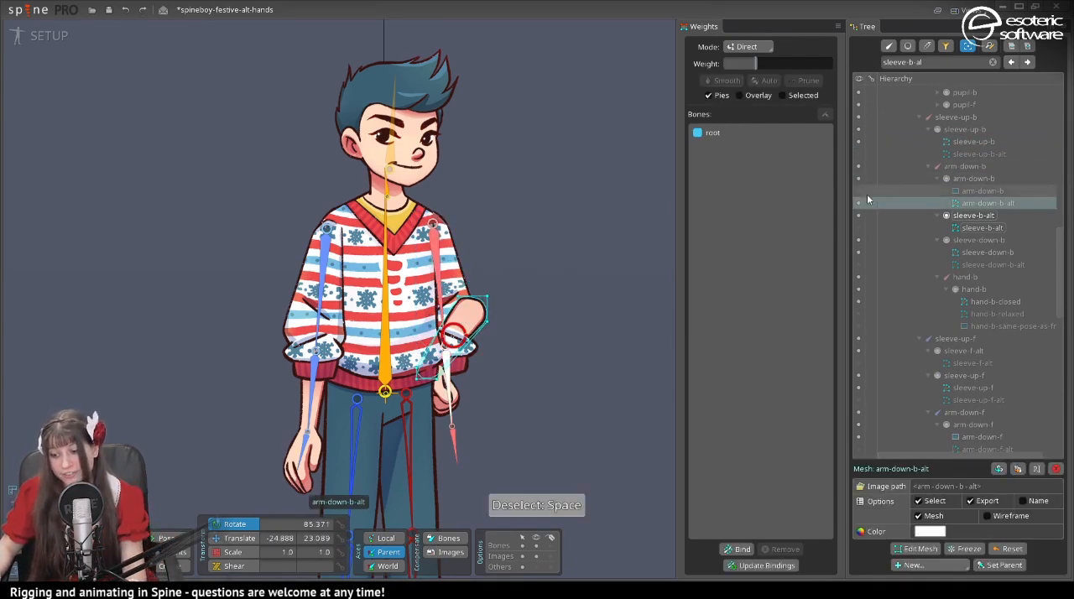
key("space")
- In the alt-setup-pose animation, show sleeve-up-b-alt, sleeve-down-b-alt, arm-down-b-alt and hand-b-closed on the back arm
left_click(31, 36)
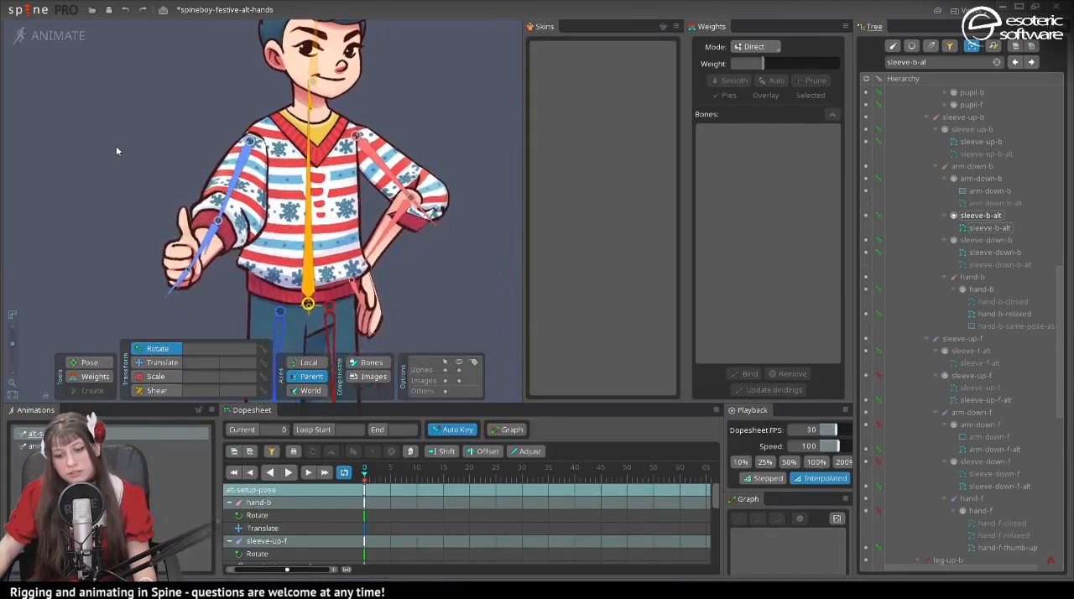
left_click(421, 220)
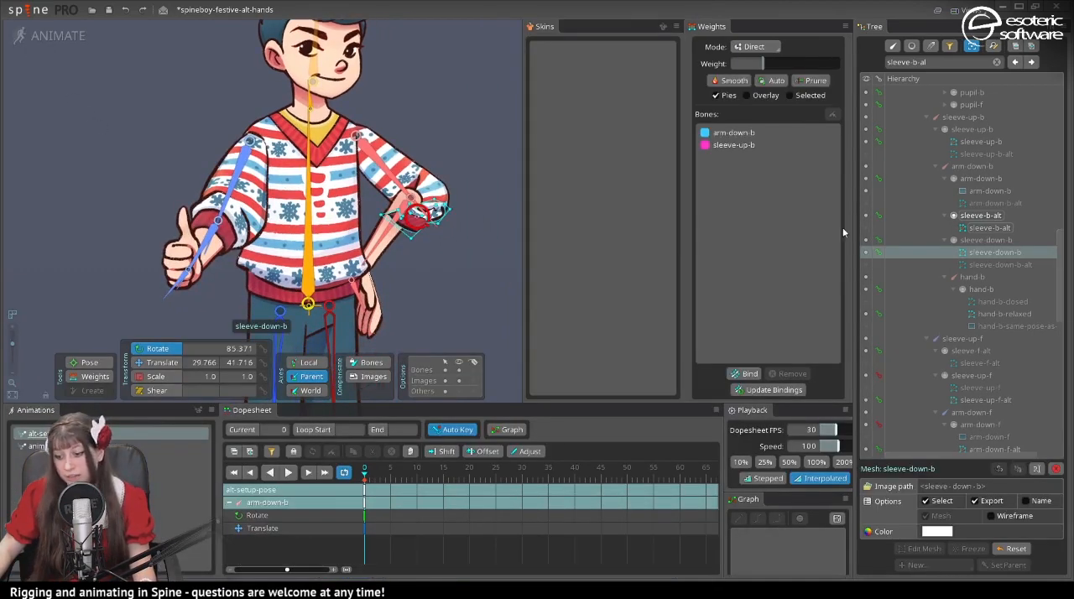
left_click(866, 264)
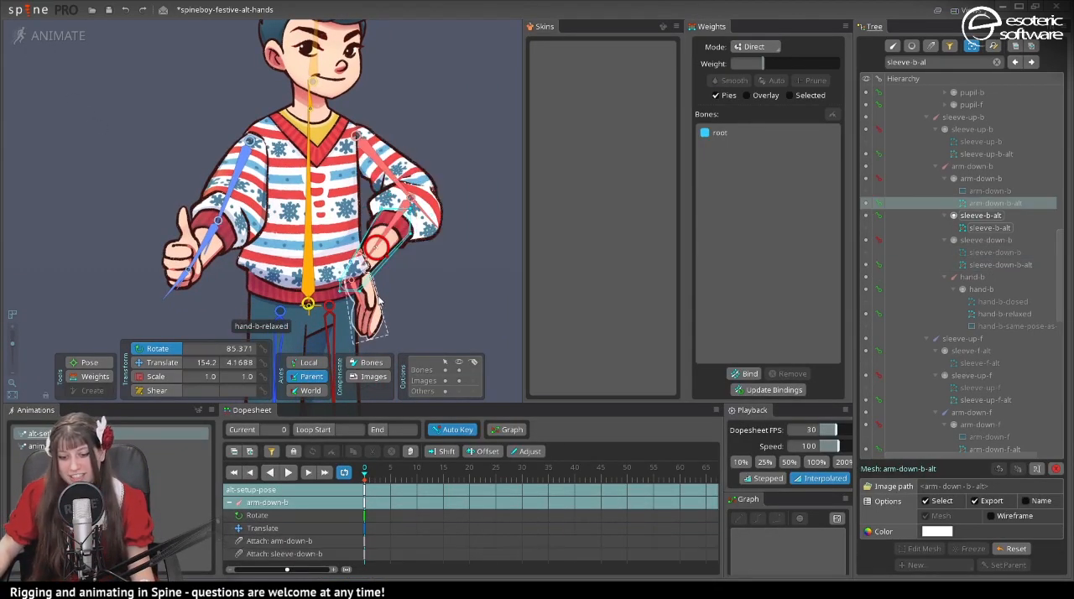
left_click(376, 308)
left_click(866, 301)
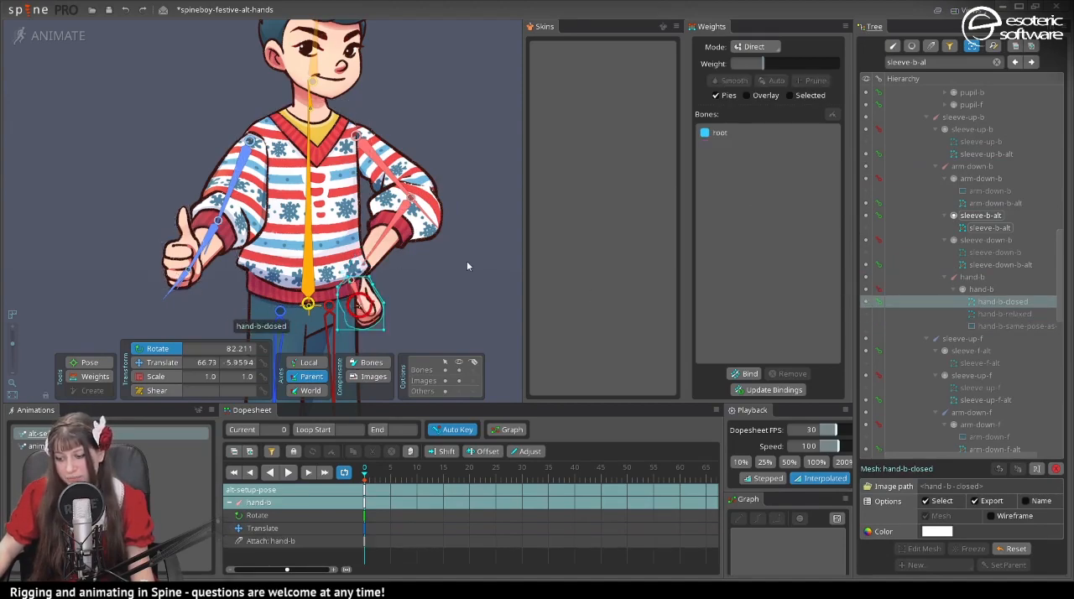
left_click(454, 213)
left_click_drag(265, 244, 237, 134)
scroll(282, 254, "up", 3)
left_click_drag(460, 169, 384, 240)
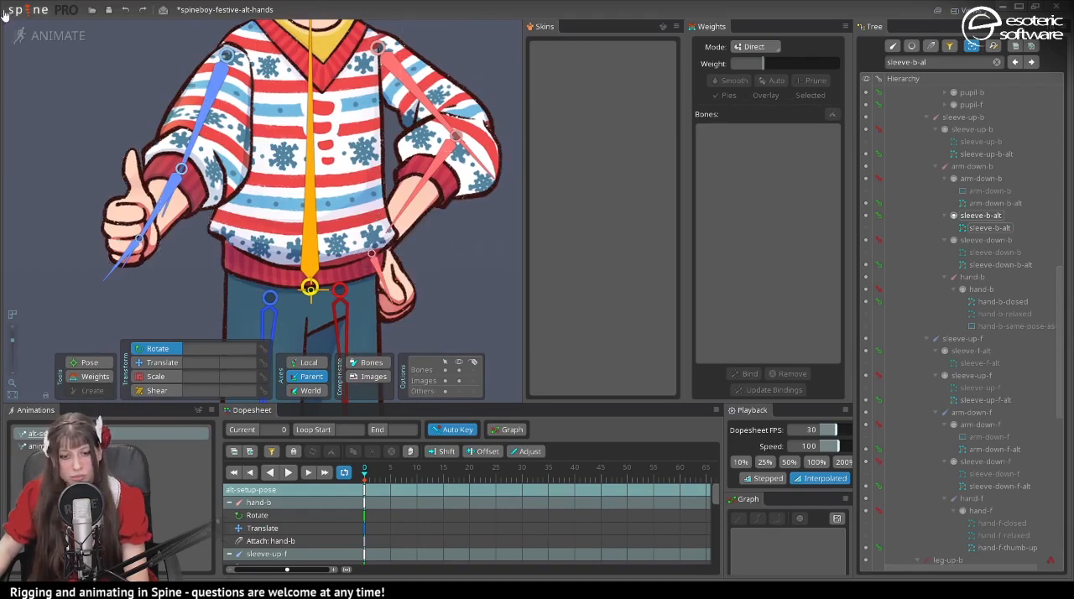
- In Setup mode, add a child bone to arm-down-f at the front wrist and name it hand-holder-f
left_click(47, 49)
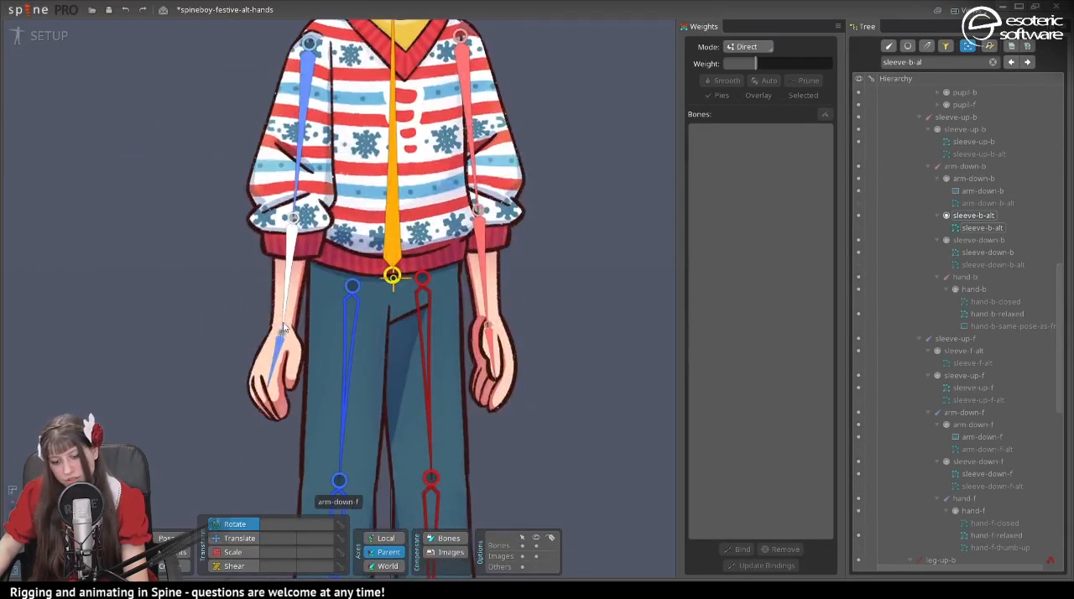
left_click(283, 319)
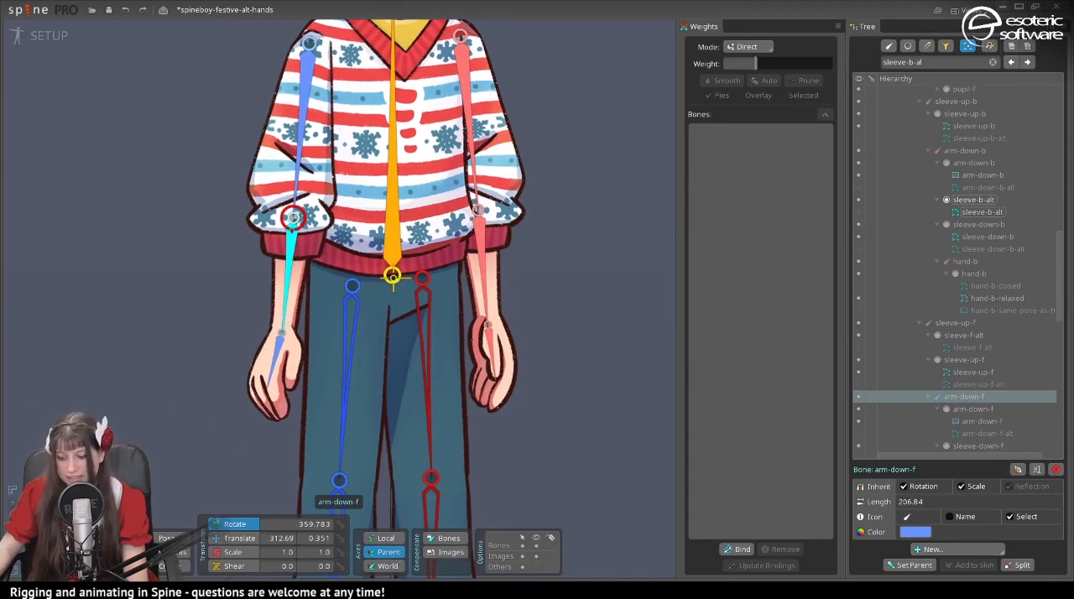
left_click(965, 548)
left_click(952, 413)
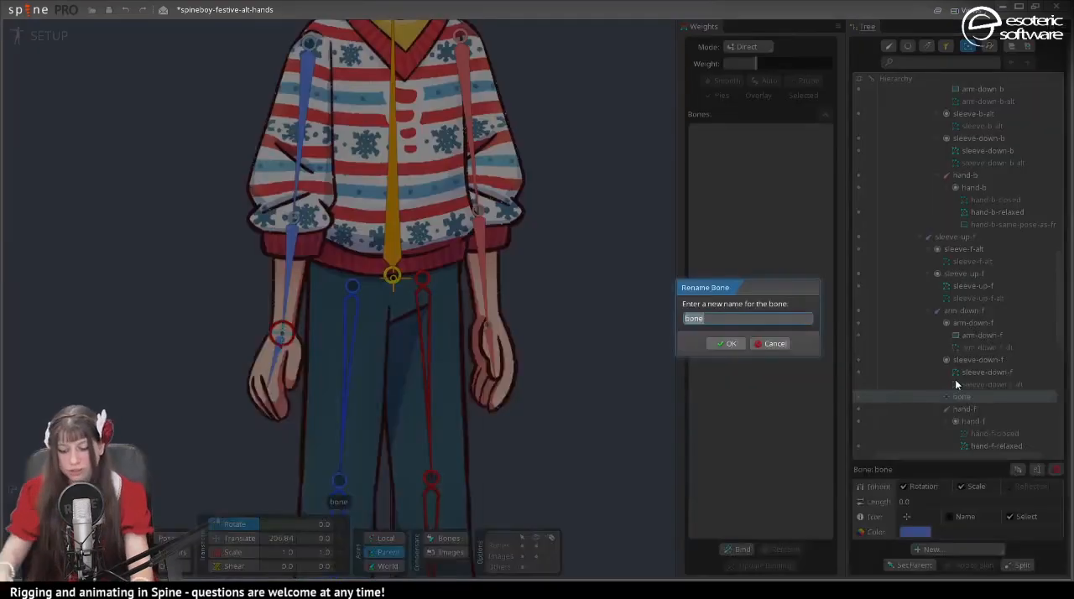
type("hand-h")
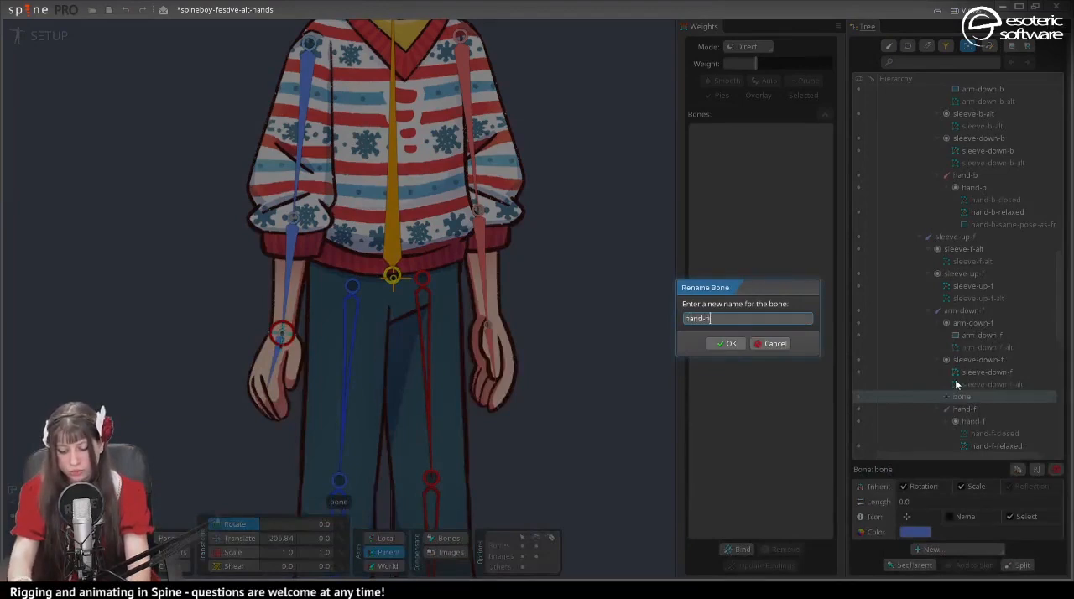
type("older-")
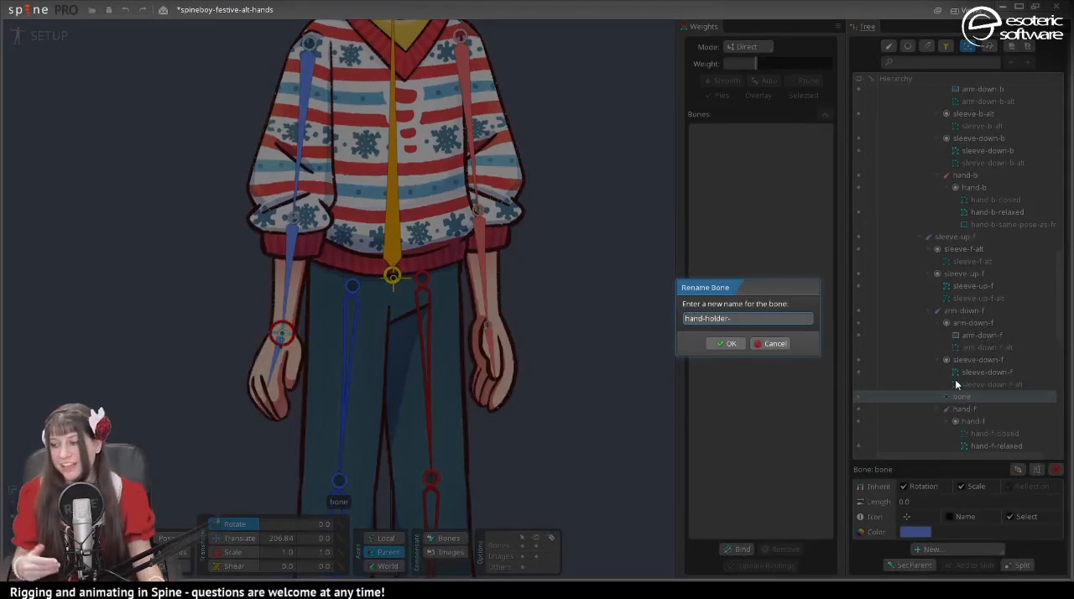
type("f")
key("Return")
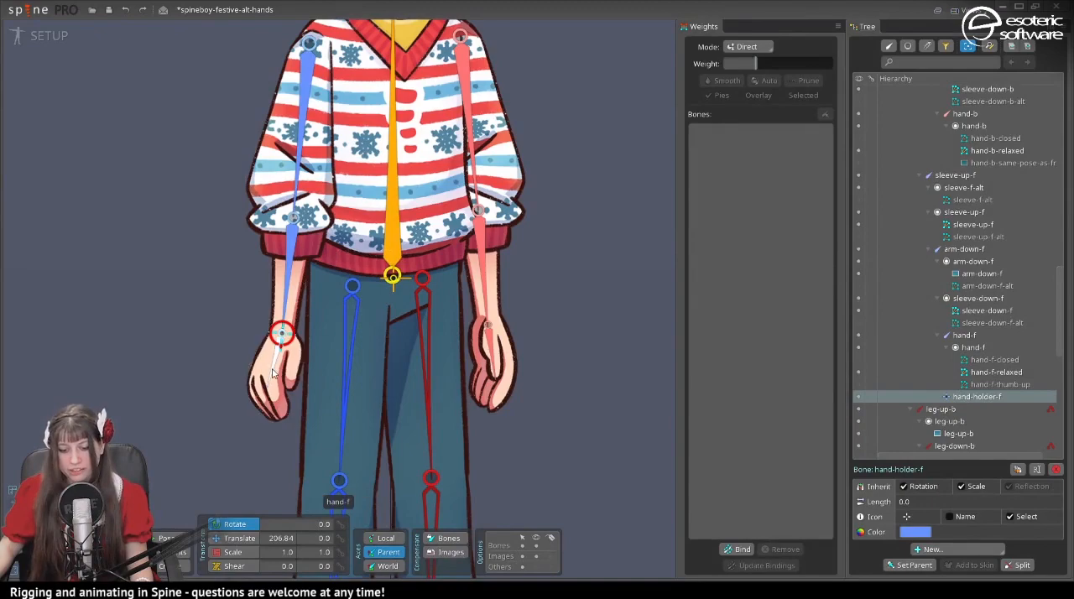
- Parent the hand-f bone to hand-holder-f, and add a matching hand-holder-b bone at the back wrist as the parent of hand-b
left_click(275, 370)
key("p")
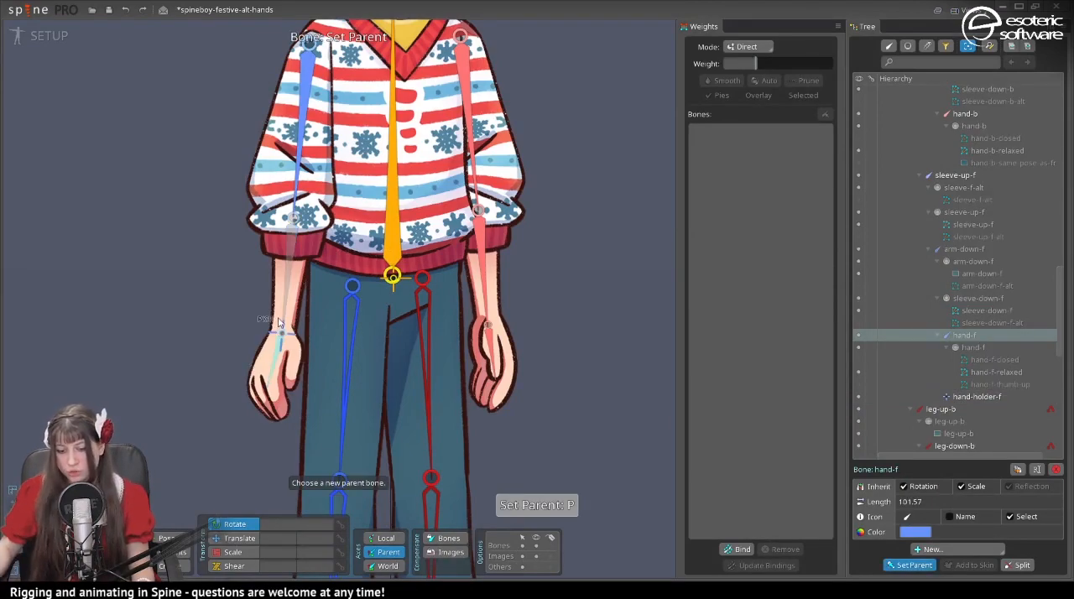
left_click(281, 333)
scroll(965, 252, "up", 3)
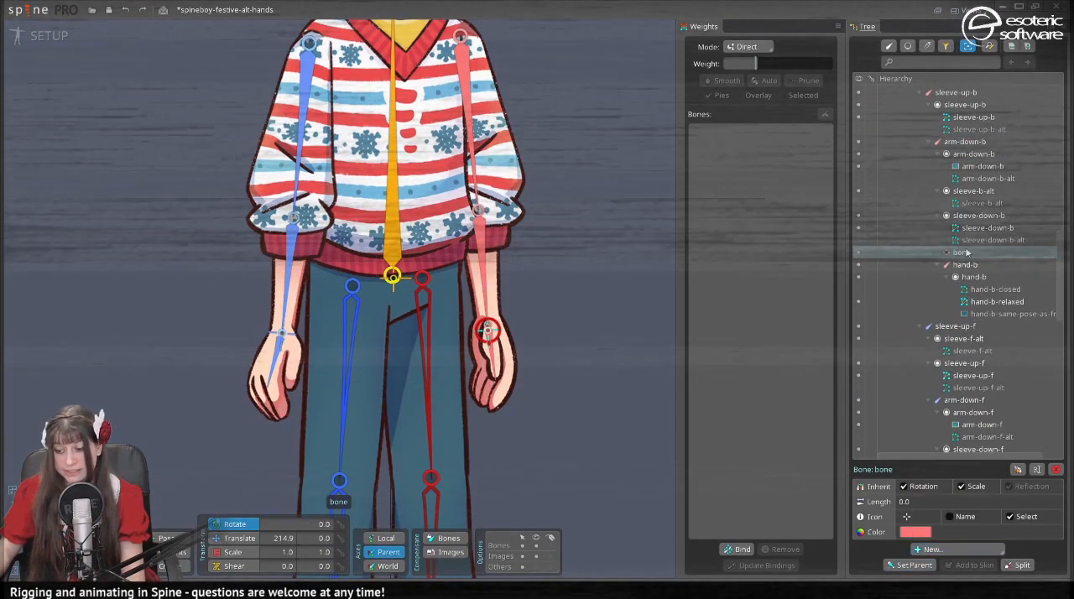
left_click(964, 252)
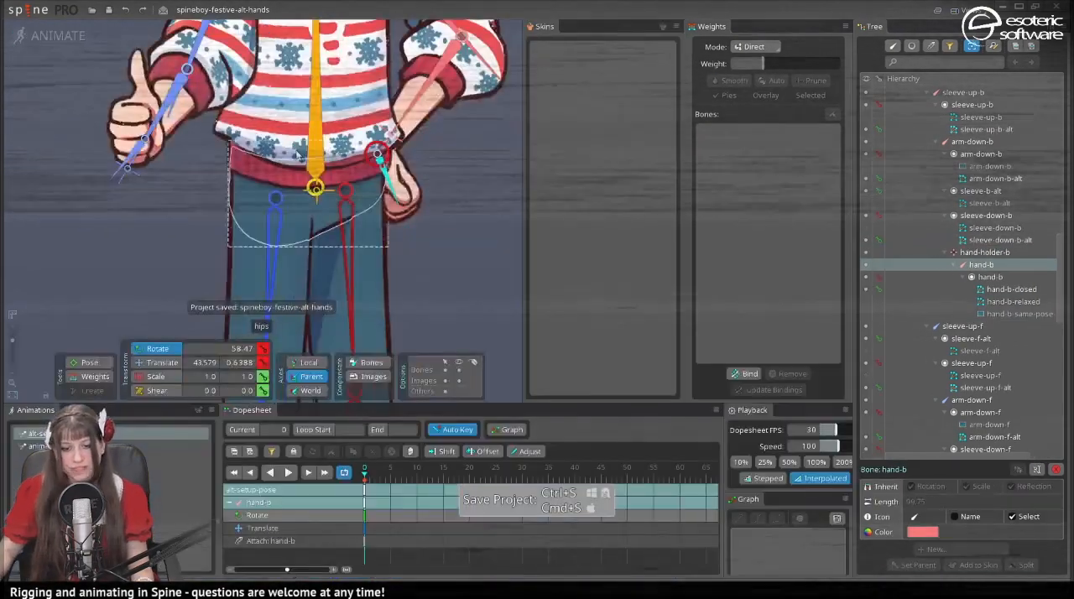
- In alt-setup-pose, cut the translate key from the hand-f bone and paste it onto hand-holder-f
left_click(128, 161)
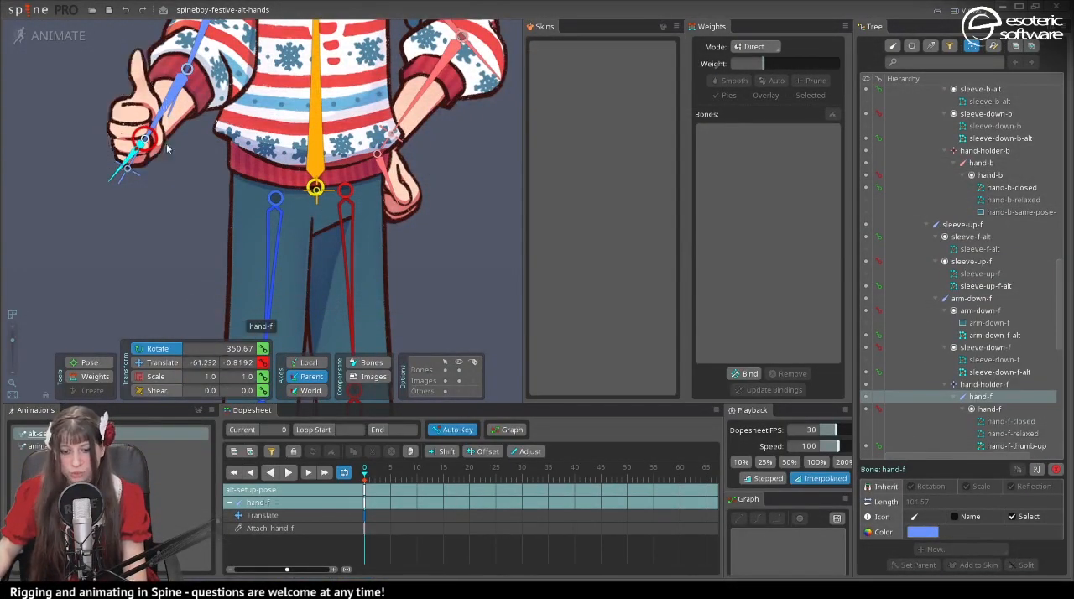
left_click(363, 516)
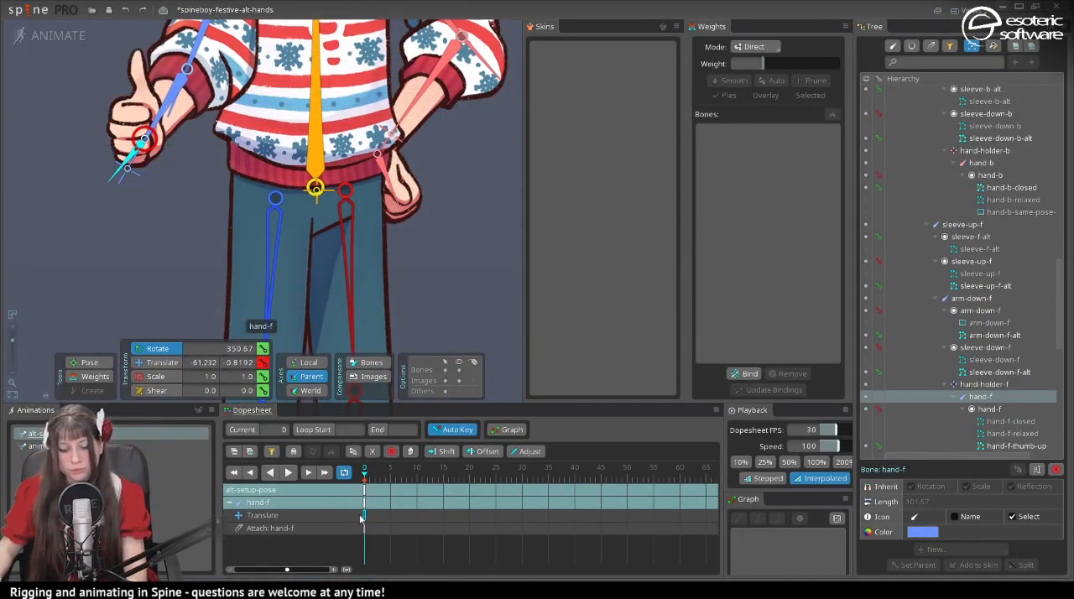
key("Delete")
key("space")
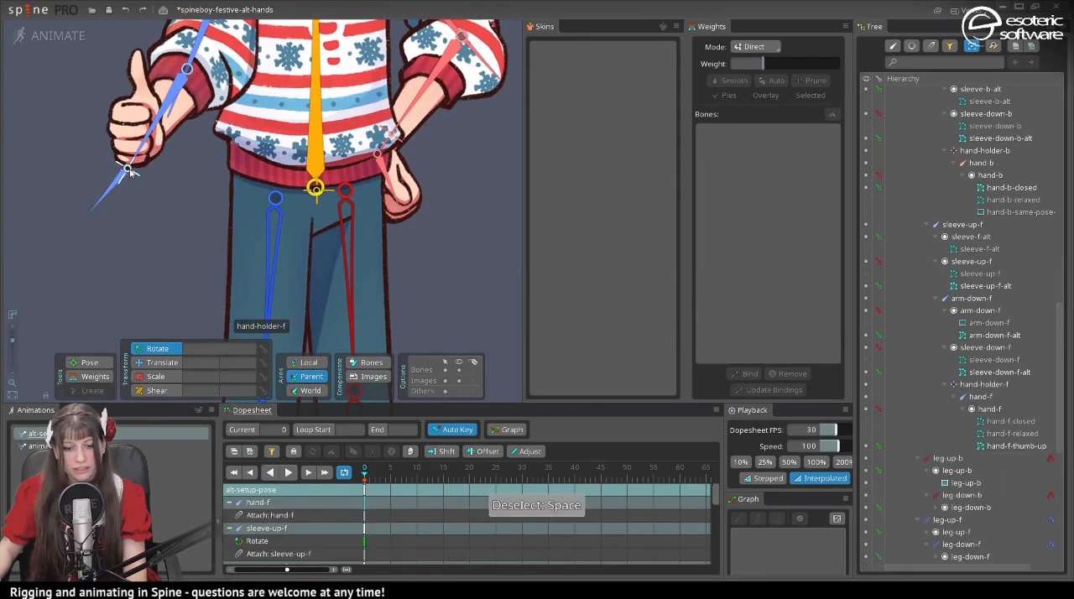
left_click(129, 171)
key("ctrl+v")
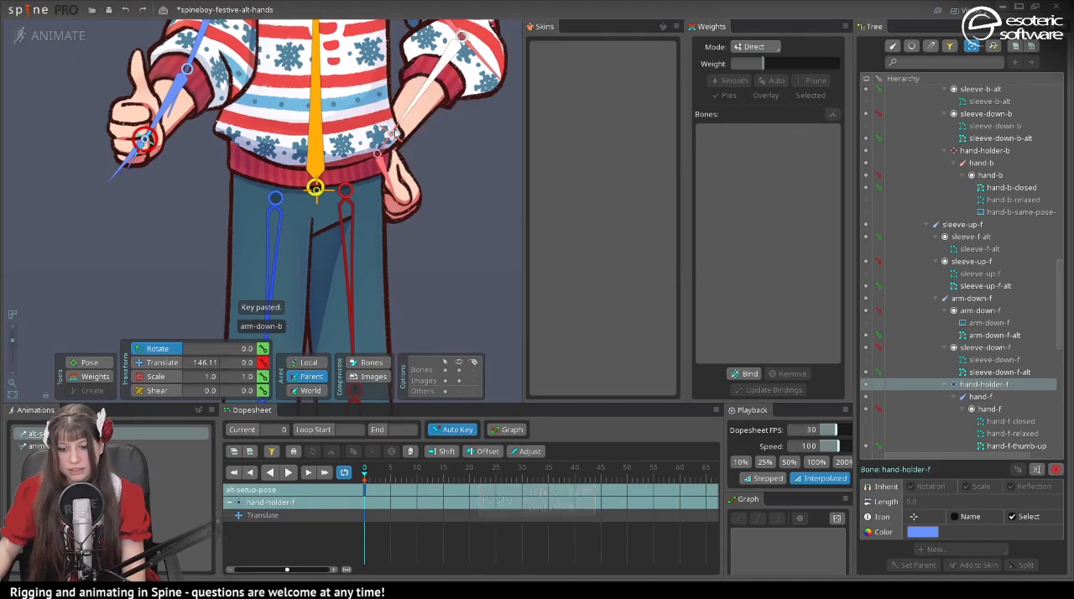
- Transfer the translate key at frame 0 from the hand-b bone to the hand-holder-b bone
left_click(385, 170)
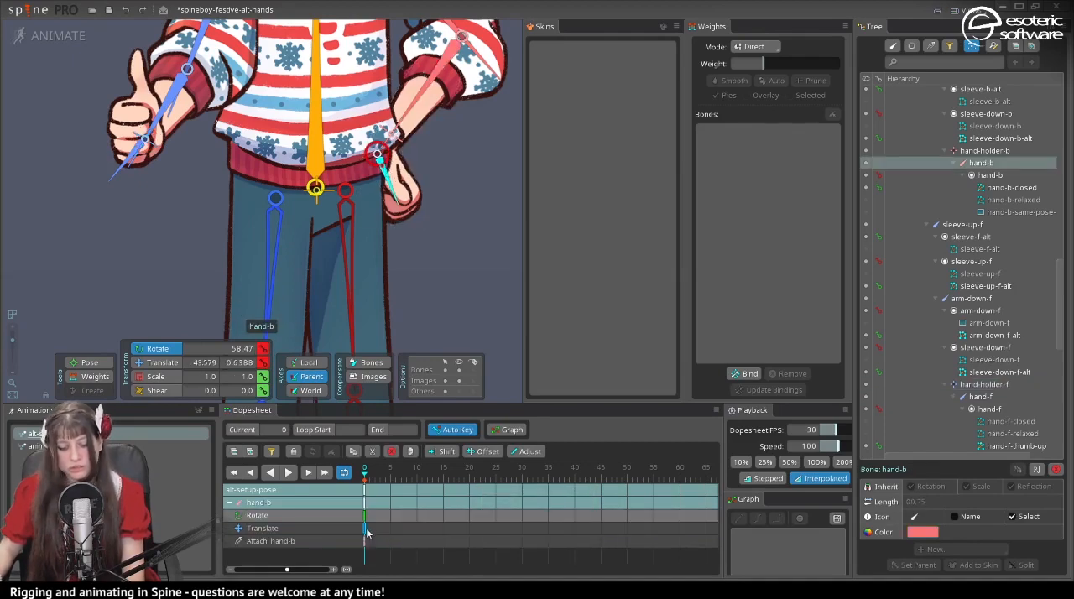
key("Home")
left_click_drag(138, 22, 133, 171)
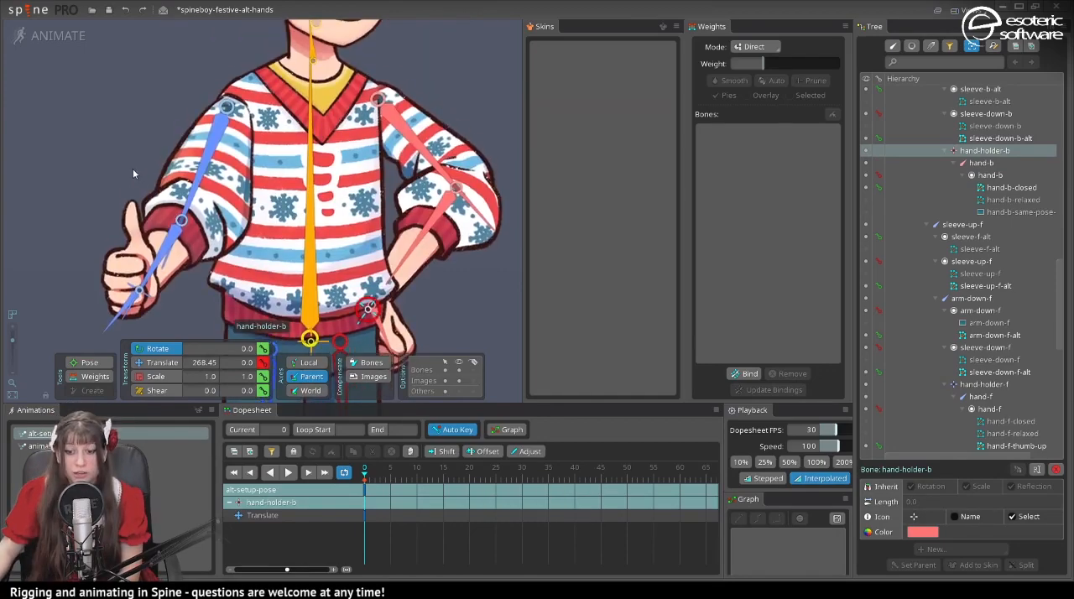
left_click_drag(178, 248, 197, 154)
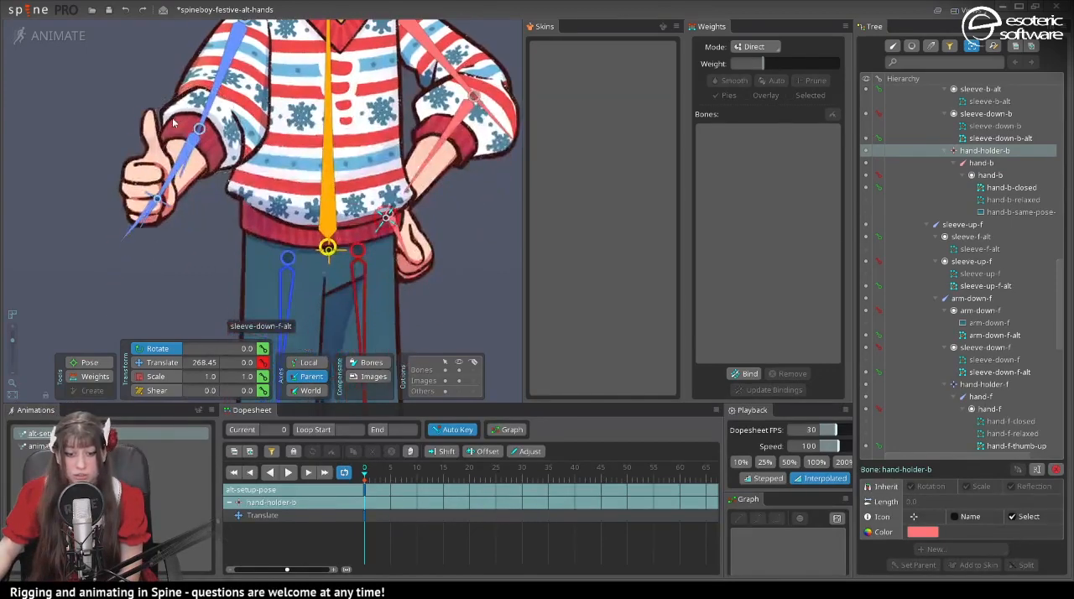
- Compare the hand-f bone between Setup and Animate modes, and rotate it to about 303° in alt-setup-pose
left_click(136, 235)
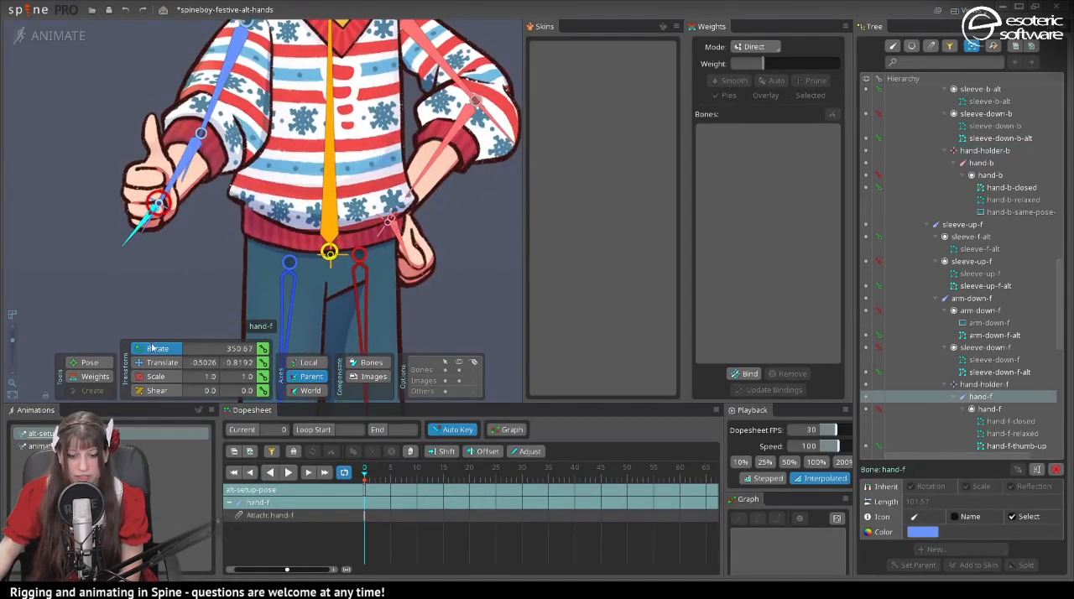
left_click(69, 35)
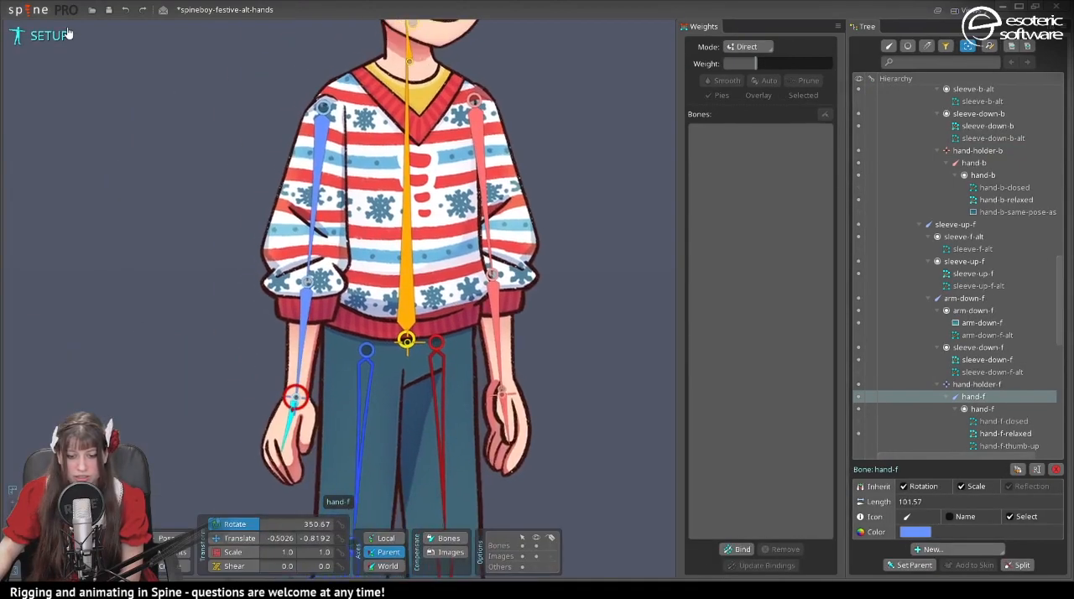
left_click(69, 35)
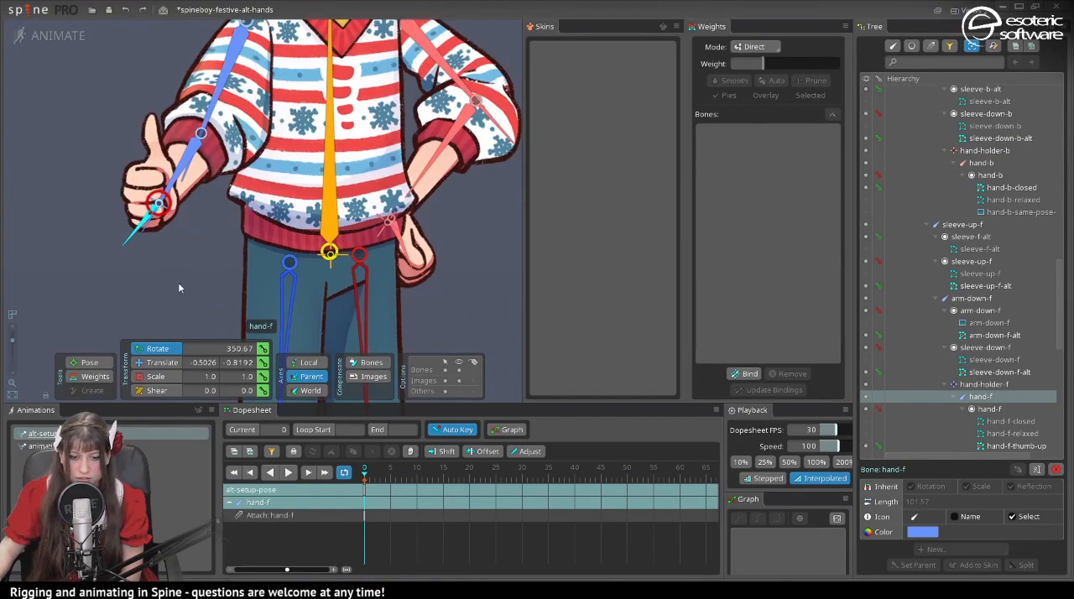
left_click_drag(178, 287, 116, 287)
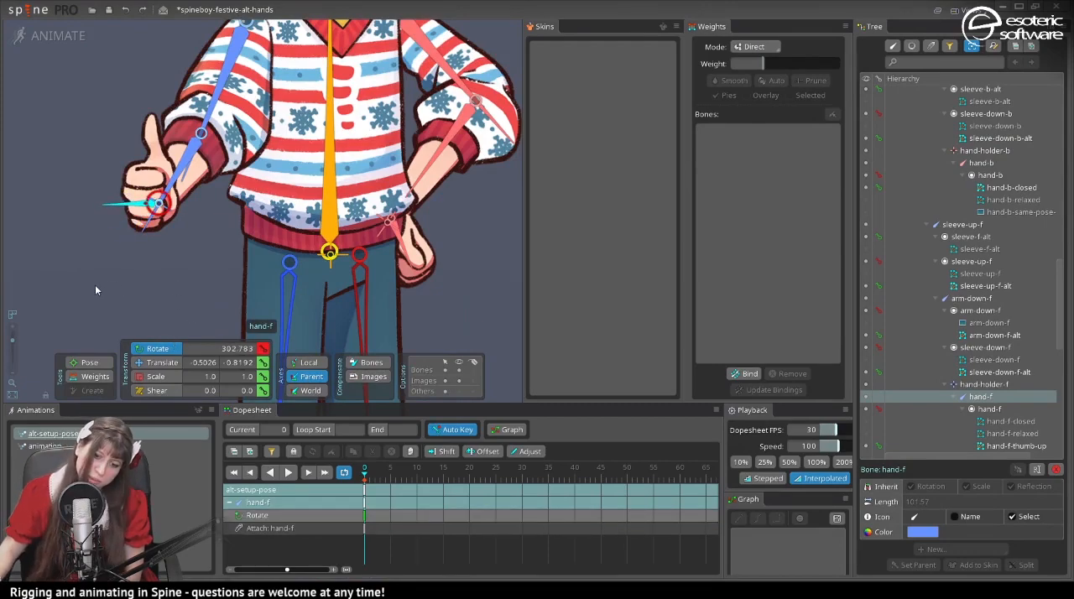
left_click_drag(295, 96, 260, 185)
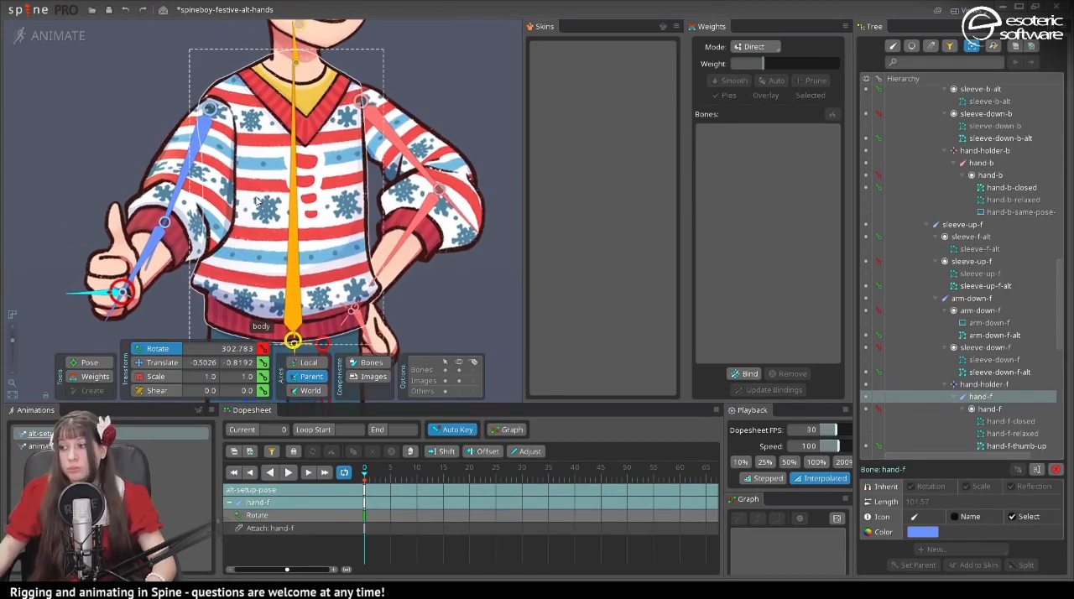
- Save the project as spineboy-festive-alt-hands-2 and return to Setup mode
left_click(215, 181)
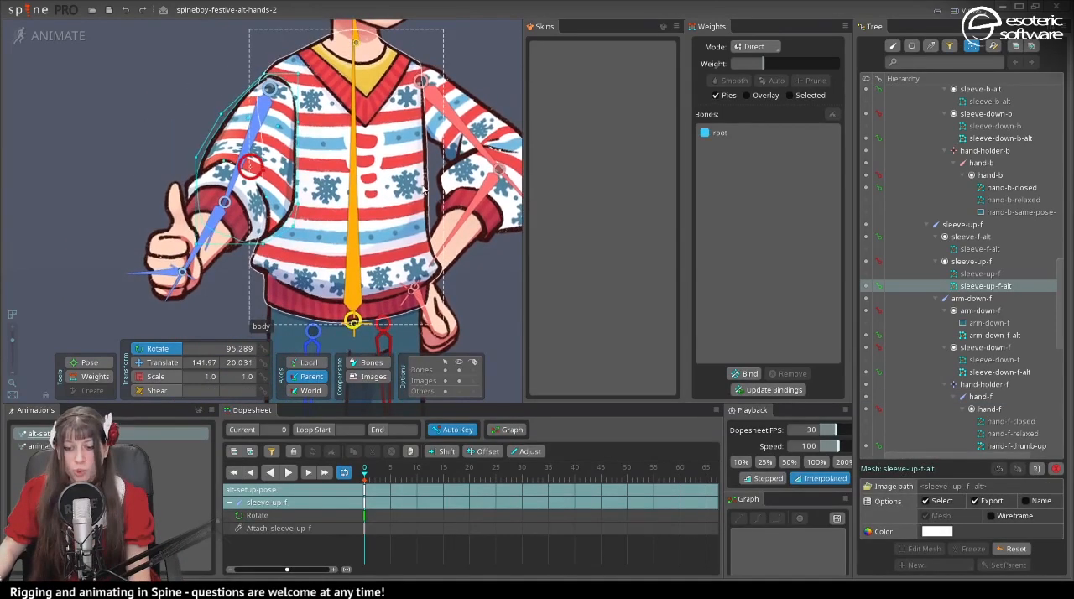
left_click_drag(412, 190, 378, 210)
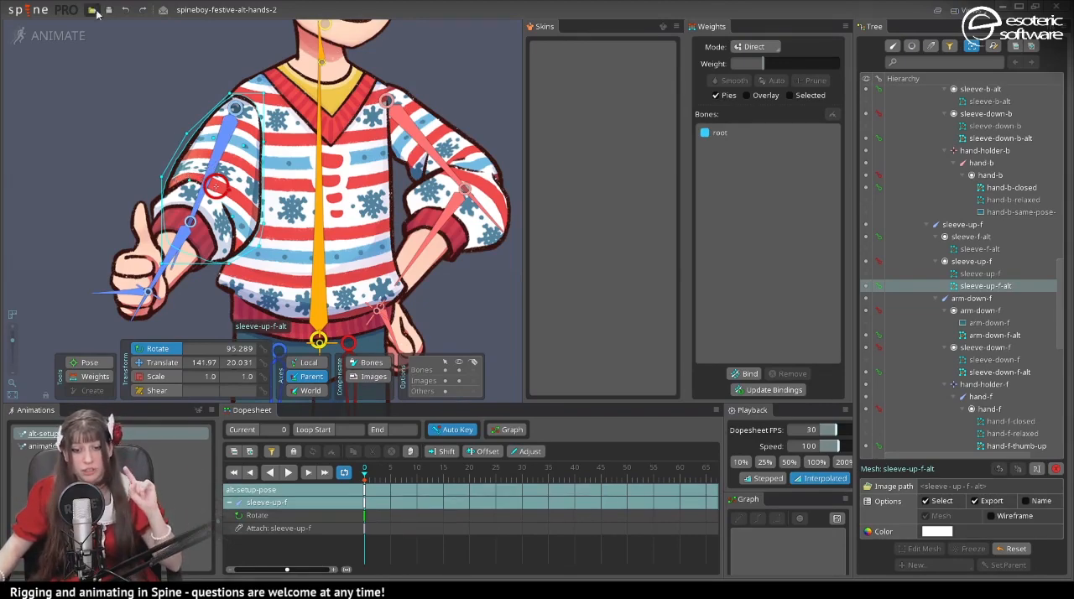
left_click(50, 35)
scroll(289, 302, "down", 2)
scroll(313, 243, "down", 1)
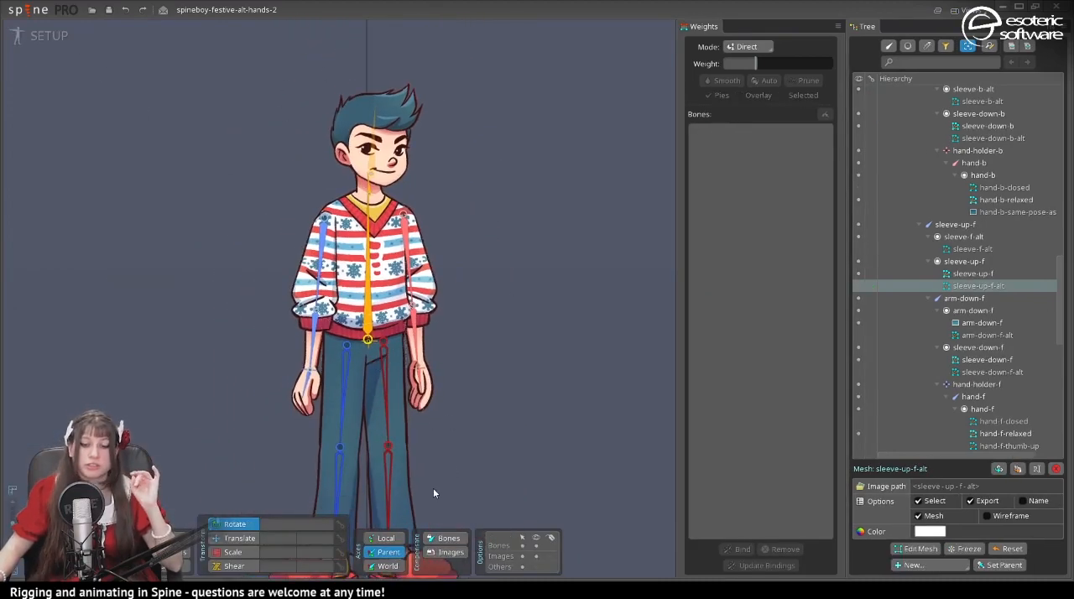
- In Animate mode, bind the sleeve-up-f-alt mesh to the sleeve-up-f and arm-down-f bones in alt-setup-pose
left_click(46, 35)
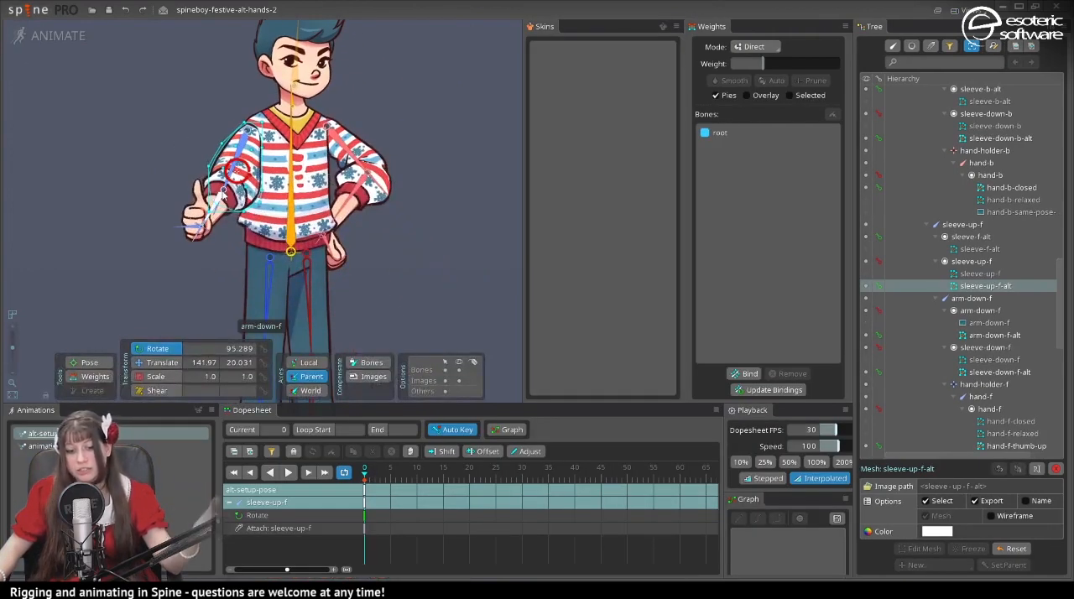
scroll(193, 237, "up", 2)
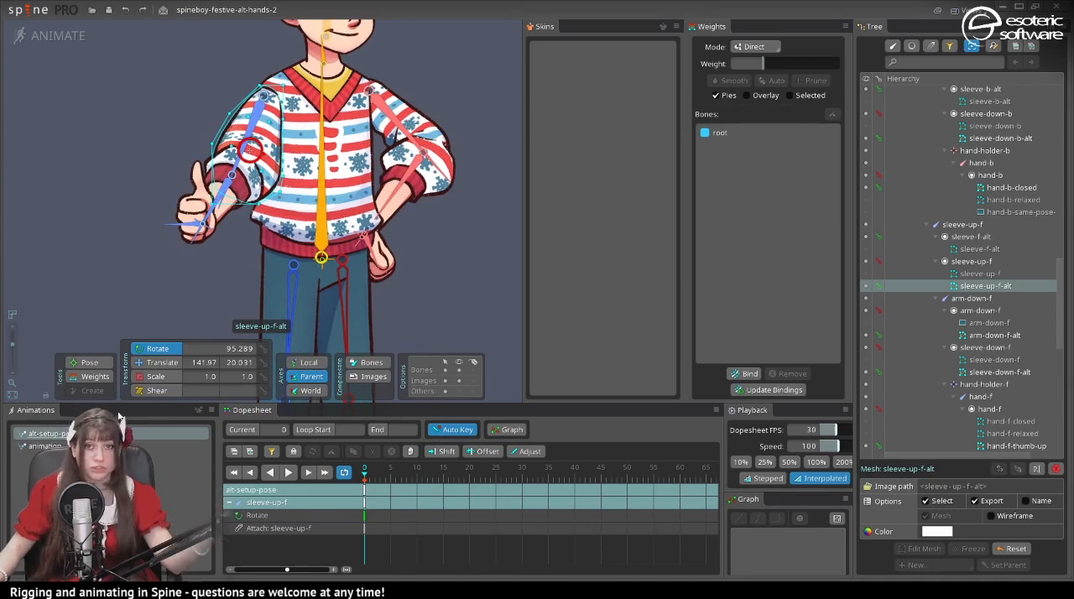
scroll(94, 201, "up", 3)
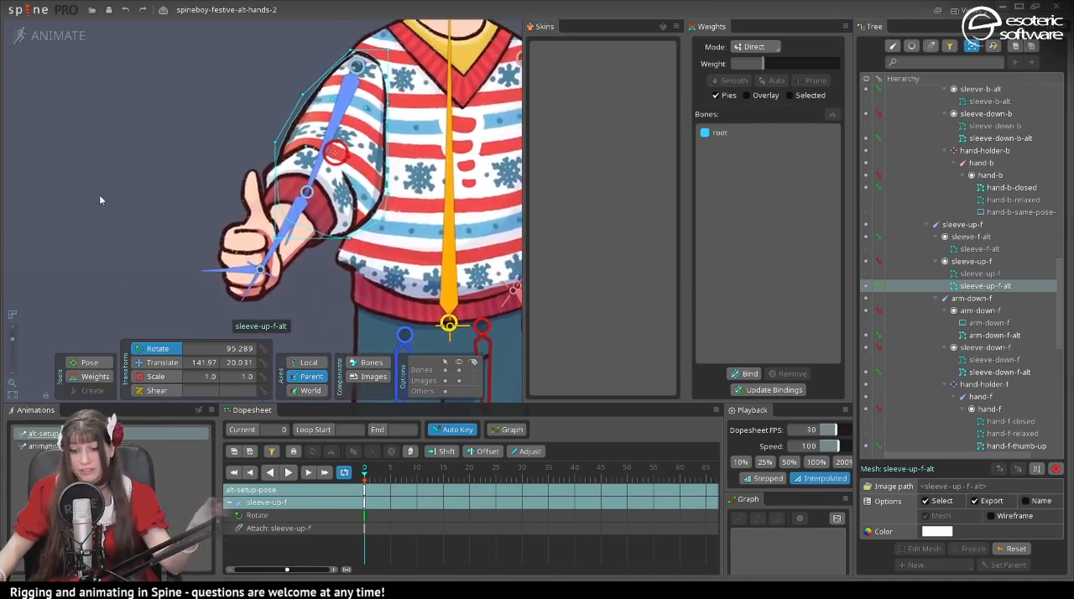
left_click(745, 374)
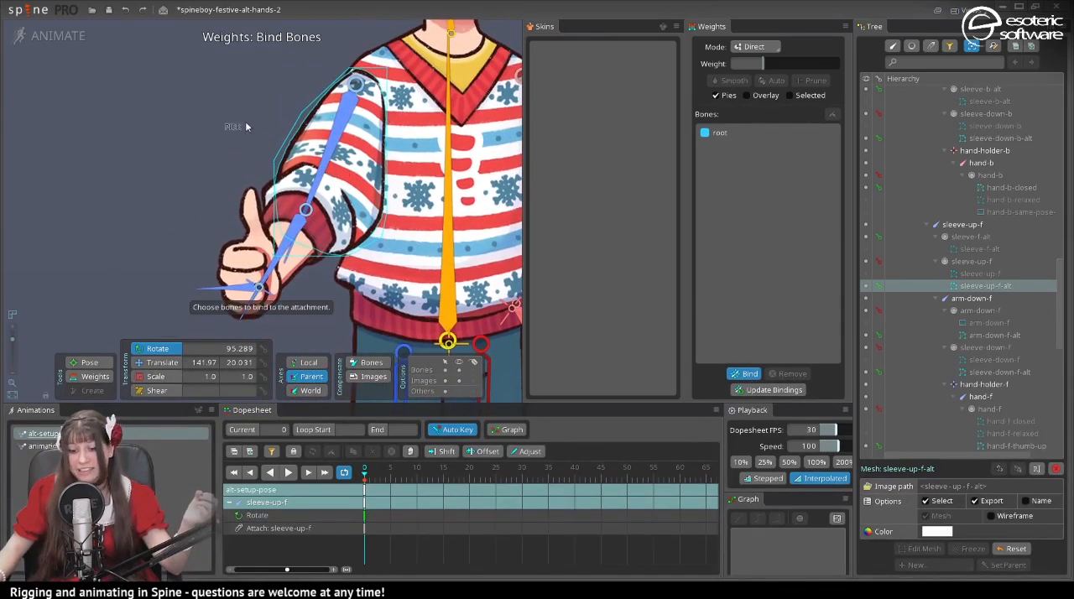
left_click_drag(353, 144, 315, 167)
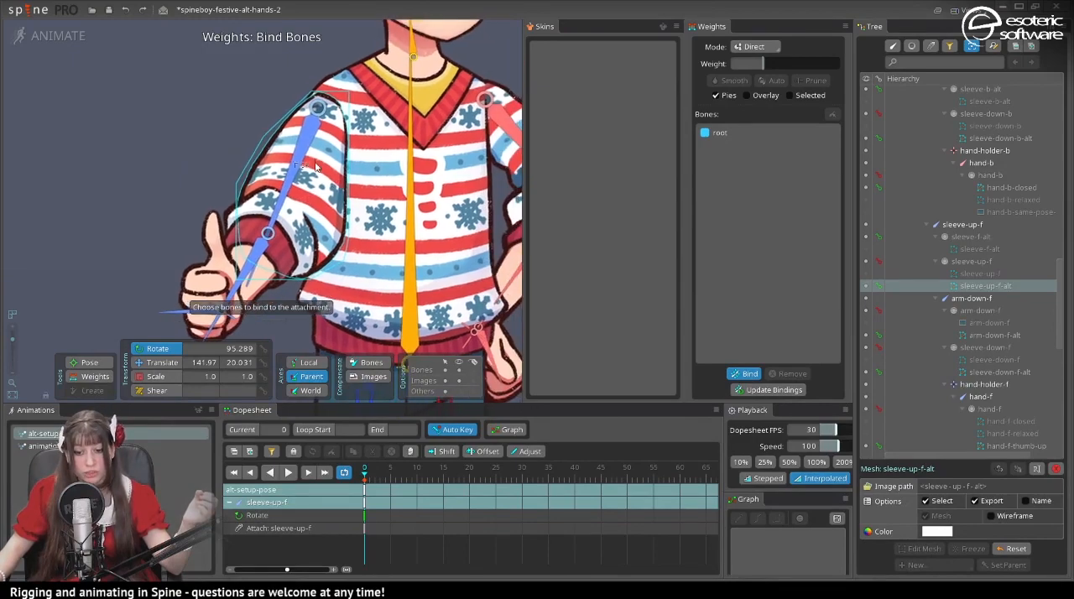
left_click(313, 167)
left_click(247, 264)
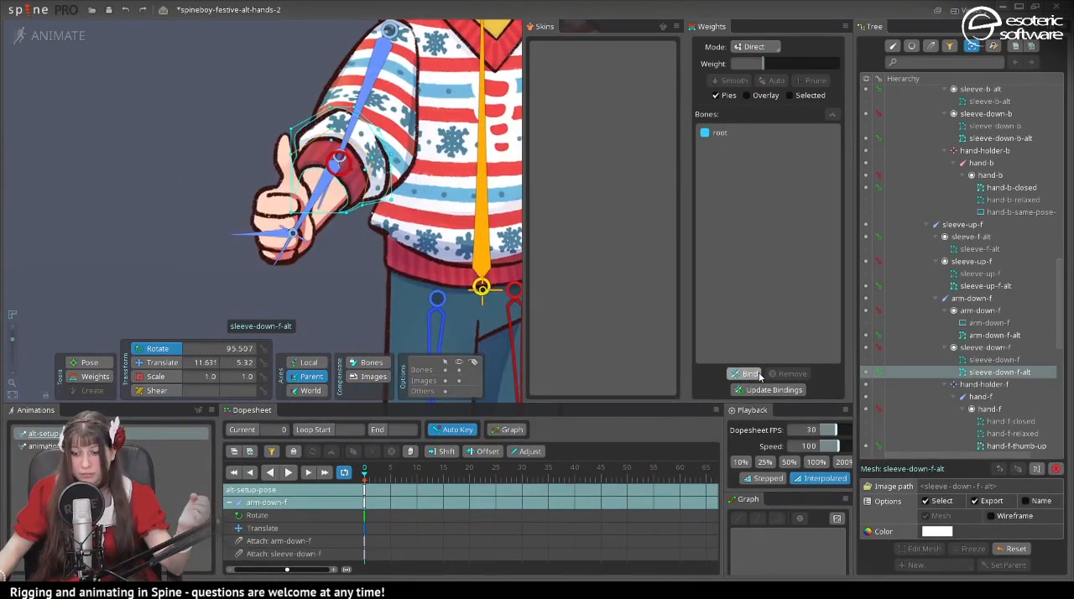
left_click(743, 373)
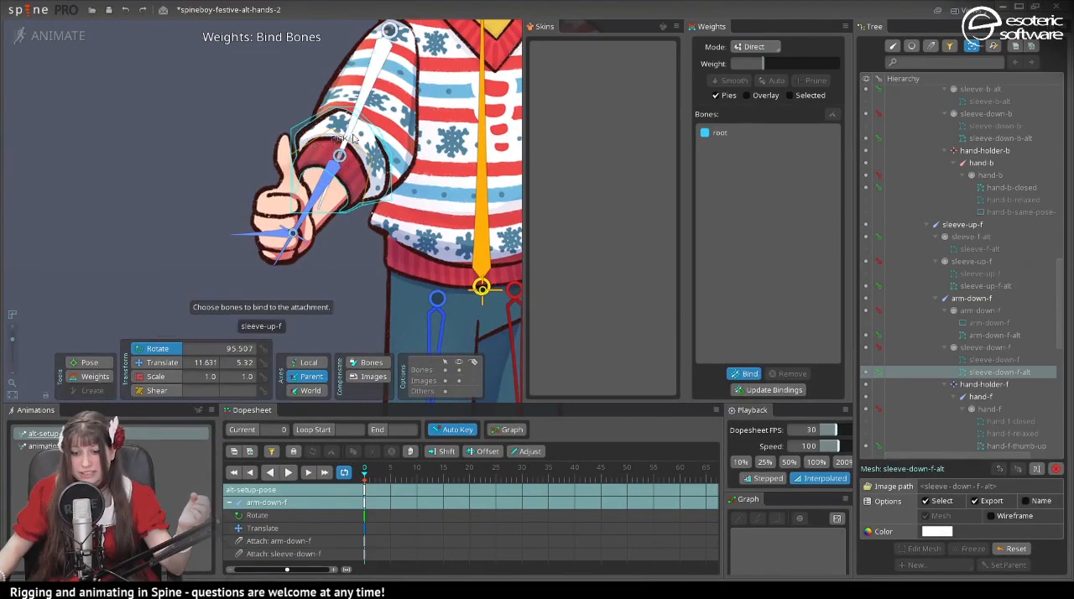
- Bind the sleeve-down-f-alt mesh to the sleeve-up-f, arm-down-f and hand-holder-f bones
left_click(352, 140)
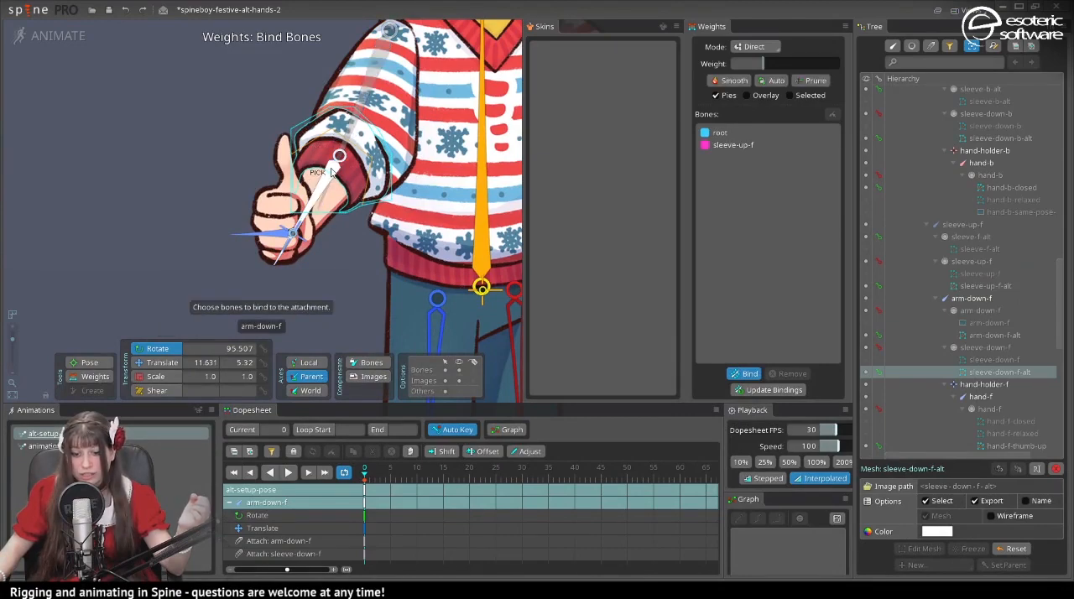
left_click(332, 172)
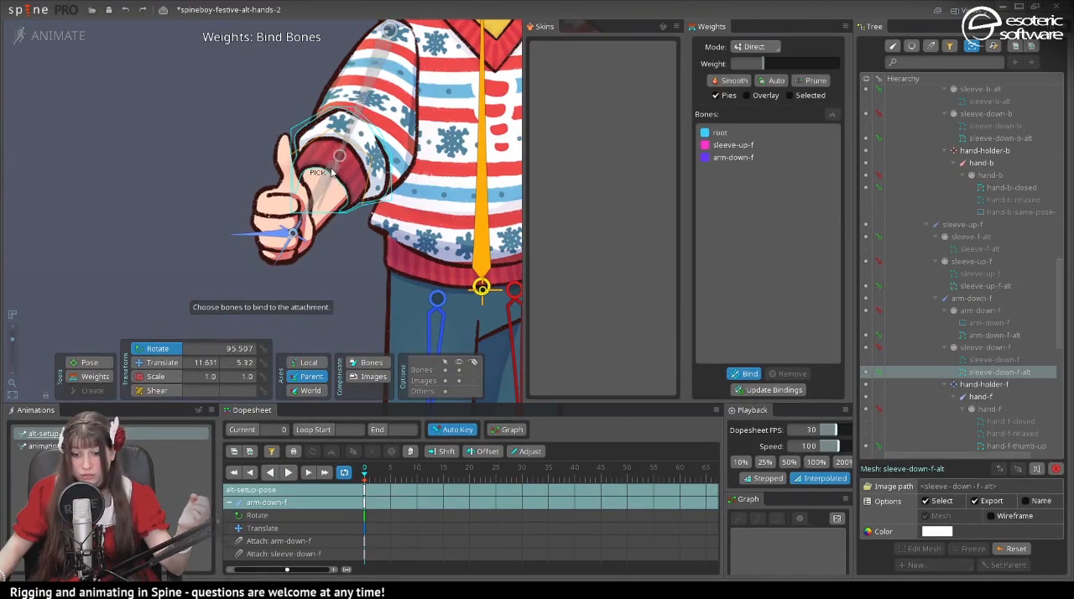
left_click(293, 235)
left_click(741, 374)
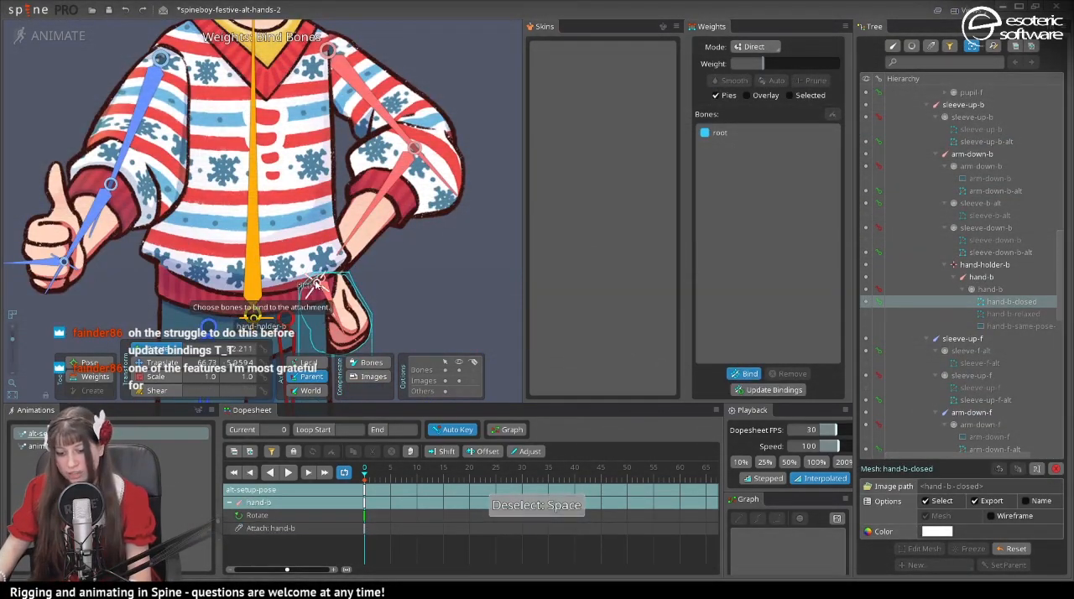
- Bind the hand-b-closed mesh to the hand-holder-b and hand-b bones, and clear the selection
left_click(327, 304)
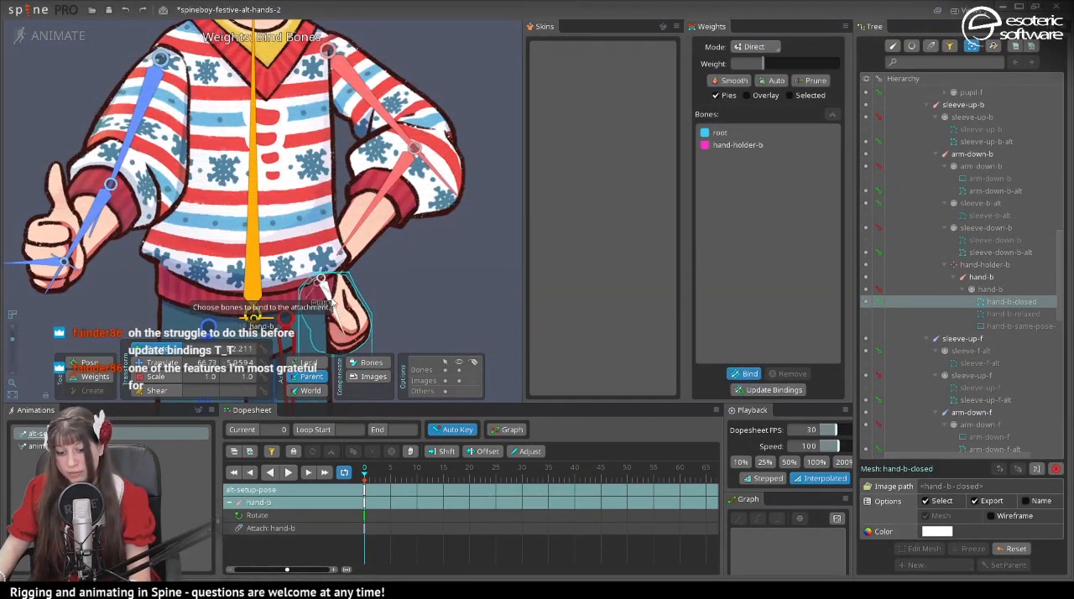
left_click(332, 304)
left_click(752, 374)
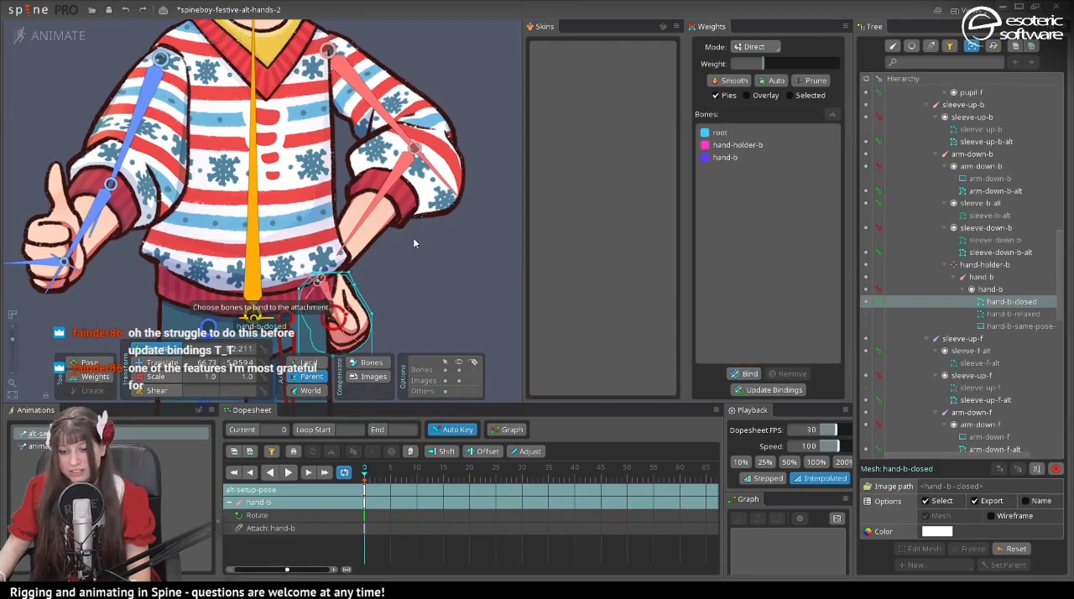
key("space")
- Copy all alt-setup-pose keys at frame 0 and paste them into a new animation named test-animation
scroll(394, 250, "down", 4)
scroll(374, 239, "down", 5)
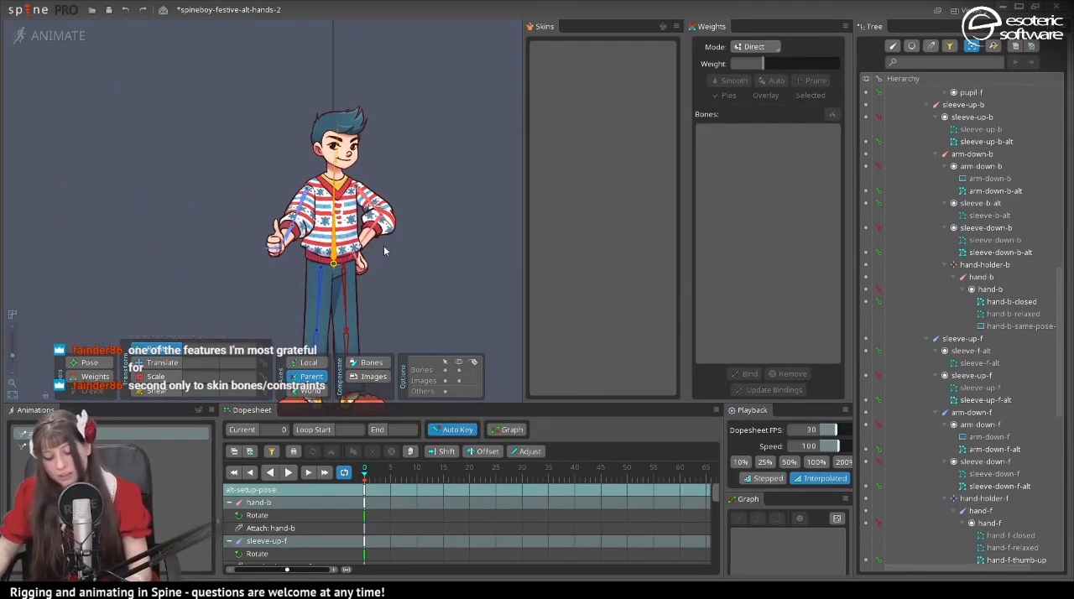
left_click(363, 495)
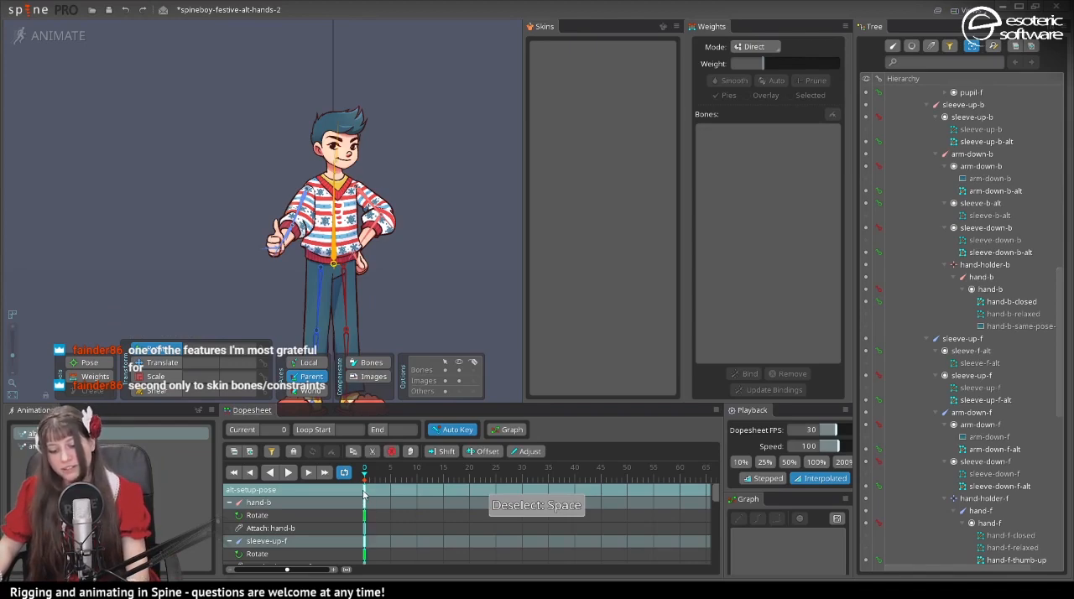
key("ctrl+c")
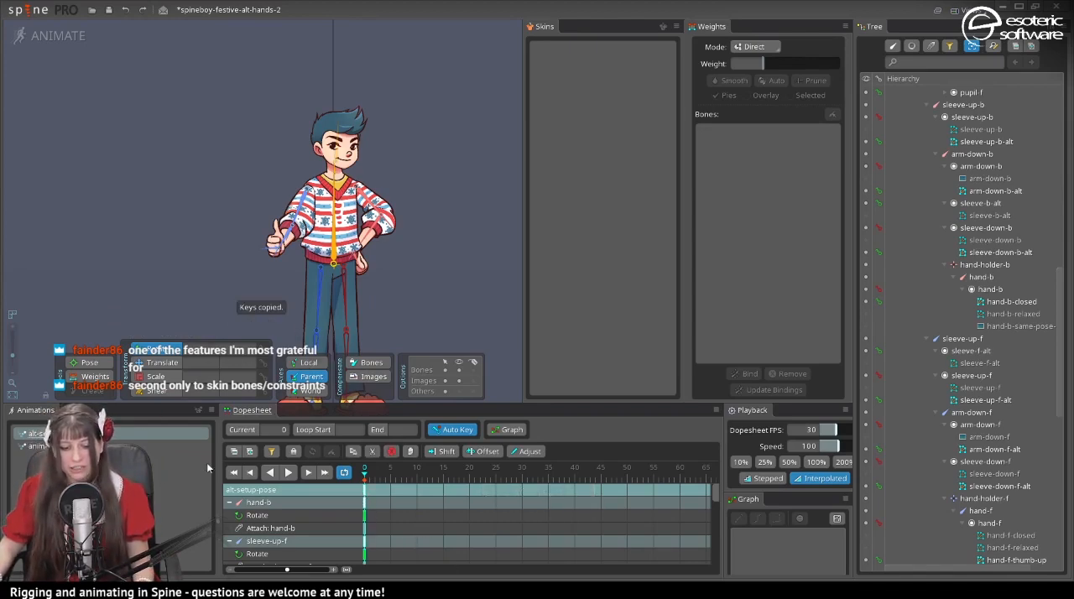
left_click(194, 410)
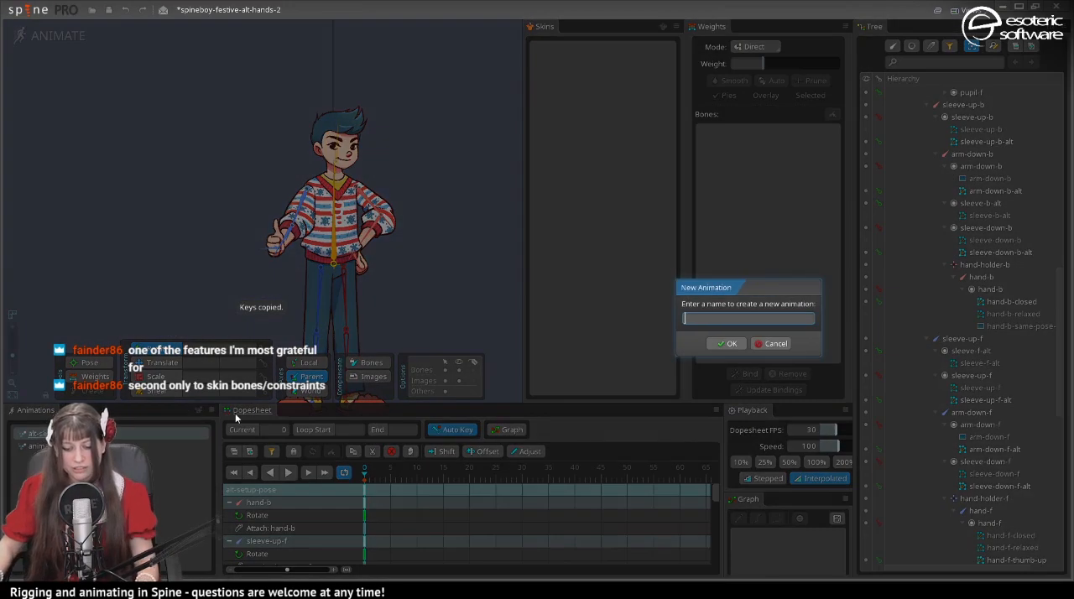
type("test-animation")
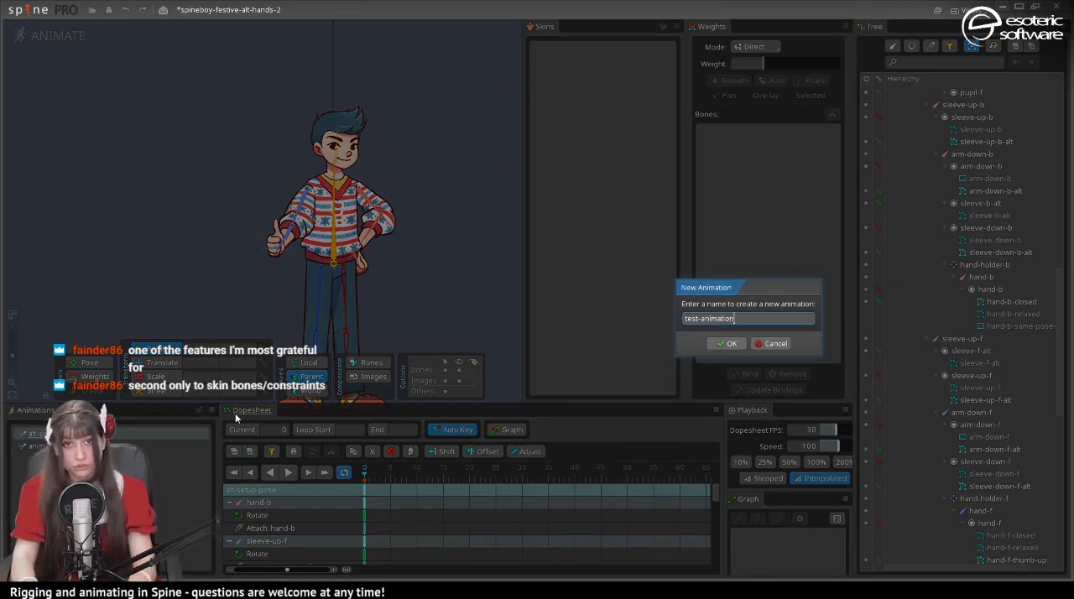
key("Return")
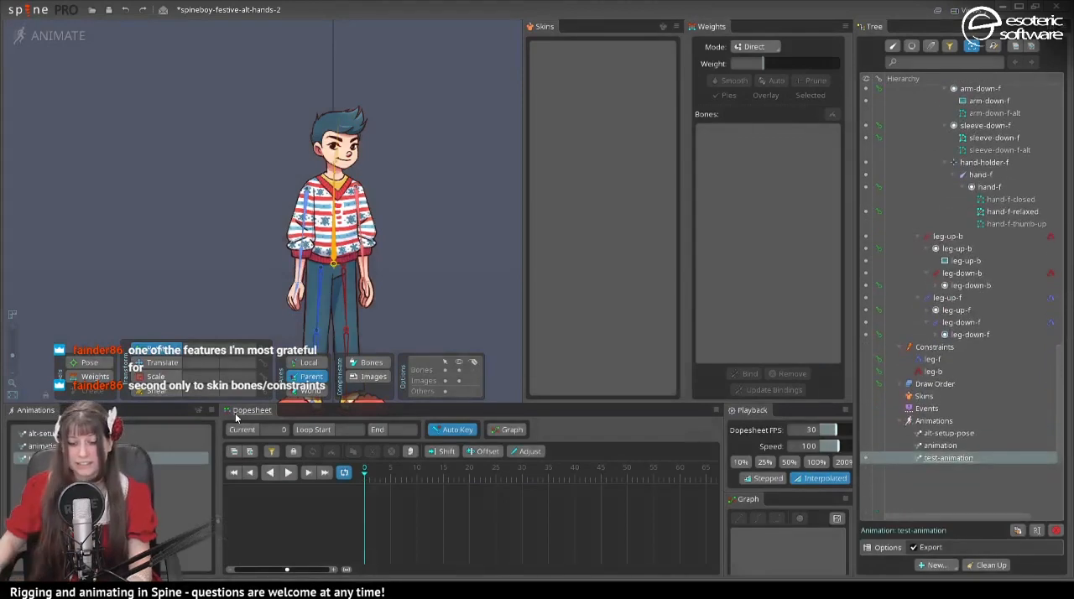
key("ctrl+v")
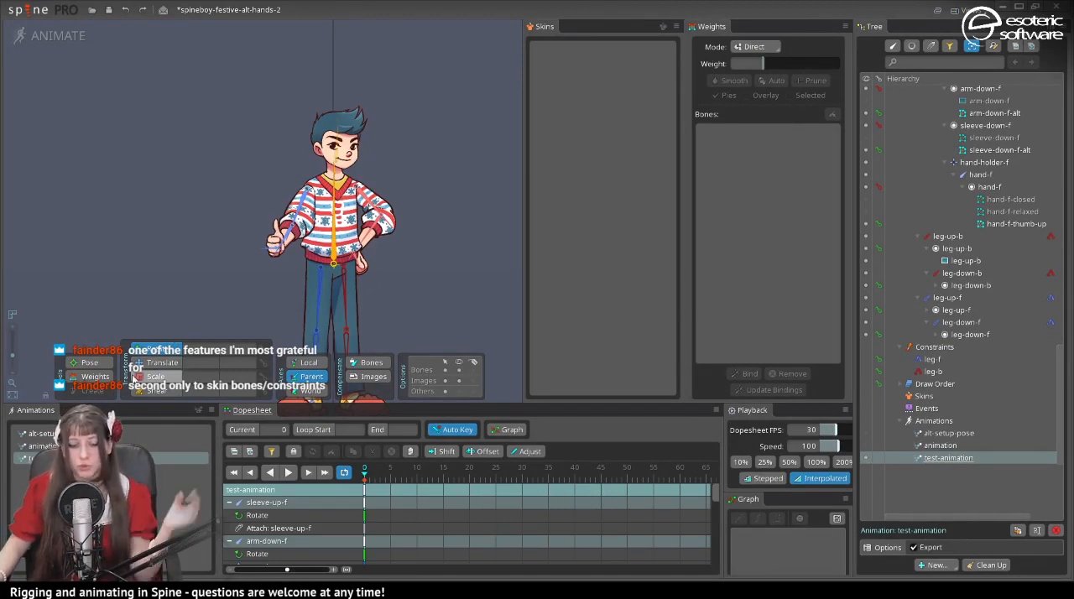
- In test-animation, rotate the sleeve-up-f bone outward to raise the front arm away from the body
scroll(134, 301, "up", 3)
scroll(197, 196, "up", 3)
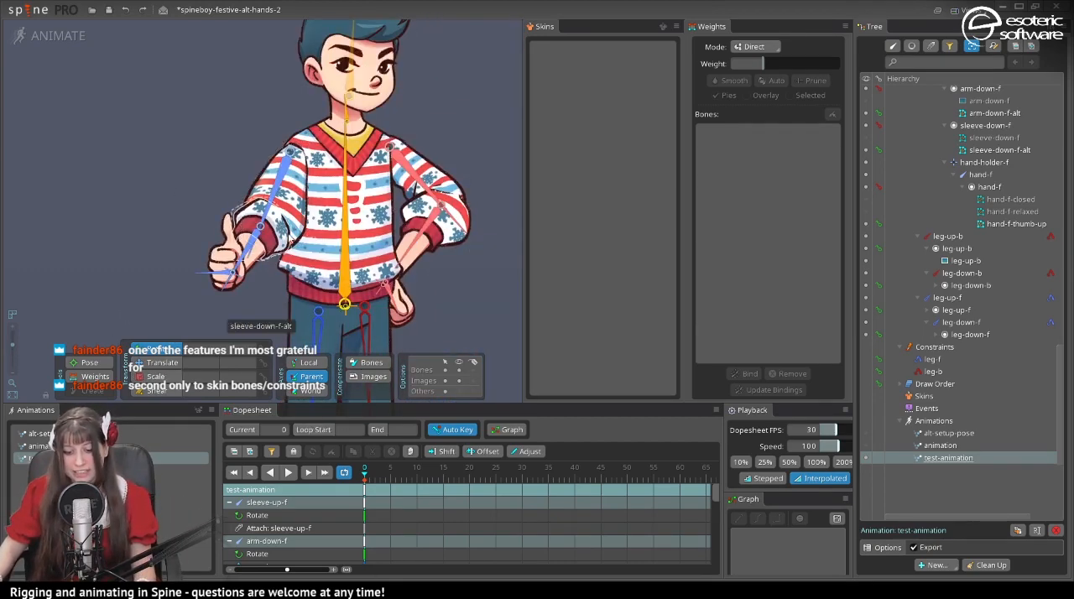
left_click(275, 198)
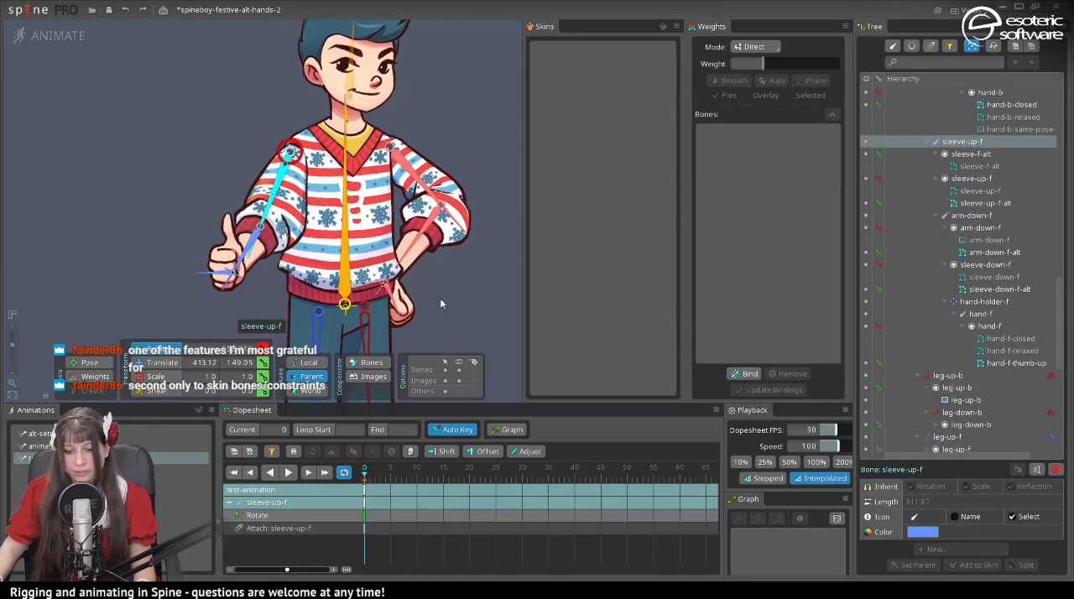
left_click_drag(441, 303, 124, 379)
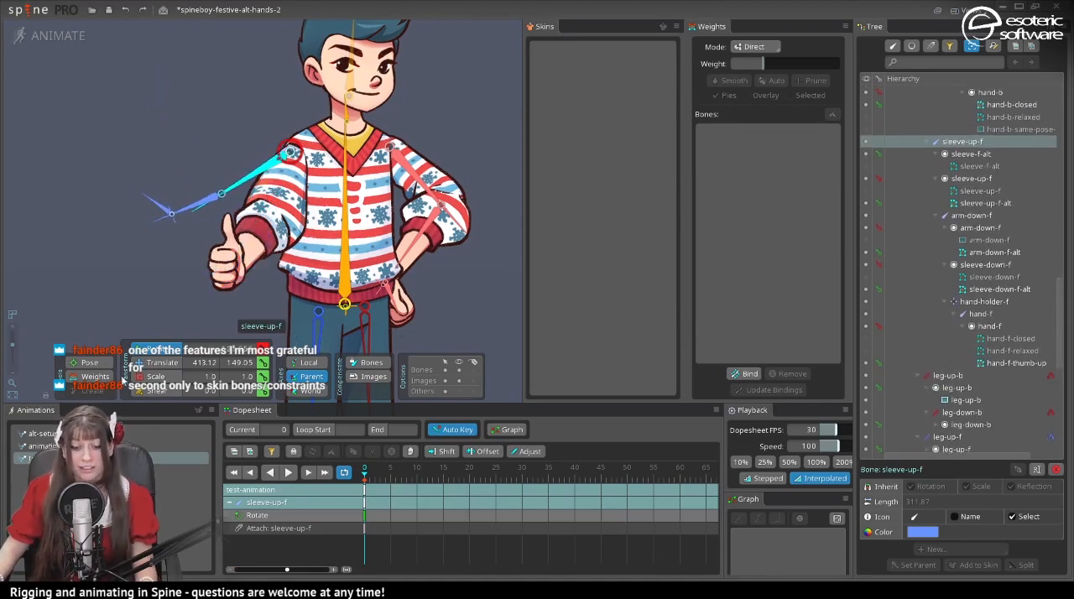
- With the Weights tool, set all sleeve-up-f-alt vertices to weight 100 on the sleeve-up-f bone
left_click(97, 378)
left_click(281, 243)
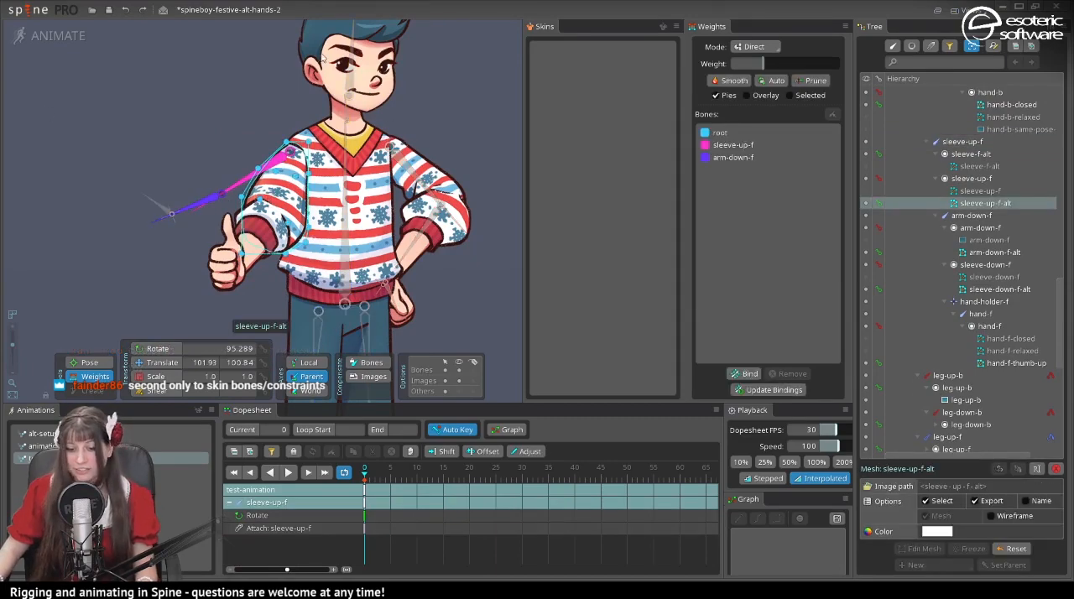
left_click_drag(130, 87, 411, 327)
left_click(748, 146)
left_click_drag(778, 65, 931, 89)
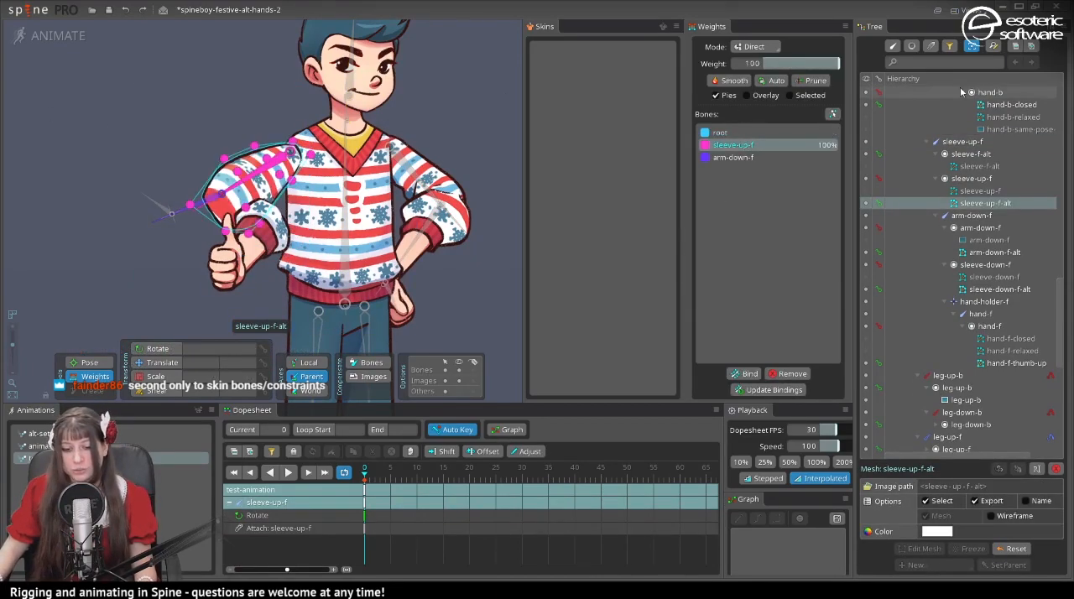
- Set all vertices of the sleeve-down-f-alt mesh to weight 100 on the arm-down-f bone
left_click(254, 235)
left_click(254, 235)
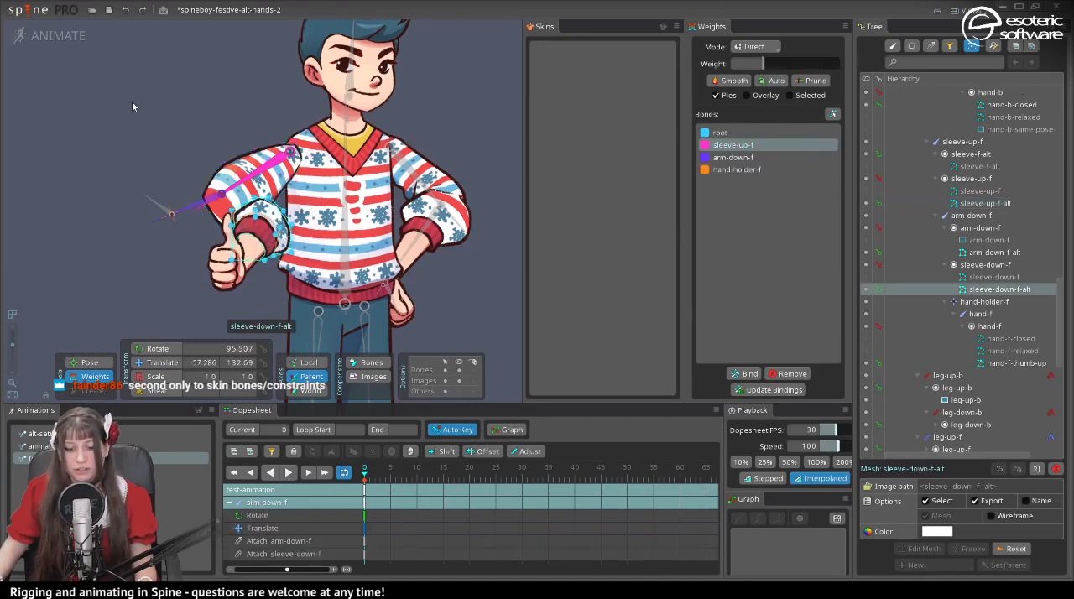
left_click_drag(155, 130, 418, 374)
left_click(732, 157)
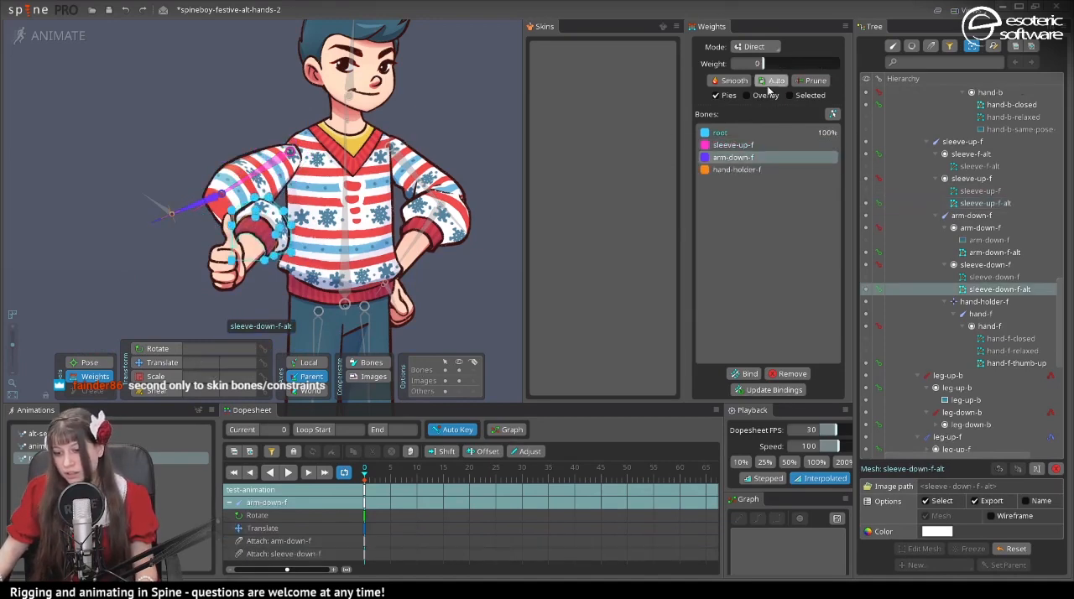
left_click_drag(759, 64, 872, 68)
- Return to alt-setup-pose and bind the arm-down-f-alt mesh to the sleeve-up-f, arm-down-f and hand-holder-f bones
left_click(255, 236)
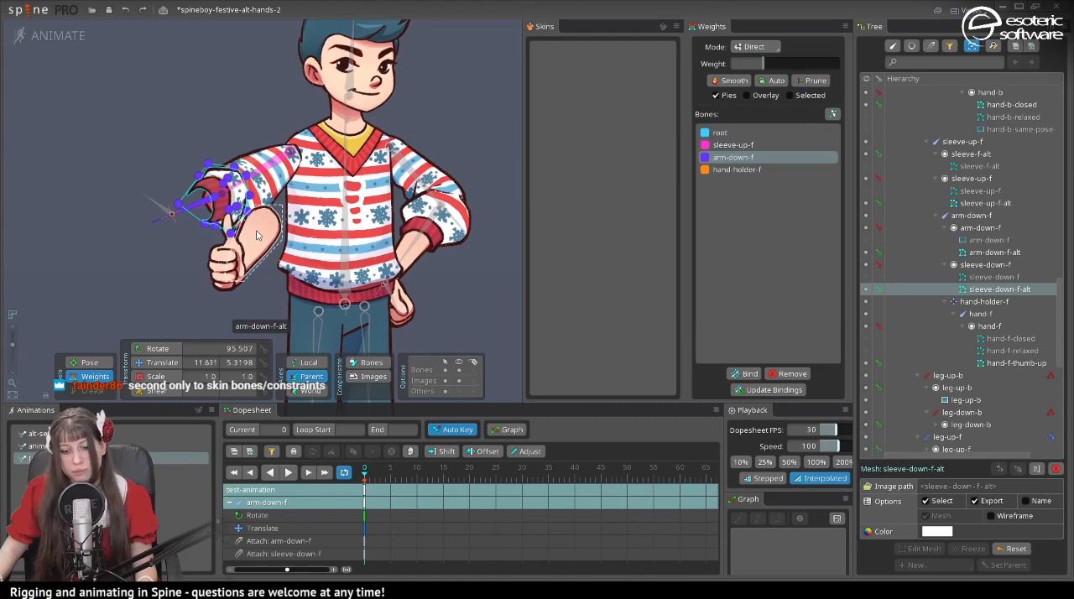
left_click(255, 236)
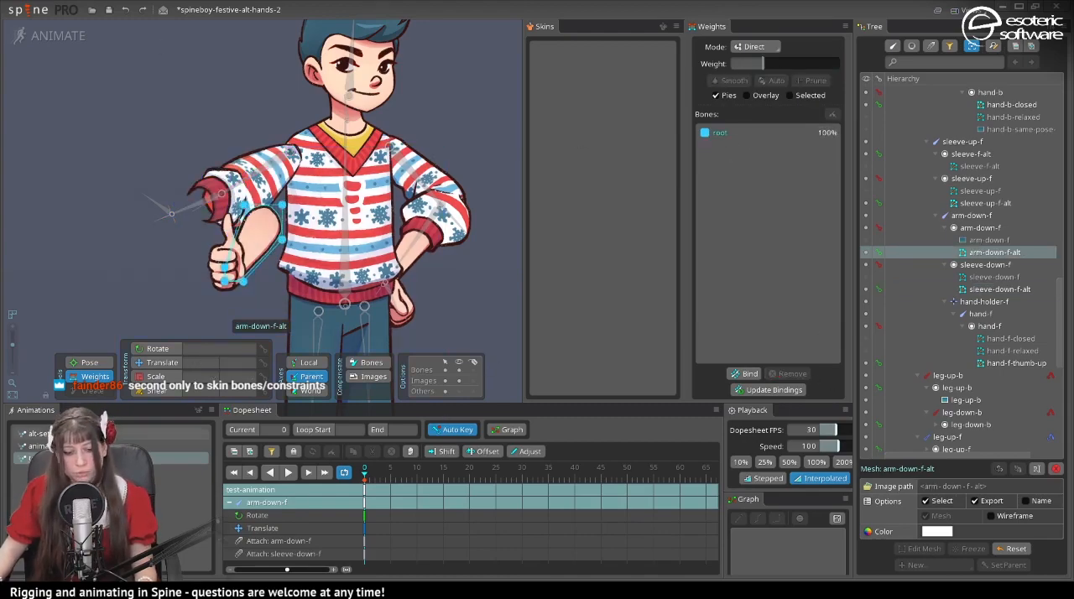
left_click(165, 430)
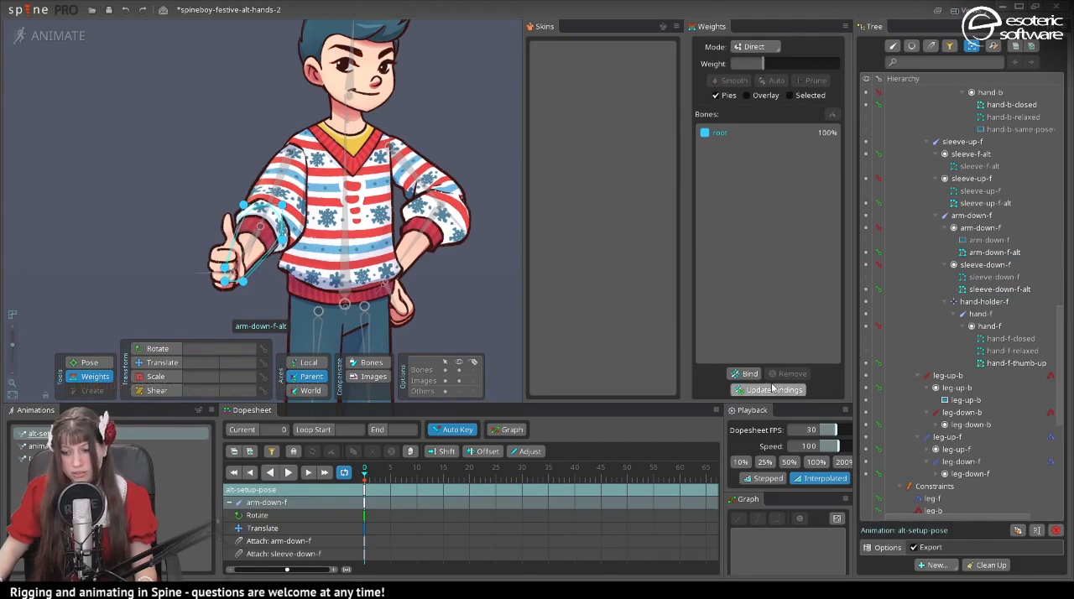
left_click(736, 373)
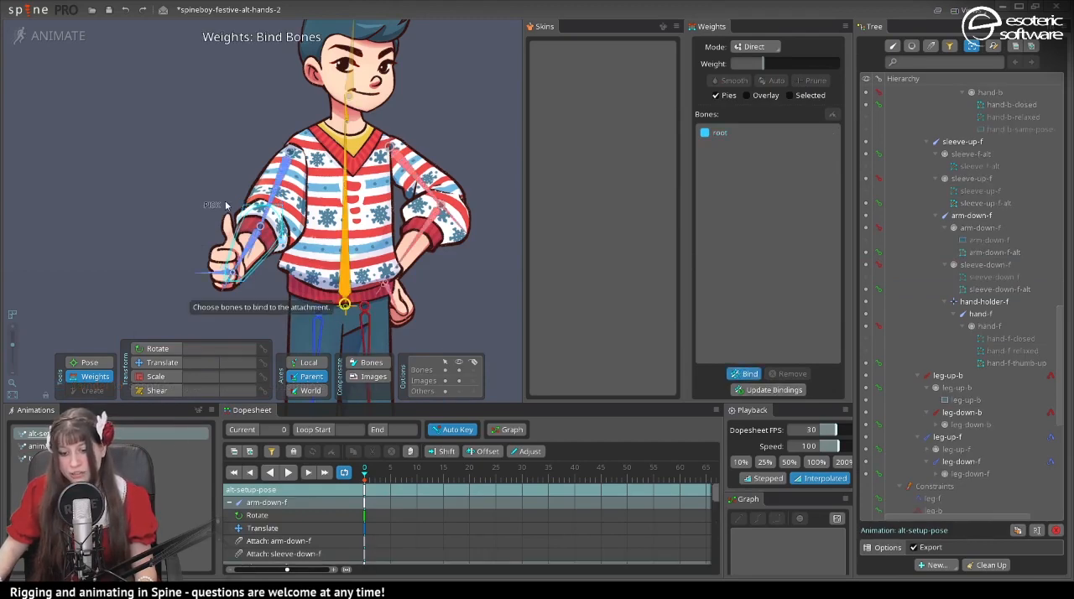
left_click(258, 243)
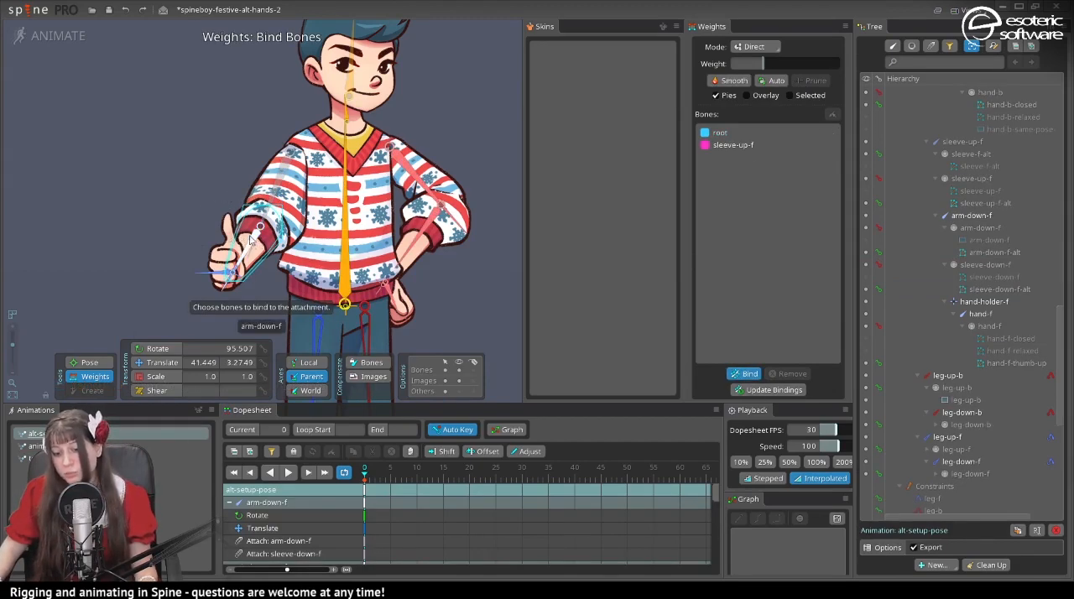
left_click(236, 270)
left_click(233, 274)
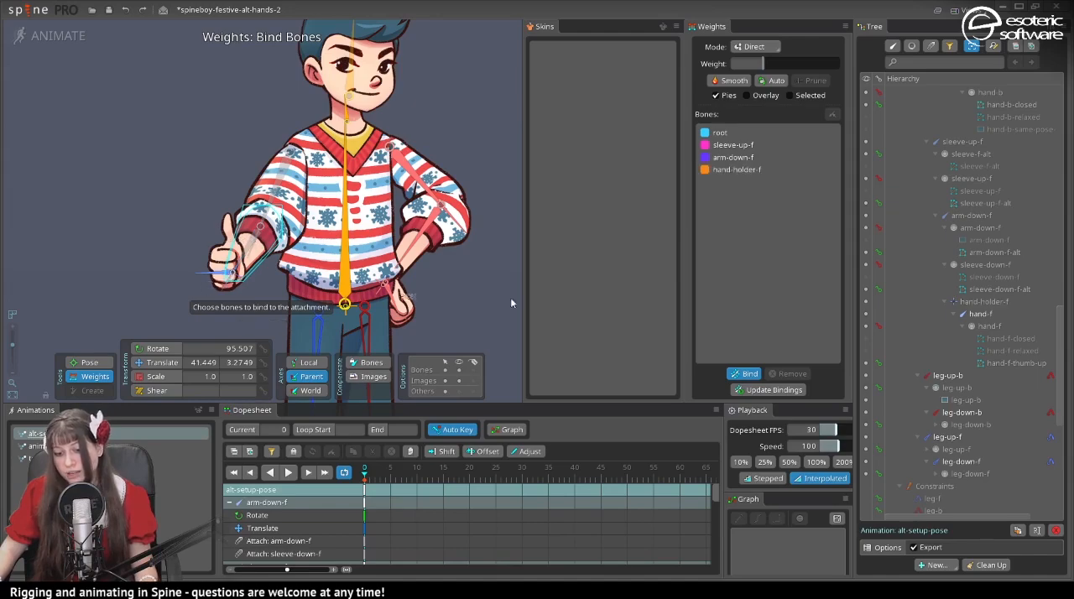
left_click(749, 373)
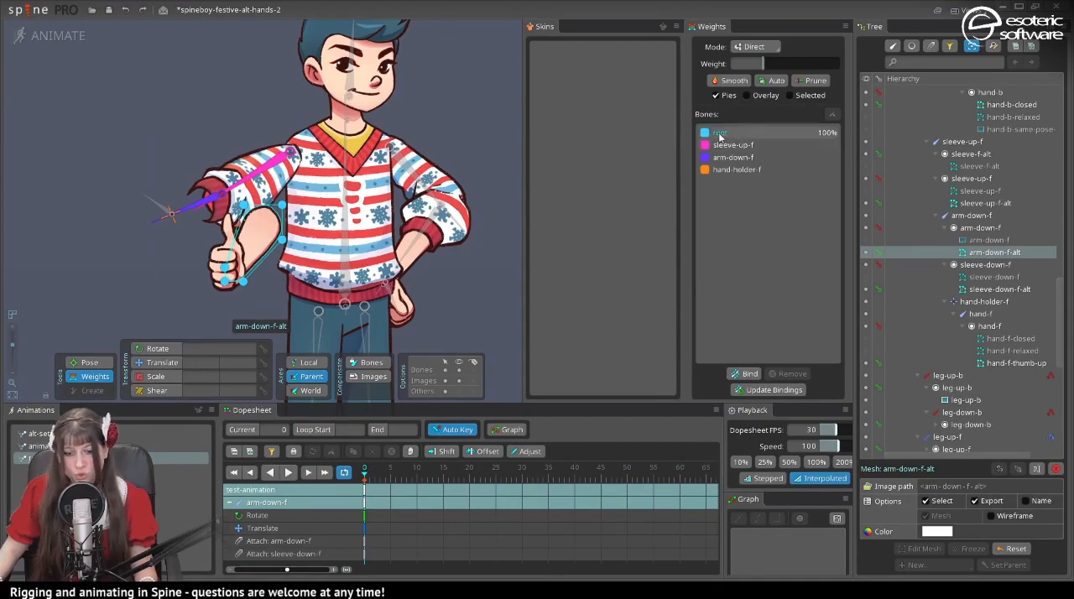
- In test-animation, set the arm-down-f-alt mesh to weight 100 on the arm-down-f bone
left_click(780, 157)
left_click_drag(766, 64, 839, 65)
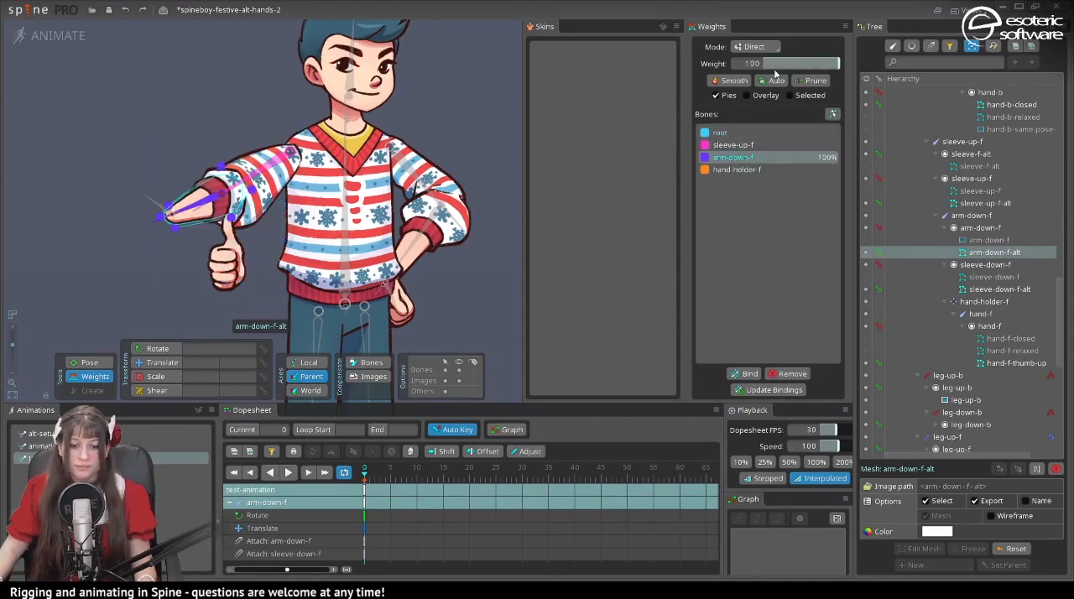
left_click_drag(780, 62, 839, 64)
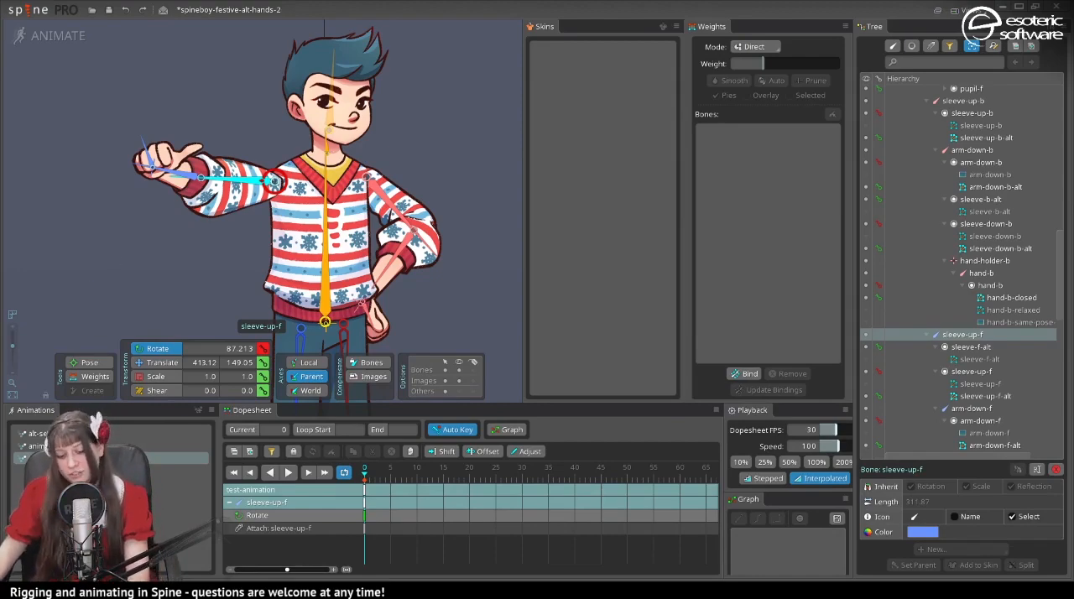
- Create a new animation named thumbs-up and save the project
left_click(203, 419)
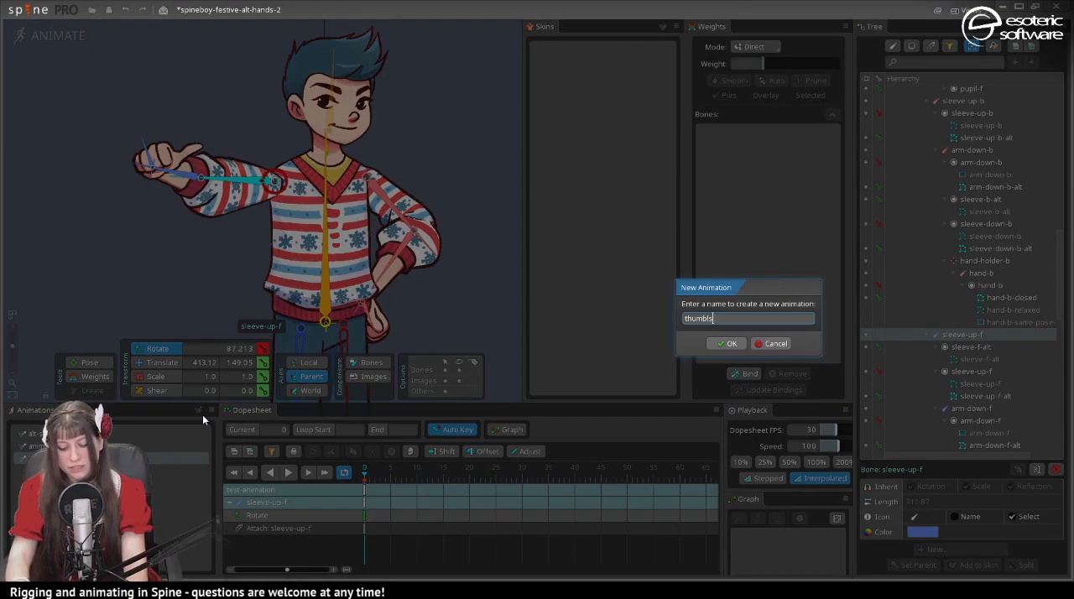
key("Return")
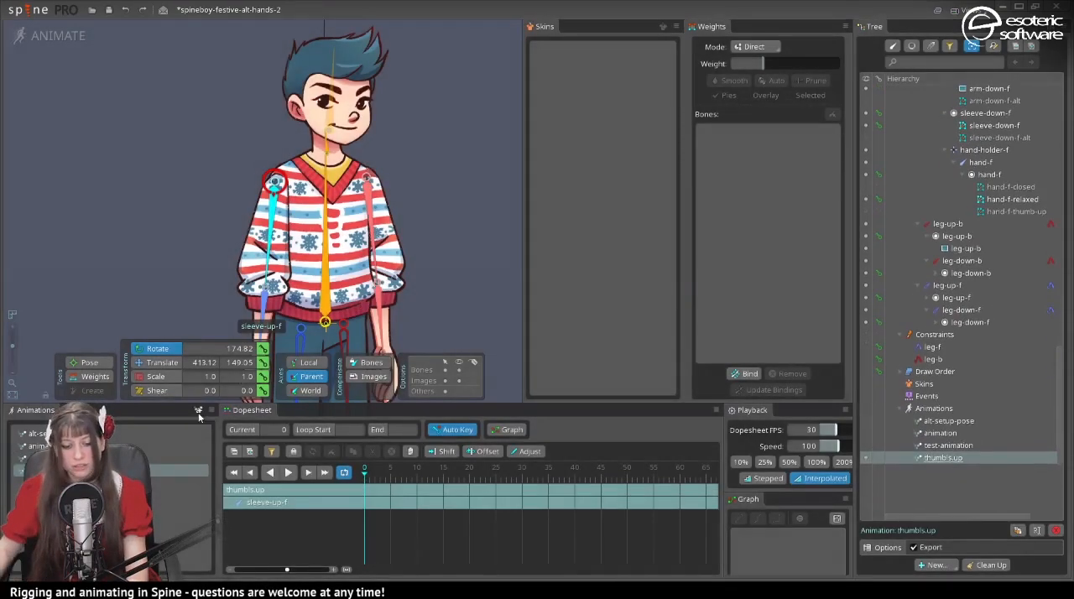
key("ctrl+s")
scroll(128, 246, "down", 5)
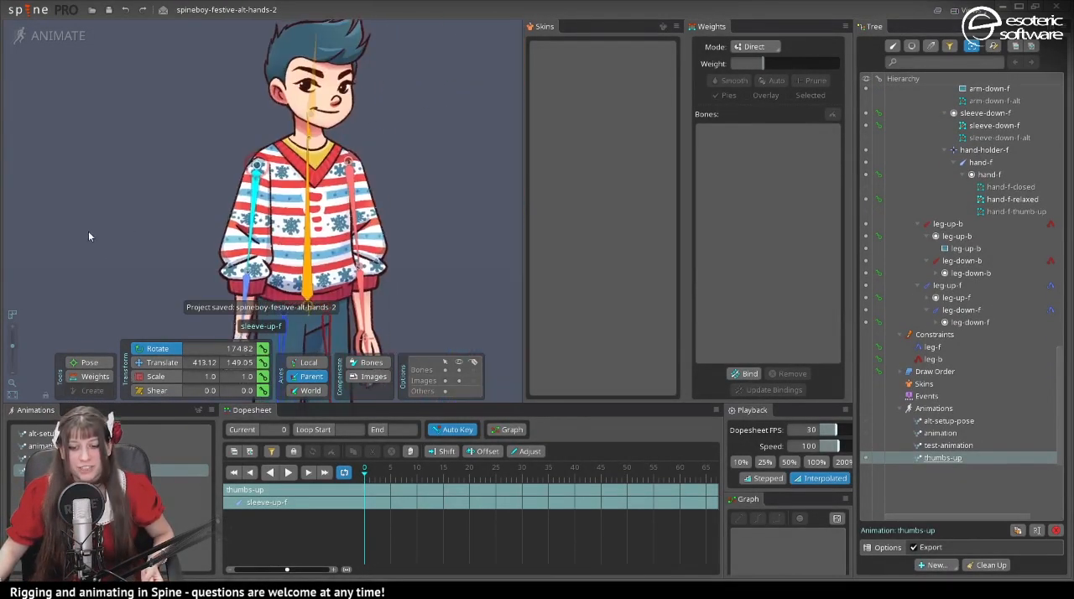
scroll(134, 235, "up", 2)
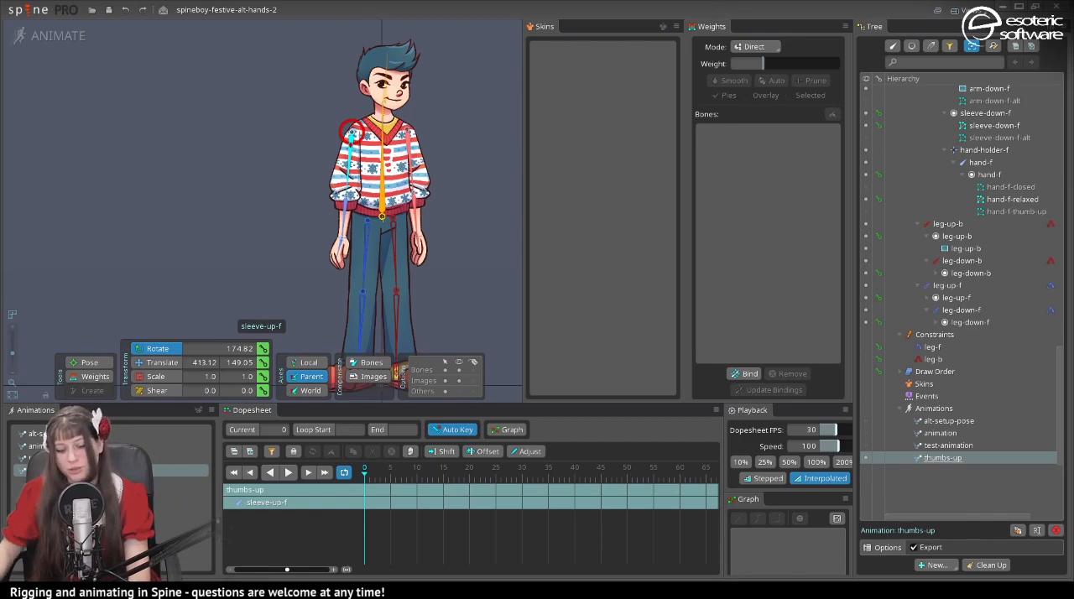
- Copy all keys at frame 0 of alt-setup-pose and paste them at frame 25 of the thumbs-up animation
left_click(35, 434)
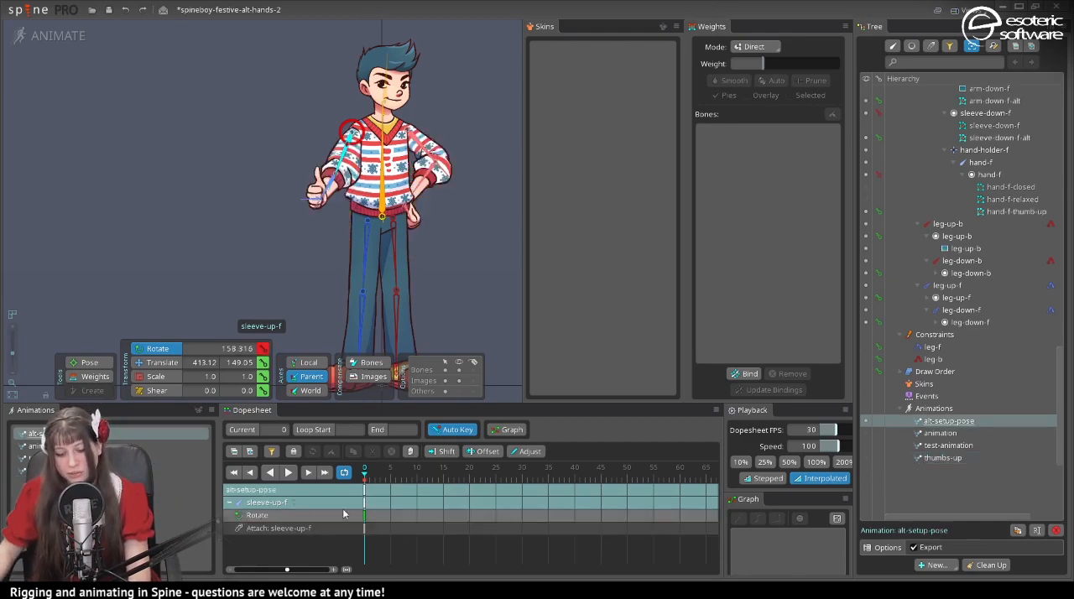
key("space")
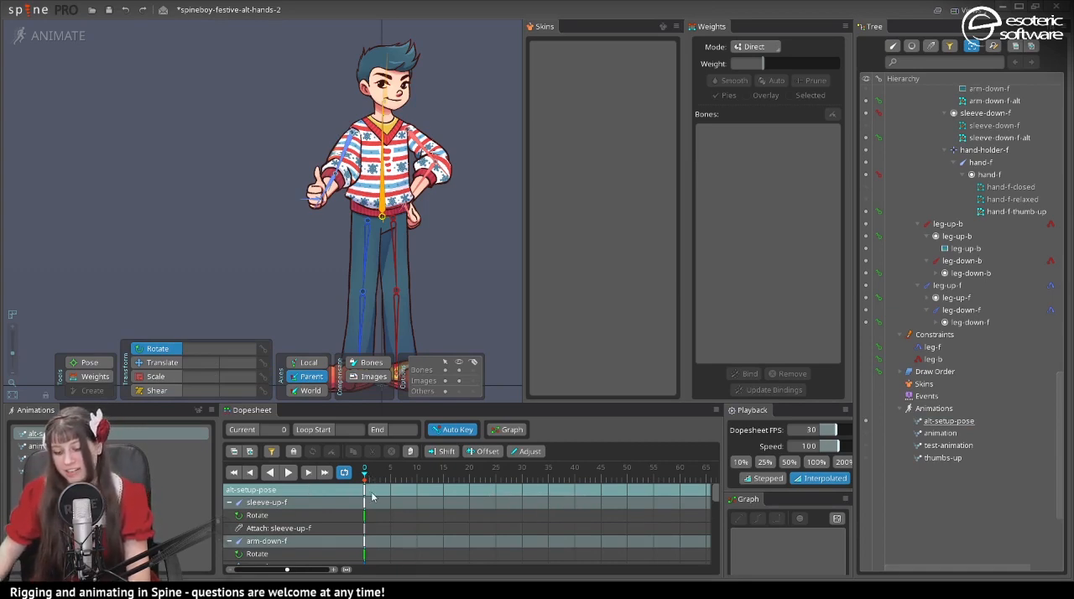
key("space")
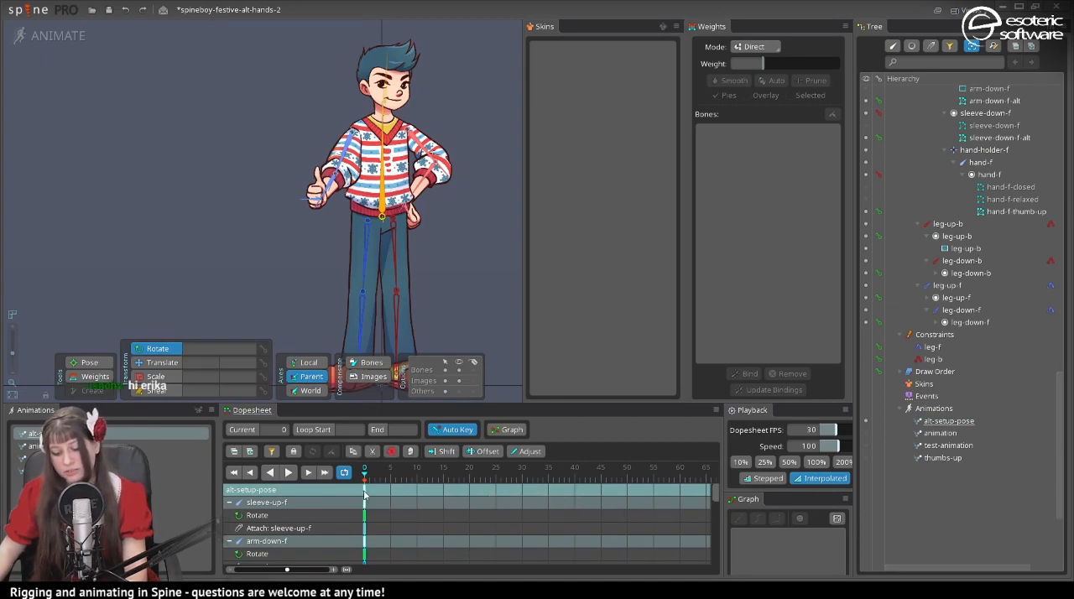
key("ctrl+c")
left_click(14, 473)
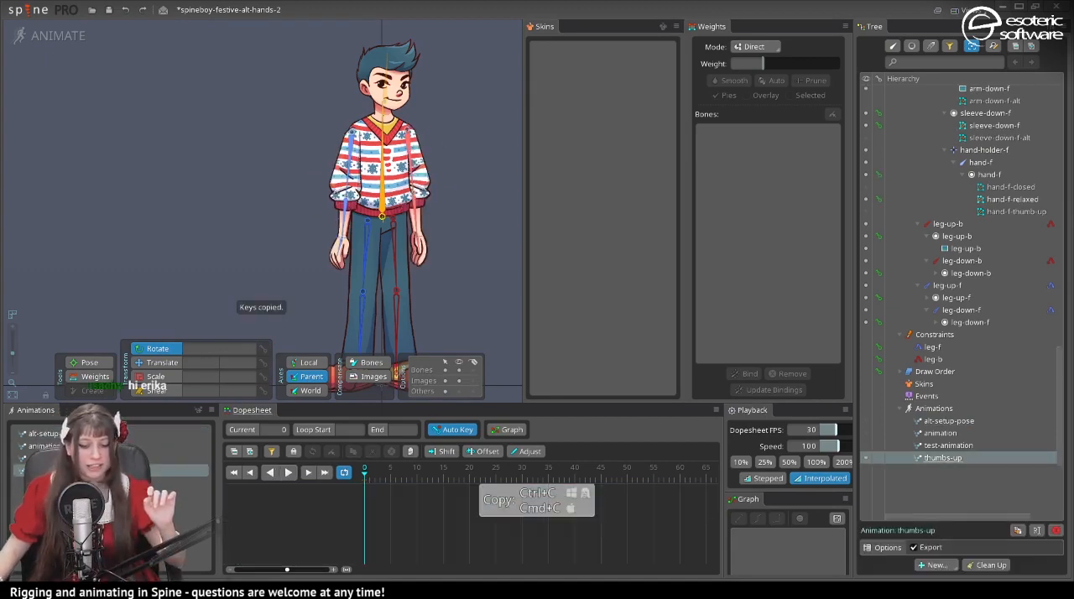
left_click_drag(468, 481, 501, 477)
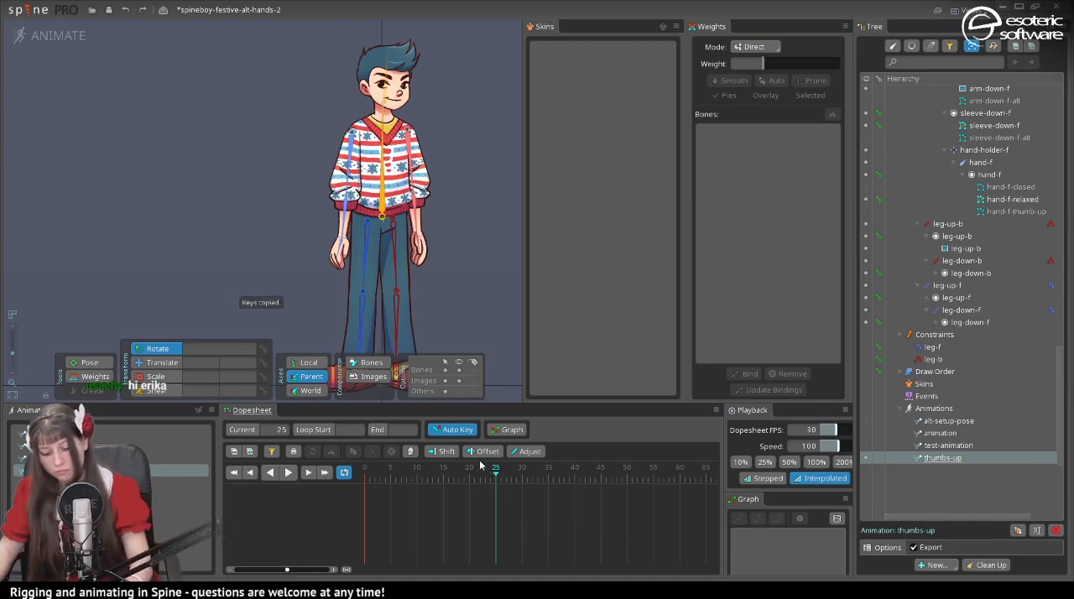
key("ctrl+v")
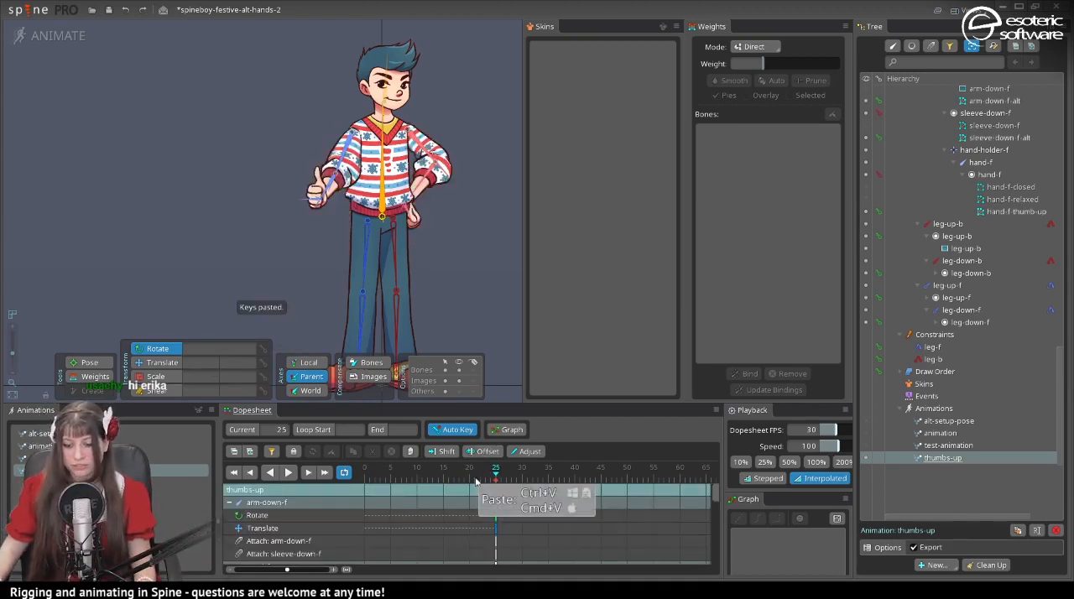
- Key all dopesheet rows at frame 0 with the default pose and scrub through the transition to the thumbs-up pose
mouse_move(482, 473)
left_mouse_down()
mouse_move(365, 476)
mouse_move(500, 470)
left_mouse_up()
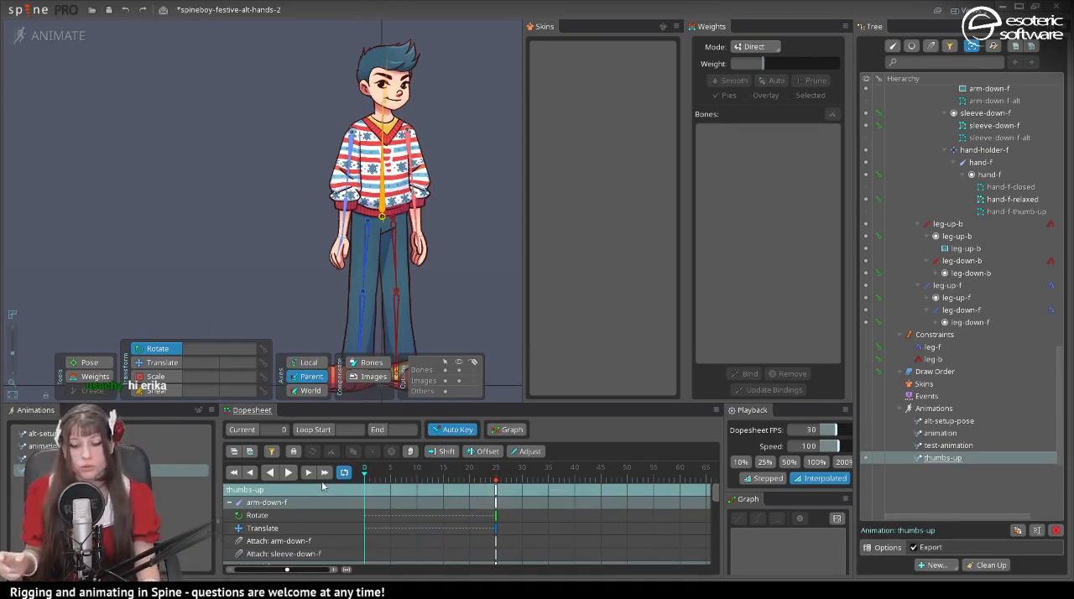
key("ctrl+shift+l")
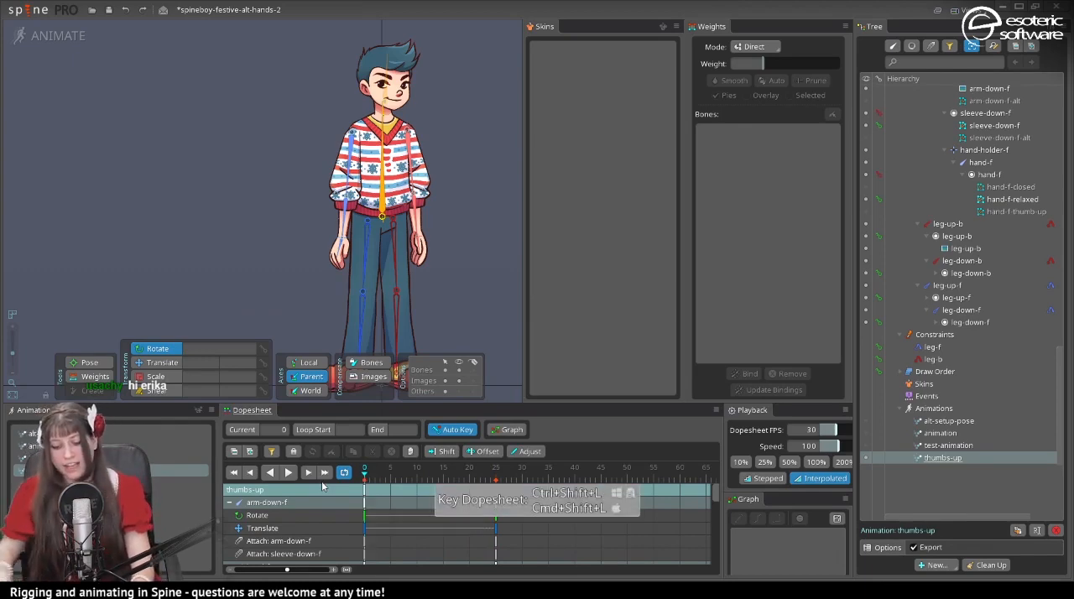
left_click_drag(366, 483, 463, 481)
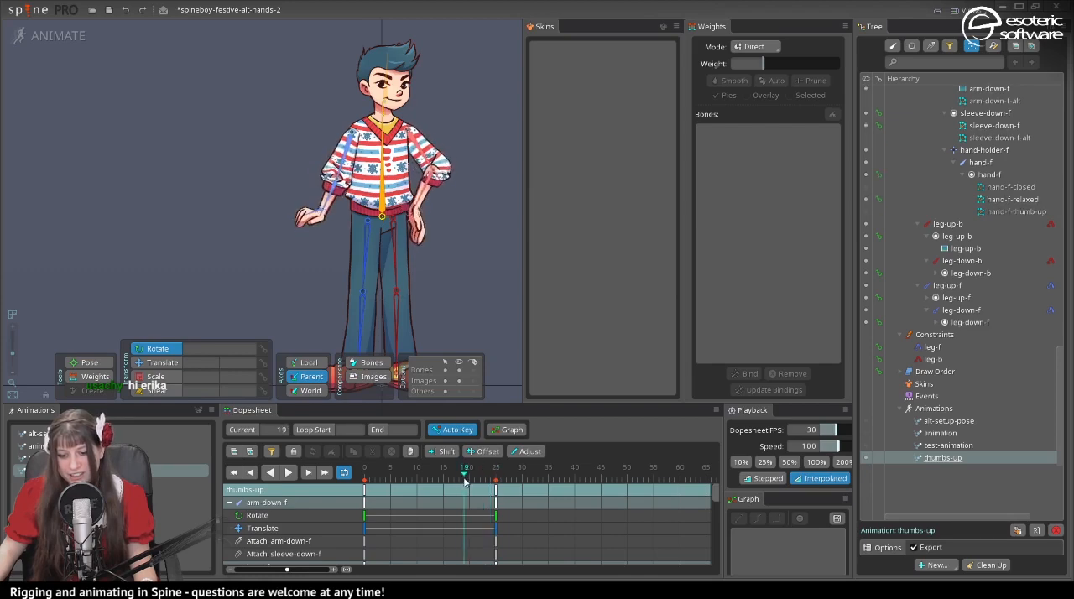
- Key the body bone's rotation at frame 35 to lengthen the animation, and leave everything deselected
left_click_drag(544, 480, 571, 480)
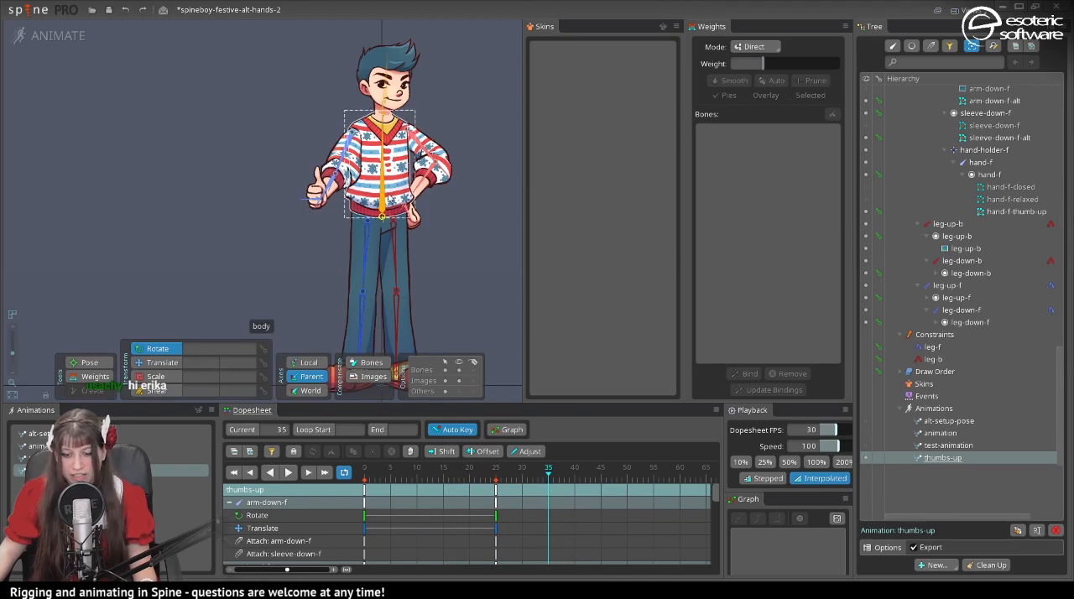
left_click(384, 195)
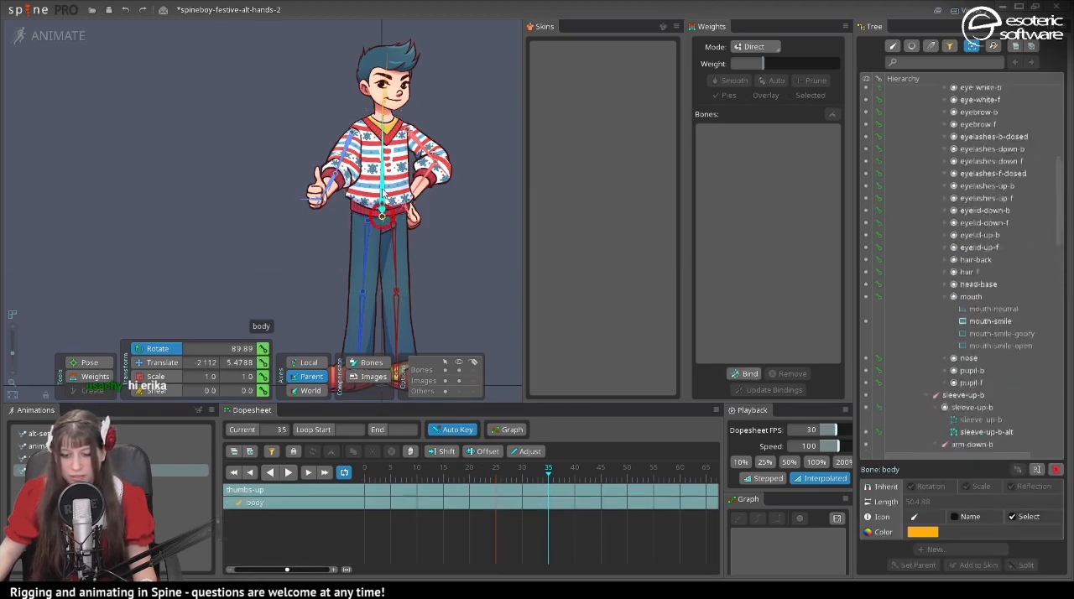
left_click(265, 350)
key("space")
left_click_drag(431, 479, 518, 478)
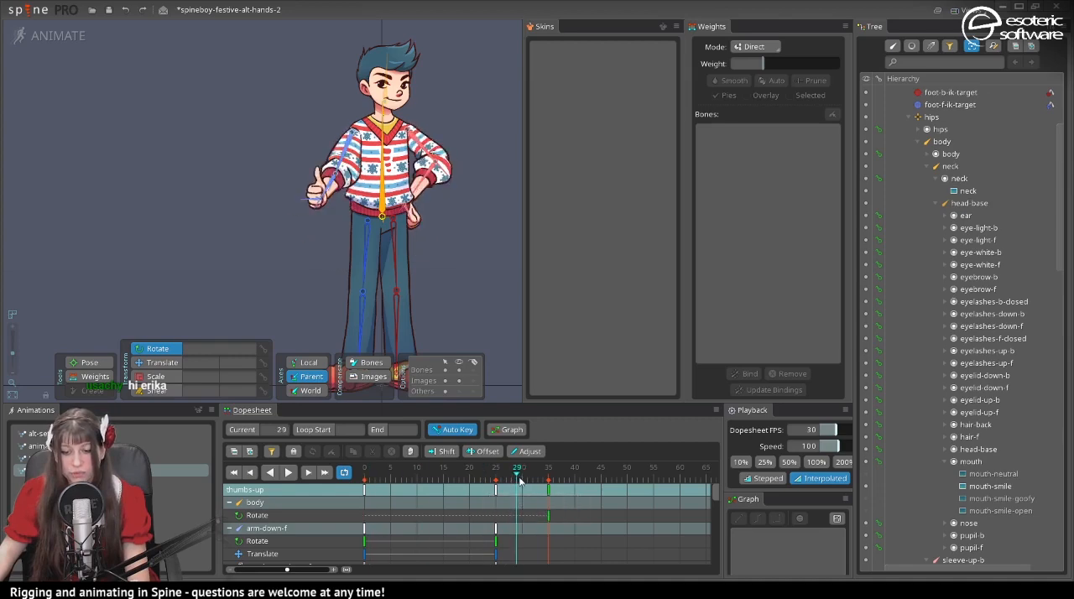
left_click(338, 163)
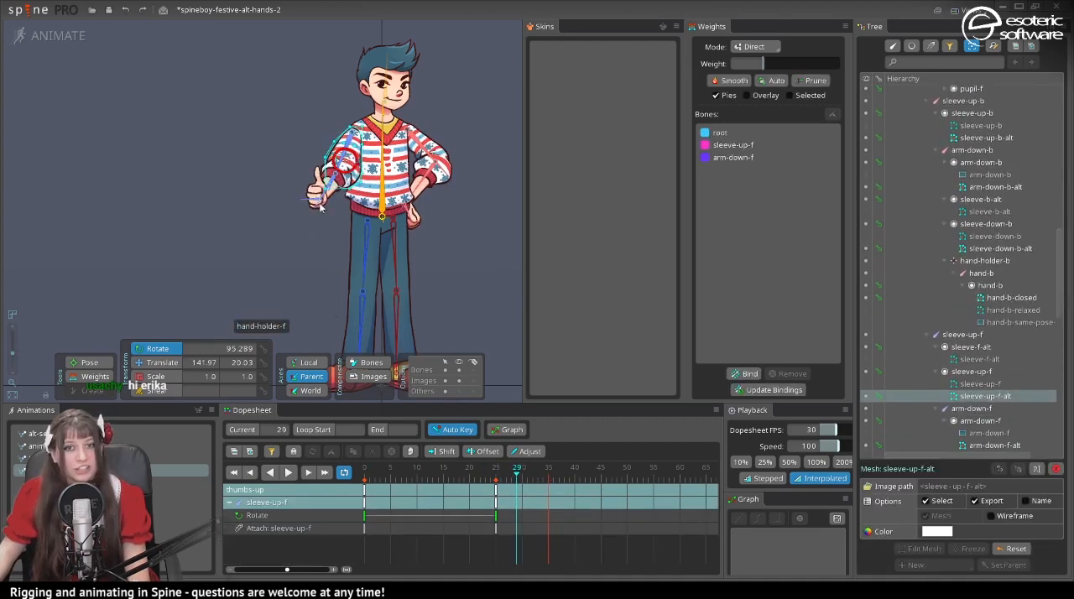
left_click(446, 323)
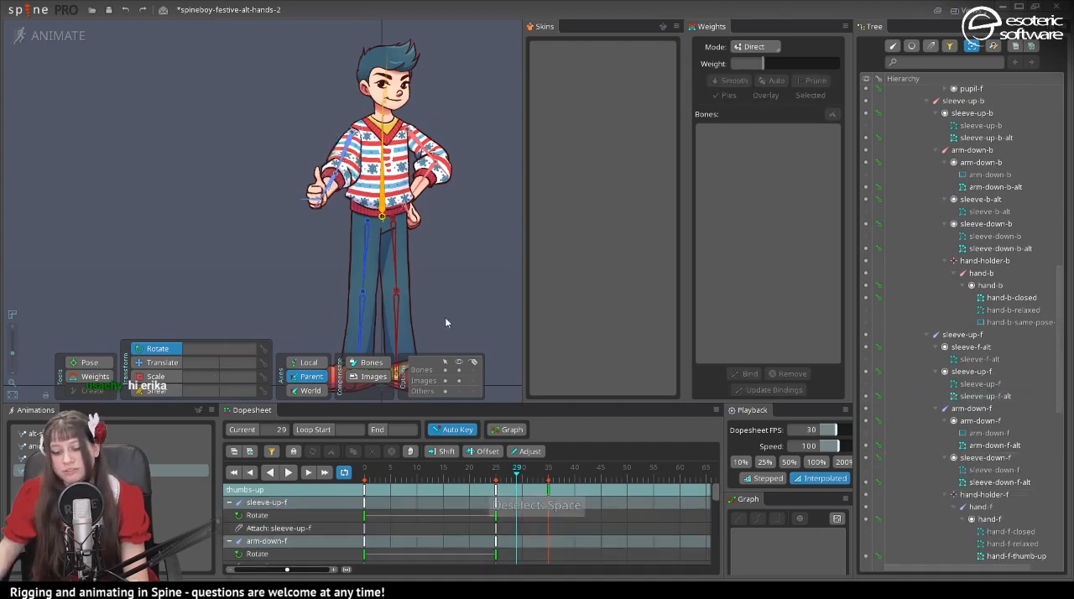
- Filter the dopesheet to attachment keys, move those at frame 25 to frame 14, remove the filter and play from frame 0
left_click(287, 472)
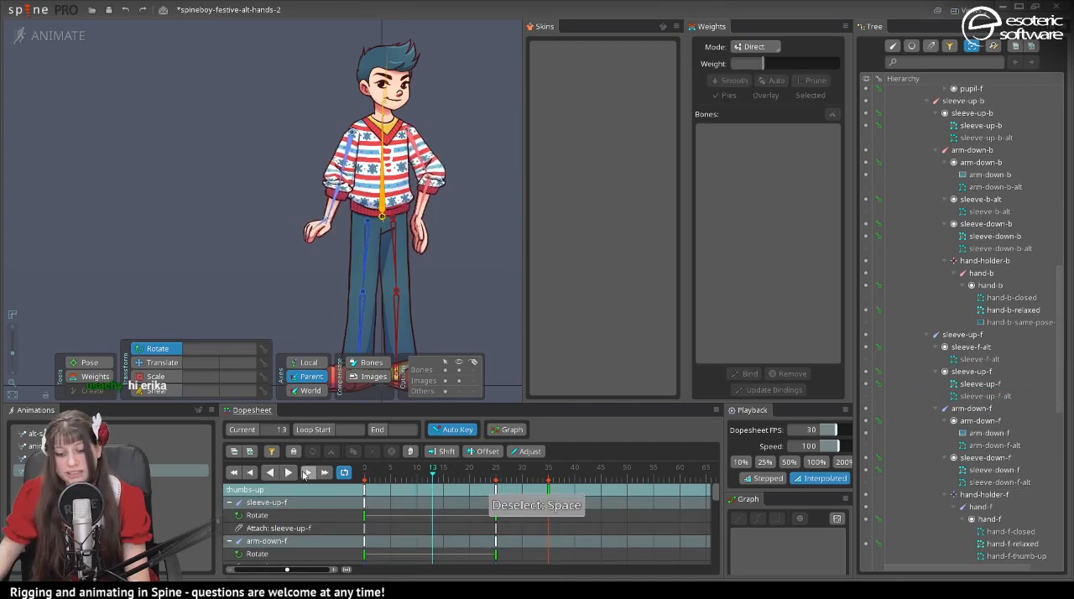
left_click(271, 451)
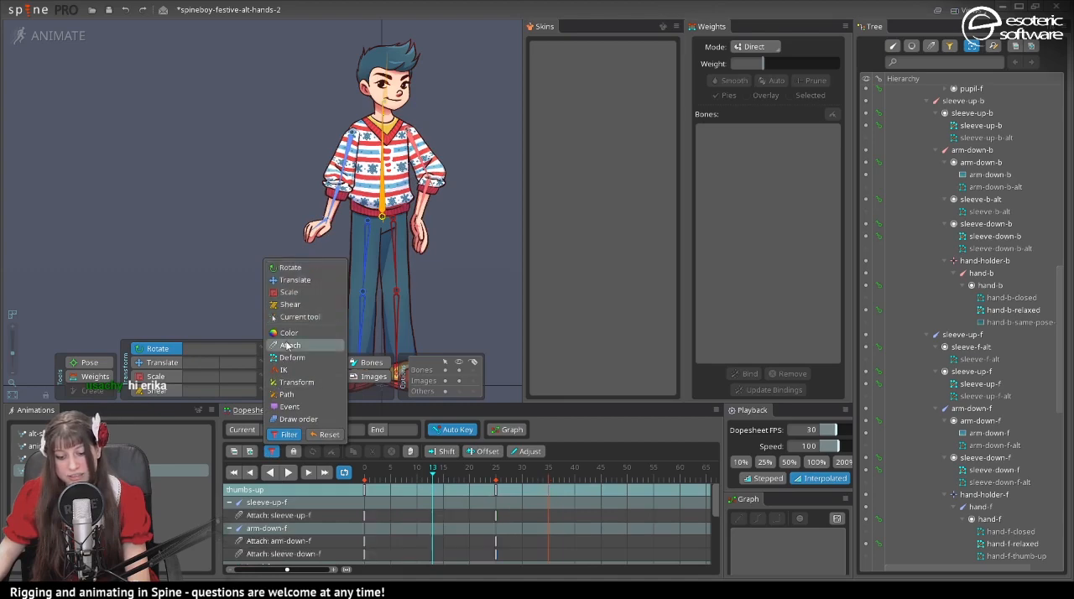
left_click_drag(497, 491, 444, 488)
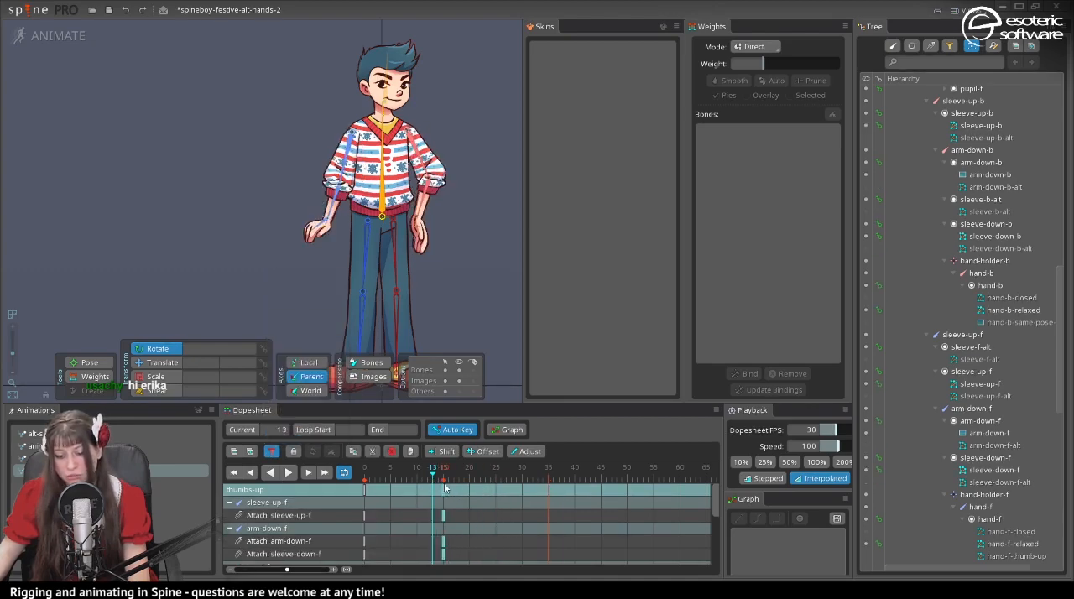
left_click(437, 502)
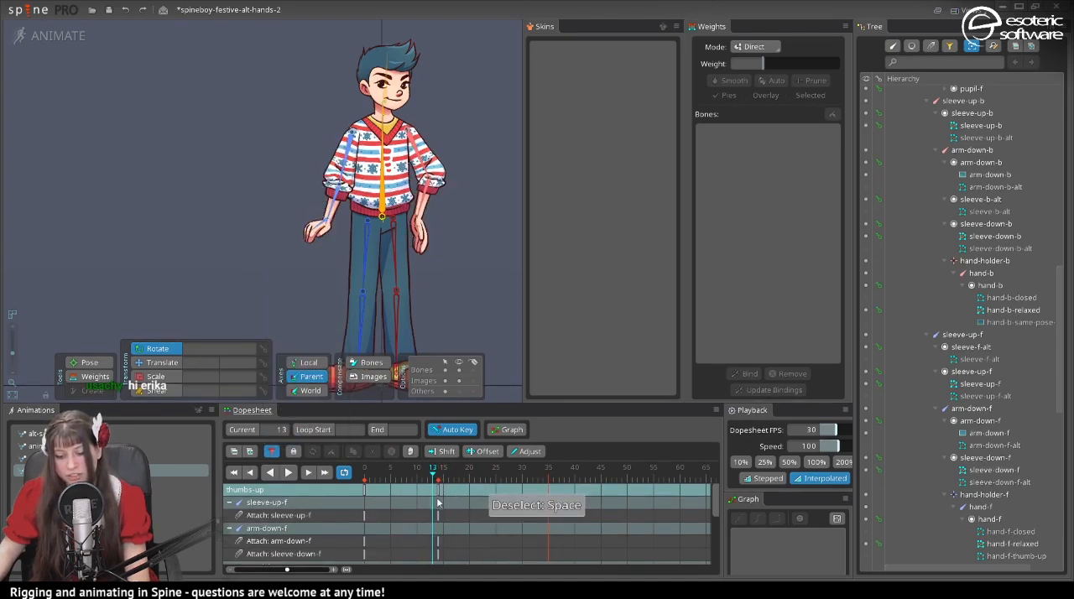
left_click(271, 452)
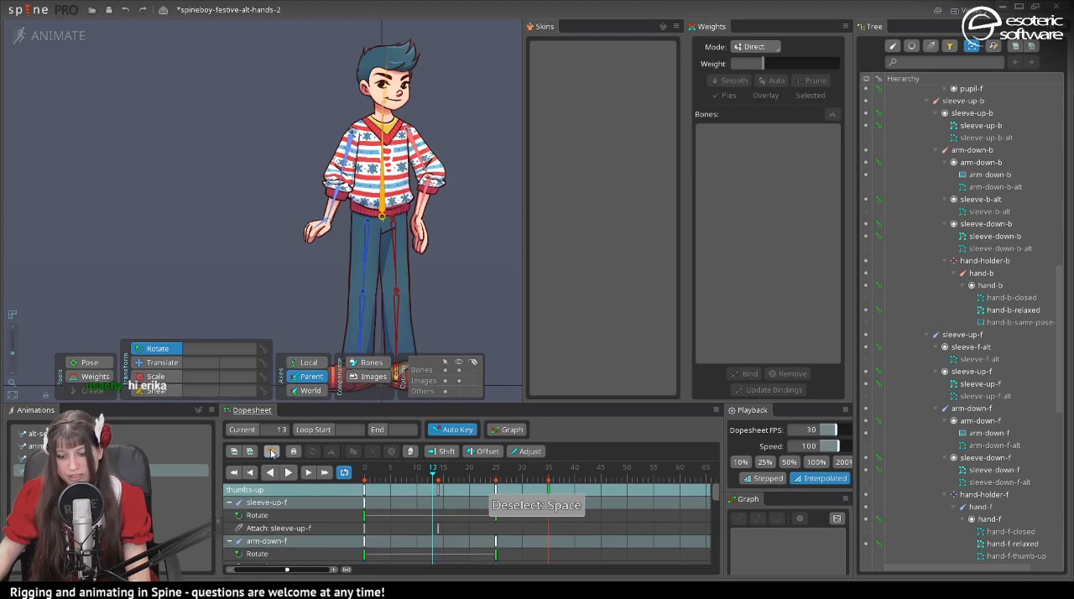
left_click(364, 471)
left_click(289, 473)
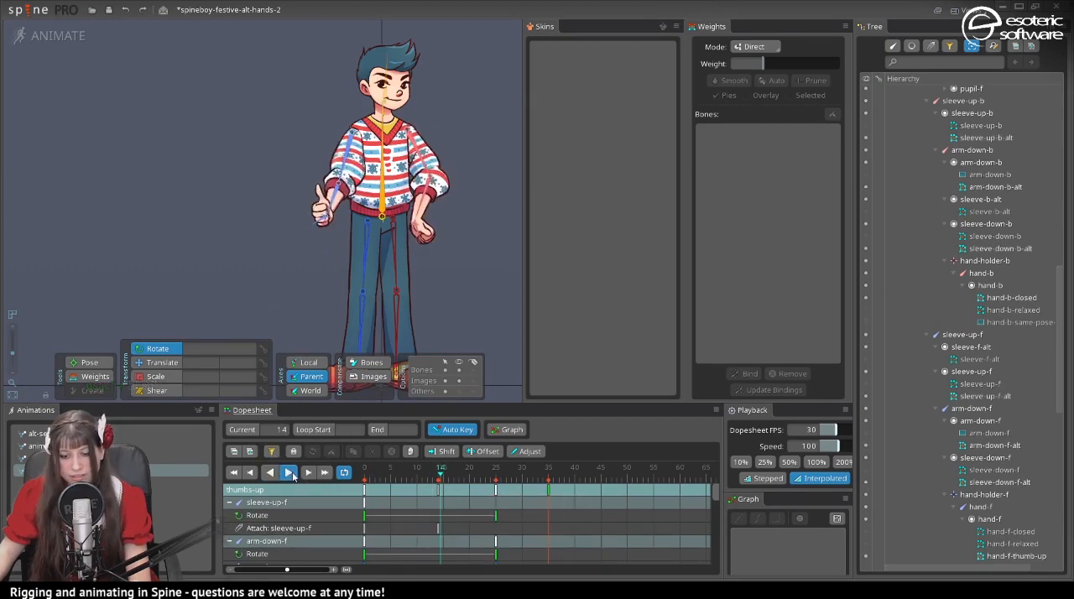
- Speed up the transition by moving the end-pose keys to frame 11 and the attachment-swap keys to frame 6, and play it from frame 0
left_click_drag(495, 492, 494, 495)
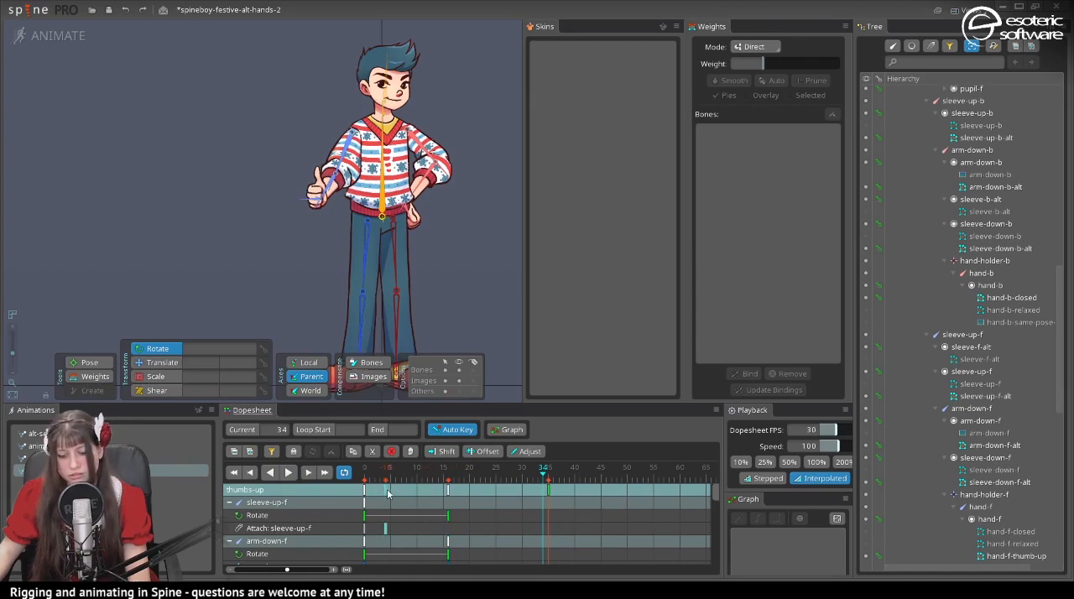
left_click(364, 472)
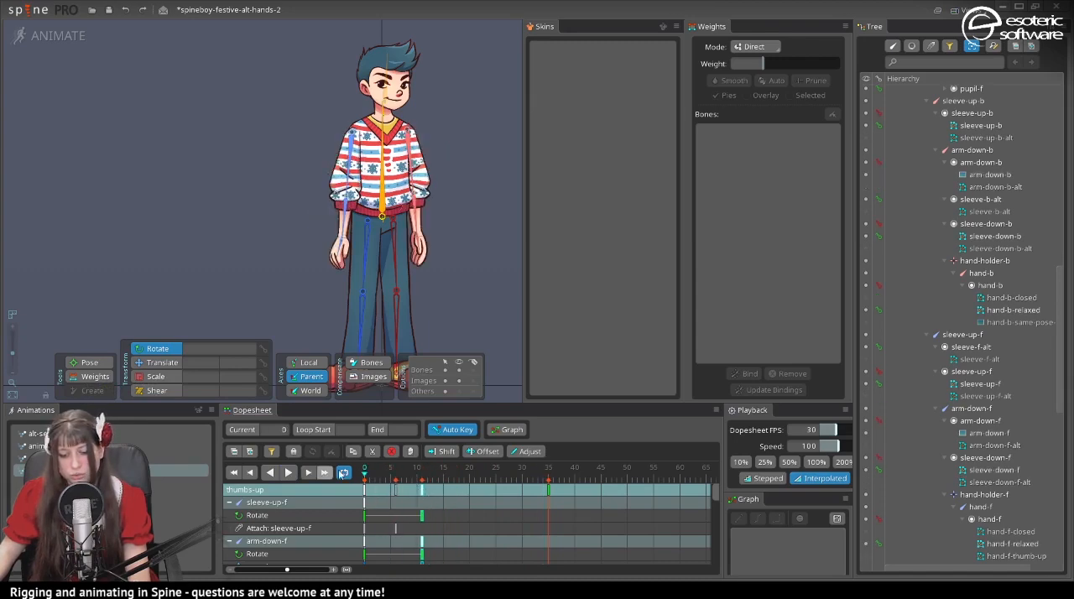
left_click(288, 473)
scroll(372, 260, "up", 3)
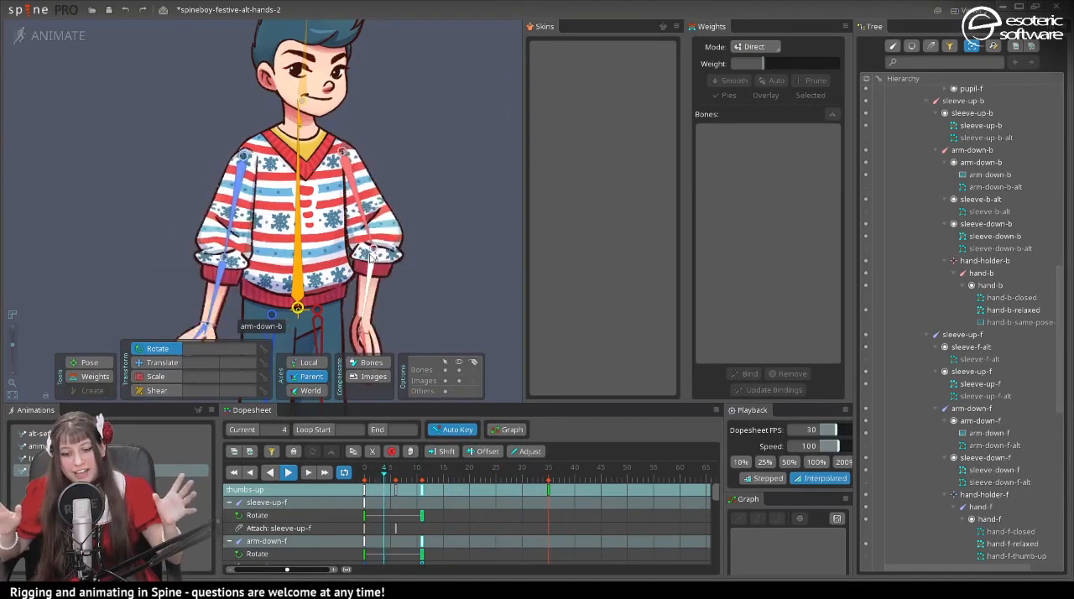
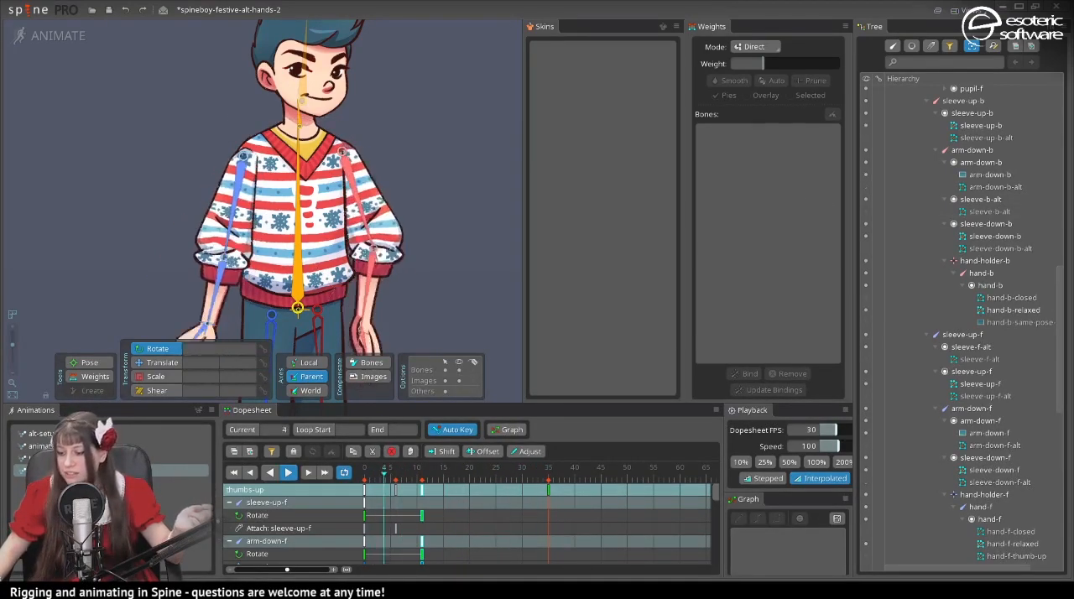
- Select the sleeve-up-b bone, stop the playback and go to frame 6 of the thumbs-up animation
left_click(1008, 199)
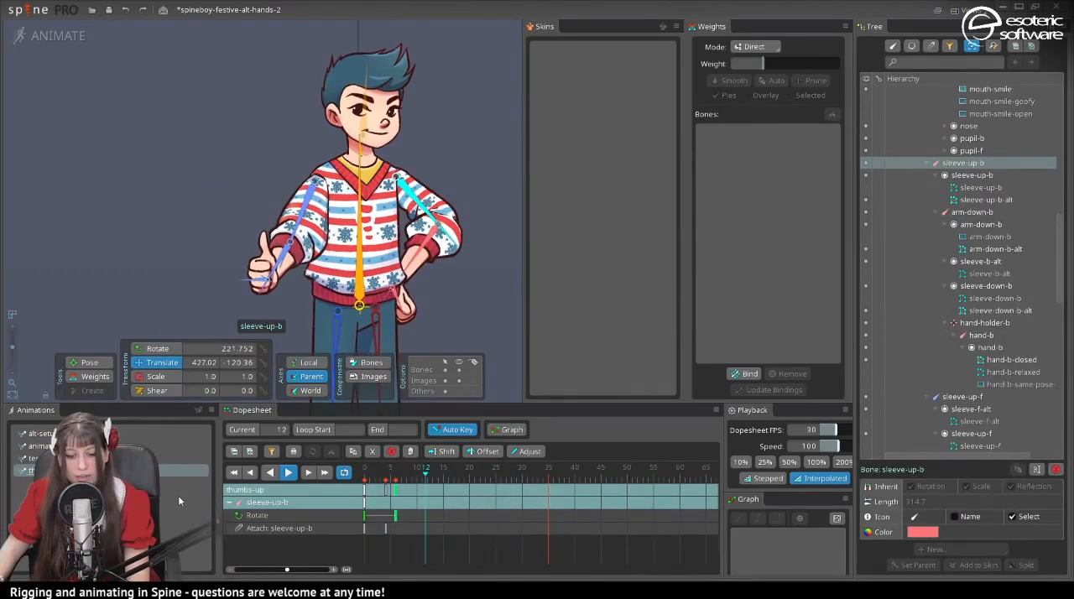
left_click(286, 474)
left_click(396, 470)
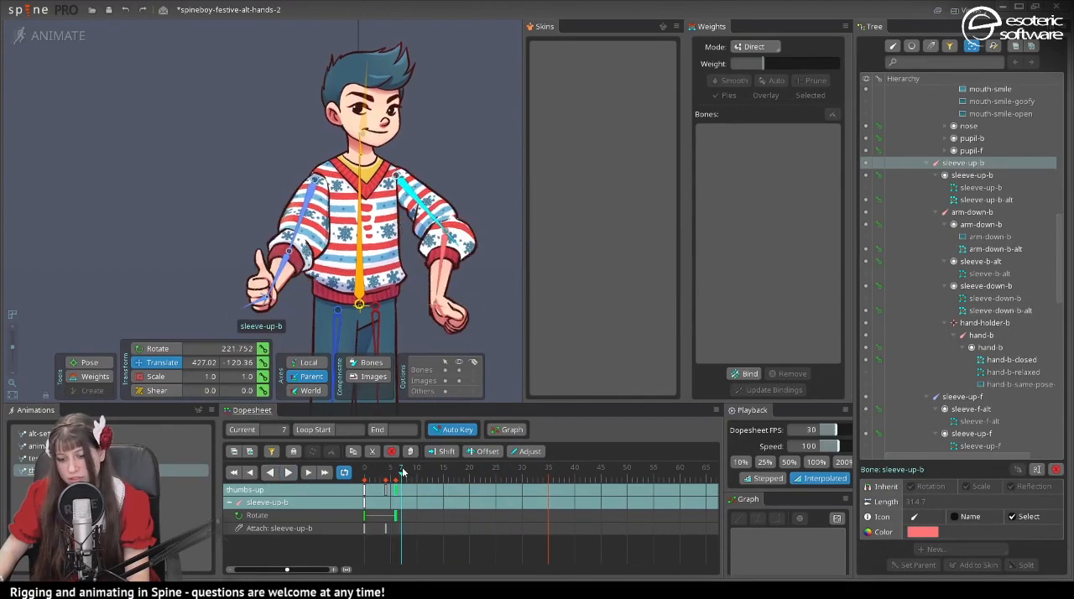
- Weight the upper vertices of the sleeve-down-b-alt mesh to the sleeve-up-b bone at 43%
scroll(461, 232, "up", 2)
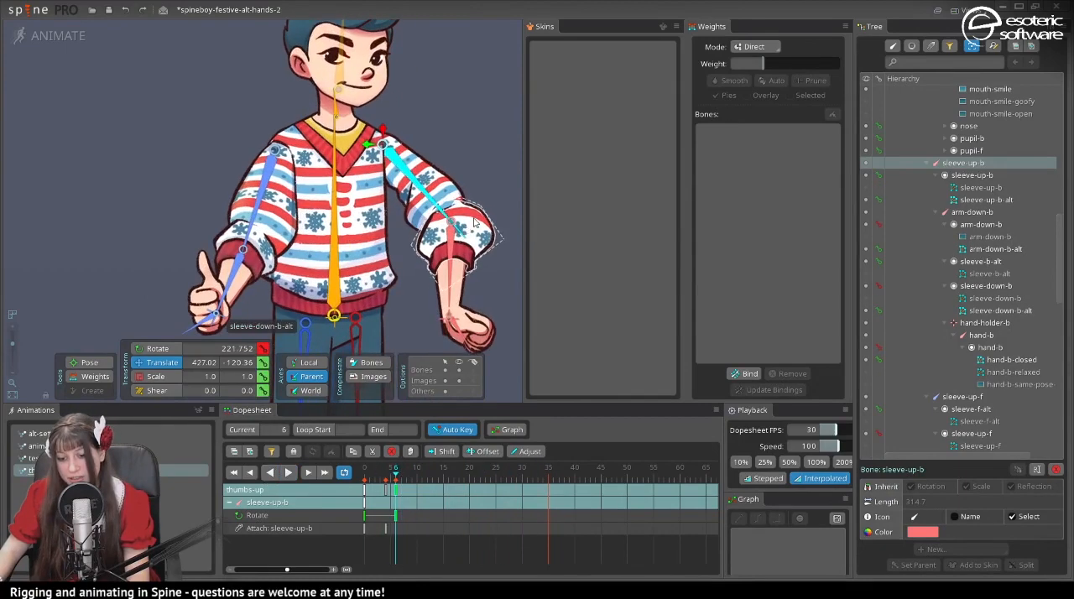
left_click(464, 235)
left_click_drag(475, 298, 396, 319)
left_click(73, 377)
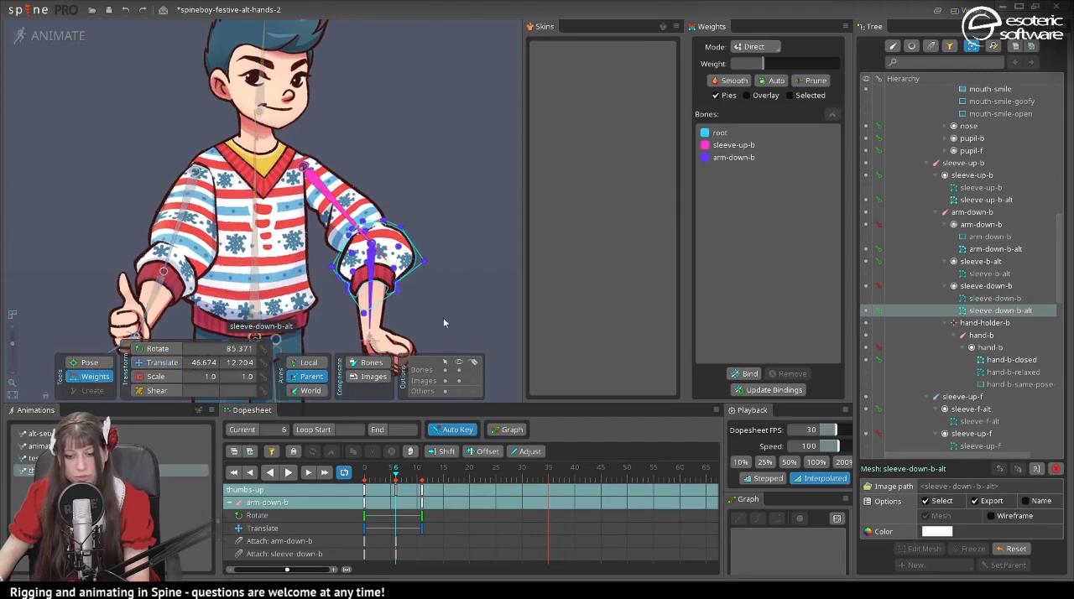
scroll(433, 304, "up", 4)
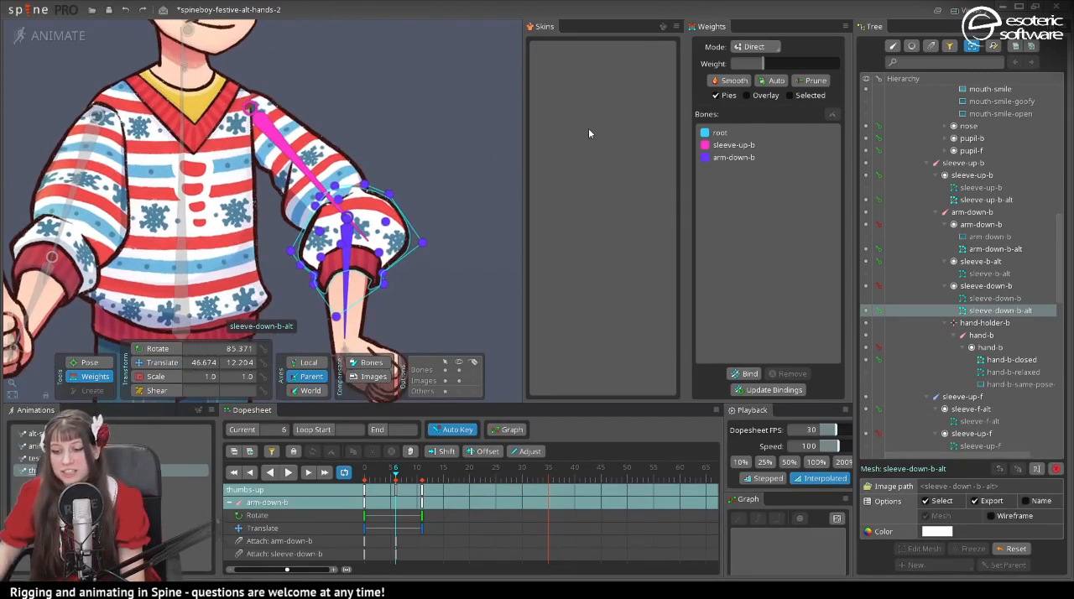
left_click(713, 148)
left_click(313, 205)
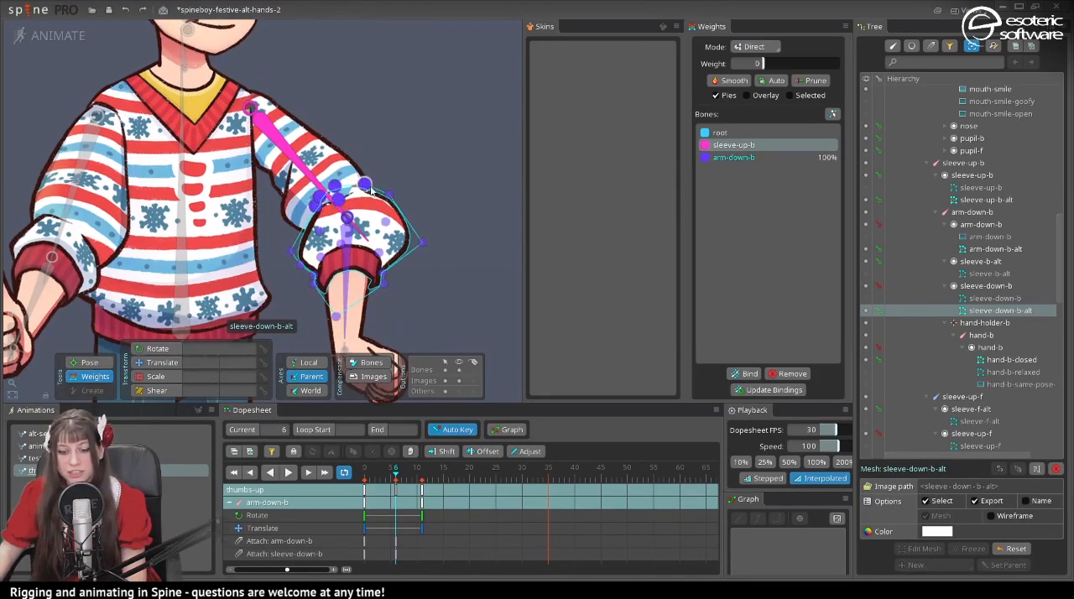
mouse_move(784, 68)
left_mouse_down()
mouse_move(828, 67)
mouse_move(802, 73)
left_mouse_up()
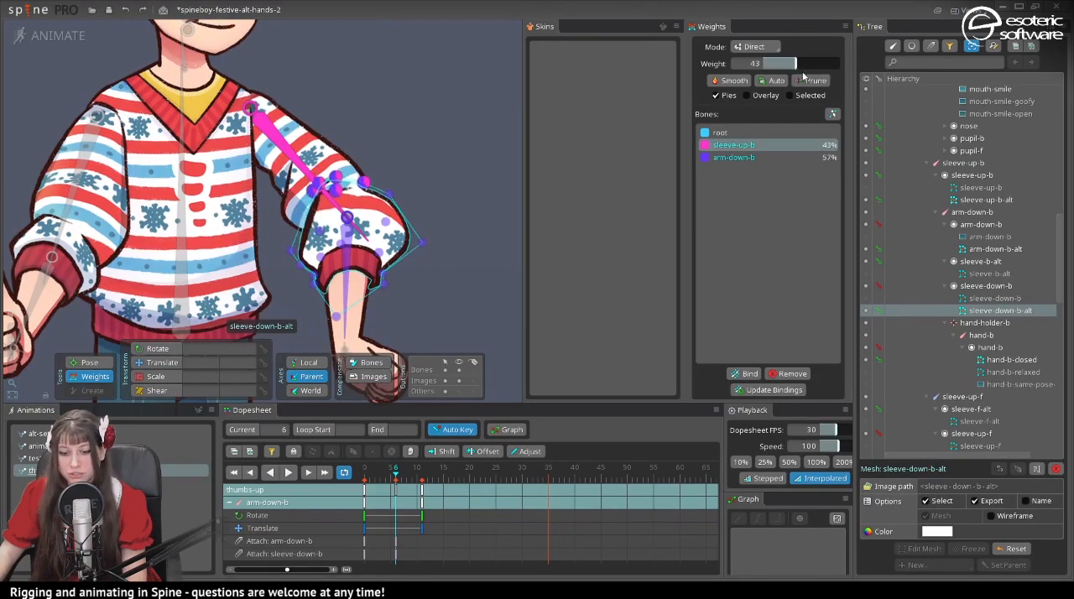
- Weight the outer edge vertices of sleeve-down-b-alt to sleeve-up-b, about 46% for the upper one and 32% for the side one
left_click_drag(387, 194, 380, 153)
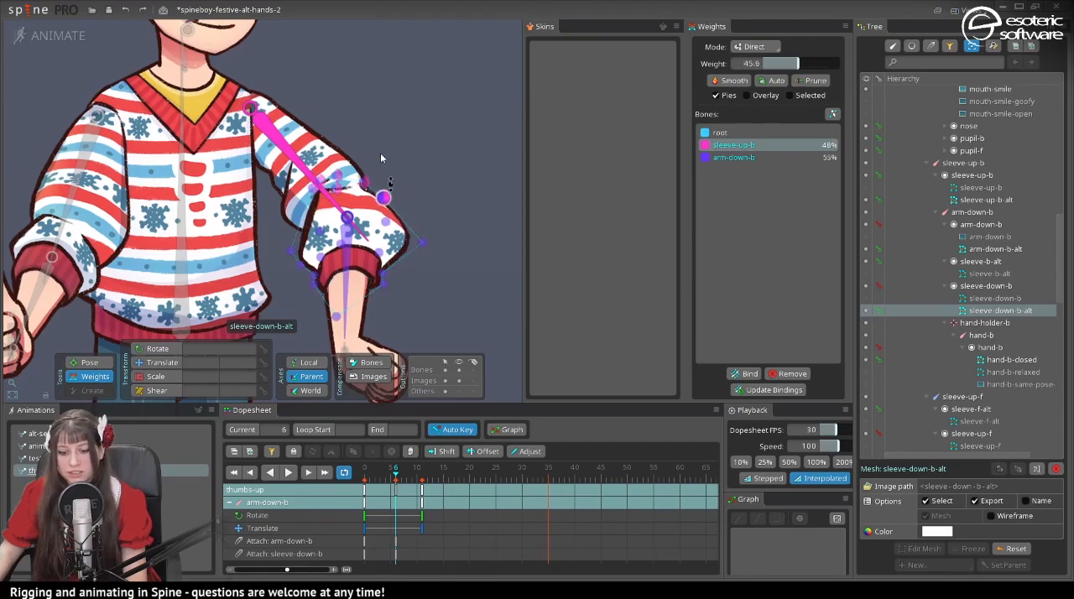
left_click_drag(421, 230, 410, 219)
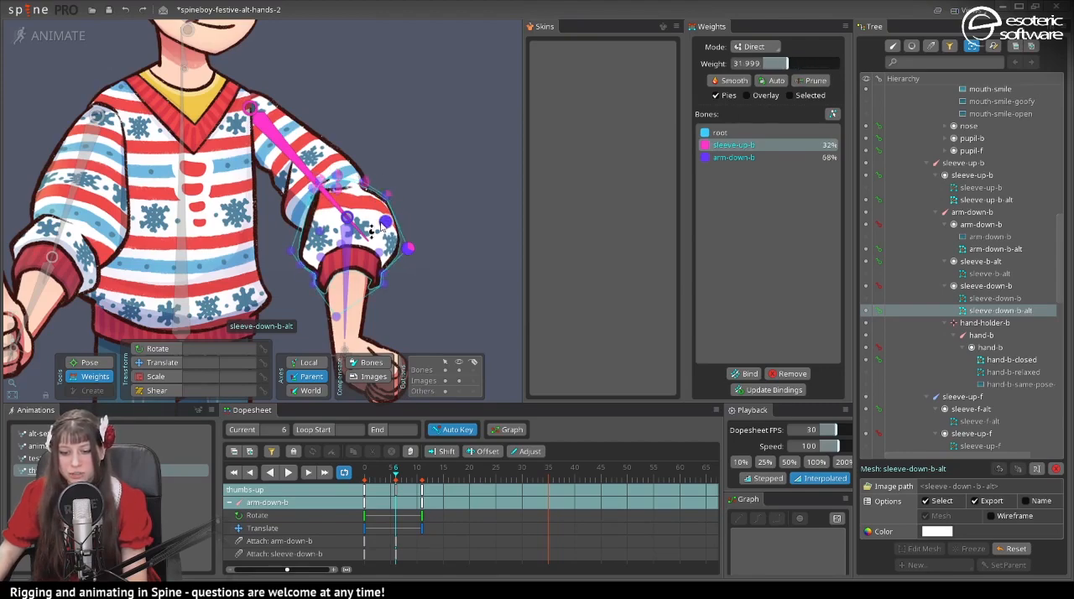
left_click(386, 222)
- Scrub through the back sleeve's attachment swap and move the sleeve-down-b attachment key to frame 5
left_click_drag(403, 497, 386, 497)
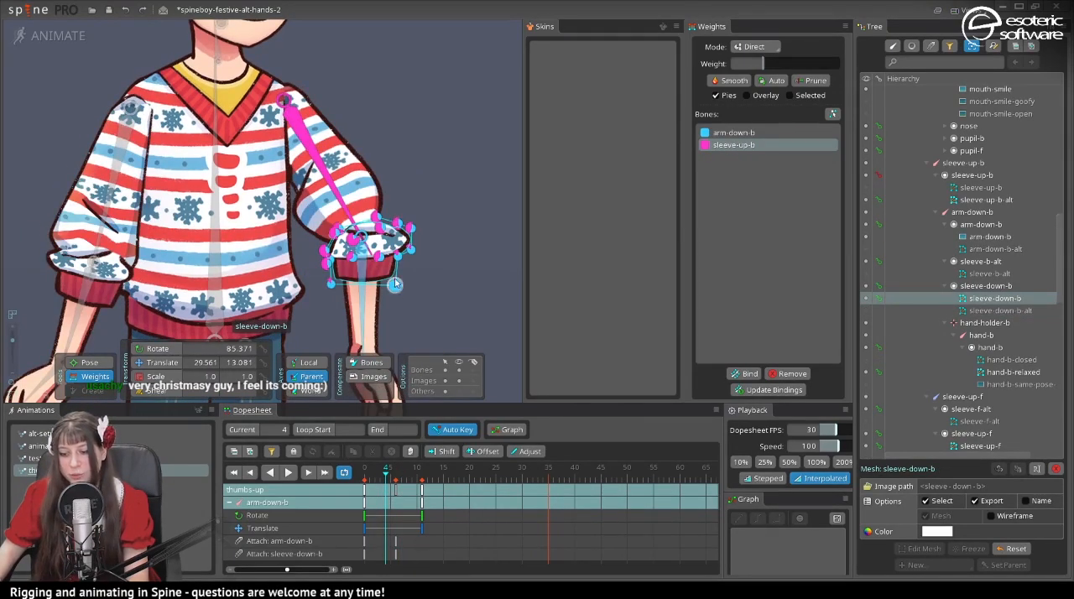
mouse_move(388, 475)
left_mouse_down()
mouse_move(369, 485)
mouse_move(412, 481)
mouse_move(395, 482)
left_mouse_up()
scroll(344, 200, "up", 5)
scroll(343, 200, "down", 4)
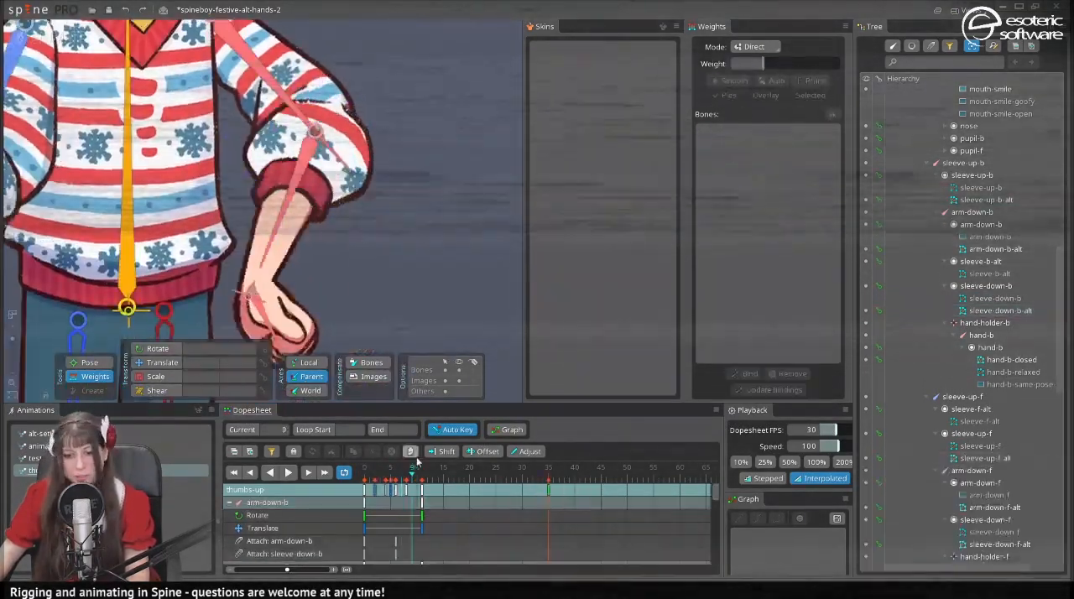
left_click_drag(395, 552, 390, 551)
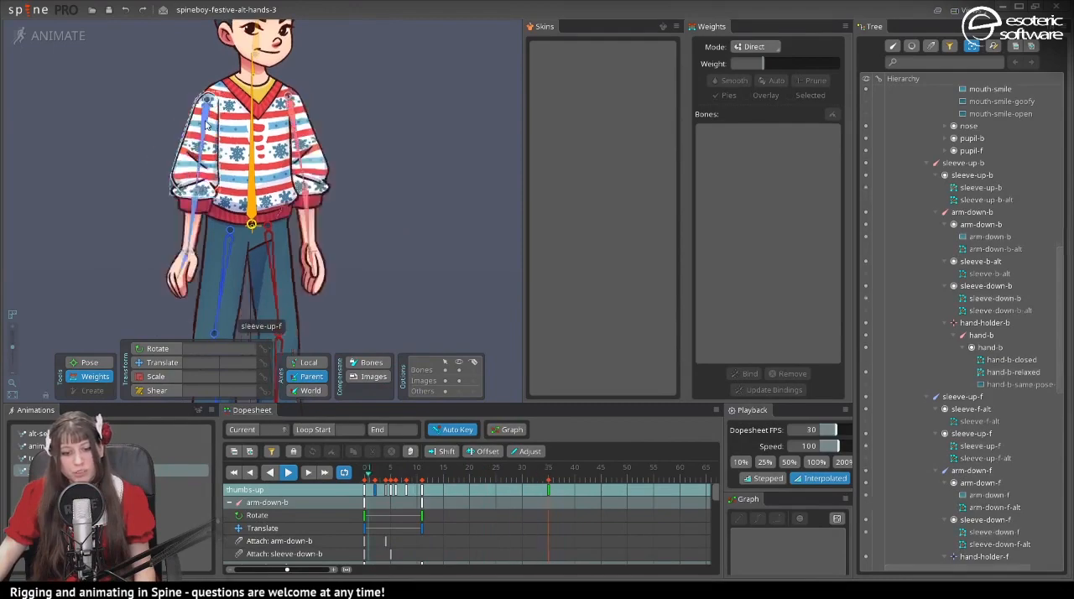
- Examine the front arm's sleeve meshes and their weights through the transition, ending at frame 19
left_click(191, 139)
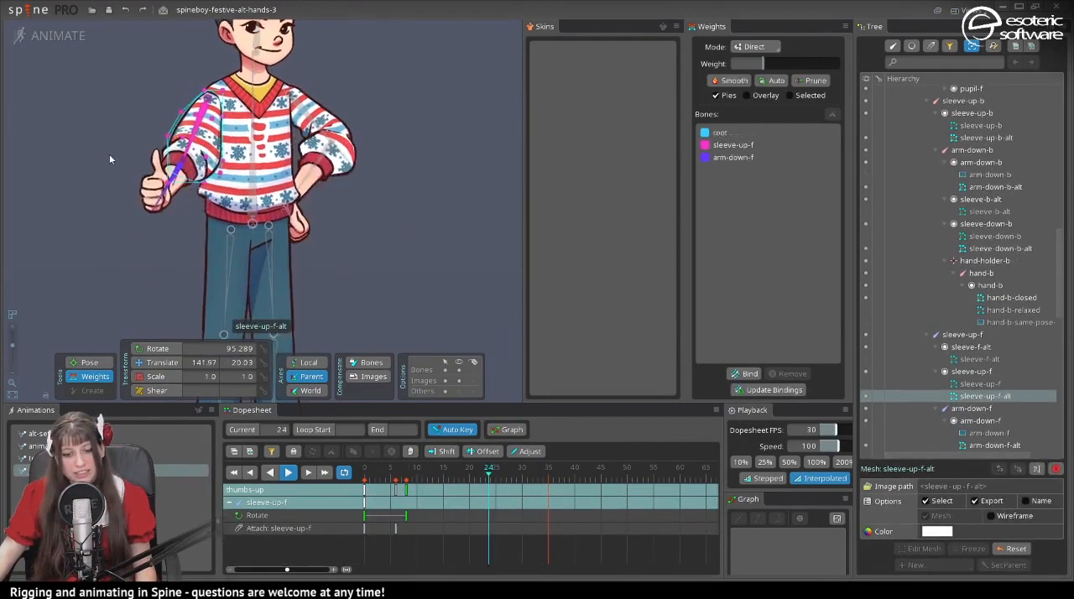
scroll(112, 151, "up", 3)
scroll(102, 140, "up", 2)
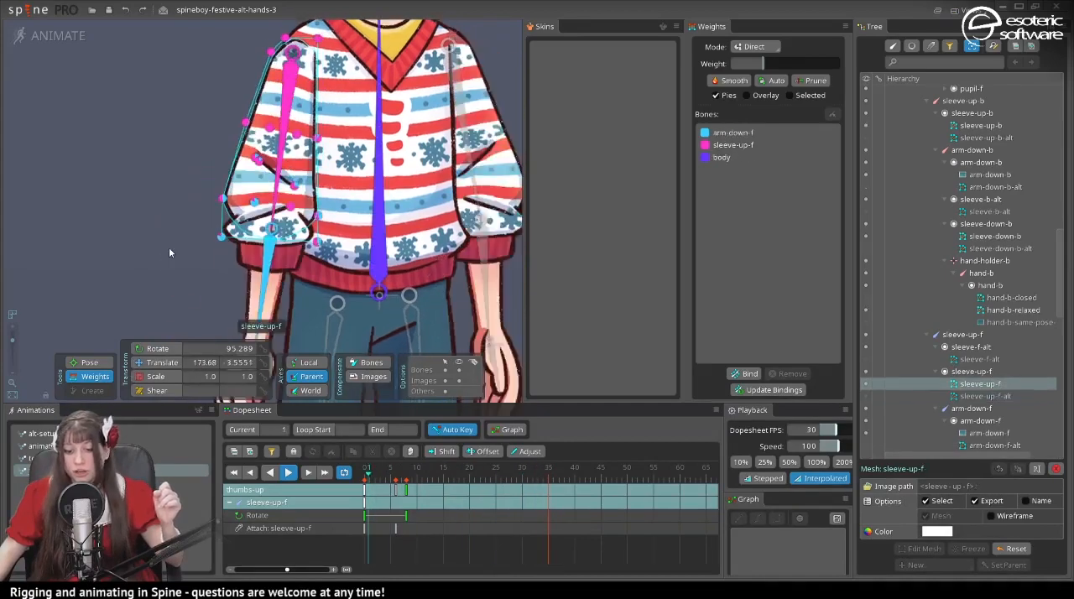
left_click(401, 507)
left_click_drag(401, 506, 449, 474)
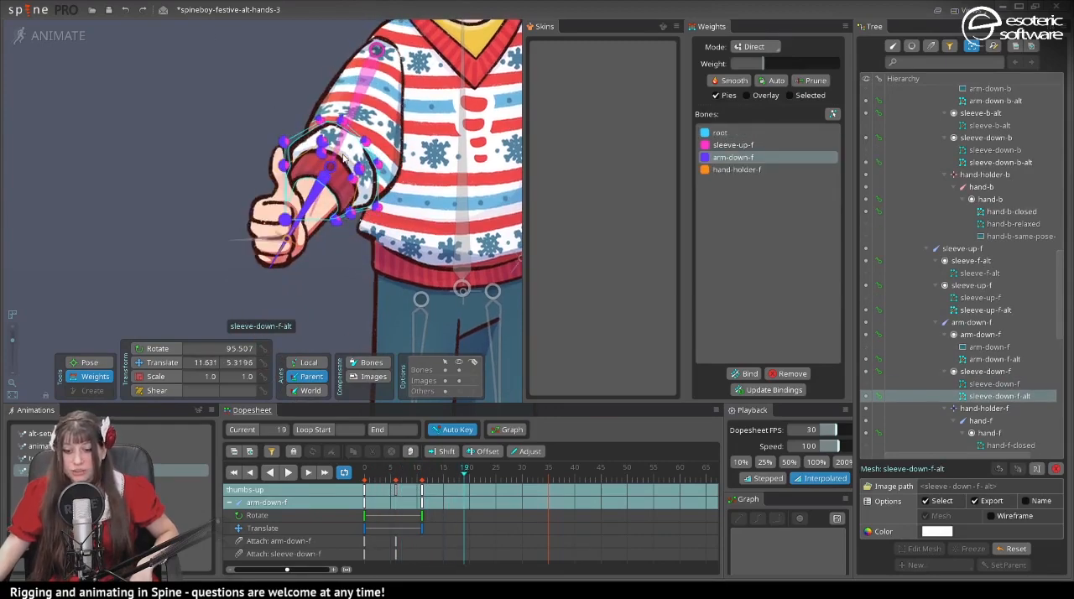
- Switch to setup mode and show the sleeve-down-f-alt mesh in its slot for weight editing
left_click(721, 132)
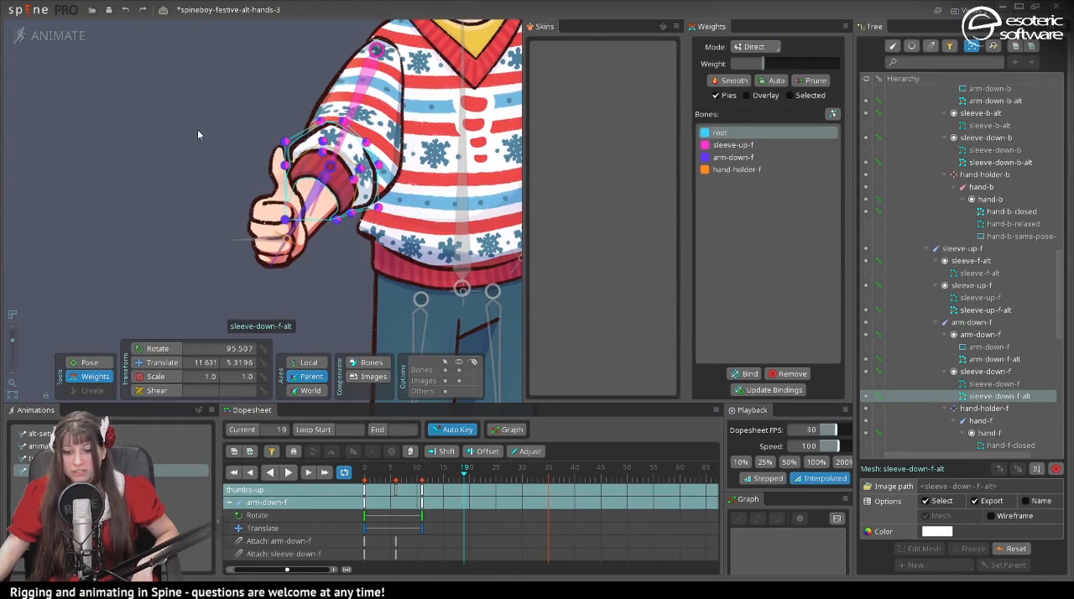
left_click(78, 40)
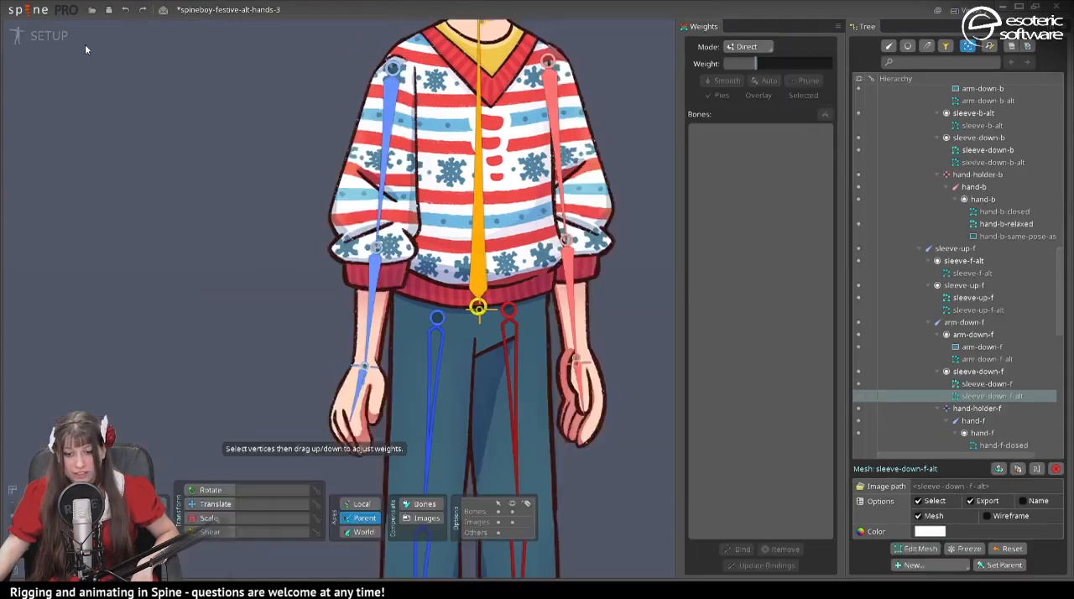
scroll(359, 236, "up", 3)
left_click(373, 317)
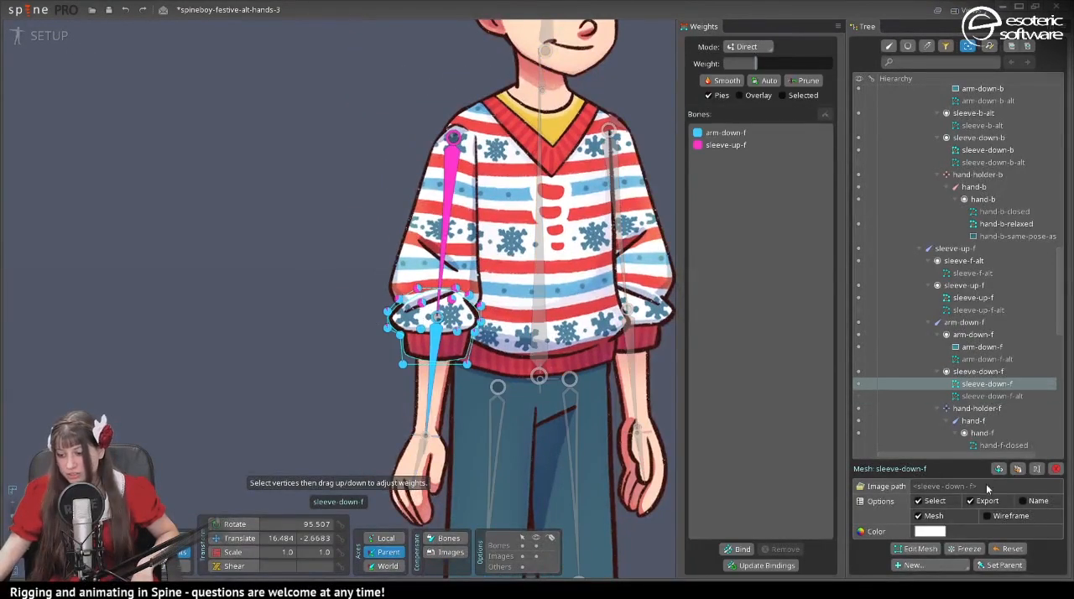
left_click(857, 396)
scroll(471, 383, "up", 5)
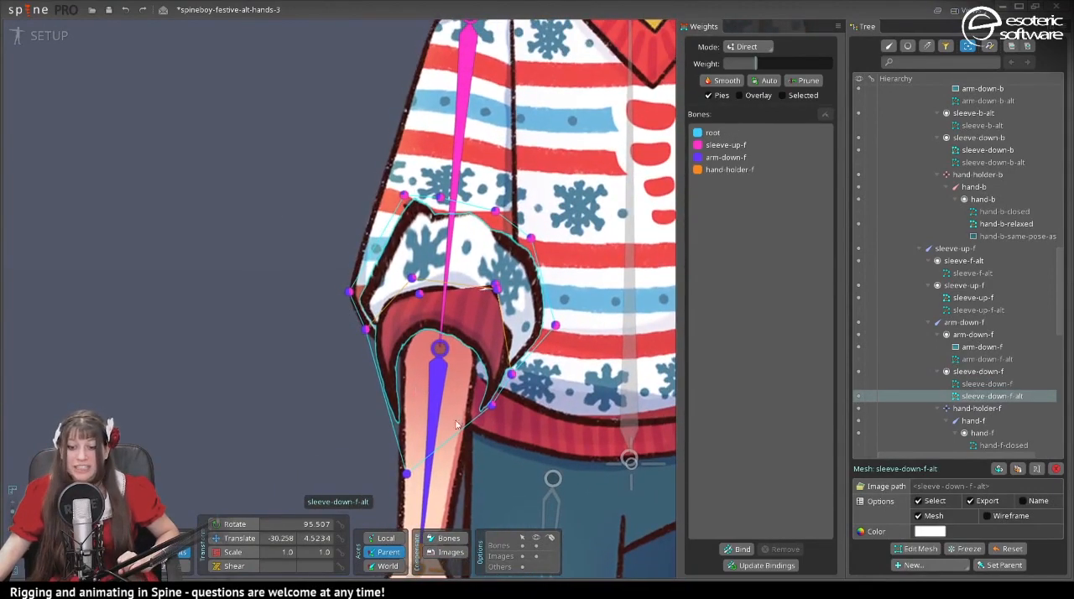
- Select all vertices of the sleeve-down-f-alt mesh and weight them 100% to the root bone
left_click_drag(254, 138, 619, 543)
left_click(749, 132)
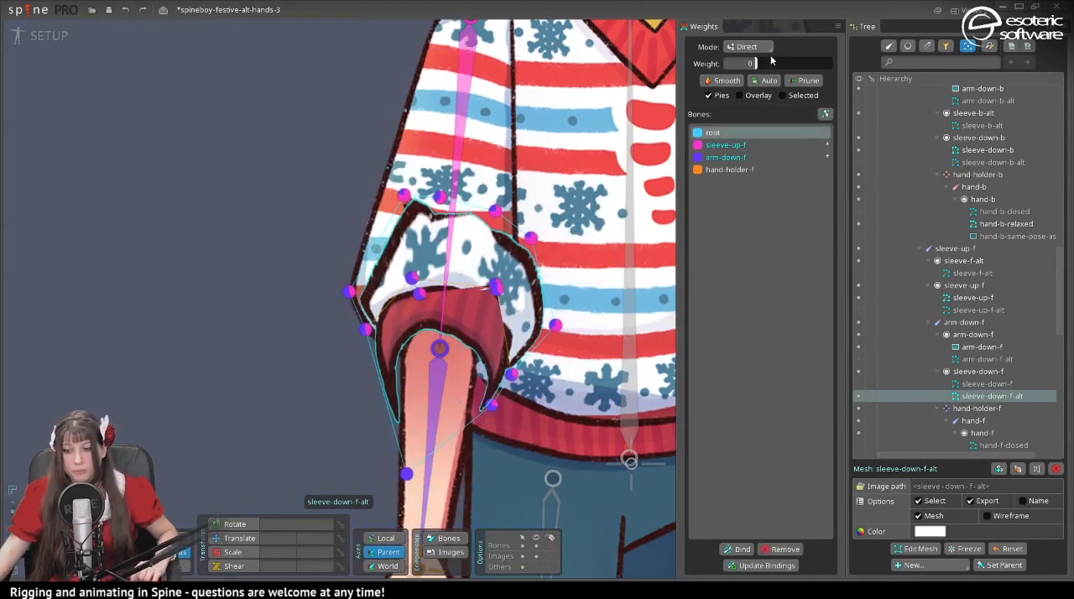
left_click_drag(770, 60, 934, 77)
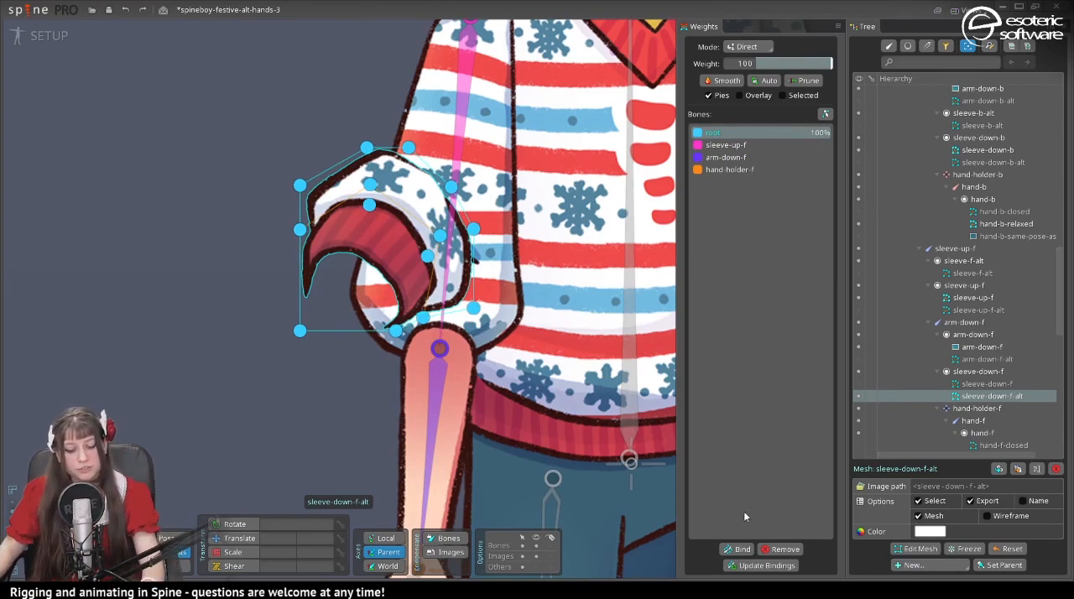
key("ctrl+z")
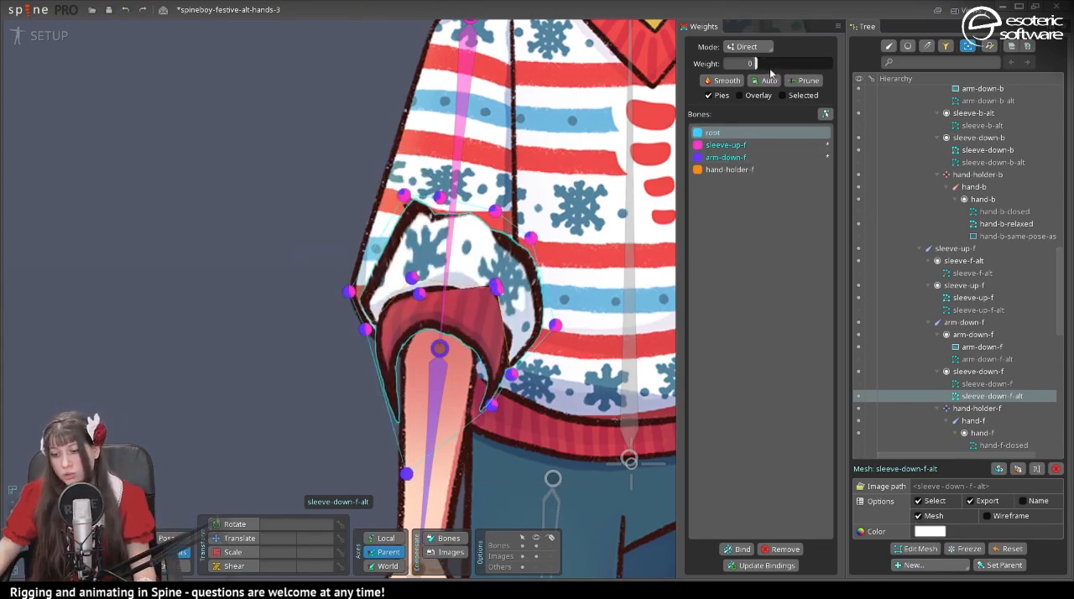
left_click_drag(770, 67, 833, 65)
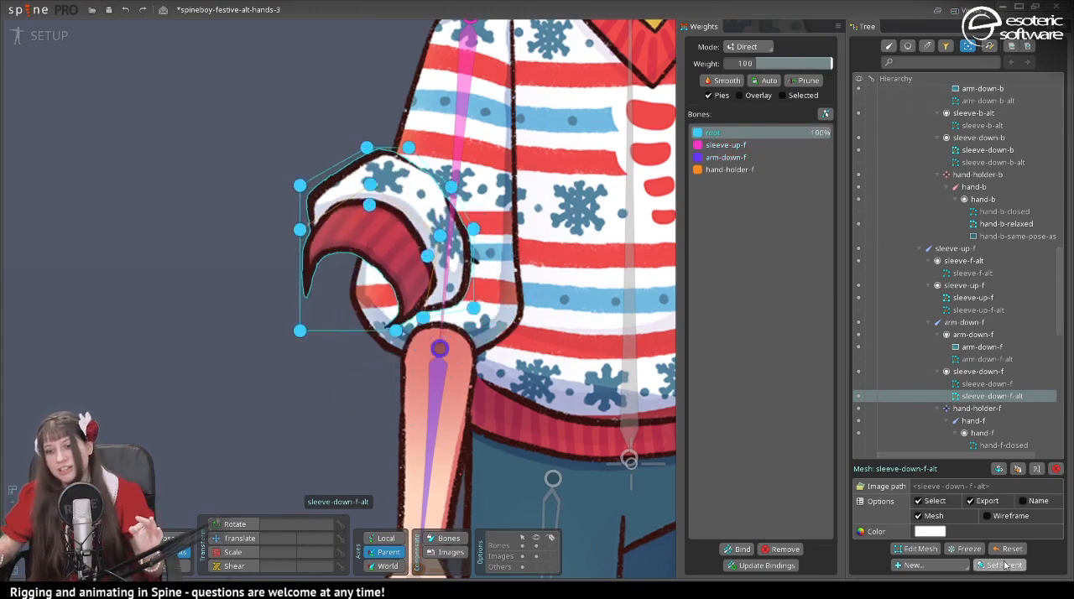
- Add a vertex to the sleeve-down-f-alt mesh on the inner edge of the red cuff and finish mesh editing
left_click(920, 550)
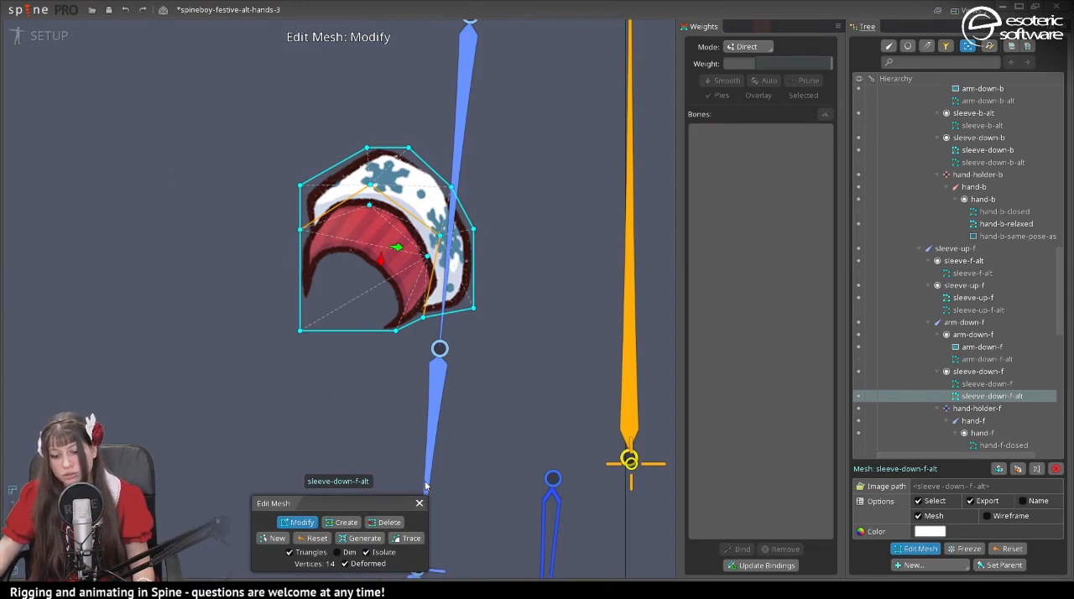
left_click(352, 522)
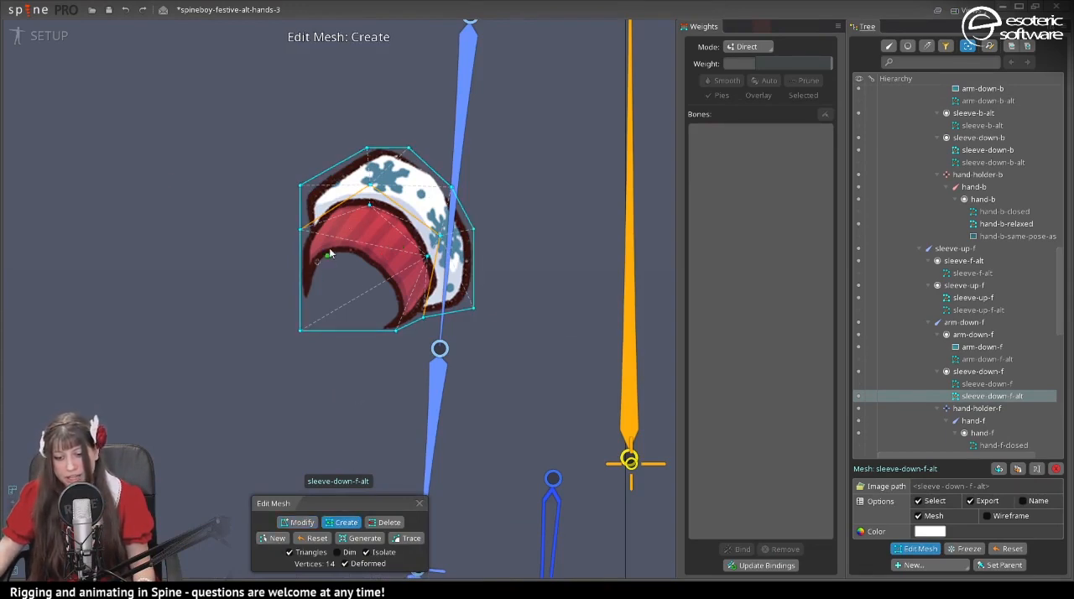
left_click(419, 504)
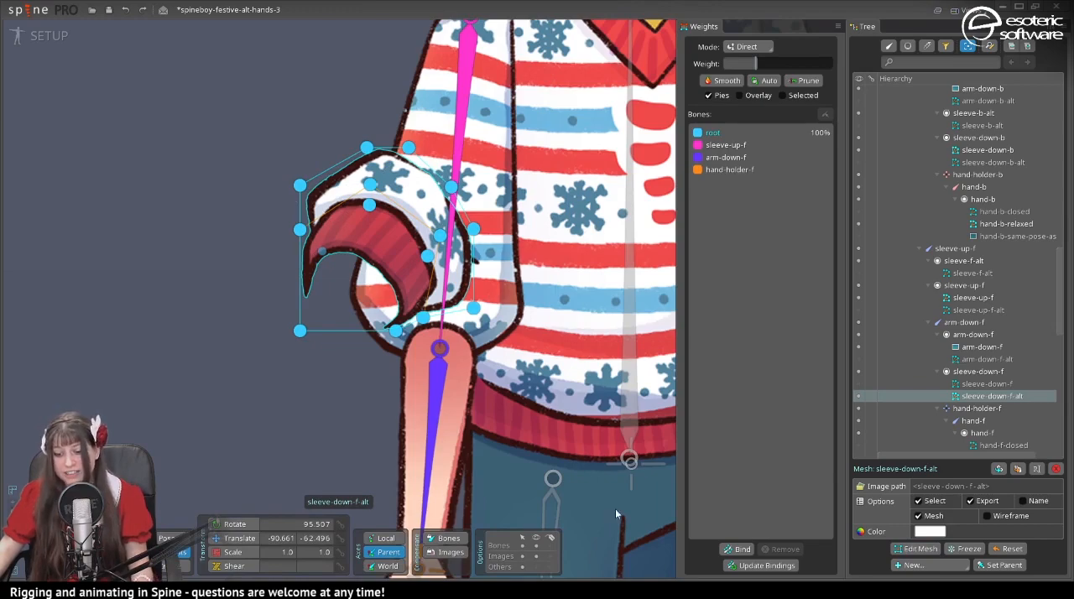
- Return to animate mode and go to frame 7 with the sleeve-down-f-alt mesh selected
left_click(61, 40)
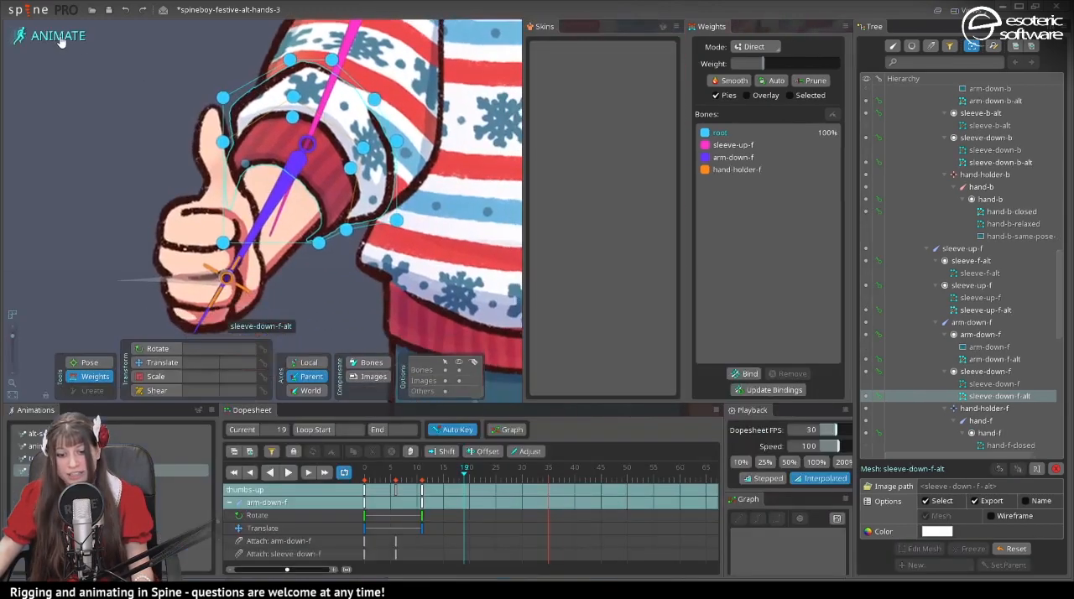
key("ctrl+shift+z")
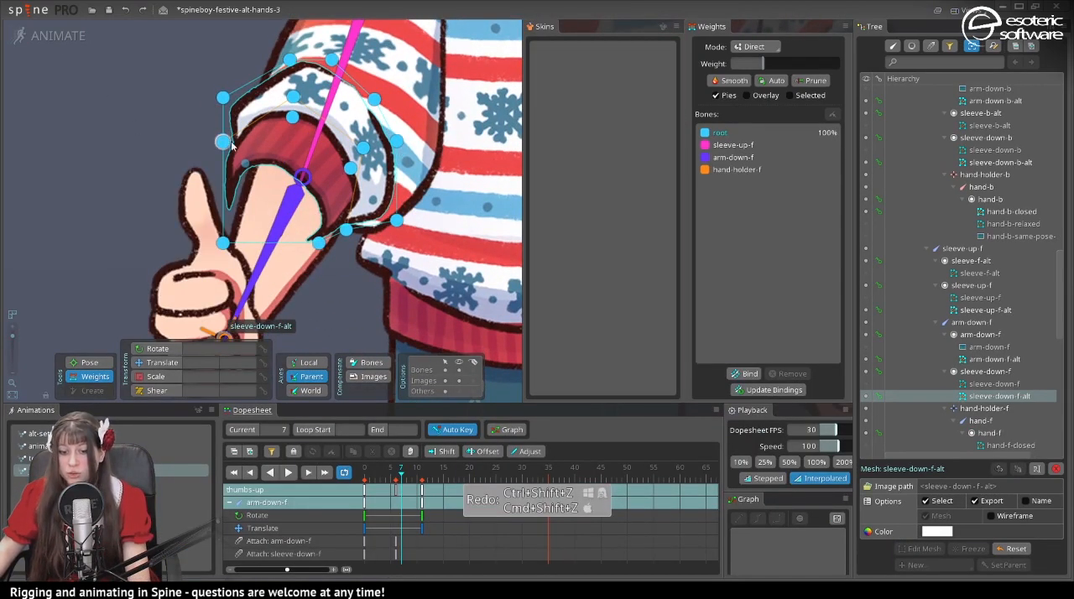
left_click(176, 45)
left_click(351, 166)
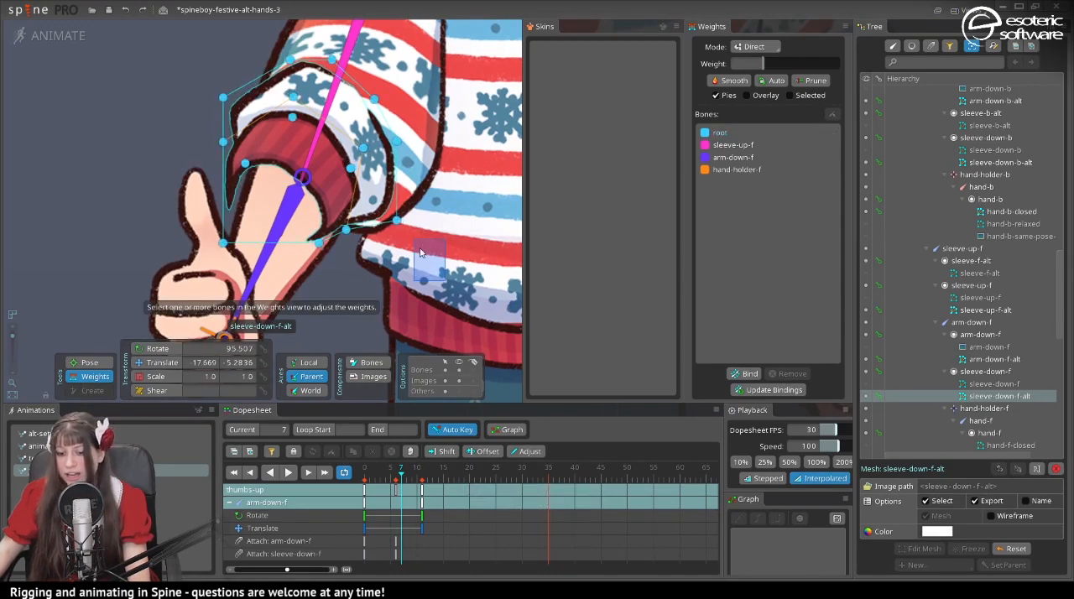
- Try weighting all sleeve-down-f-alt vertices 100% to sleeve-up-f, and return them to root at 100%
left_click_drag(445, 282, 135, 17)
left_click(732, 144)
left_click_drag(793, 63, 848, 74)
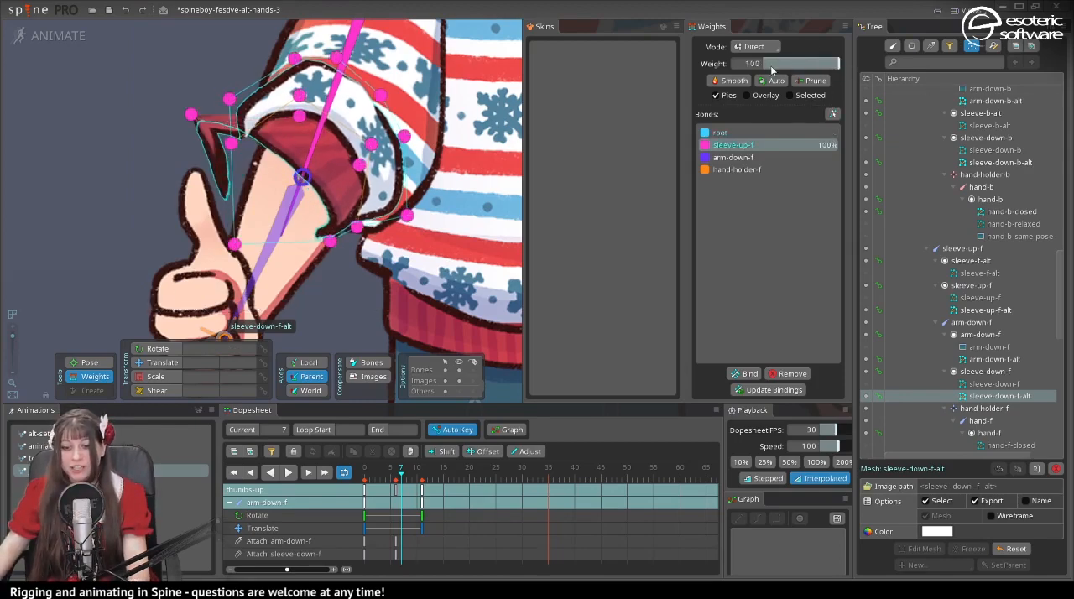
left_click(720, 131)
left_click_drag(780, 64, 839, 66)
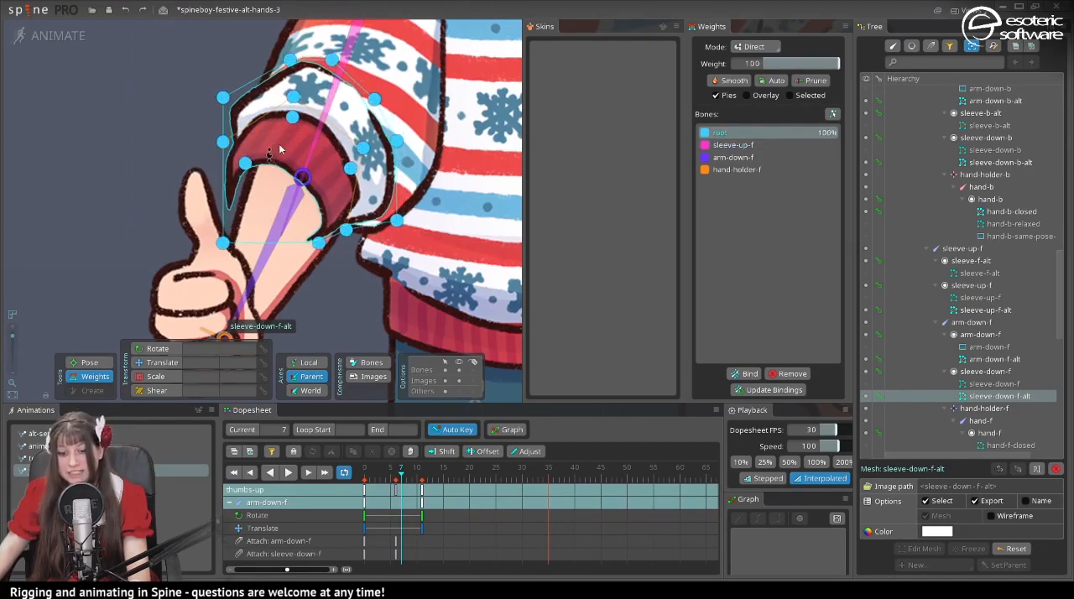
- Try weighting only the new inner cuff vertex to sleeve-up-f, and undo that weight change
left_click(244, 163)
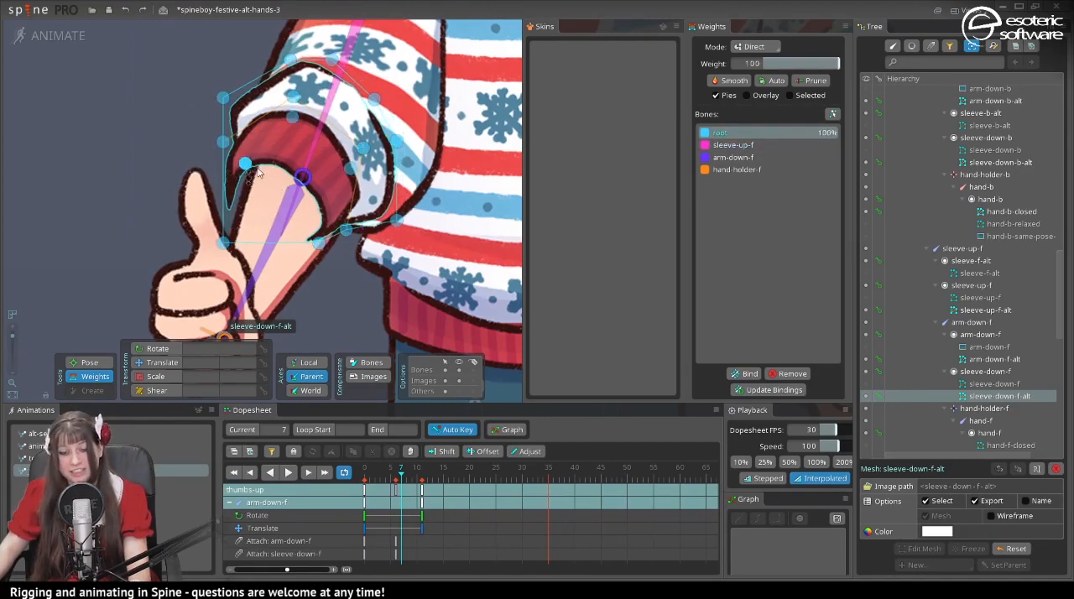
left_click(732, 145)
left_click_drag(765, 64, 839, 64)
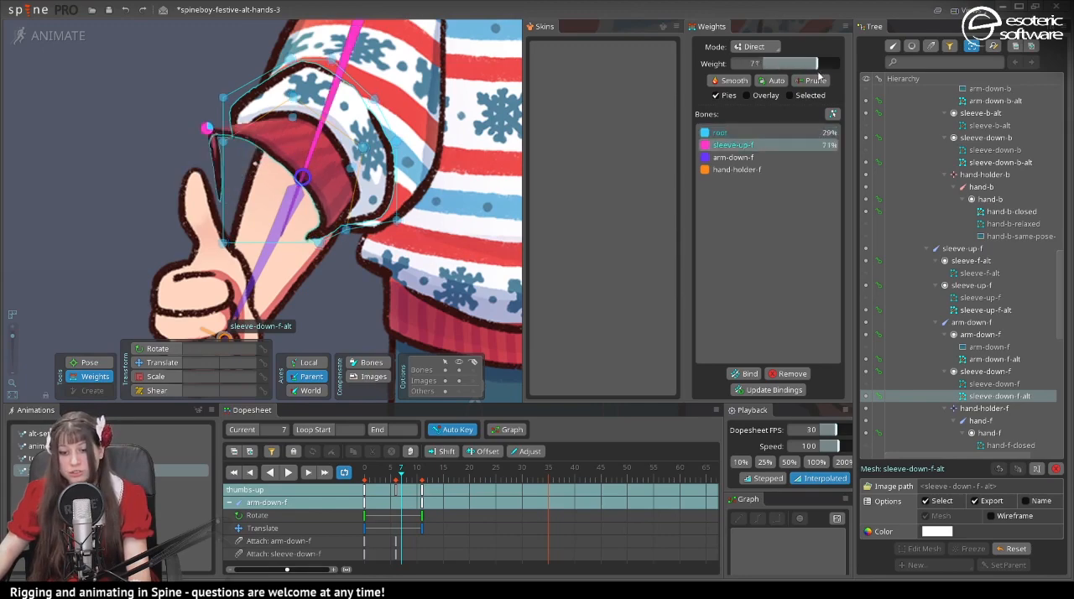
key("ctrl+z")
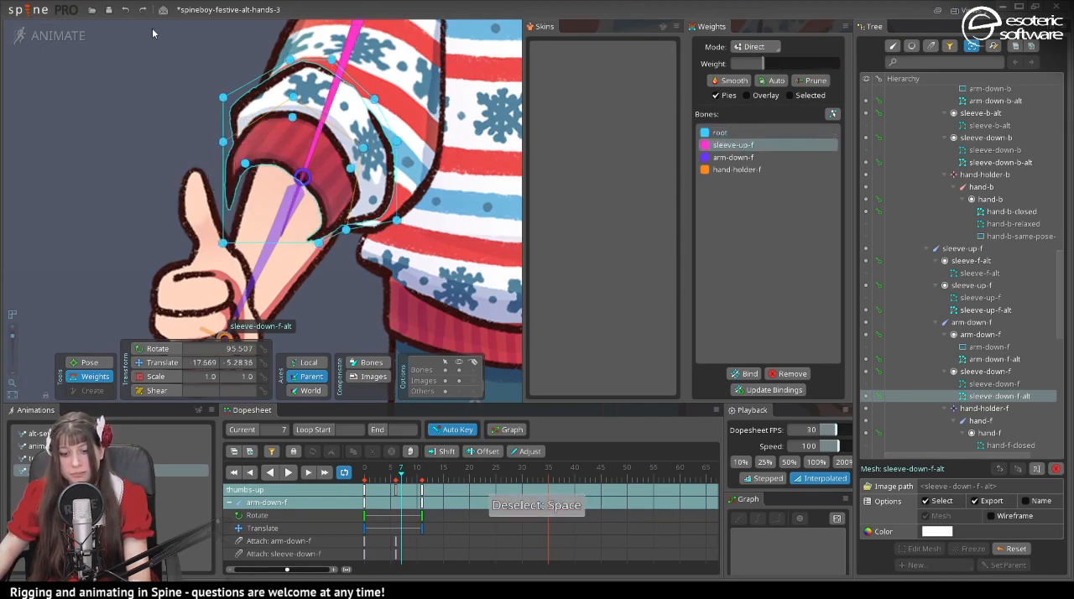
- Select all vertices of the sleeve-down-f-alt mesh and weight them 100% to the sleeve-up-f bone
left_click_drag(152, 27, 487, 288)
left_click_drag(780, 63, 839, 63)
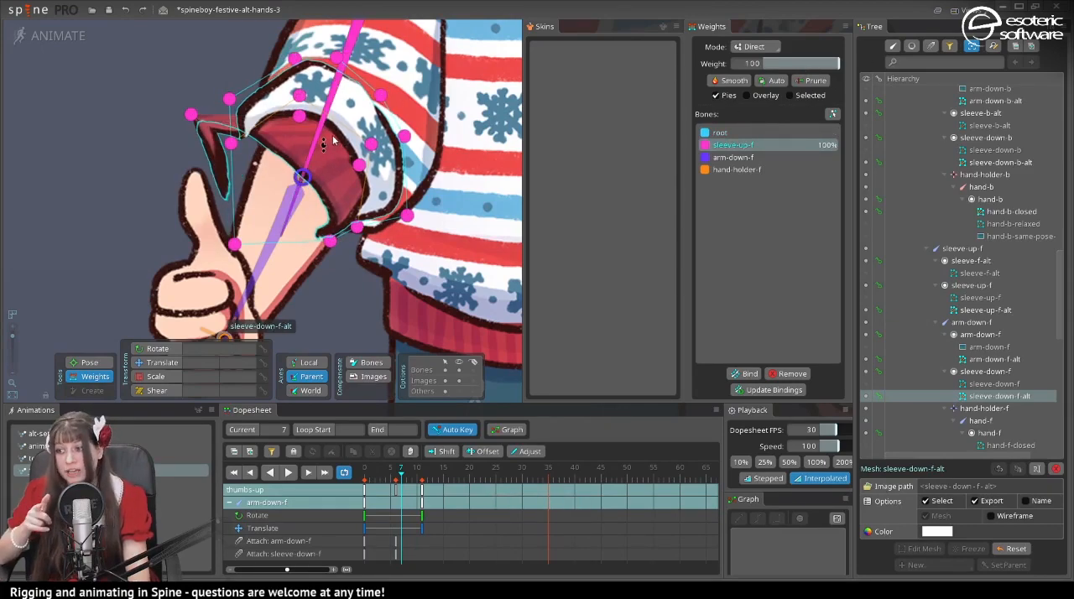
- Undo the sleeve-up-f weighting, and update the bindings of the sleeve-down-f-alt mesh with all its vertices selected in the alt-setup-pose animation
key("ctrl+z")
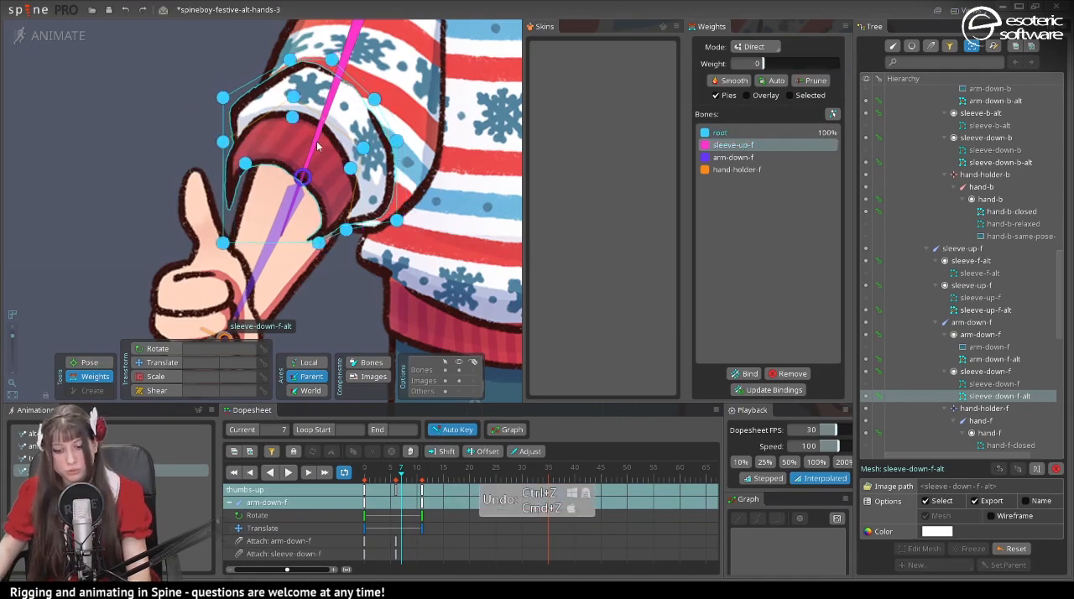
left_click(42, 434)
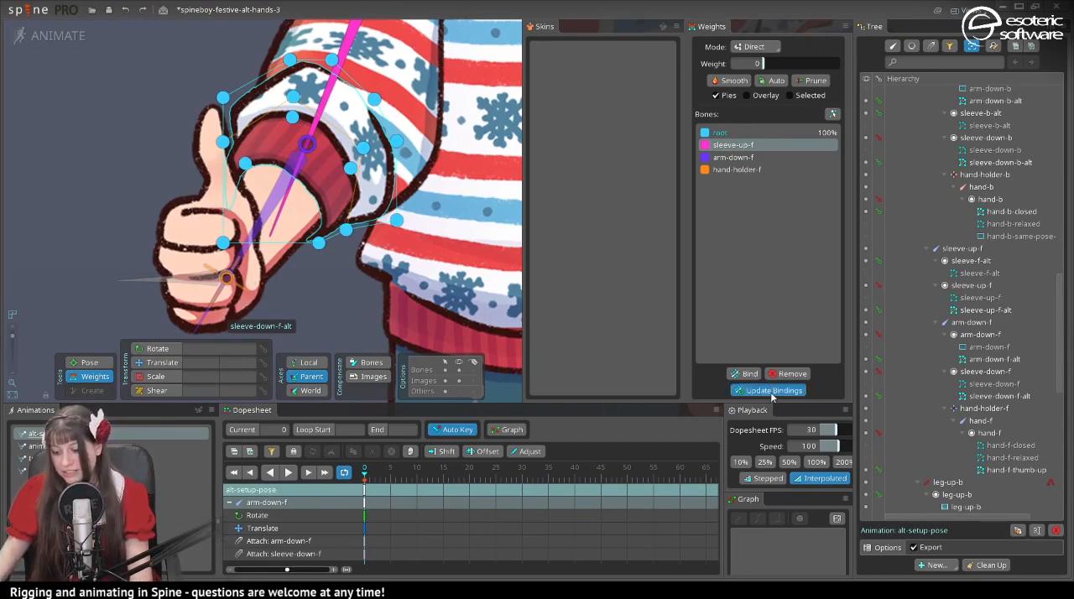
left_click(149, 74)
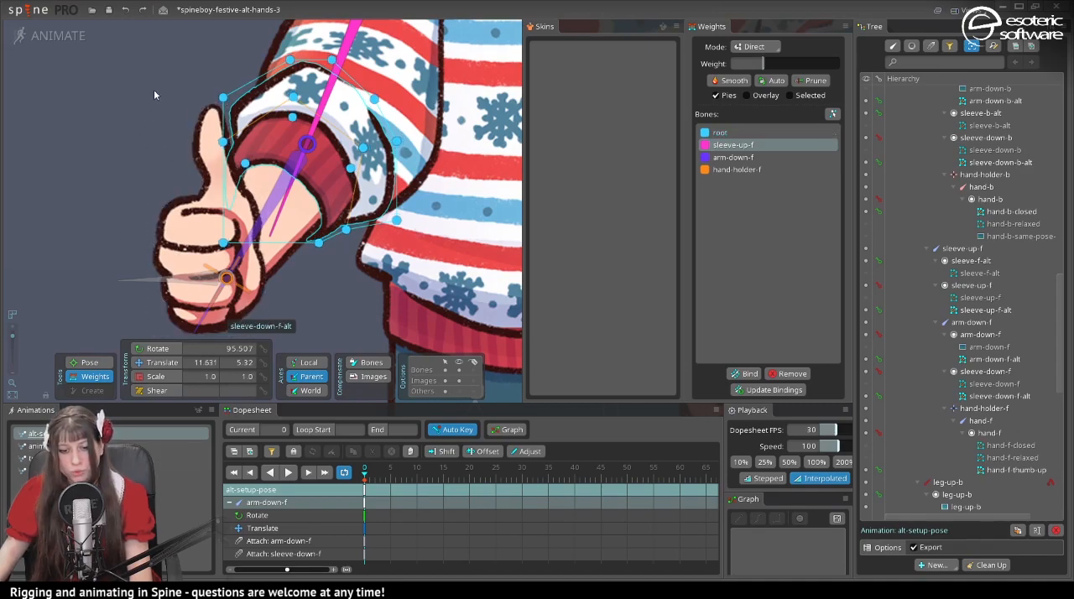
left_click_drag(154, 51, 579, 319)
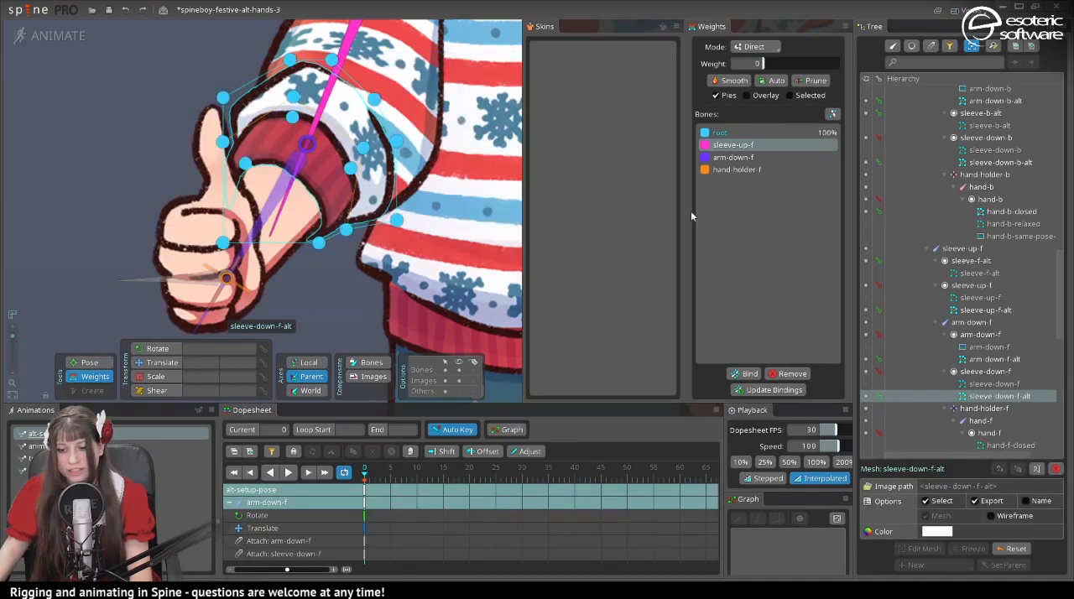
left_click(782, 389)
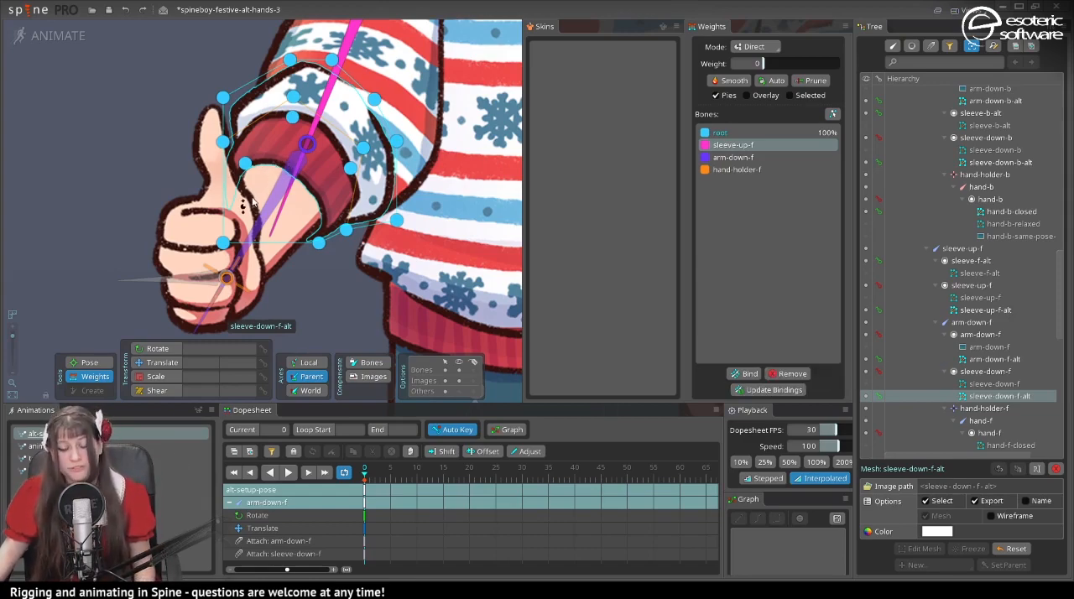
- Open test-animation, try weighting all sleeve-down-f-alt vertices 45% to sleeve-up-f, and undo that weight change
left_click(68, 458)
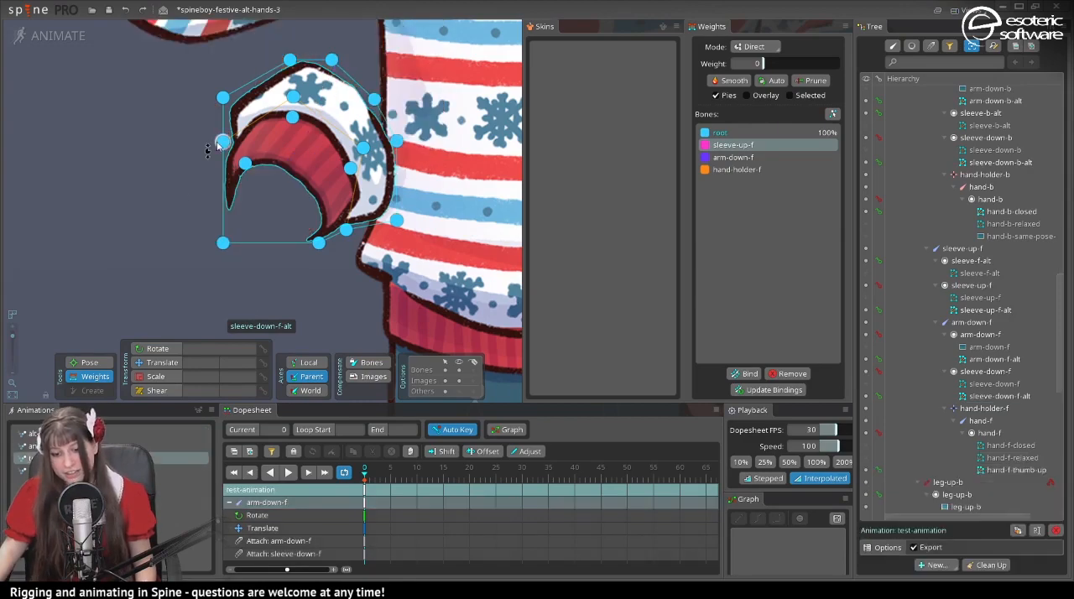
left_click_drag(144, 137, 190, 214)
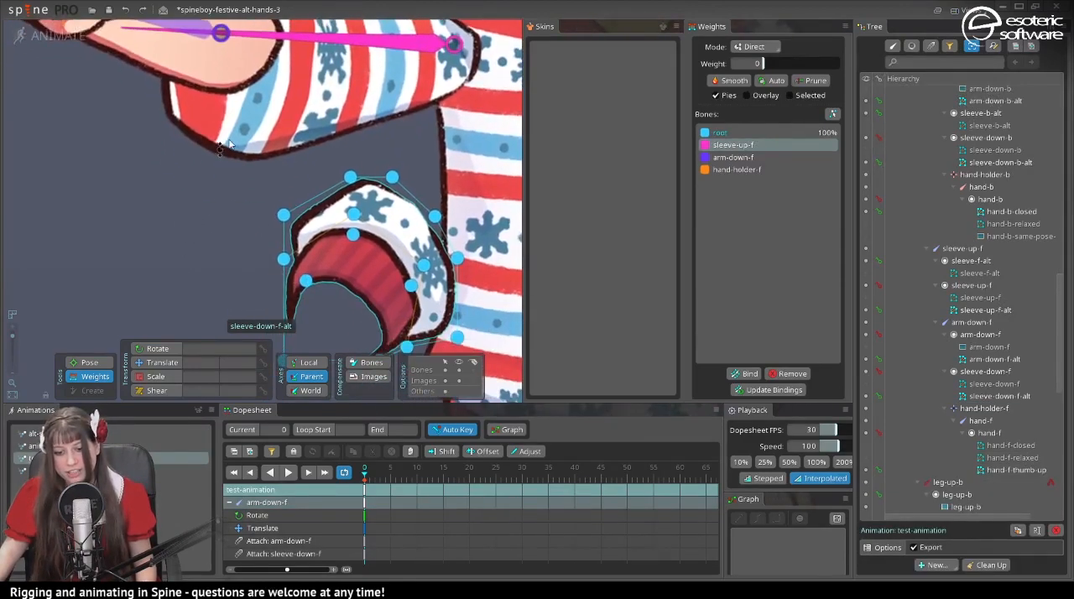
left_click(206, 147)
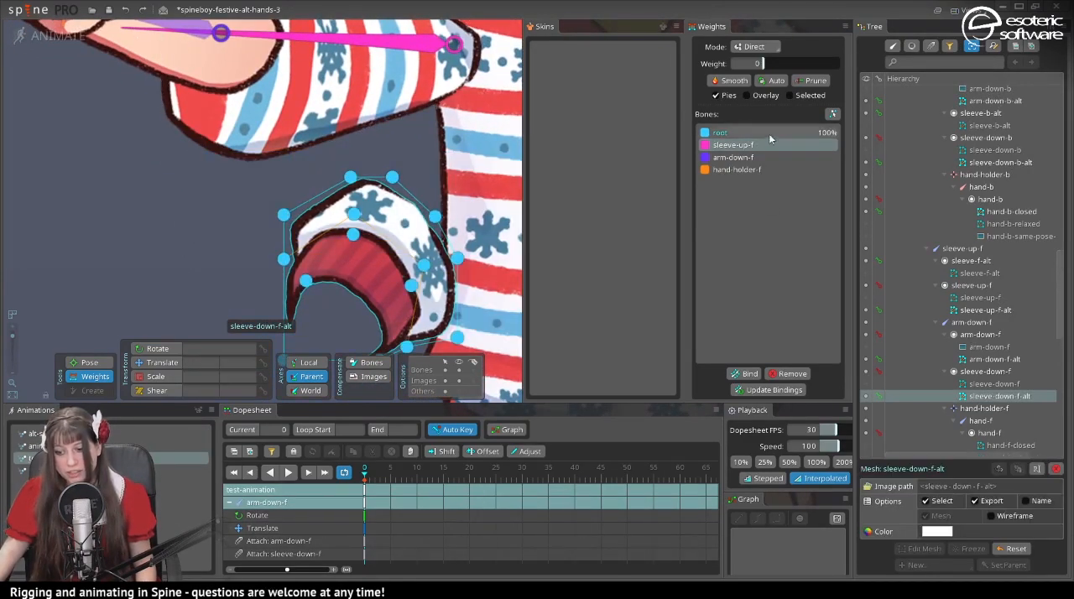
mouse_move(778, 68)
left_mouse_down()
mouse_move(838, 67)
mouse_move(739, 93)
mouse_move(807, 84)
mouse_move(785, 82)
left_mouse_up()
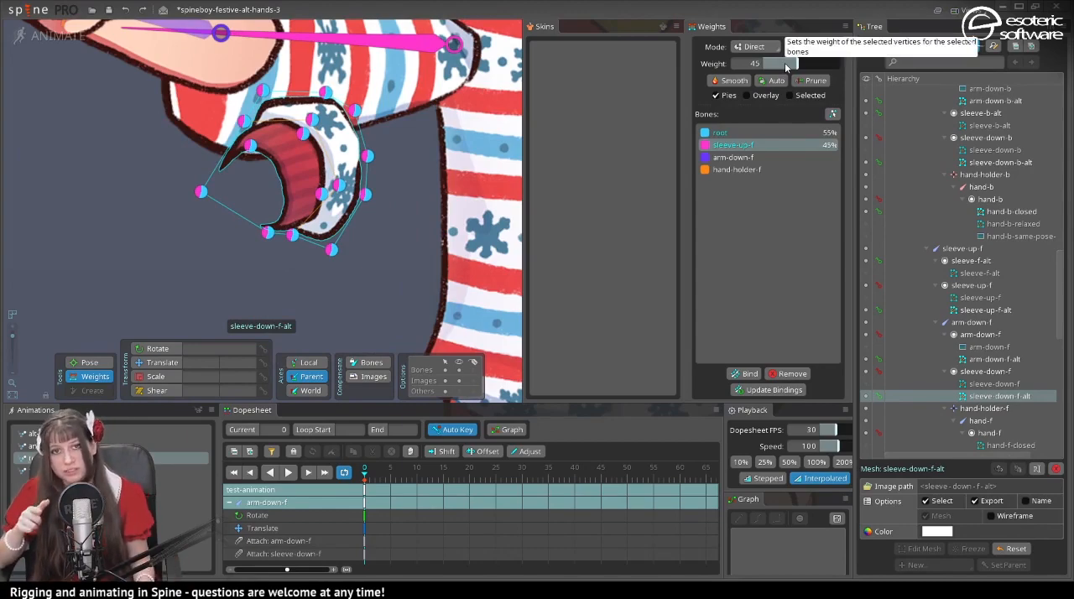
key("ctrl+z")
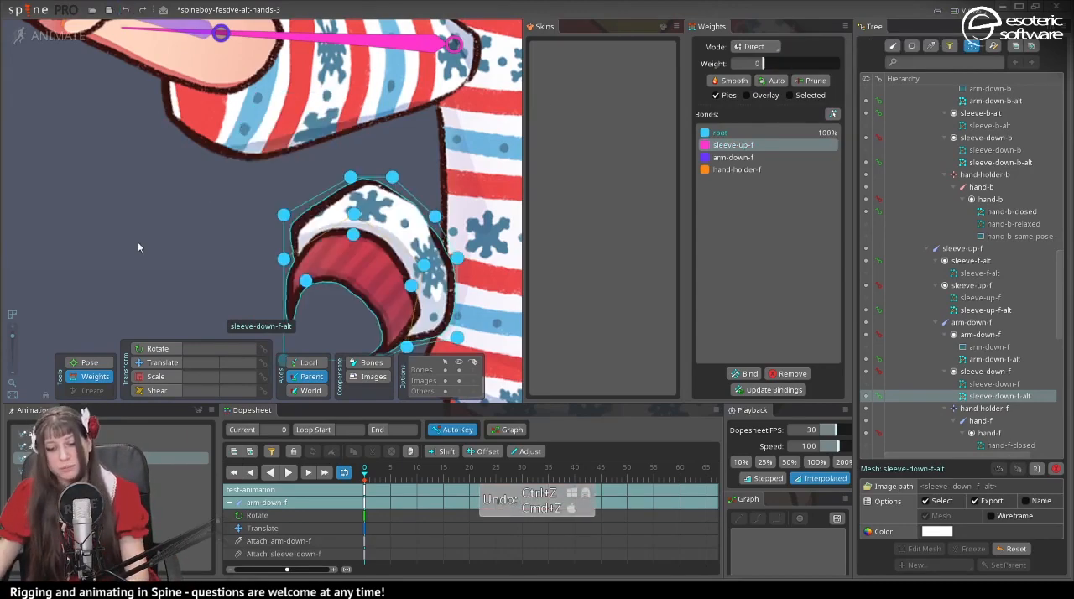
- Undo the test edits back to sleeve-down-f-alt's mixed sleeve-up-f and arm-down-f weights, and save the project at frame 6 of thumbs-up
scroll(137, 243, "down", 6)
key("ctrl+z")
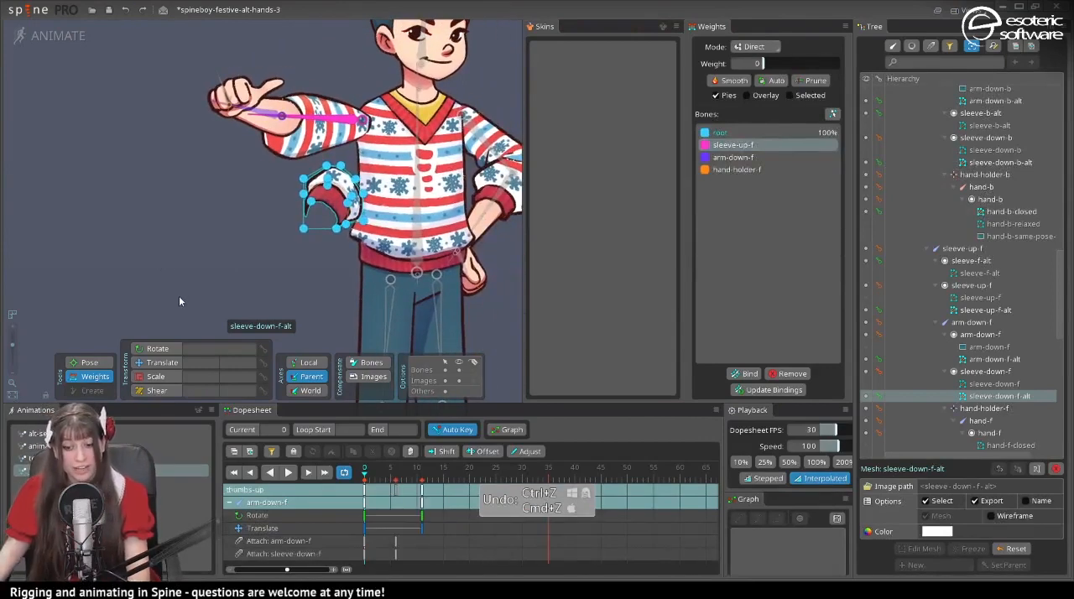
key("ctrl+z")
key("ctrl+z")
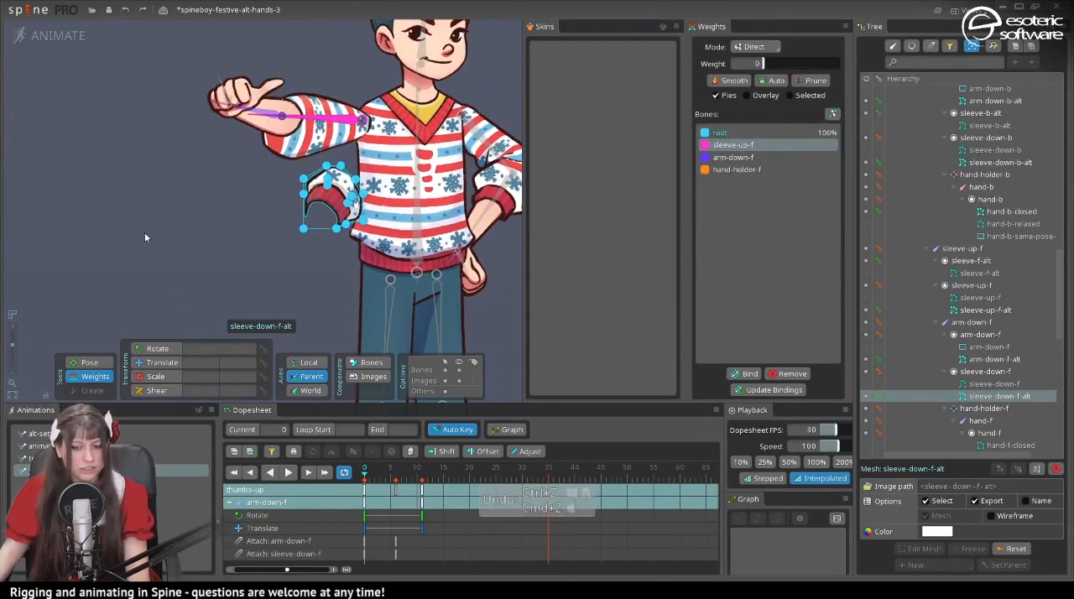
key("ctrl+z")
key("ctrl+shift+z")
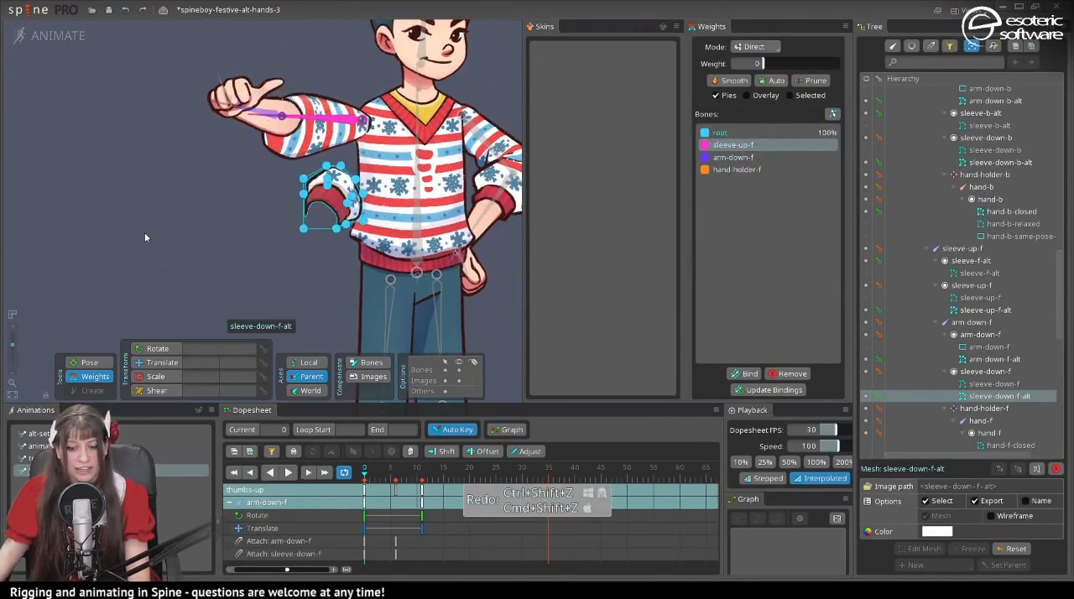
key("ctrl+z")
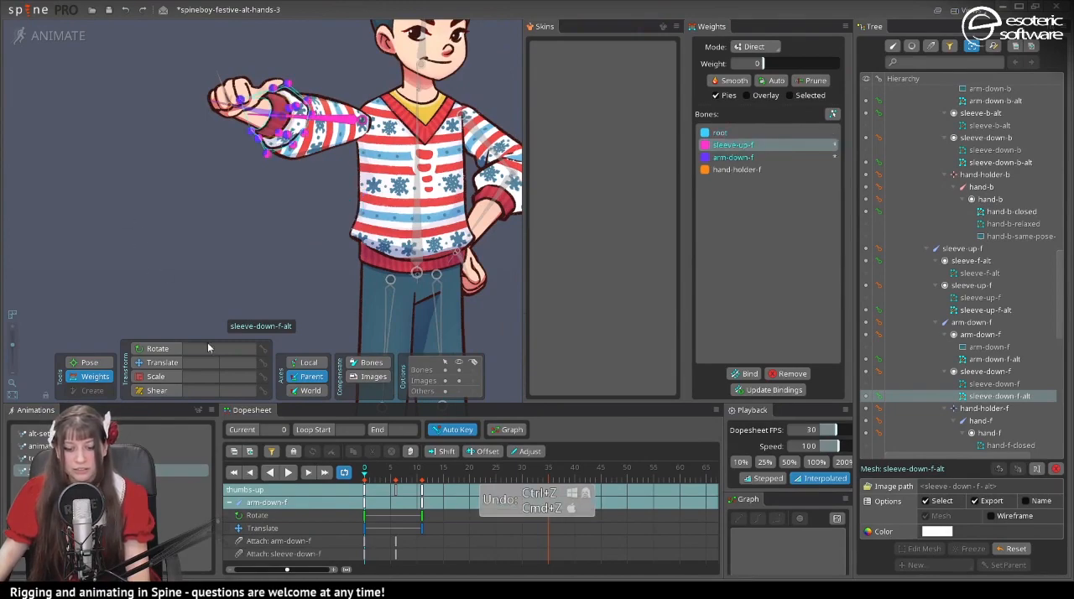
left_click_drag(375, 474, 396, 476)
key("ctrl+s")
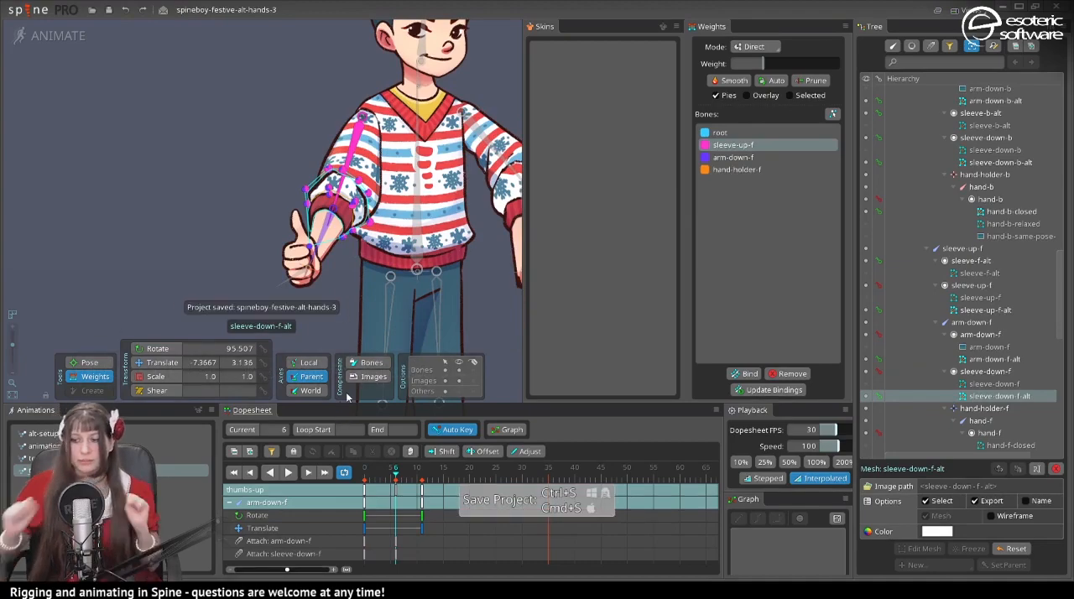
- Try moving the hand-holder-f bone away from the forearm at frame 6, to a translation of 100.89, -88.483
left_click_drag(254, 247, 221, 256)
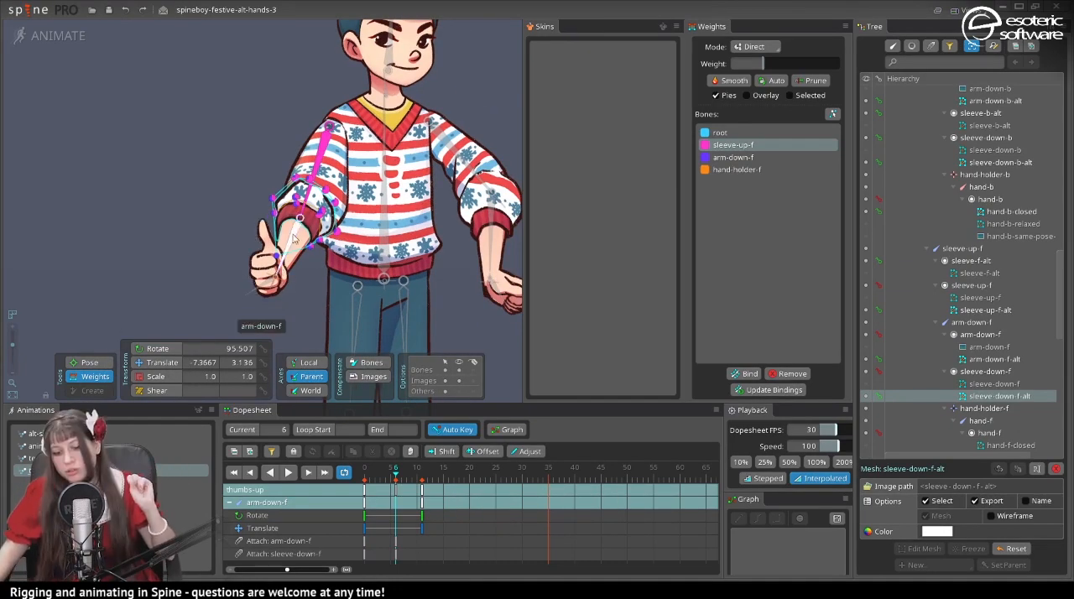
scroll(291, 286, "up", 3)
scroll(291, 276, "down", 3)
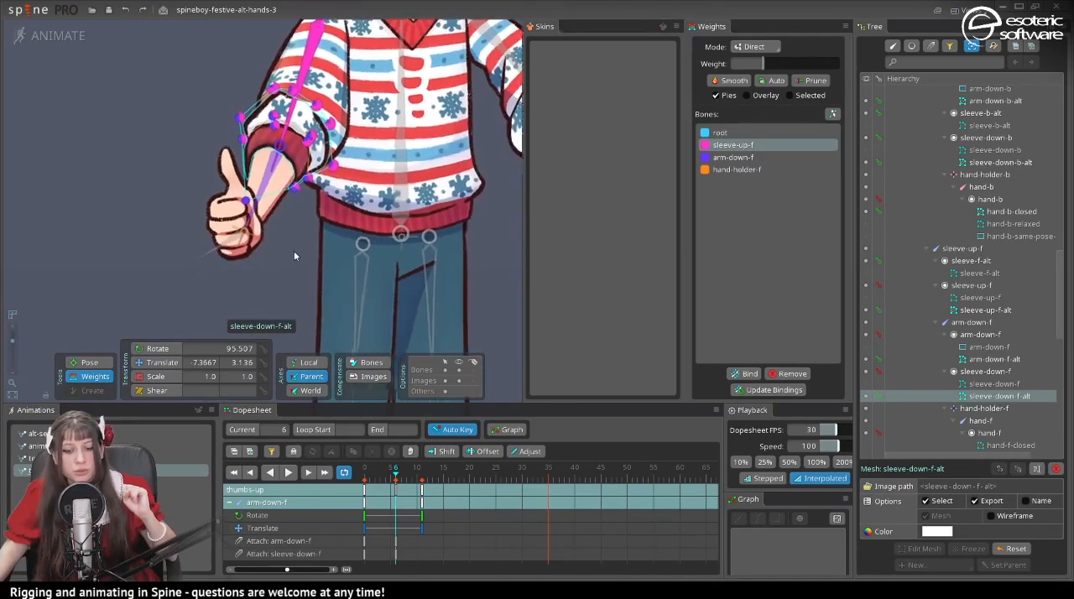
left_click(243, 229)
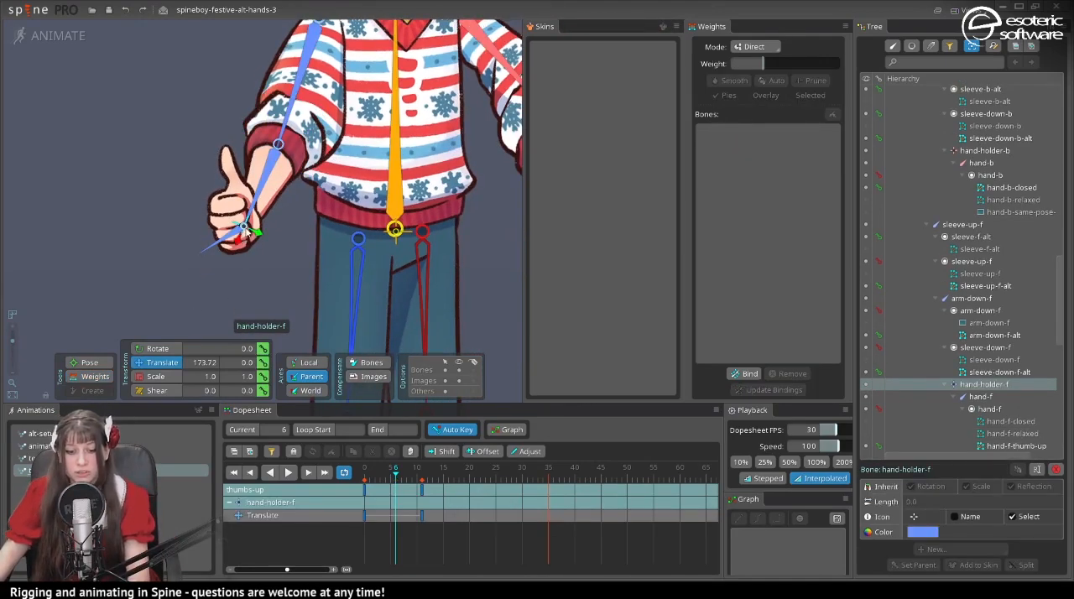
left_click_drag(238, 240, 218, 179)
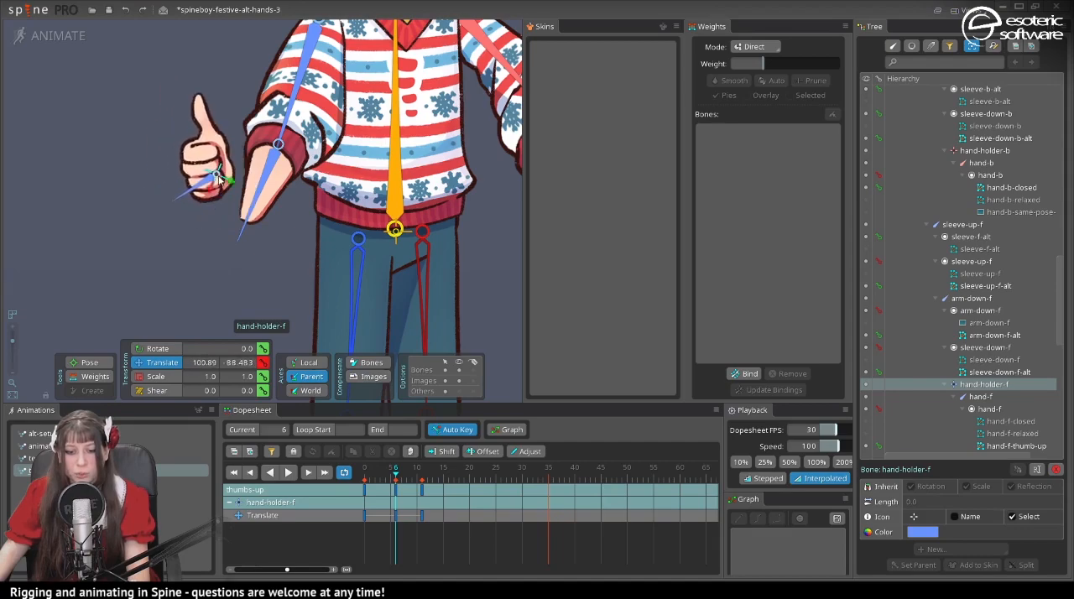
- Try weighting the three wrist vertices of the arm-down-f-alt mesh 100% to the hand-holder-f bone
left_click(104, 376)
left_click(261, 209)
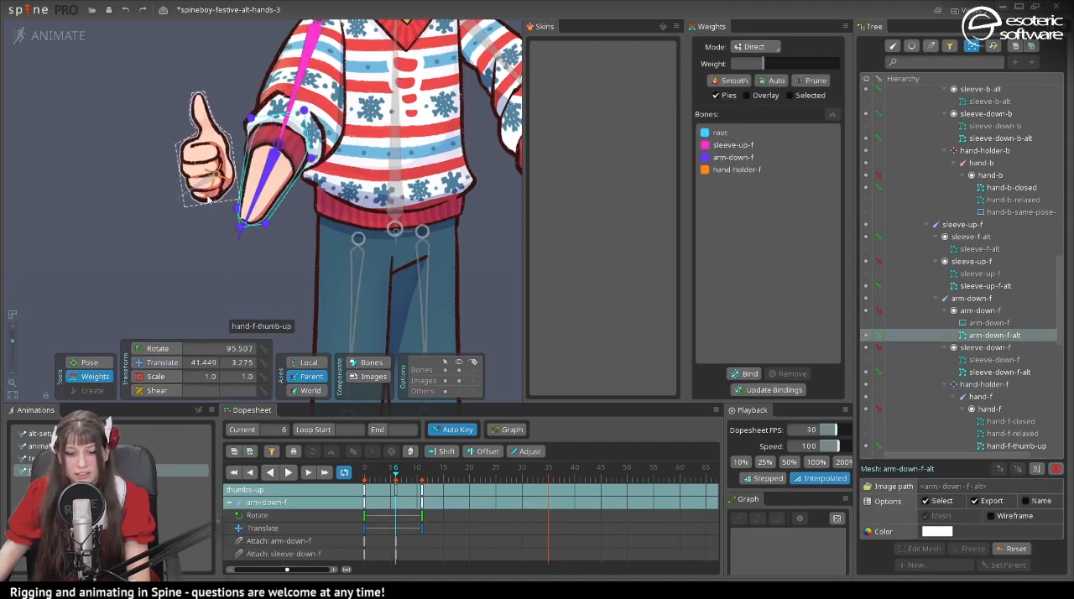
left_click_drag(279, 285, 201, 195)
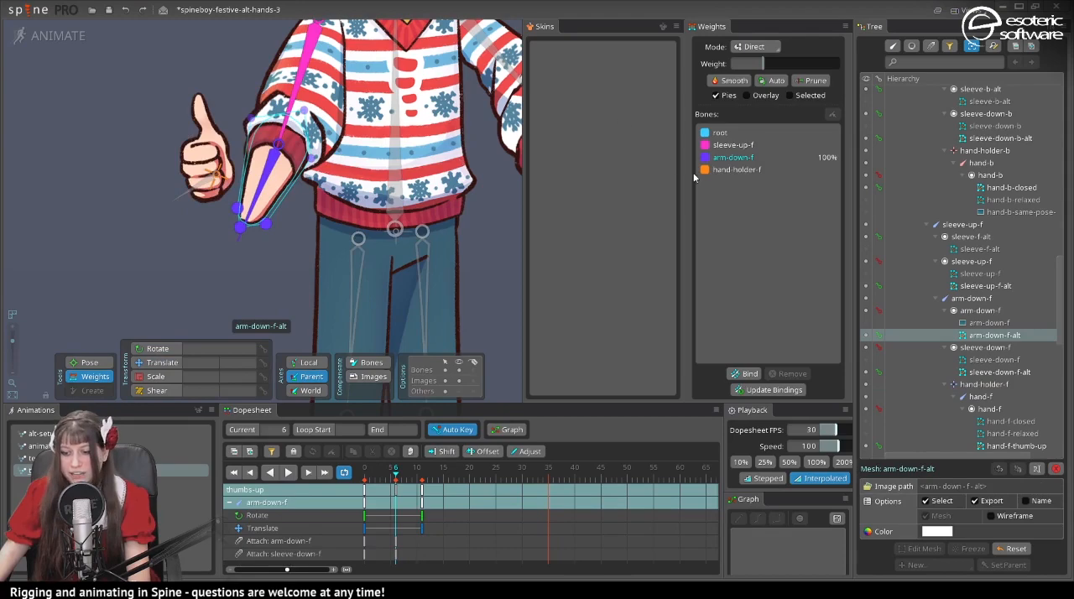
left_click(736, 169)
left_click_drag(779, 64, 883, 64)
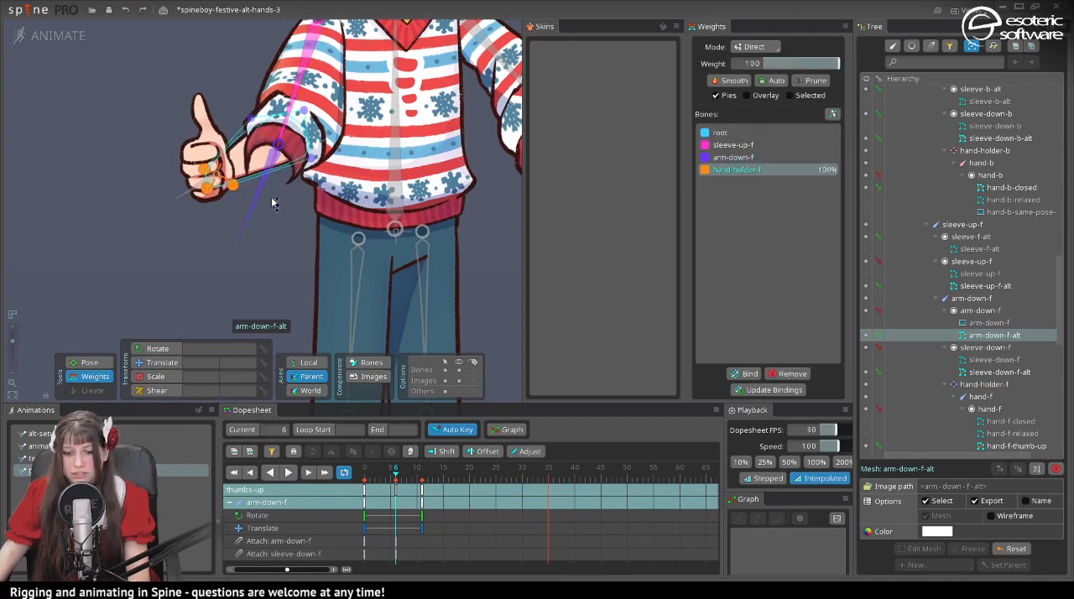
- Undo the wrist vertex weighting and the hand-holder-f move, and clear the selection
scroll(343, 253, "up", 1)
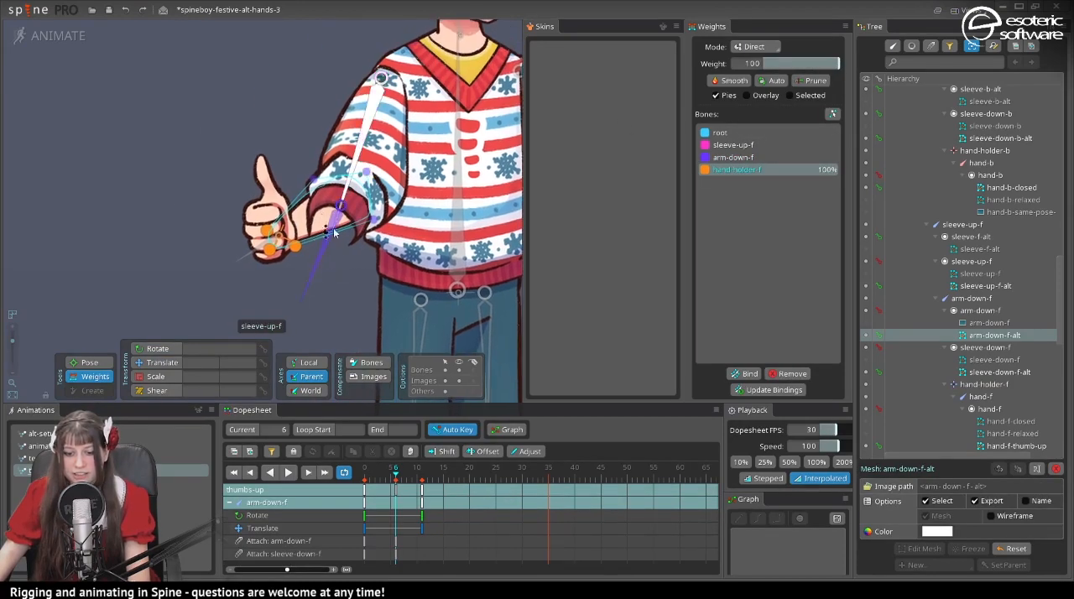
scroll(348, 250, "up", 1)
scroll(348, 250, "up", 1)
left_click(323, 188)
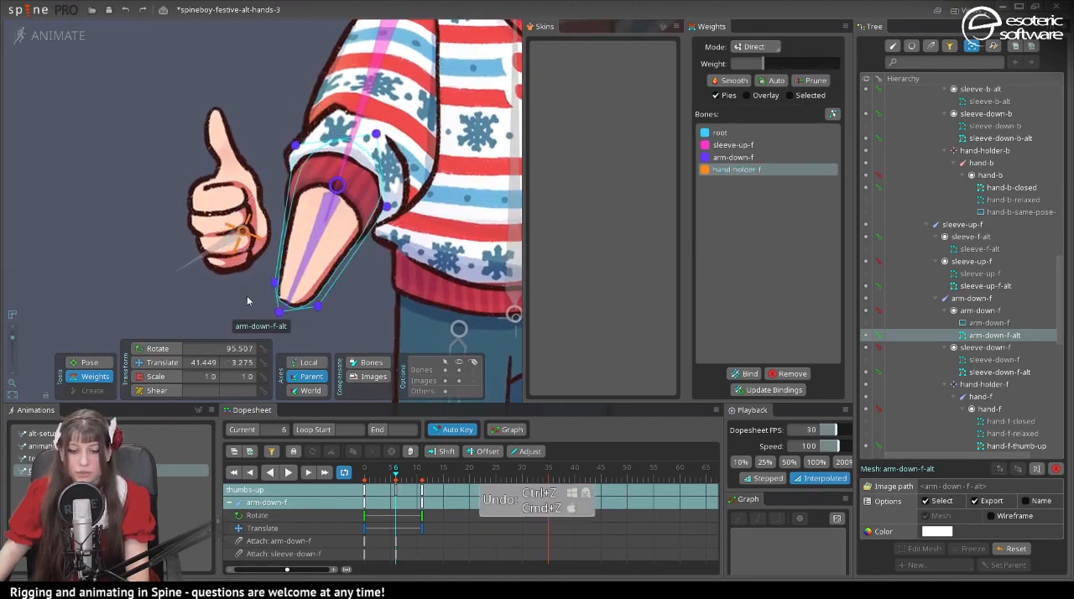
key("ctrl+z")
key("ctrl+z")
key("space")
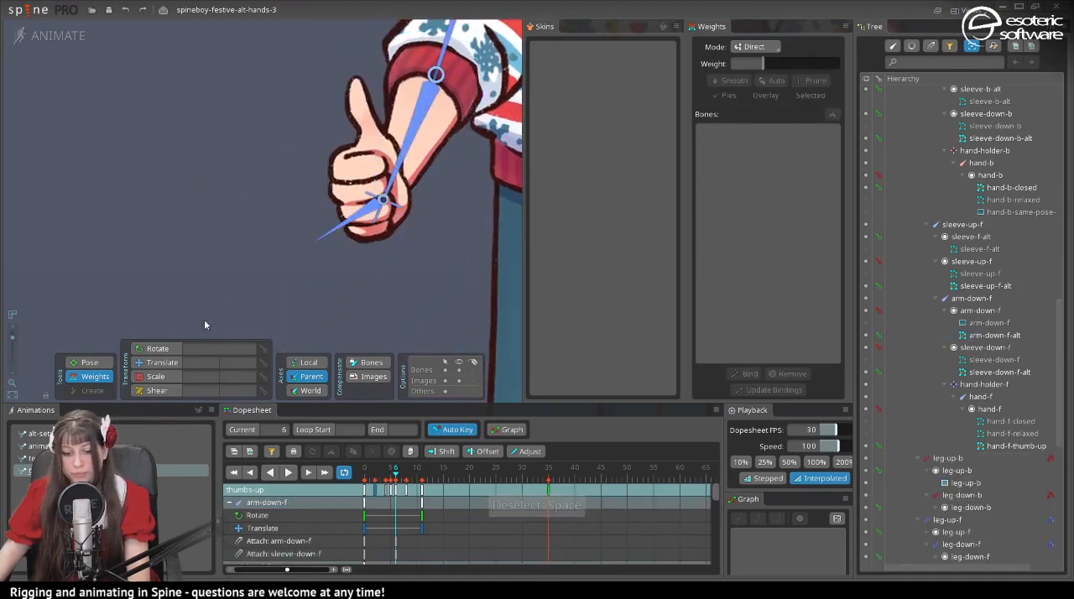
- Extend hand-holder-f to translate X 248.68 at frame 6, and weight arm-down-f-alt's three wrist vertices 100% to hand-holder-f
mouse_move(383, 205)
left_mouse_down()
mouse_move(369, 209)
mouse_move(334, 298)
mouse_move(387, 101)
mouse_move(331, 315)
mouse_move(419, 117)
mouse_move(336, 299)
mouse_move(423, 124)
mouse_move(362, 241)
mouse_move(365, 198)
mouse_move(374, 213)
left_mouse_up()
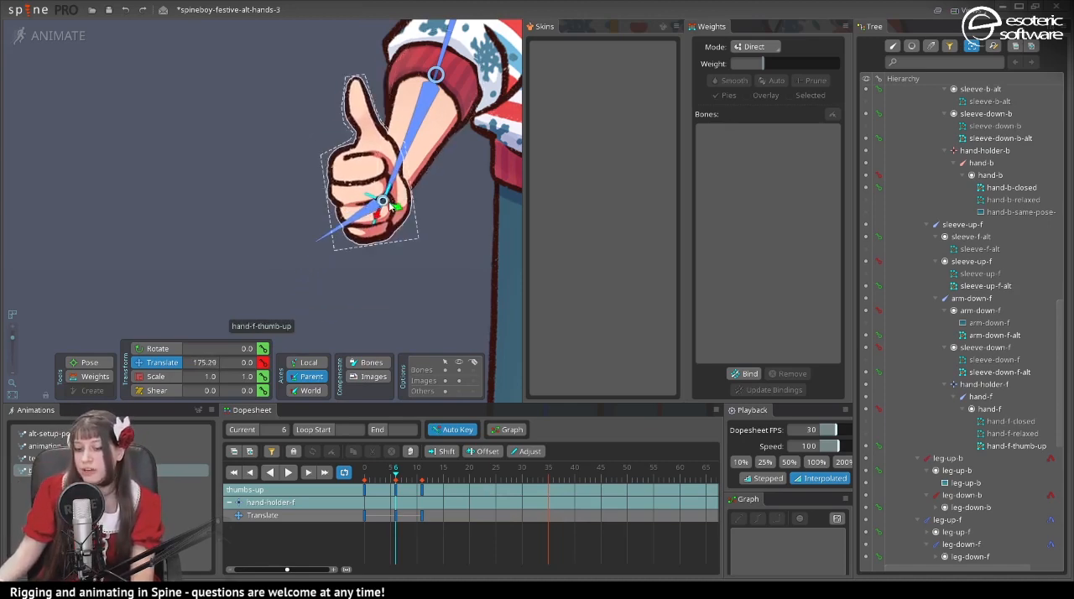
left_click_drag(374, 220, 321, 256)
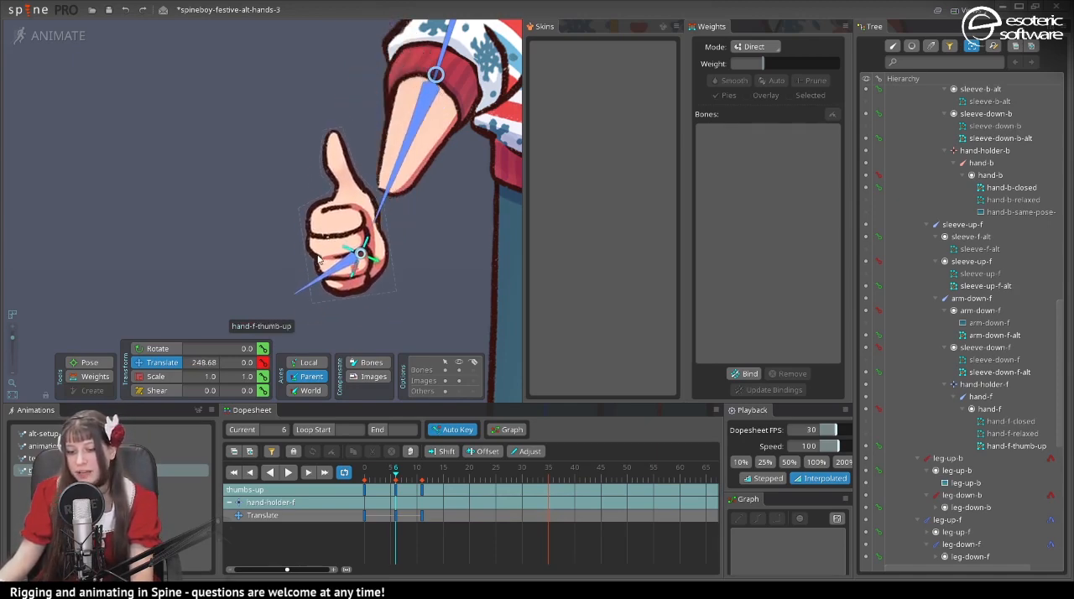
left_click(407, 140)
left_click(82, 379)
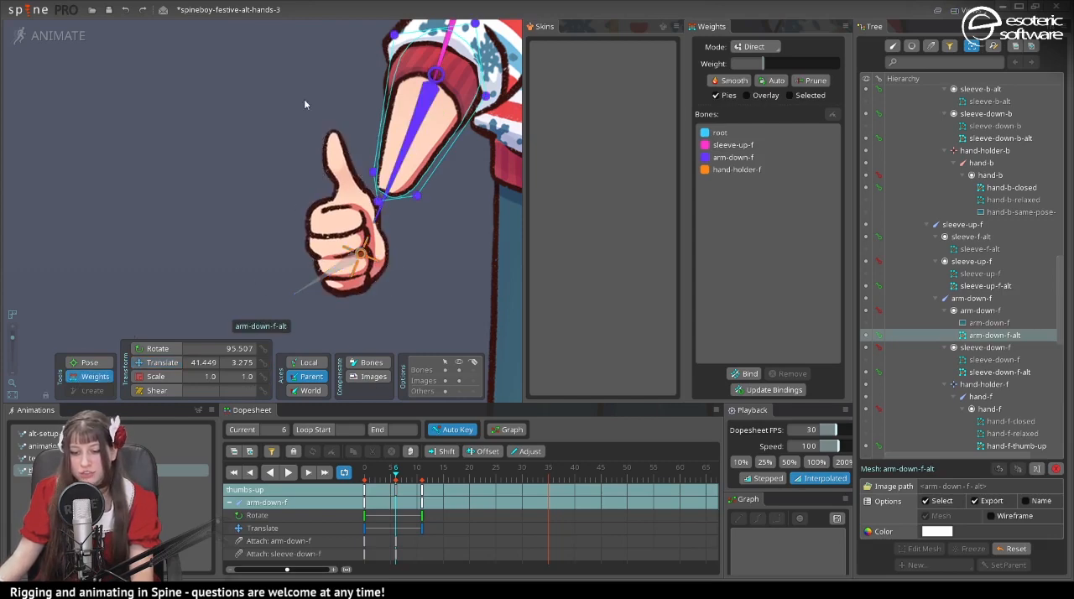
left_click_drag(267, 99, 462, 297)
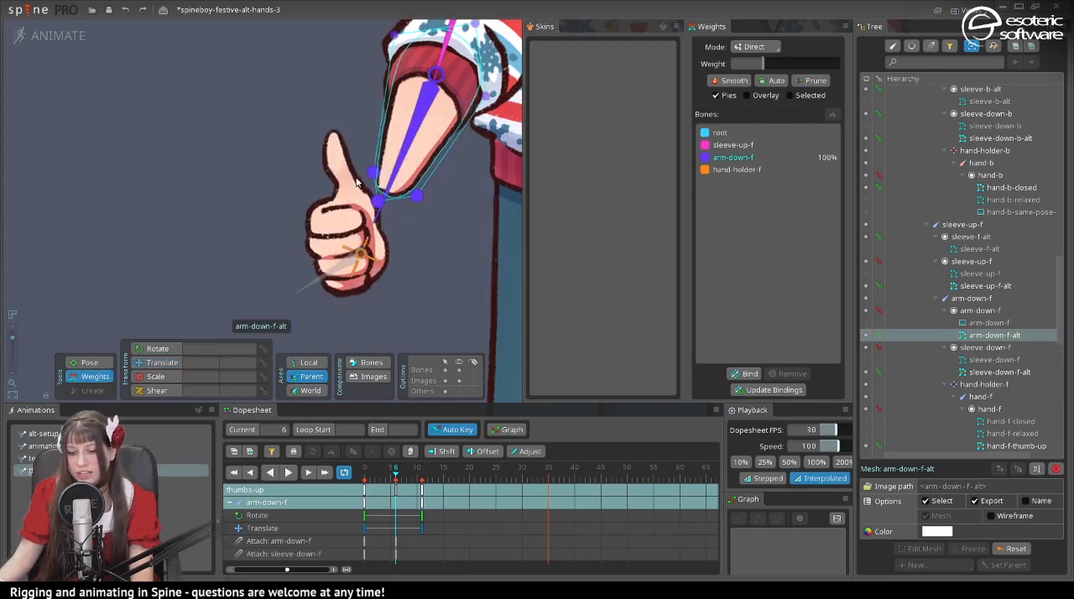
left_click(731, 169)
left_click_drag(770, 63, 870, 74)
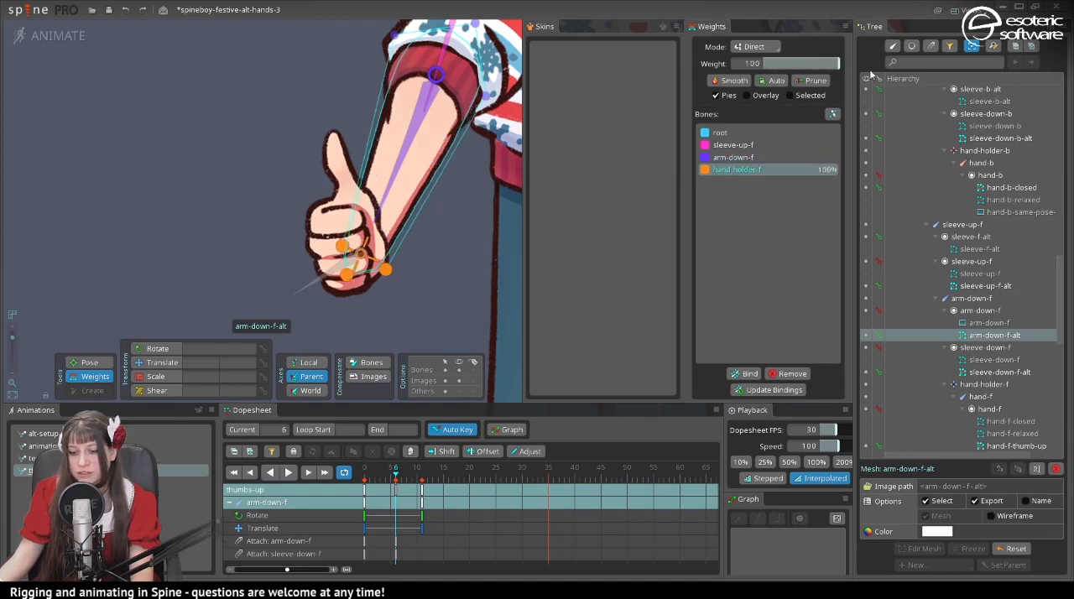
key("space")
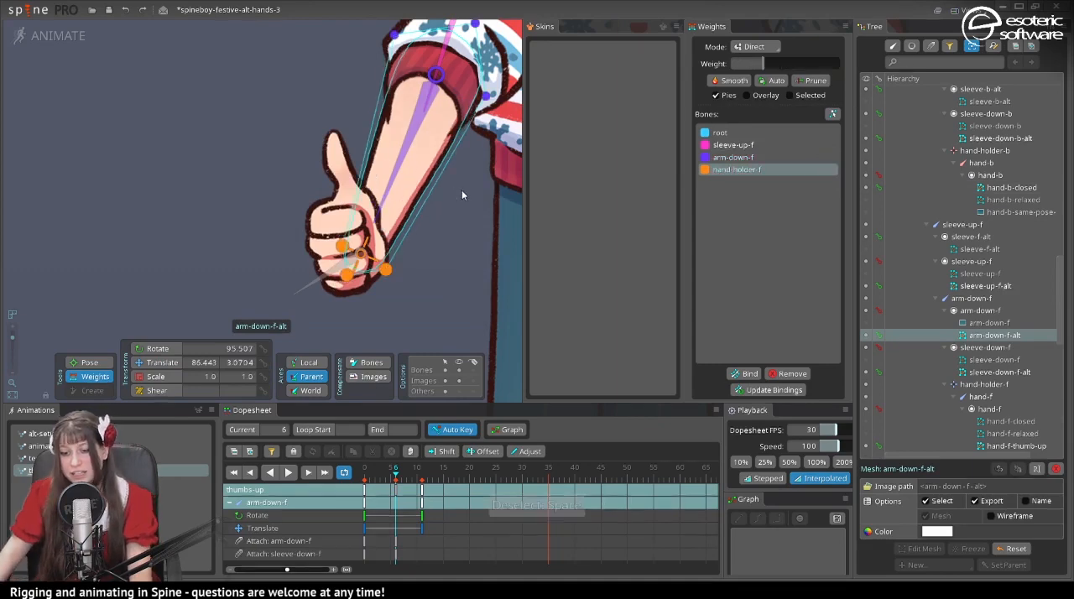
- Try weighting the cuff vertices of the sleeve-down-f-alt mesh 37% to the hand-holder-f bone
left_click(468, 76)
left_click_drag(468, 78, 420, 192)
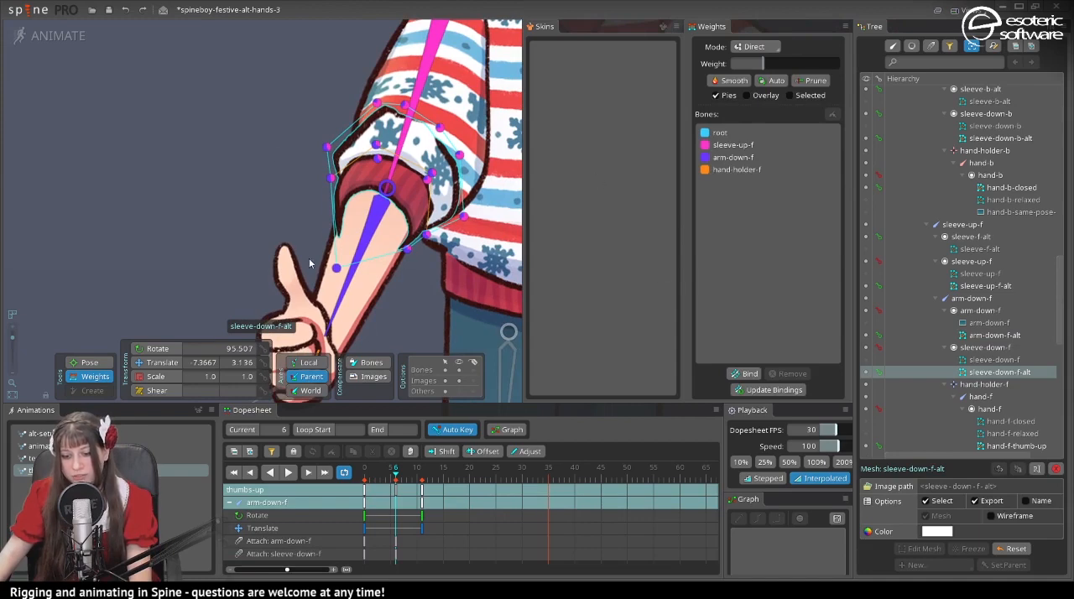
left_click(336, 269)
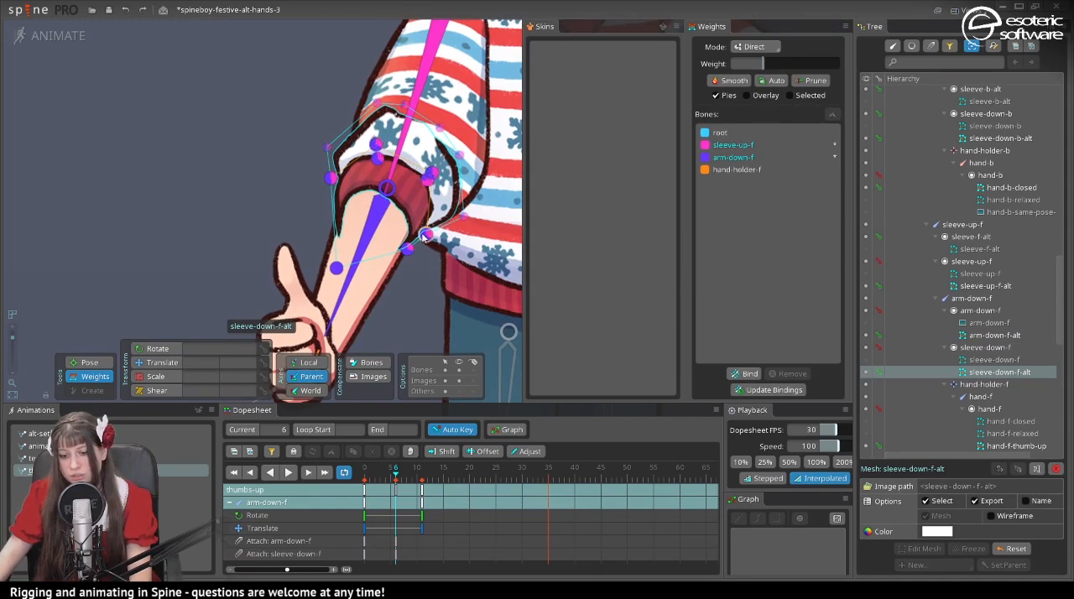
left_click(729, 171)
left_click_drag(765, 63, 791, 72)
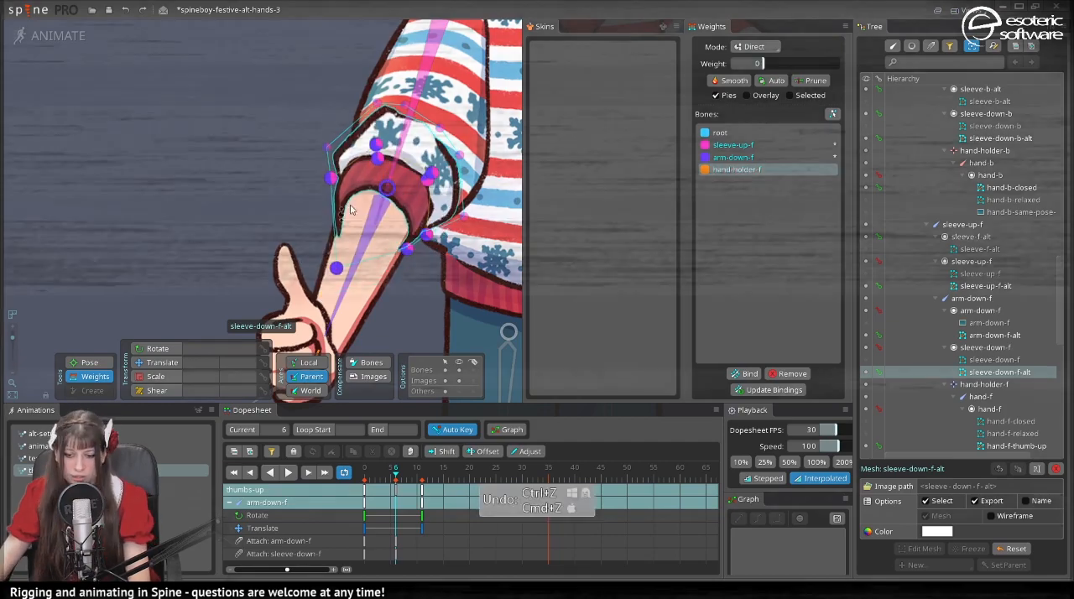
- Undo the cuff weighting on sleeve-down-f-alt and move hand-holder-f to translate X 144.36 at frame 6
left_click(330, 177)
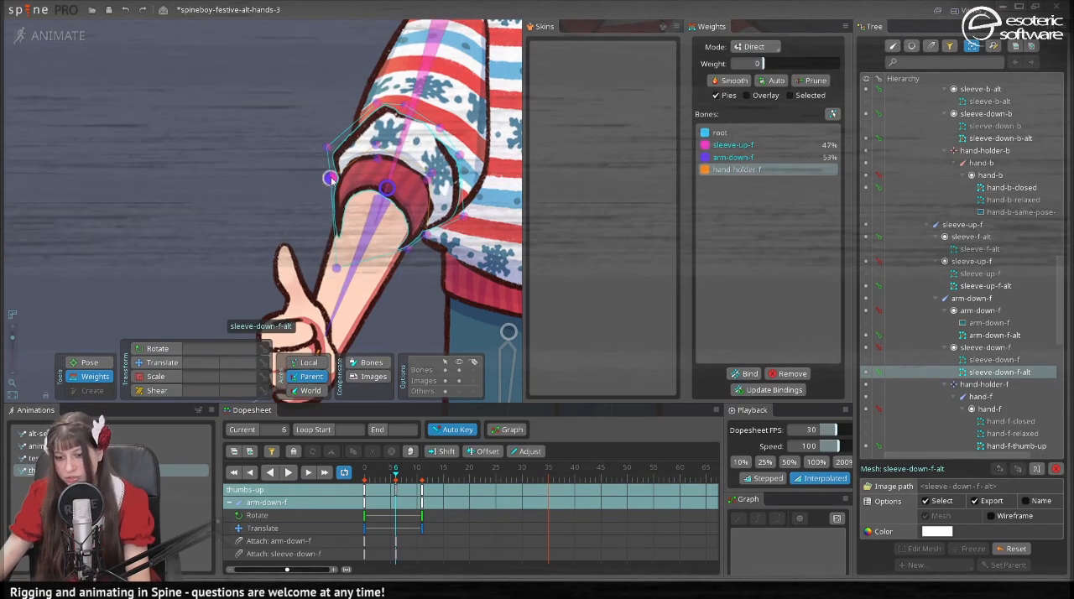
left_click(431, 175)
left_click(395, 281)
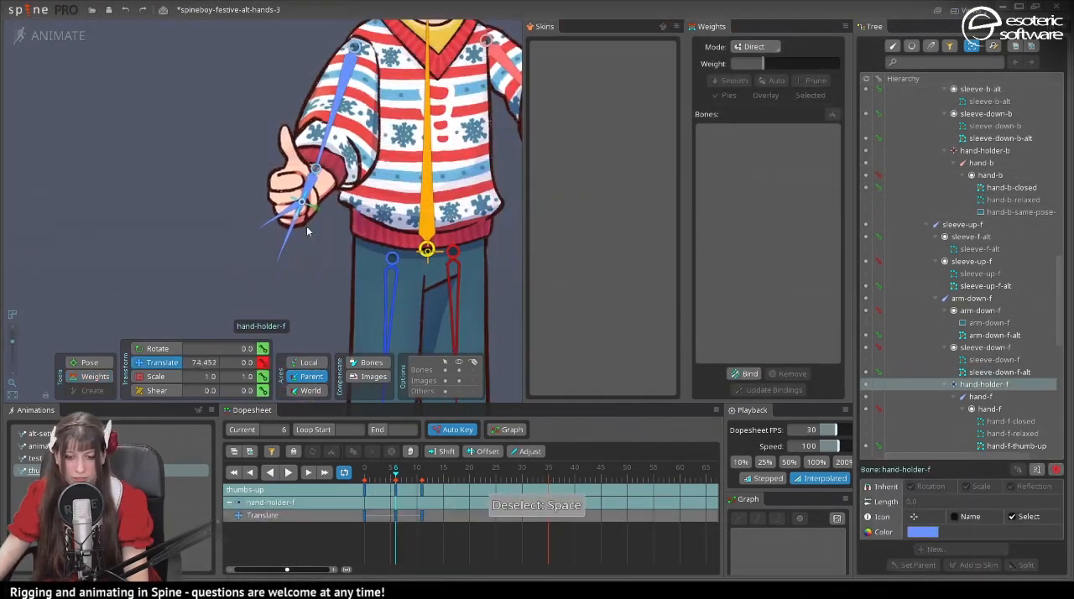
mouse_move(295, 239)
left_mouse_down()
mouse_move(263, 302)
mouse_move(305, 237)
mouse_move(298, 256)
left_mouse_up()
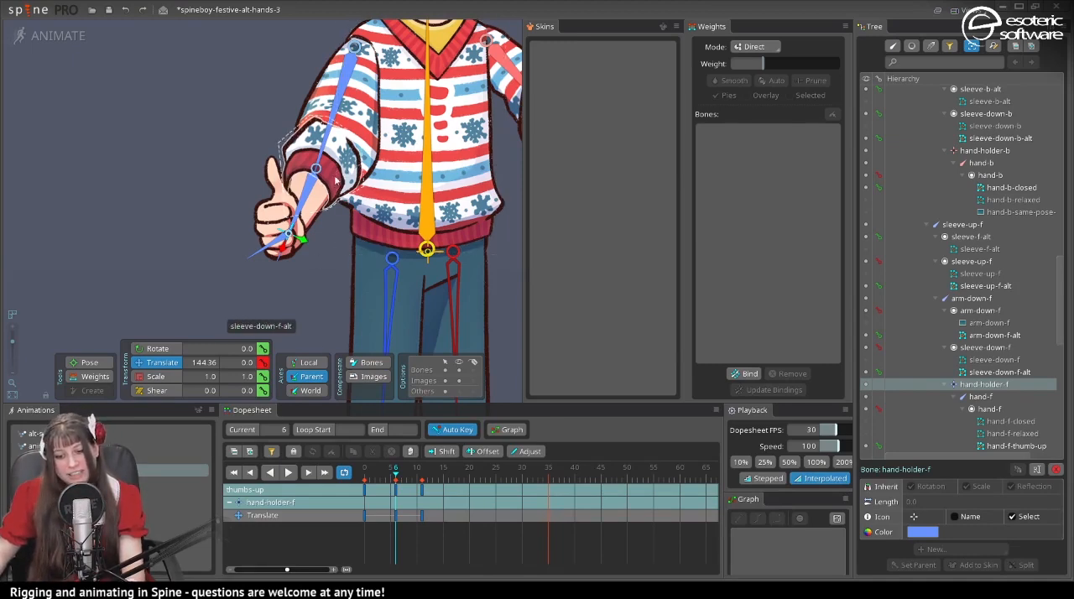
left_click_drag(378, 171, 255, 218)
left_click_drag(176, 255, 270, 258)
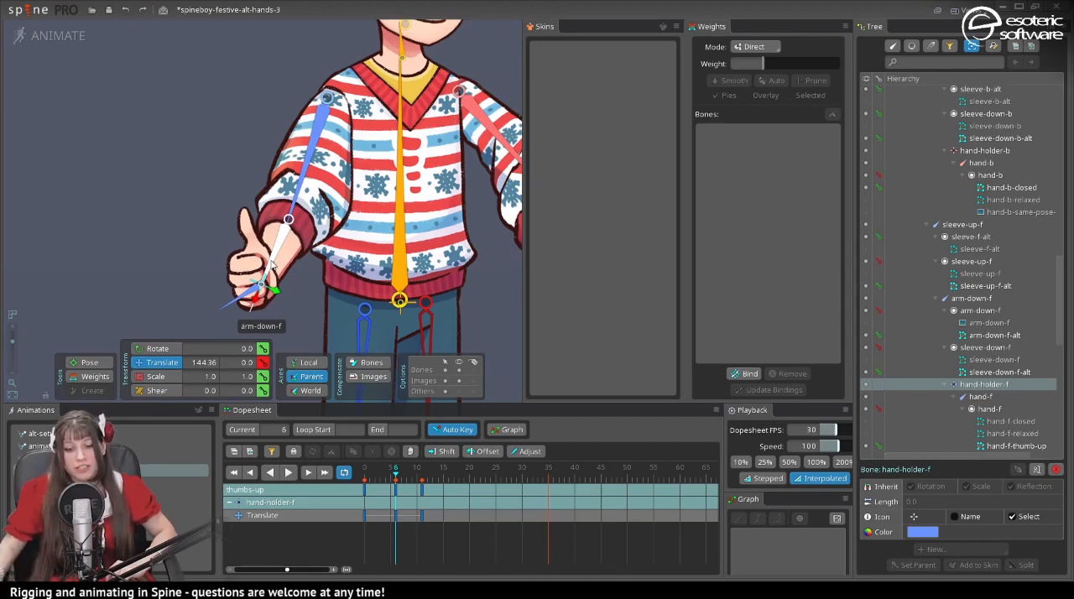
- Review the hand-f-thumb-up mesh and hand pose between frames 6 and 8 of the thumbs-up animation, then clear the selection
left_click(254, 261)
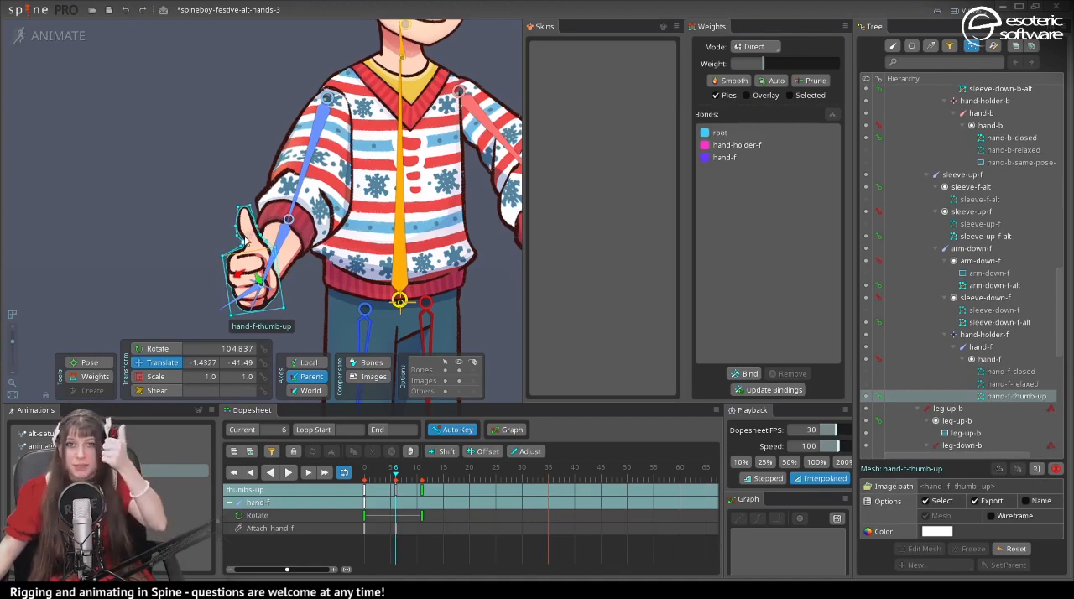
mouse_move(399, 476)
left_mouse_down()
mouse_move(352, 475)
mouse_move(406, 480)
left_mouse_up()
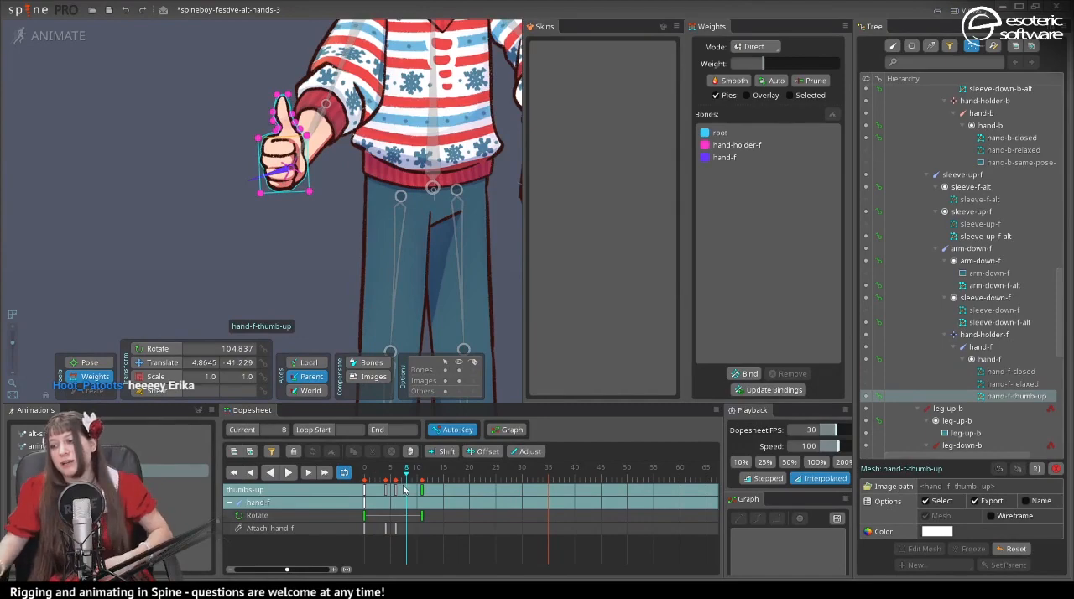
left_click_drag(404, 487, 396, 480)
scroll(285, 193, "up", 4)
left_click_drag(210, 276, 358, 208)
key("space")
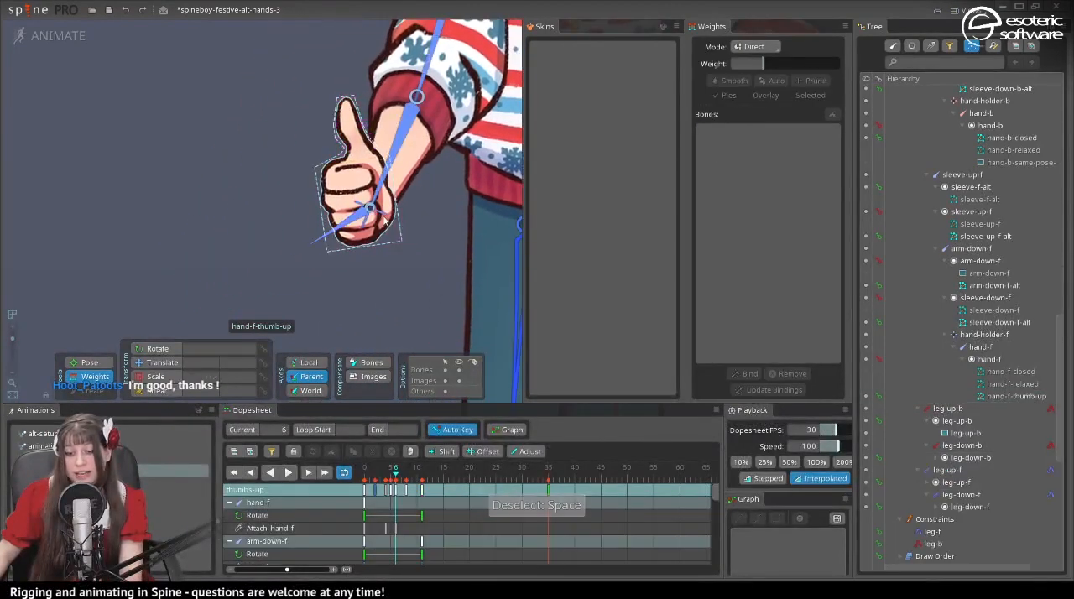
- Weight all vertices of the hand-f-thumb-up mesh 100% to the hand-f bone
left_click(317, 136)
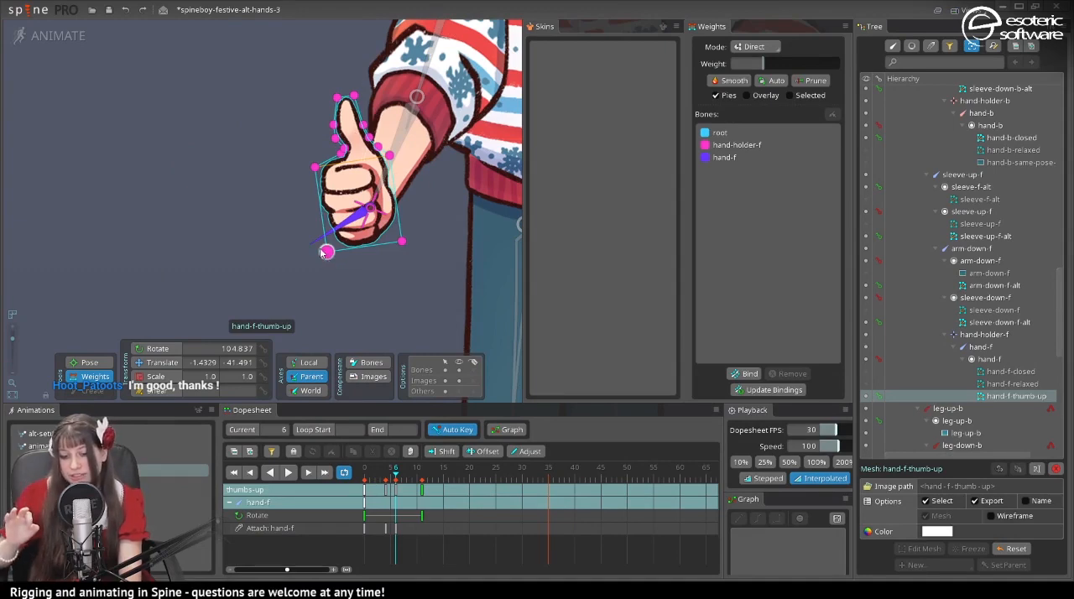
left_click(730, 147)
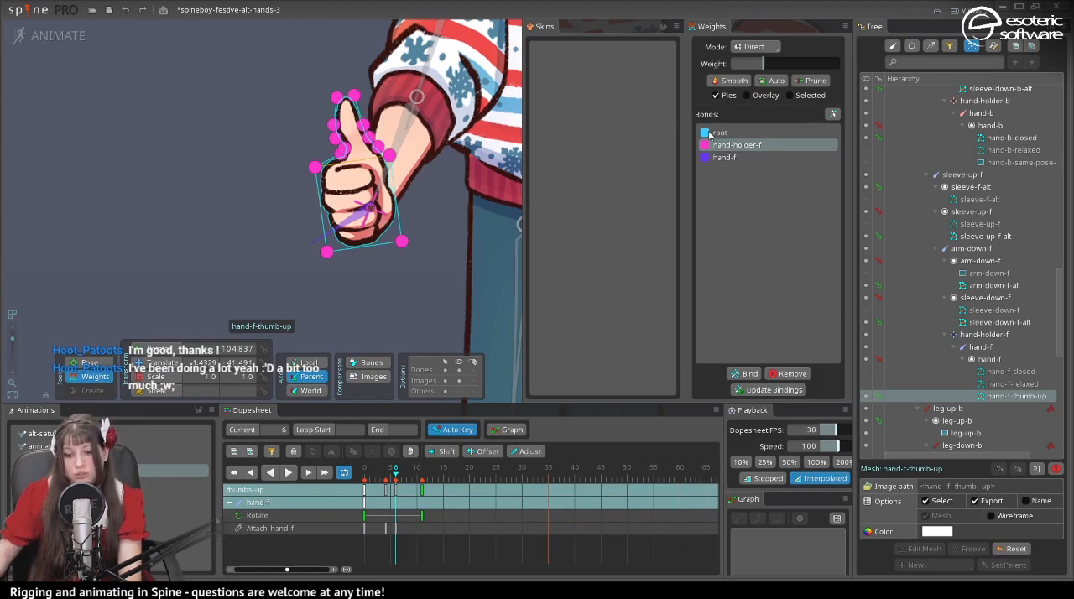
key("d")
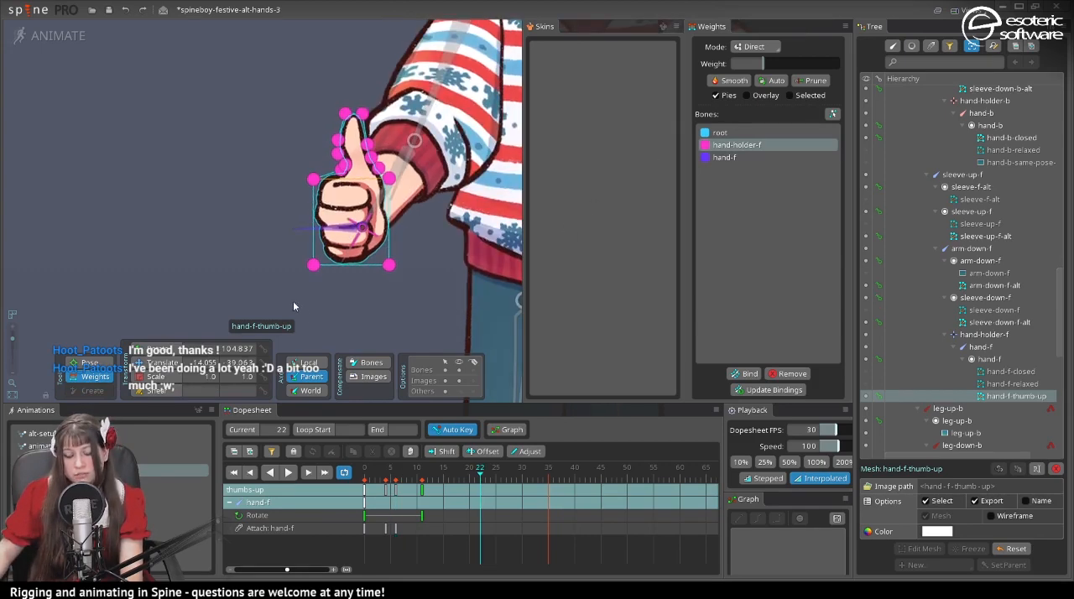
left_click(353, 231)
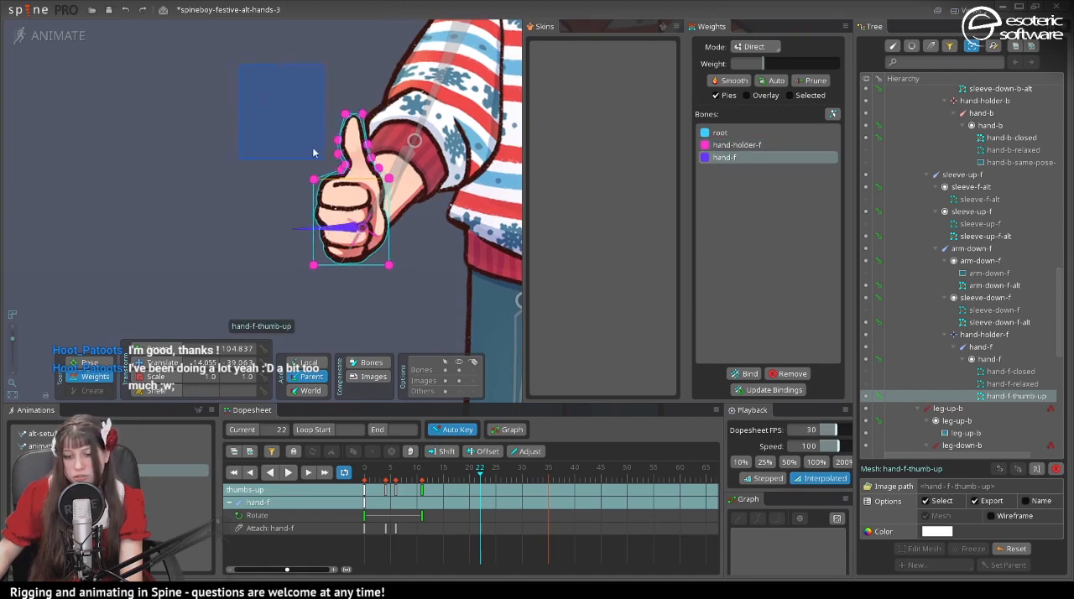
left_click_drag(314, 152, 413, 290)
left_click_drag(764, 64, 878, 79)
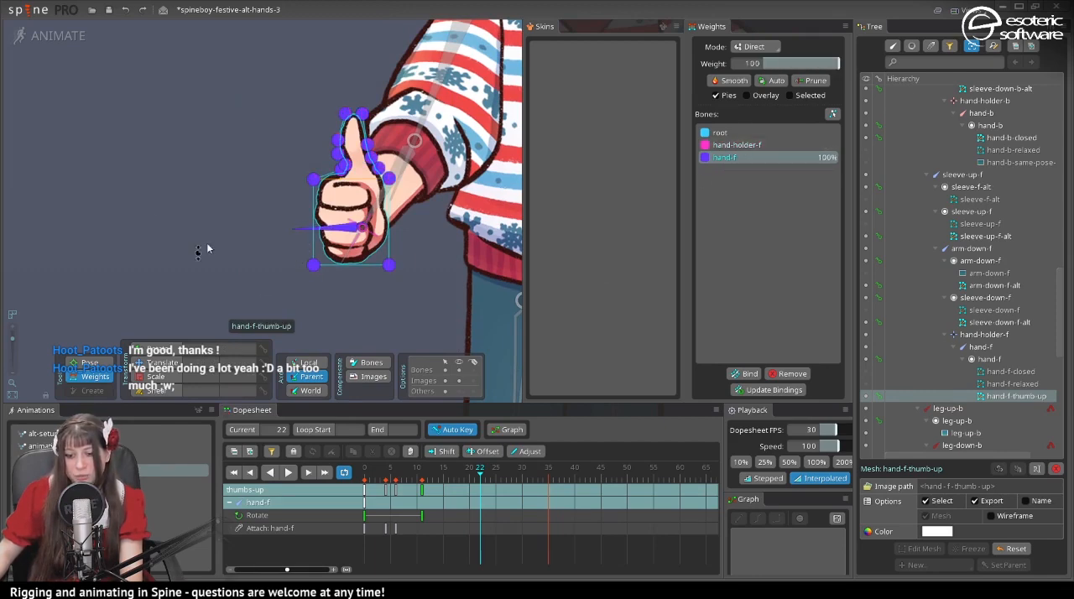
- Switch to Setup mode and compare the bone weights of the hand-f-closed, hand-f-relaxed and hand-f-thumb-up meshes
left_click(77, 36)
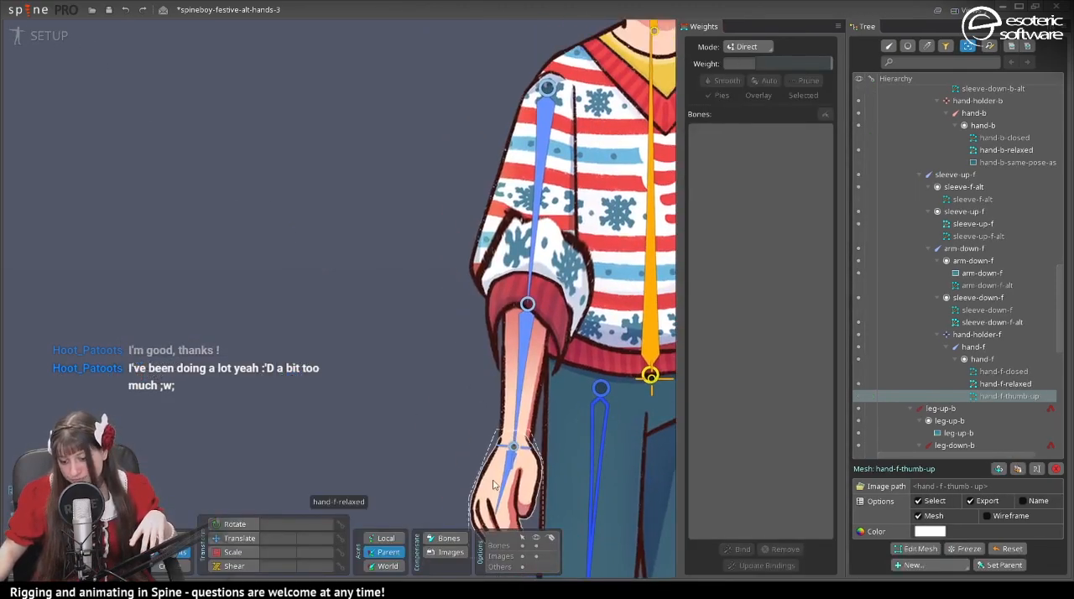
left_click(497, 486)
left_click_drag(496, 487, 411, 251)
left_click(858, 371)
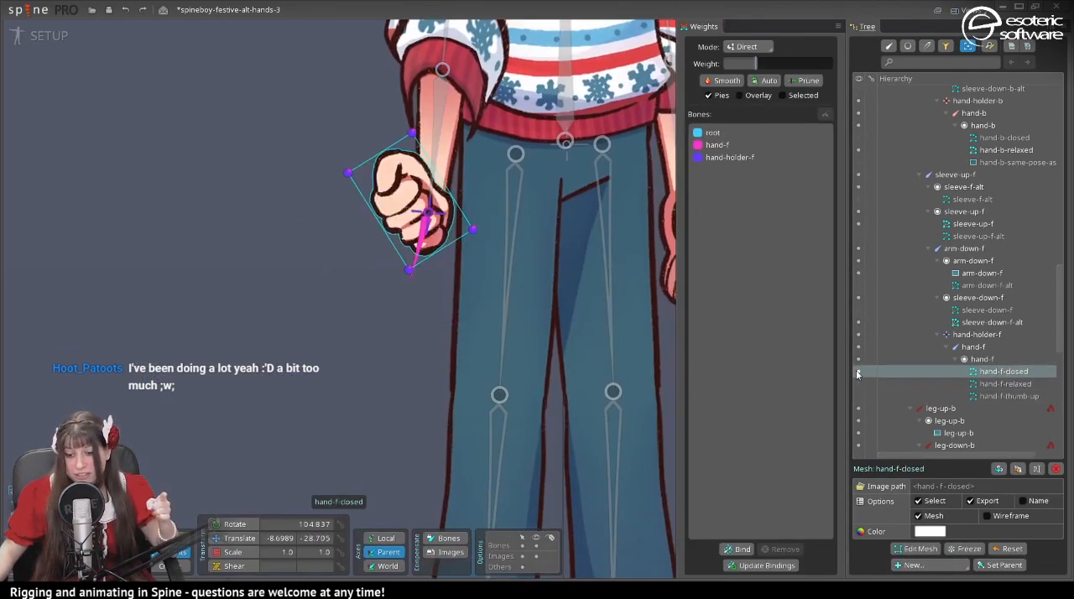
left_click(858, 384)
left_click(857, 395)
scroll(360, 260, "up", 3)
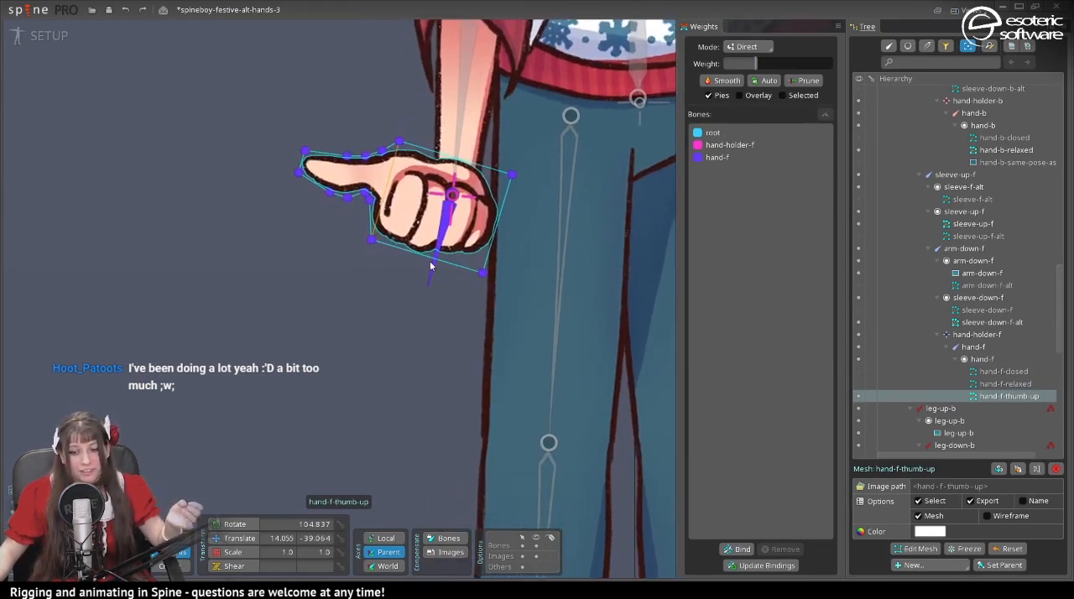
left_click(453, 228)
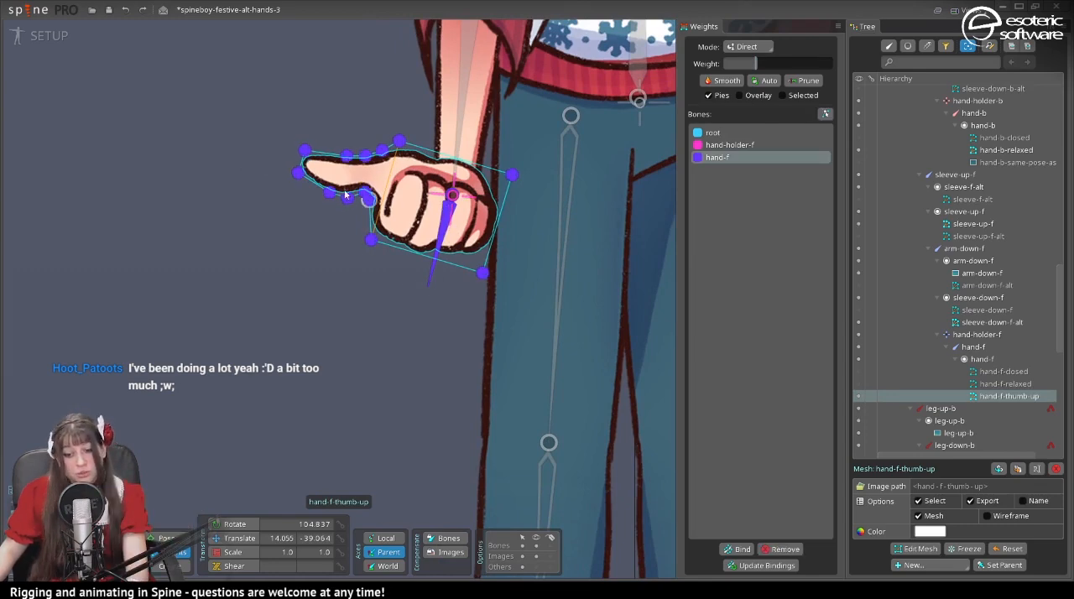
key("Up")
key("Up")
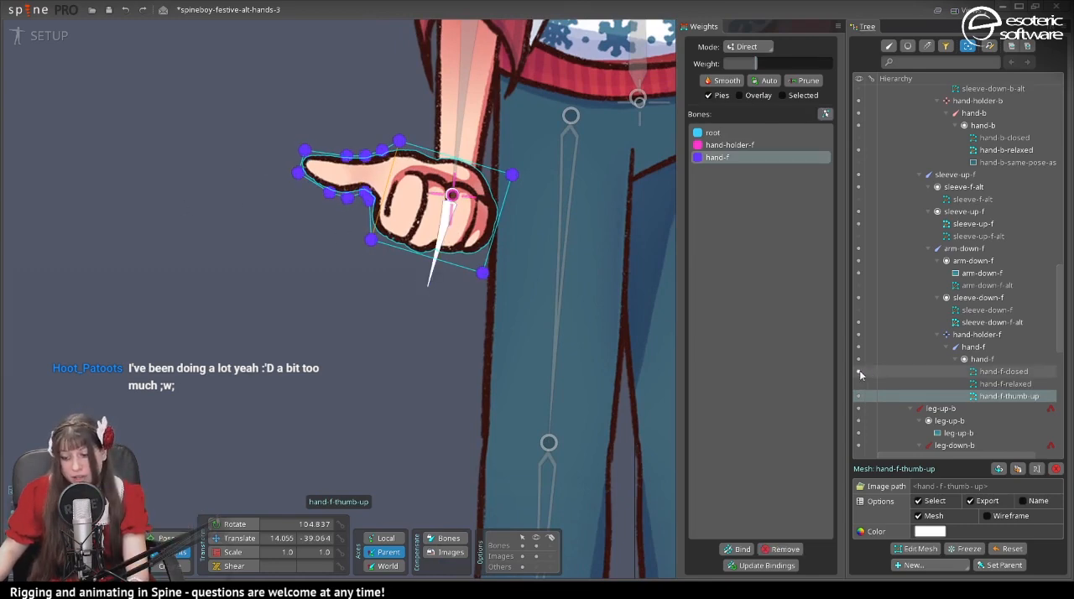
key("Down")
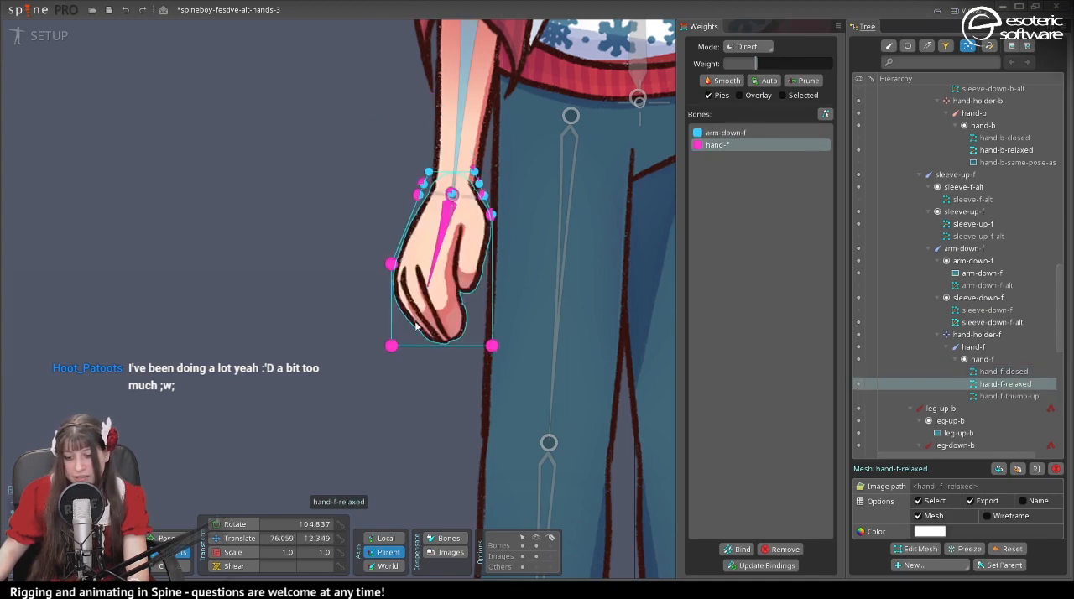
- With hand-f-thumb-up shown, add a child bone of hand-f about 50 long along the thumb, named hand-f-thumb, and save the project
left_click(856, 401)
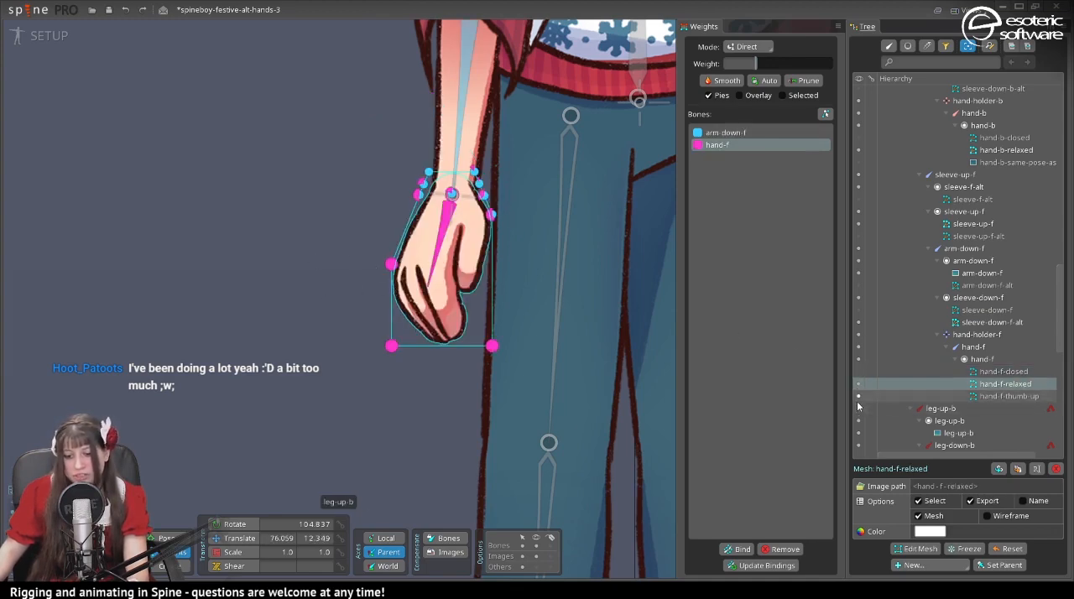
scroll(316, 268, "up", 3)
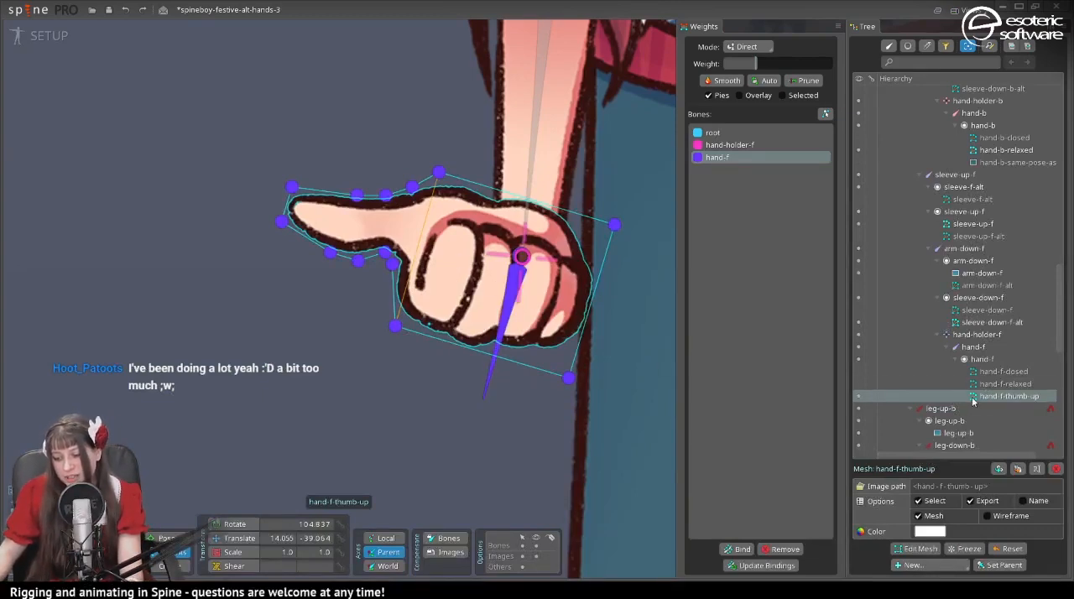
left_click(990, 348)
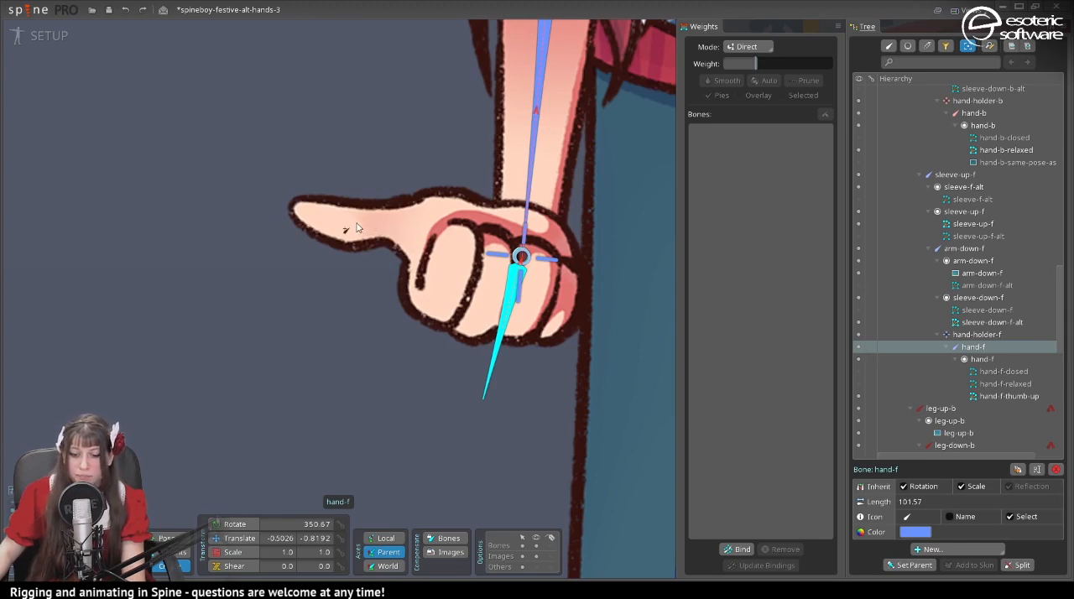
left_click_drag(360, 223, 292, 211)
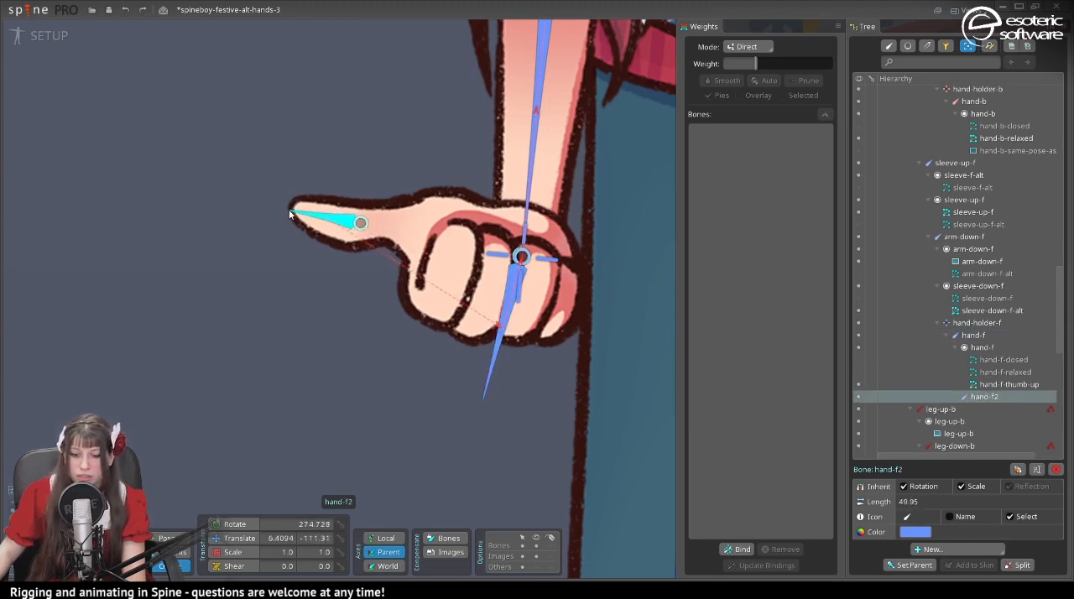
key("ctrl+s")
- Return to Animate mode and show the hand-f-thumb-up attachment at frame 0 of the alt-setup-pose animation
left_click(37, 39)
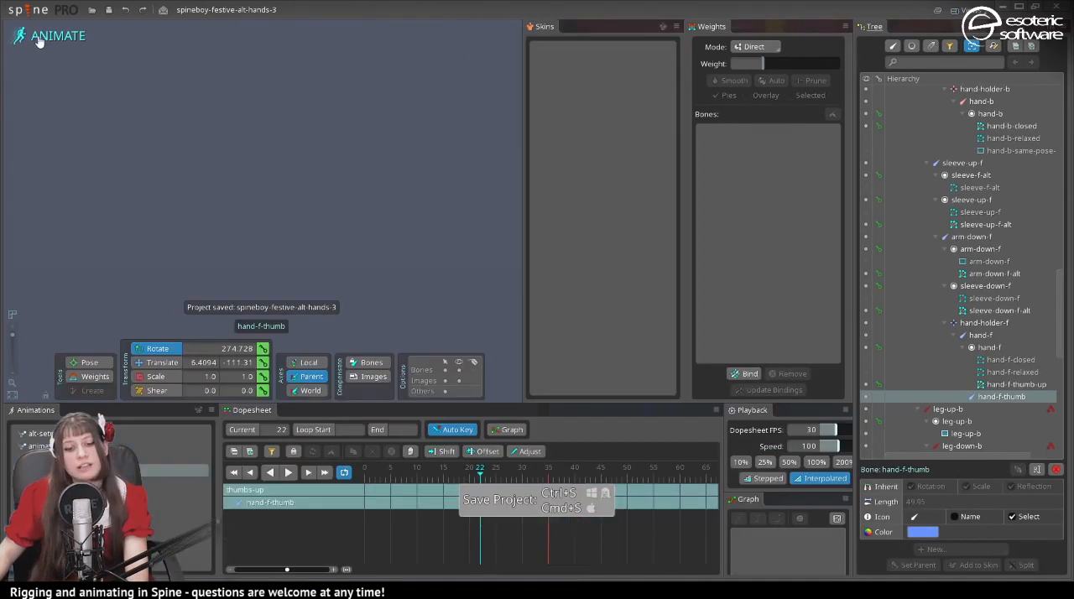
left_click_drag(438, 206, 319, 247)
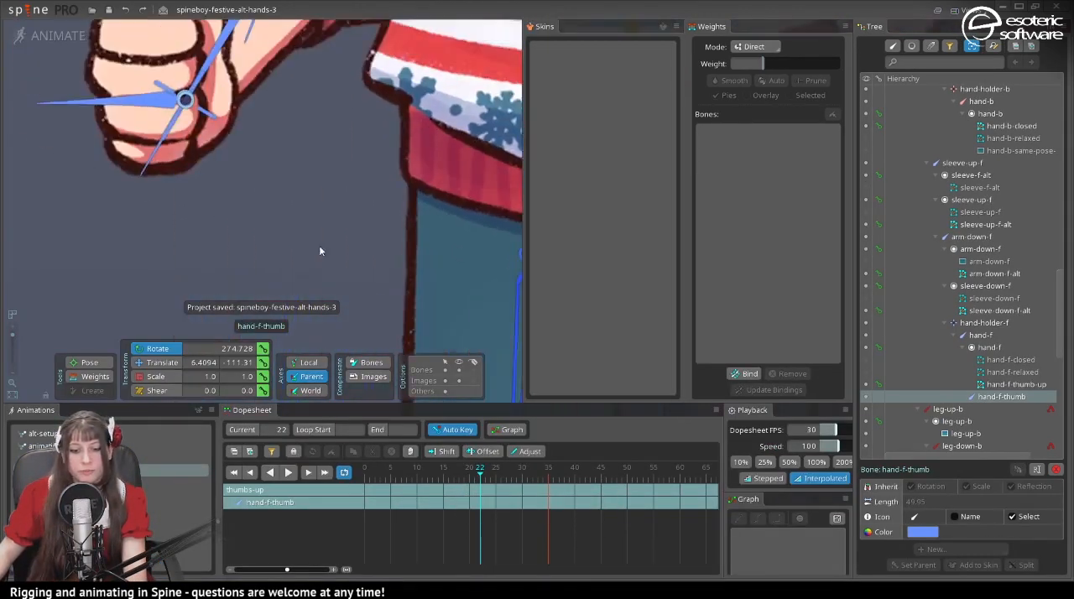
scroll(302, 243, "down", 5)
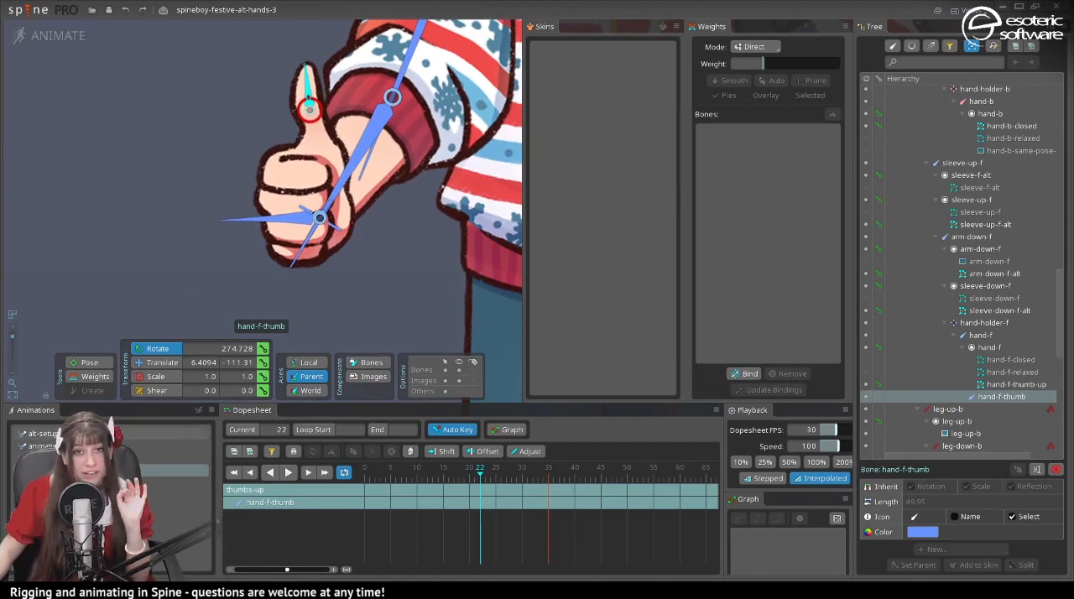
left_click(78, 434)
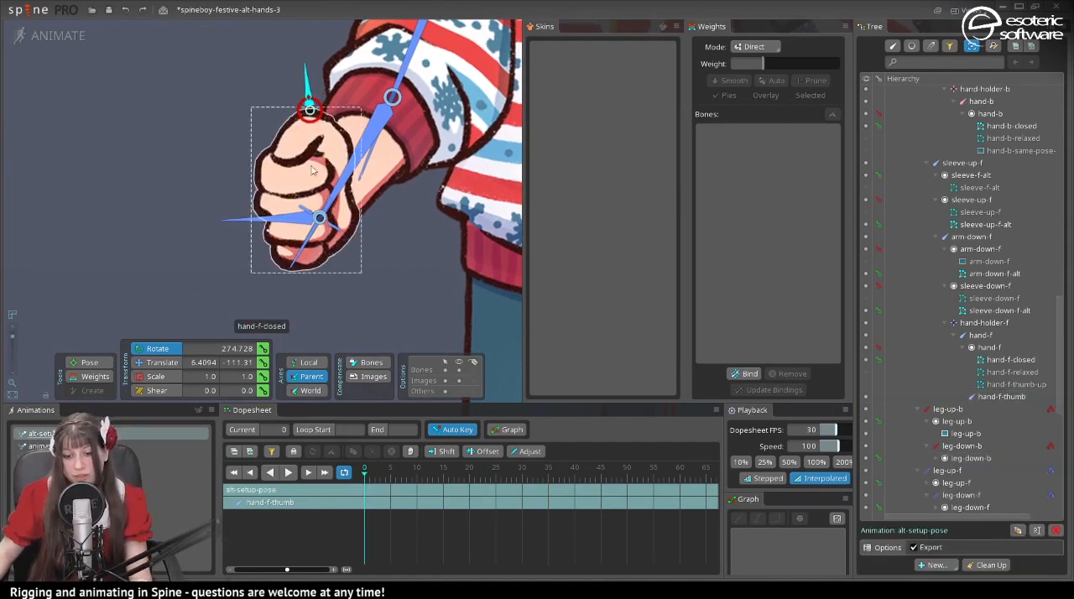
left_click(315, 172)
left_click(865, 373)
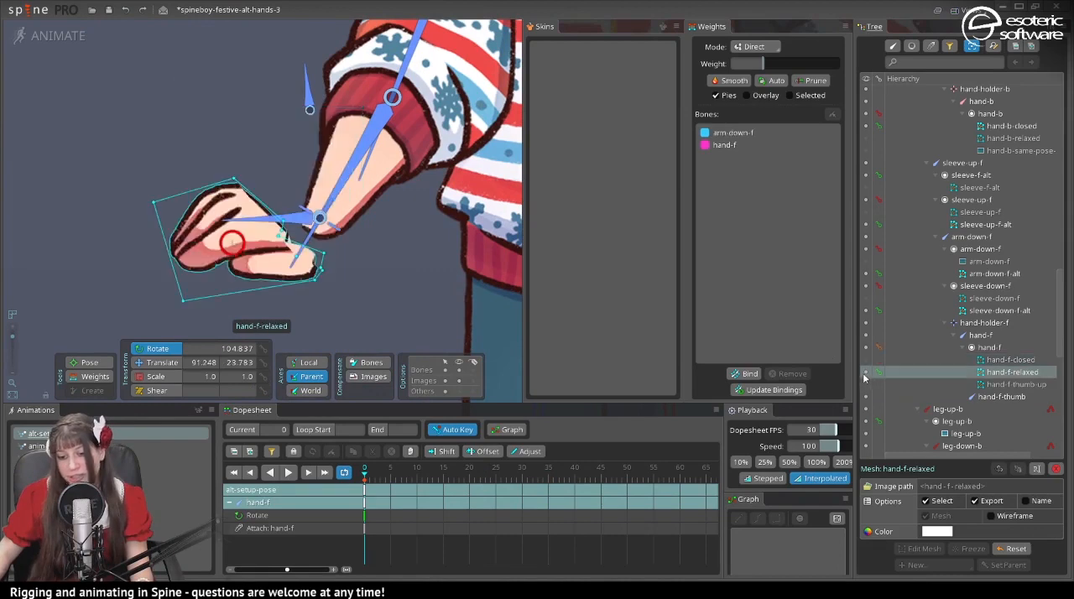
left_click(864, 384)
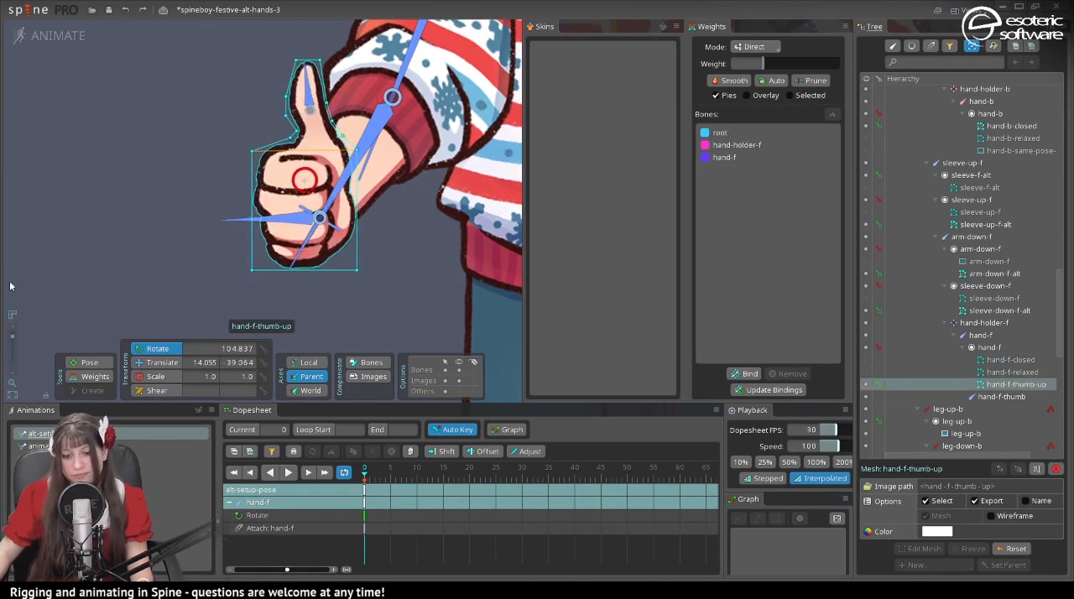
- Bind the hand-f-thumb bone to the hand-f-thumb-up mesh
left_click(744, 373)
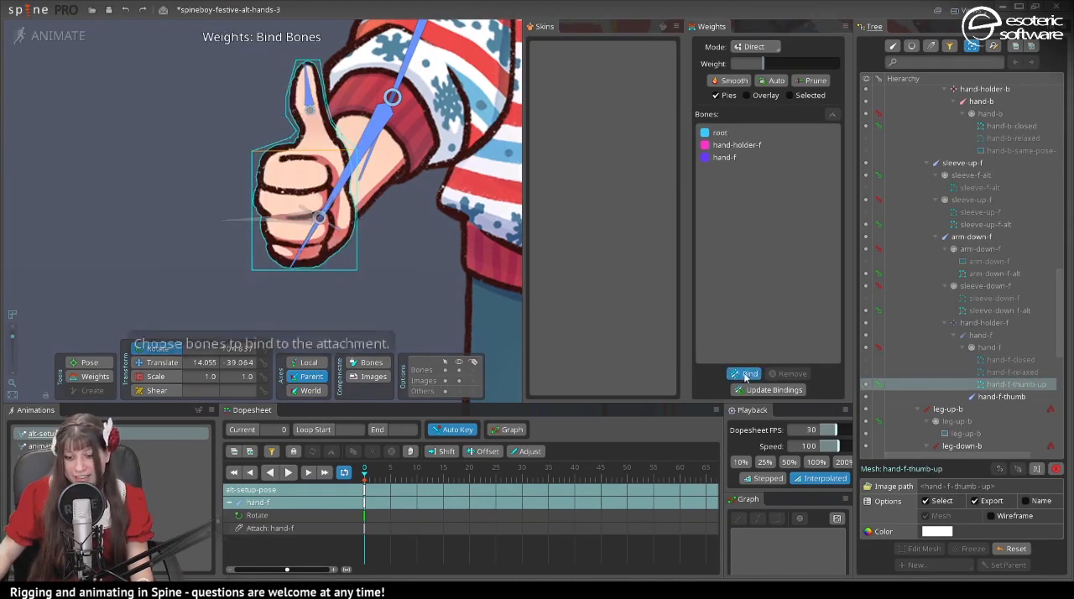
left_click(307, 94)
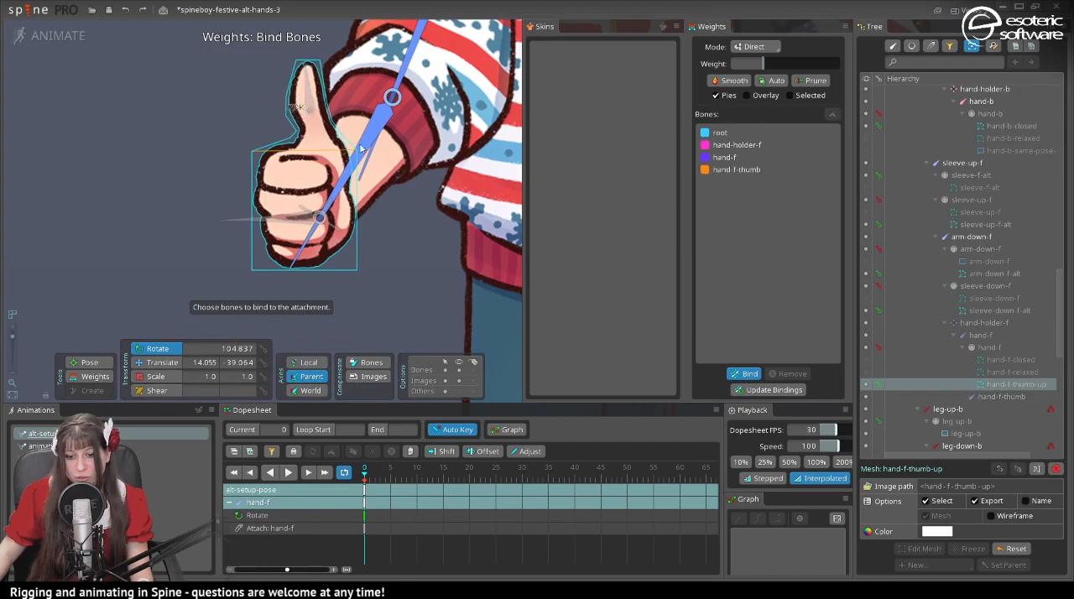
left_click(729, 377)
left_click_drag(285, 193, 317, 214)
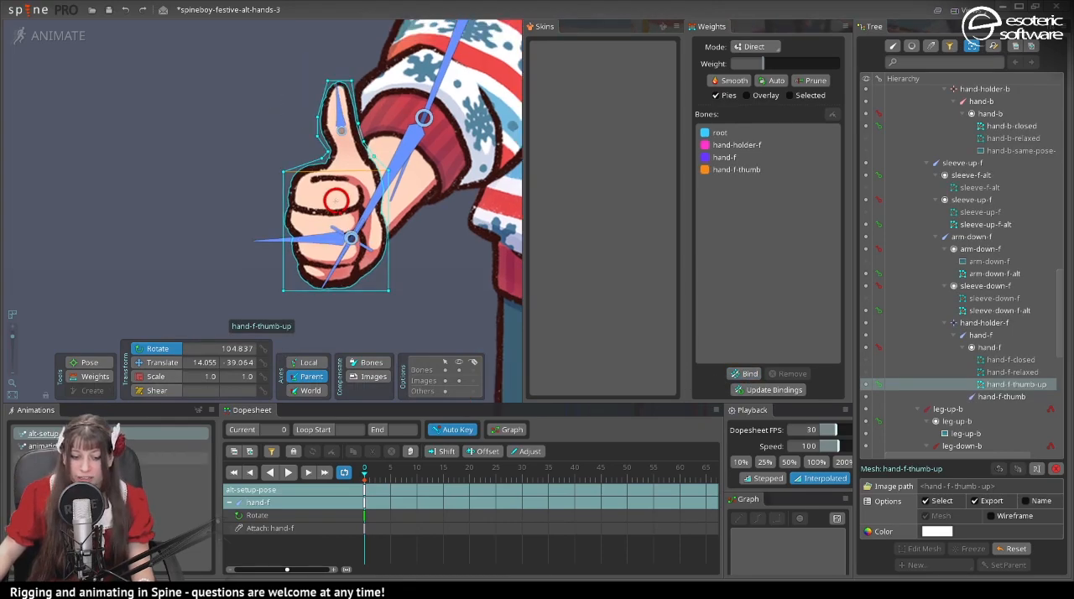
- In the thumbs-up animation at frame 7, weight the thumb vertices of hand-f-thumb-up to the hand-f-thumb bone
left_click(168, 470)
left_click_drag(445, 323, 228, 134)
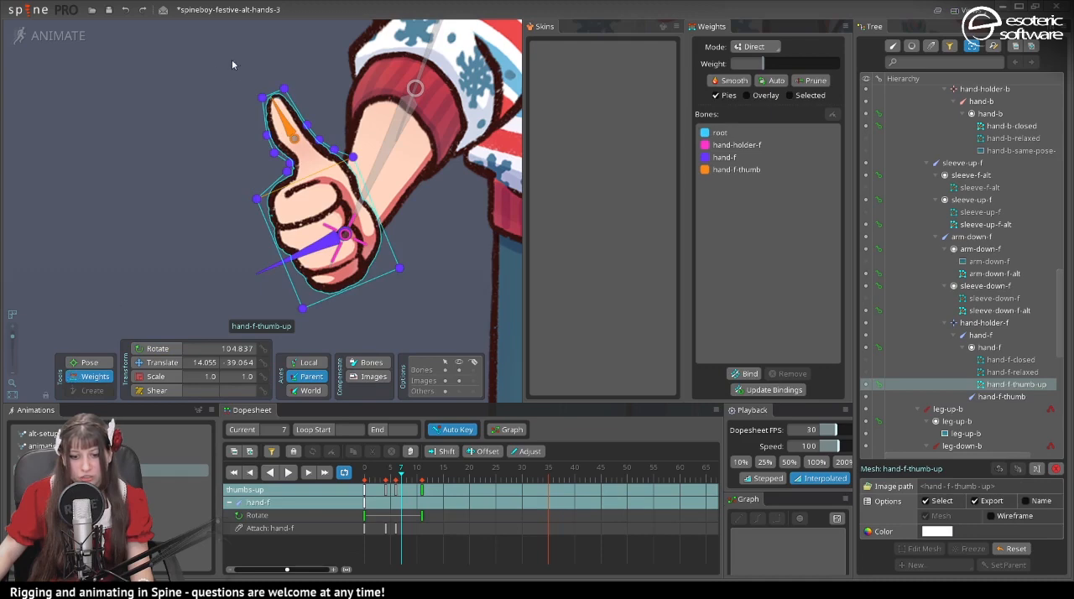
left_click_drag(233, 65, 344, 133)
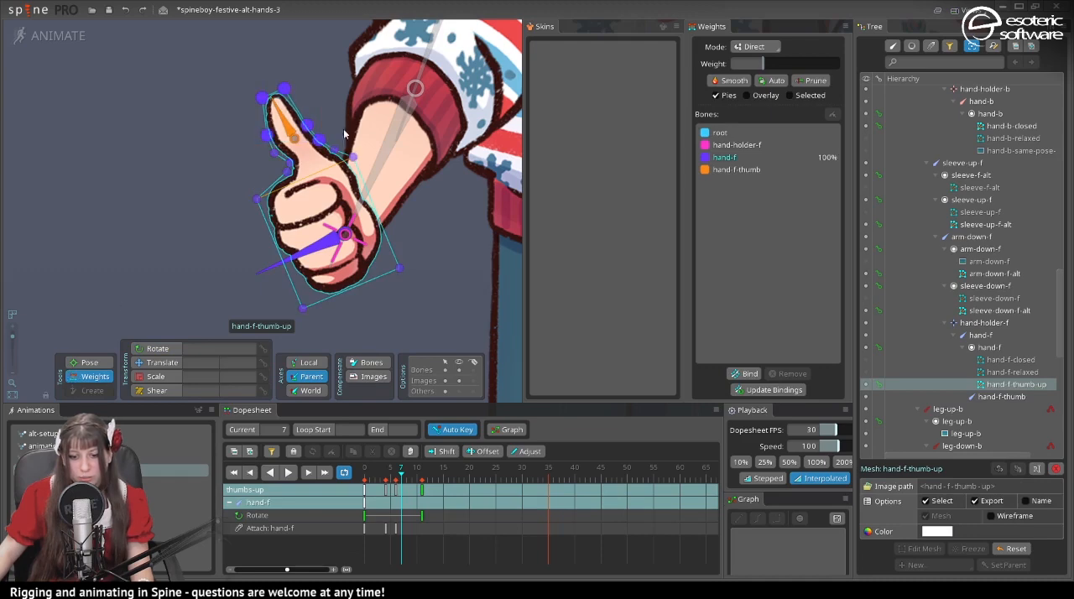
left_click(723, 169)
left_click_drag(759, 63, 801, 67)
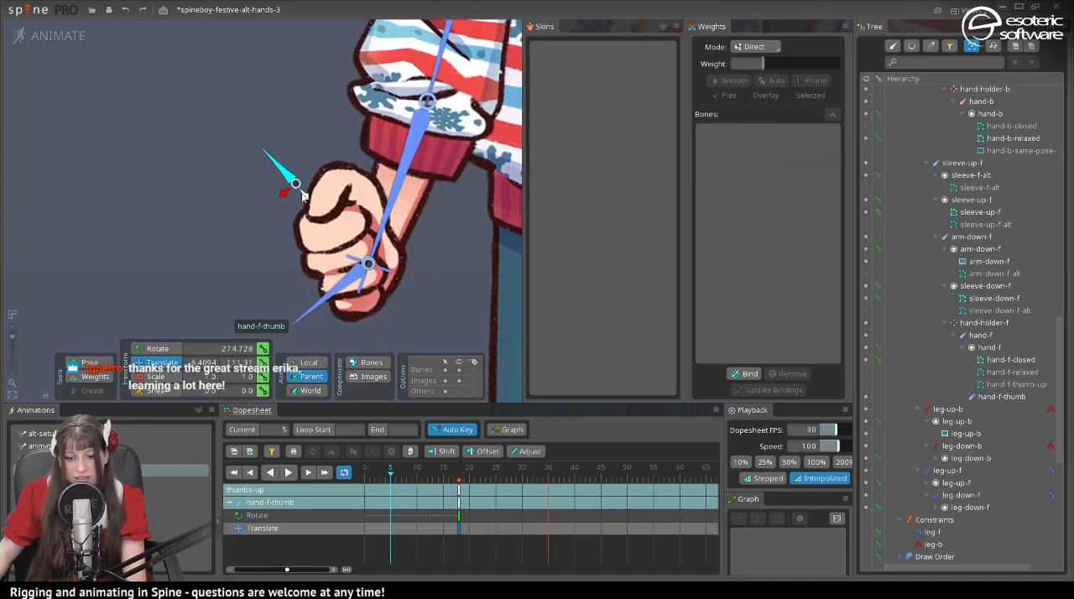
- At frame 5 of the thumbs-up animation, move the hand-f-thumb bone onto the top of the closed fist and rotate it
left_click_drag(307, 201, 333, 182)
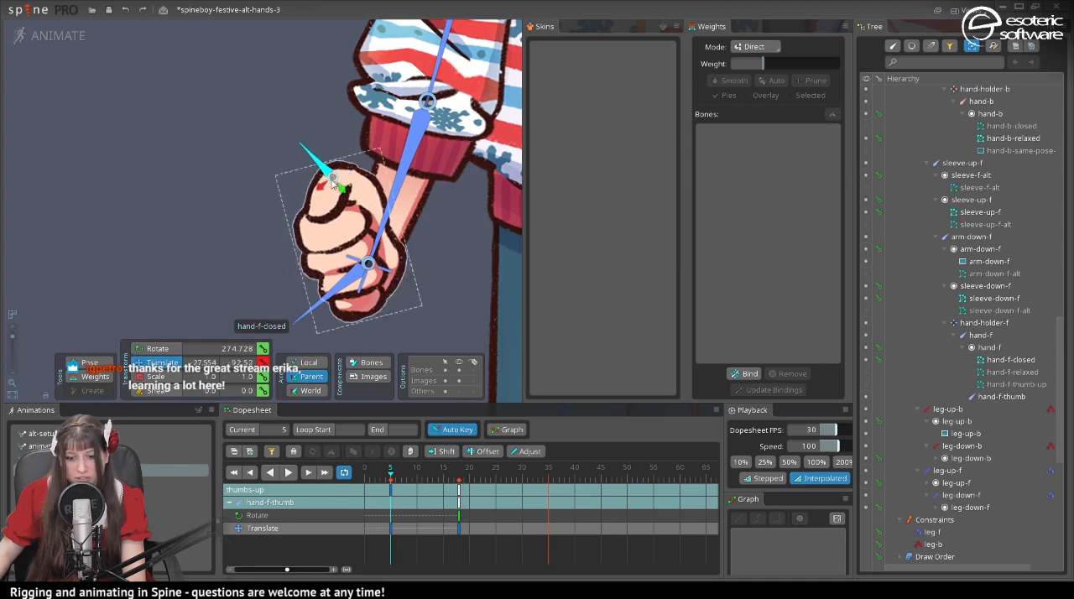
left_click(158, 350)
left_click_drag(189, 260, 142, 299)
- Adjust the hand-f-thumb bone's position at frame 7 and scrub through the following frames to check the thumb's emergence
key("Right")
key("Right")
left_click(160, 363)
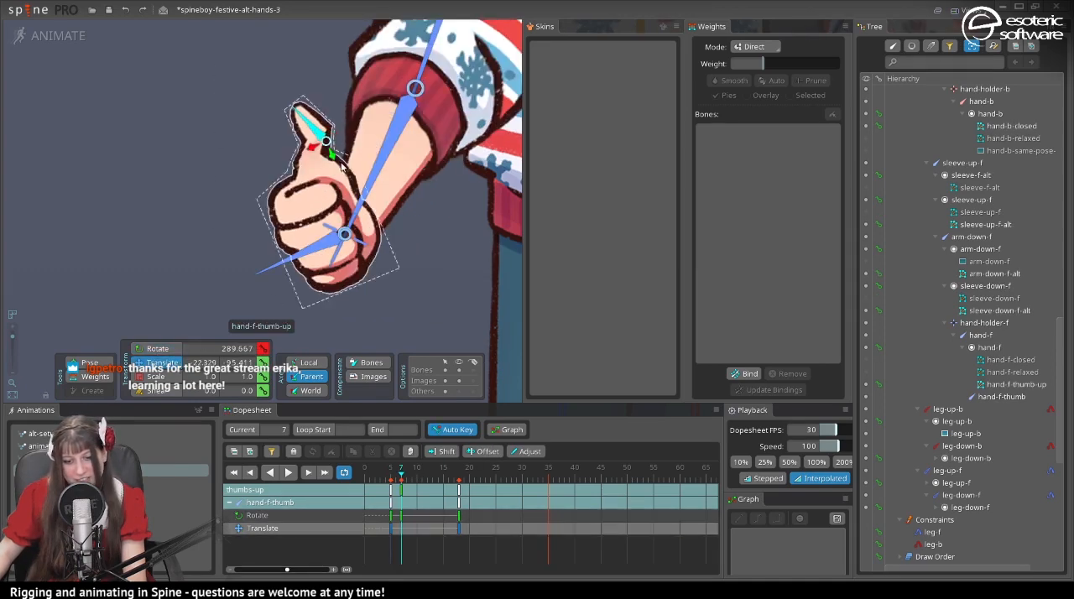
left_click_drag(313, 147, 286, 166)
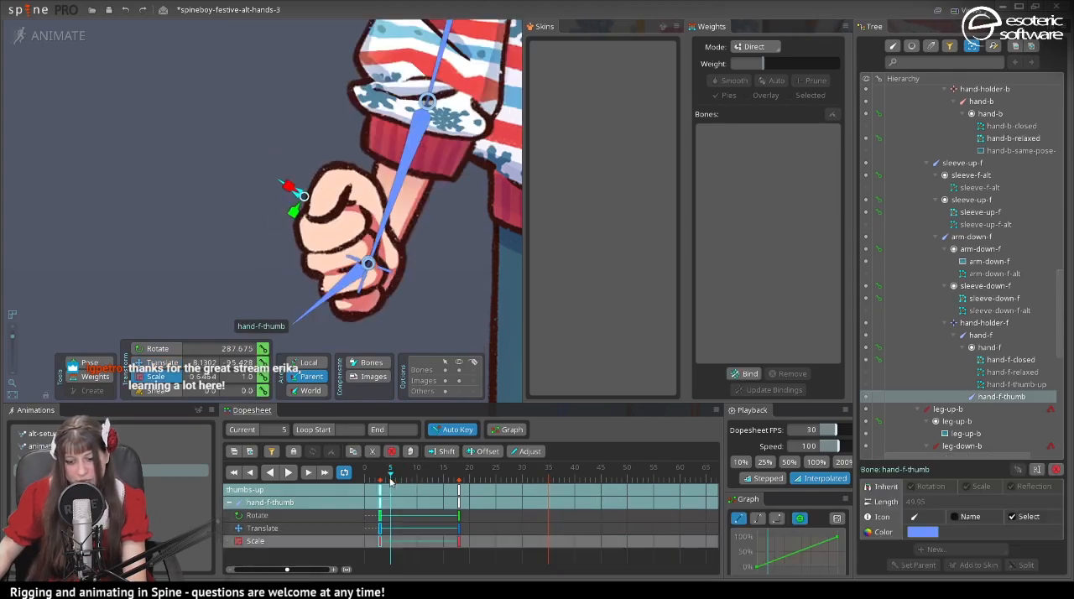
mouse_move(390, 479)
left_mouse_down()
mouse_move(375, 479)
mouse_move(398, 480)
left_mouse_up()
left_click_drag(411, 478, 453, 485)
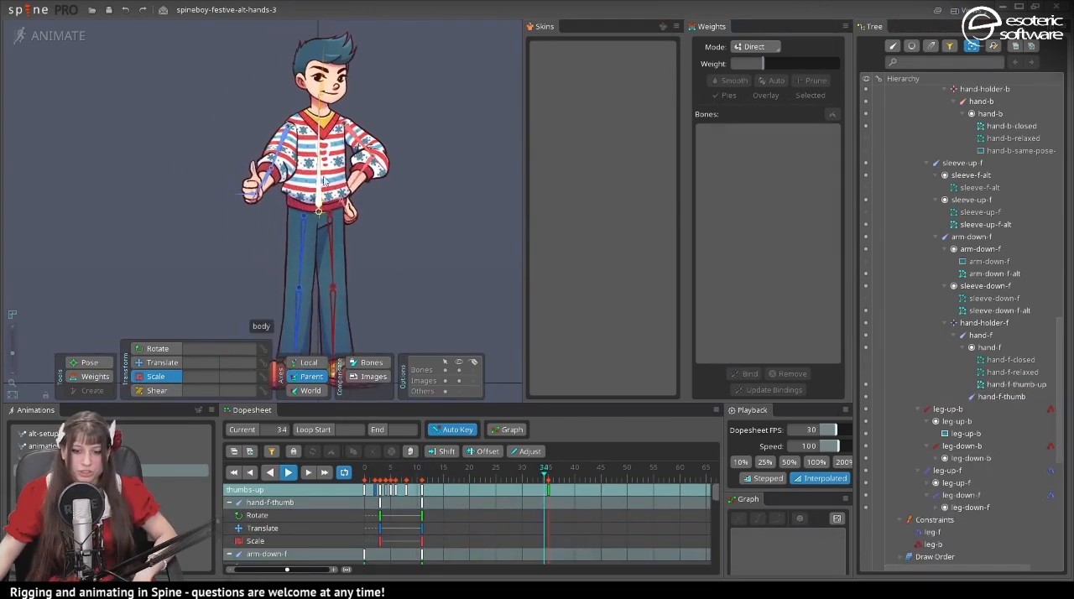
- Select the sleeve-up-f-alt mesh and examine the sleeve and thumb transition on the full character while the thumbs-up animation plays
left_click(293, 151)
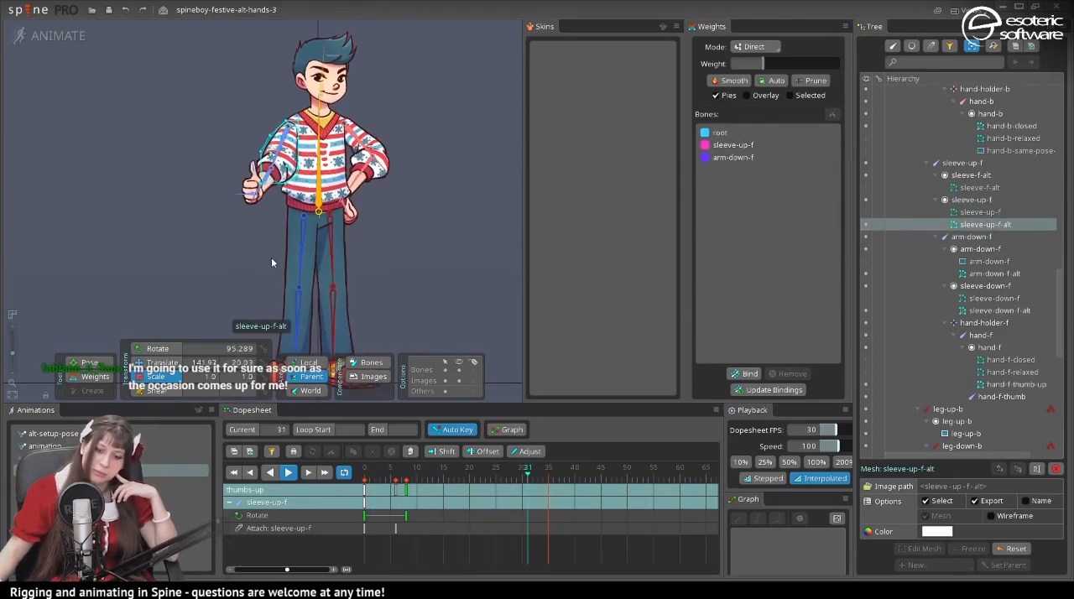
scroll(128, 249, "up", 3)
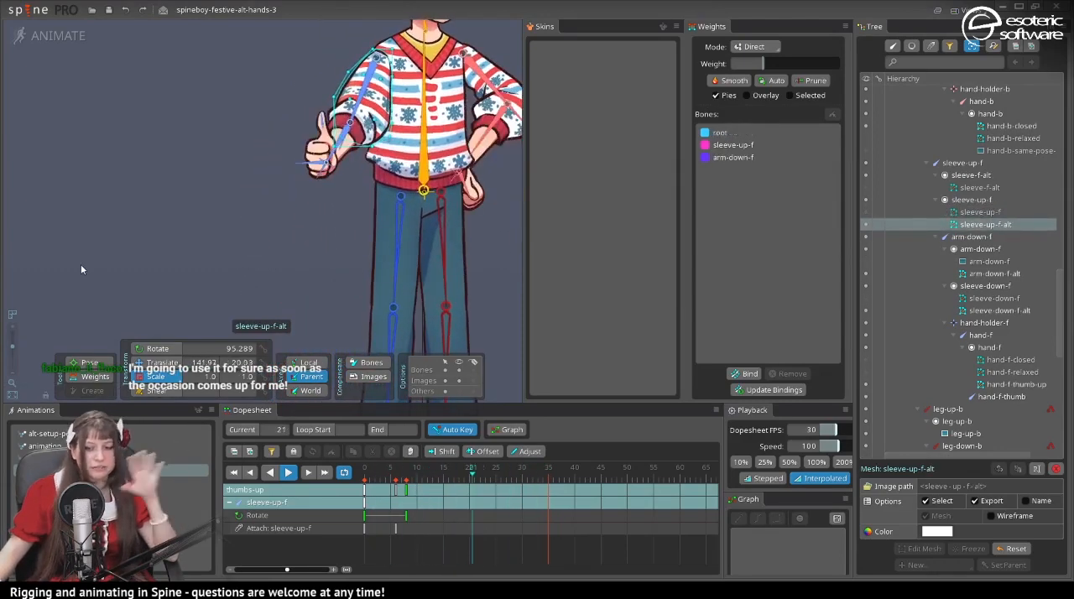
scroll(80, 252, "down", 3)
scroll(104, 244, "down", 2)
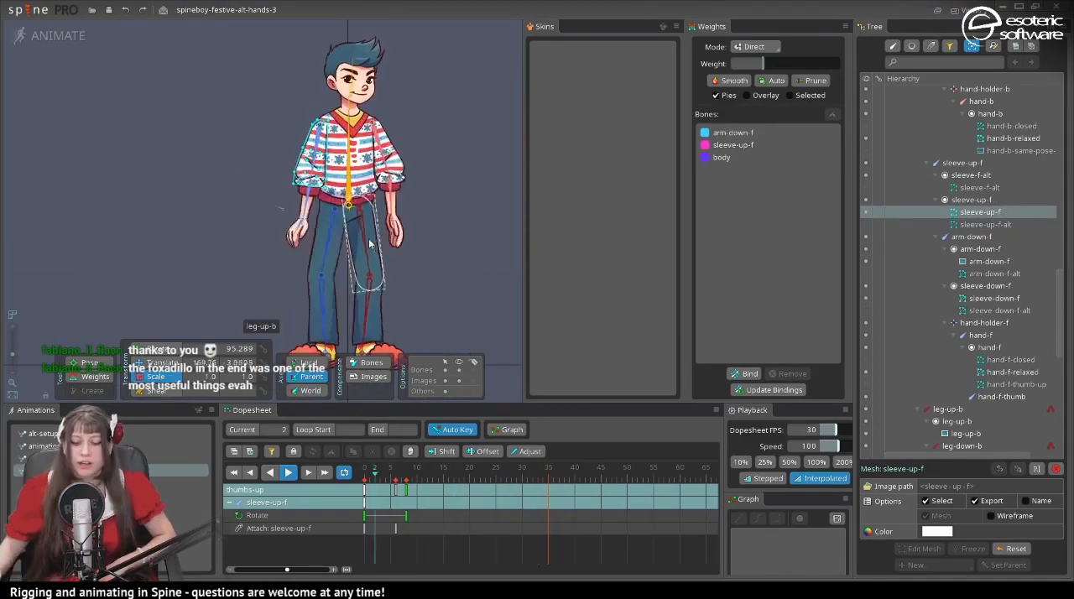
left_click(288, 474)
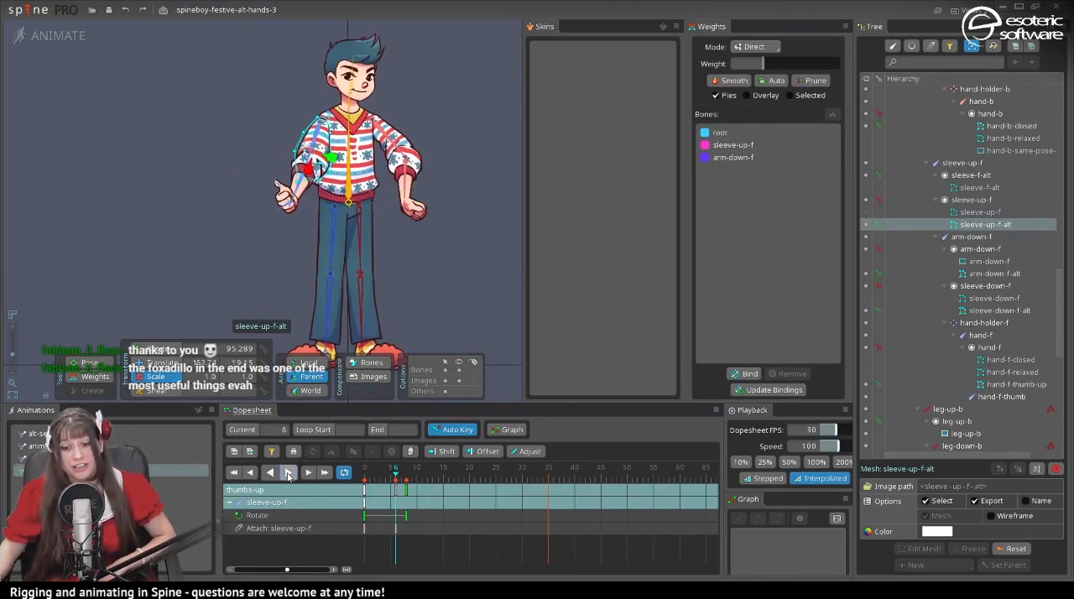
left_click(288, 473)
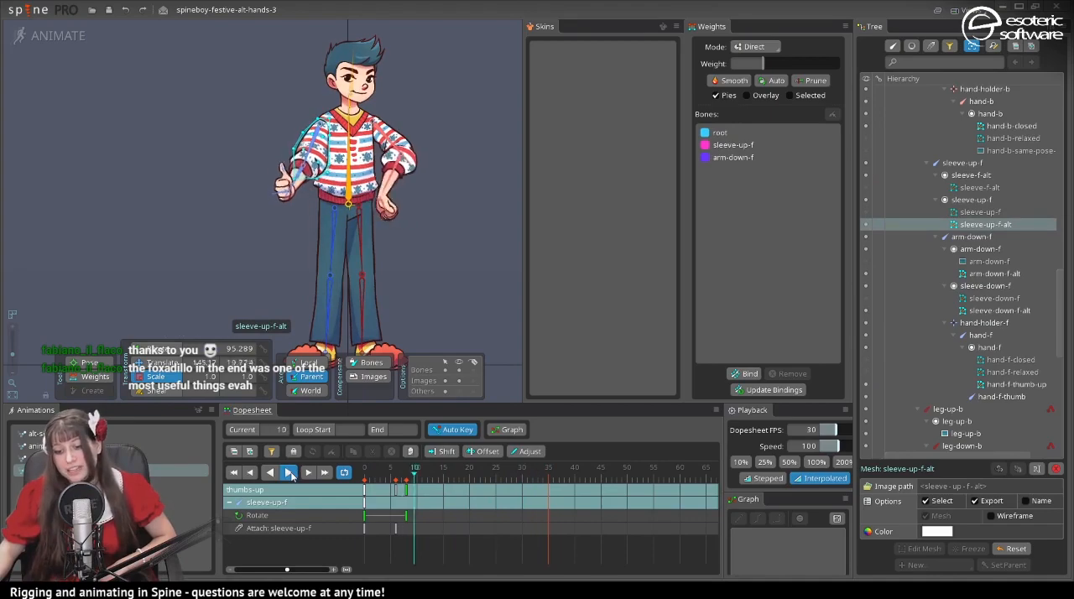
left_click(282, 473)
scroll(556, 233, "up", 4)
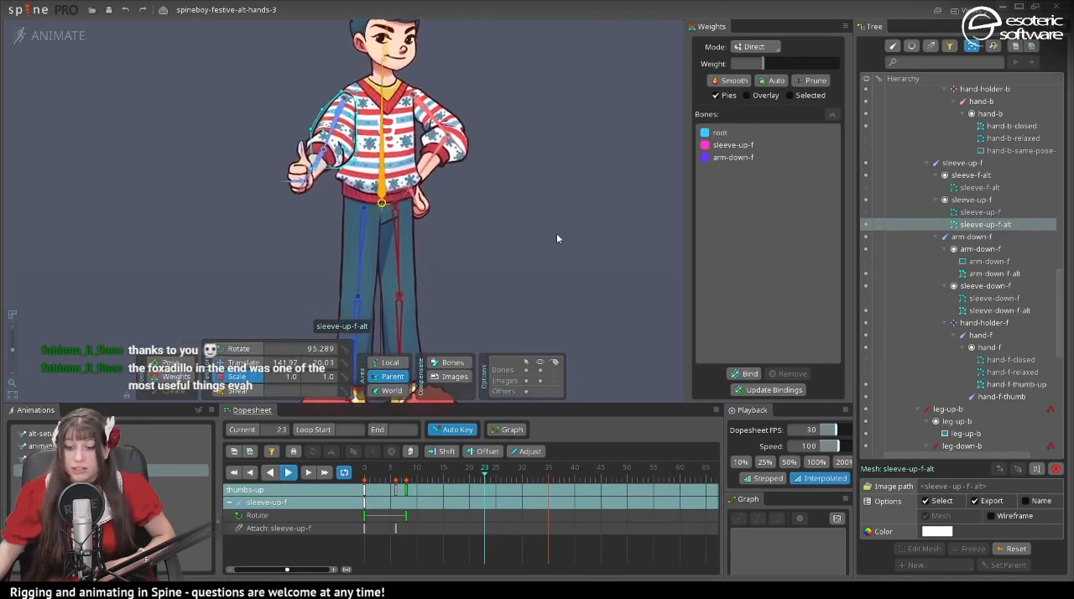
left_click_drag(546, 197, 669, 312)
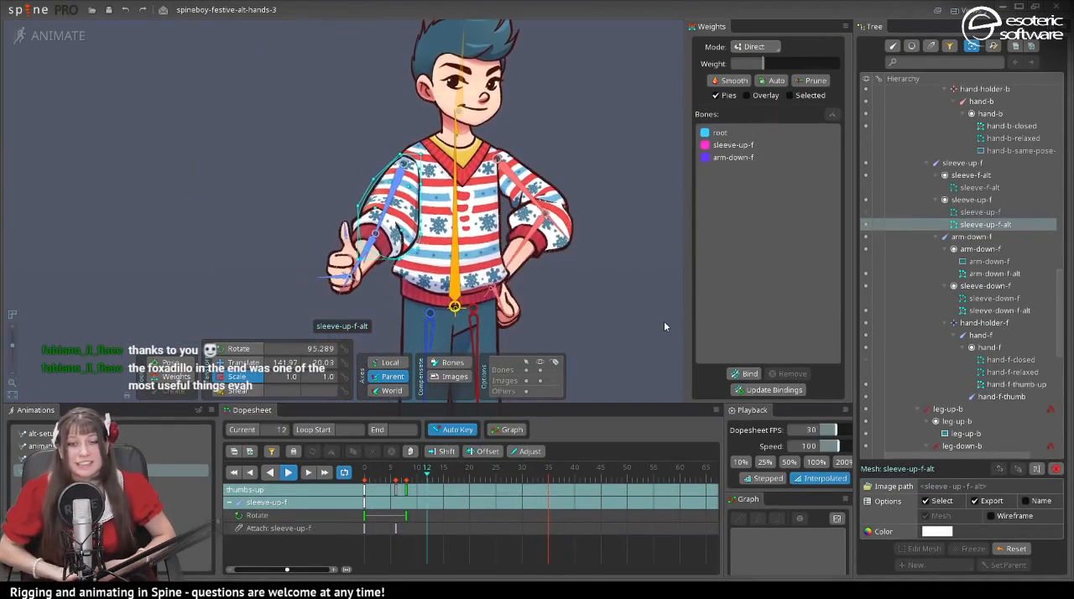